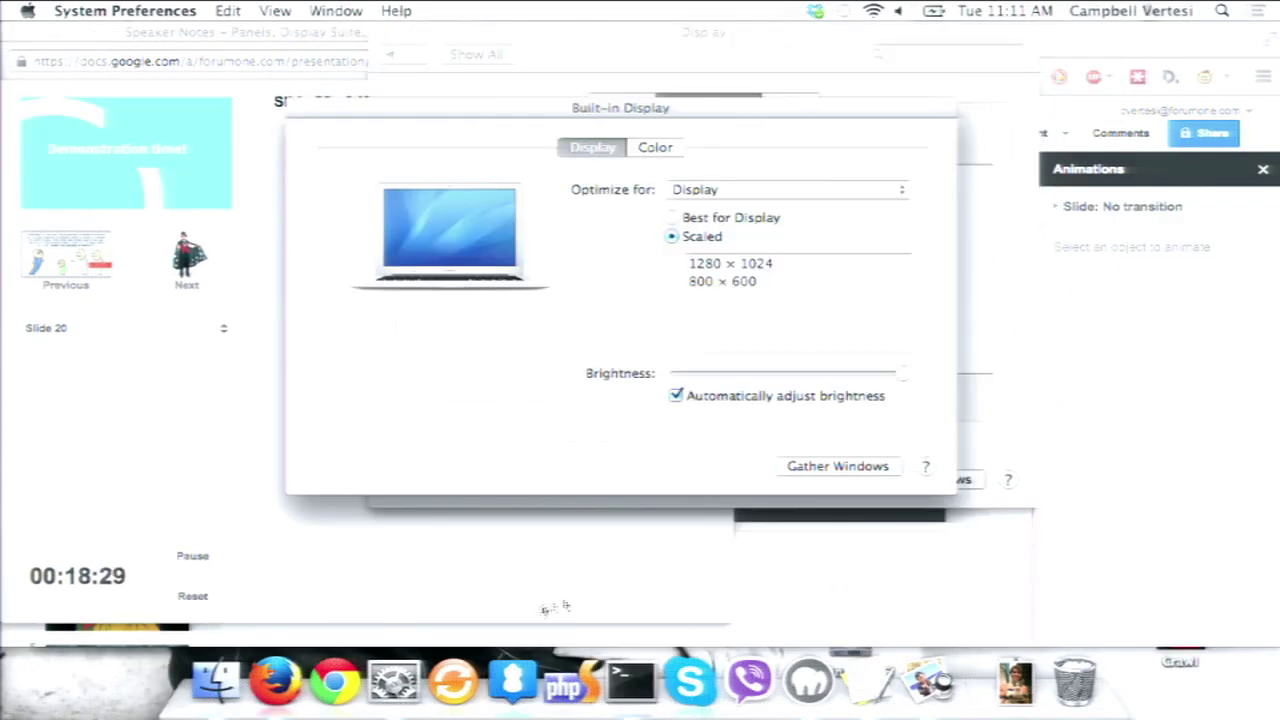
Switch to Firefox and bring up the local Drupal site
click(852, 517)
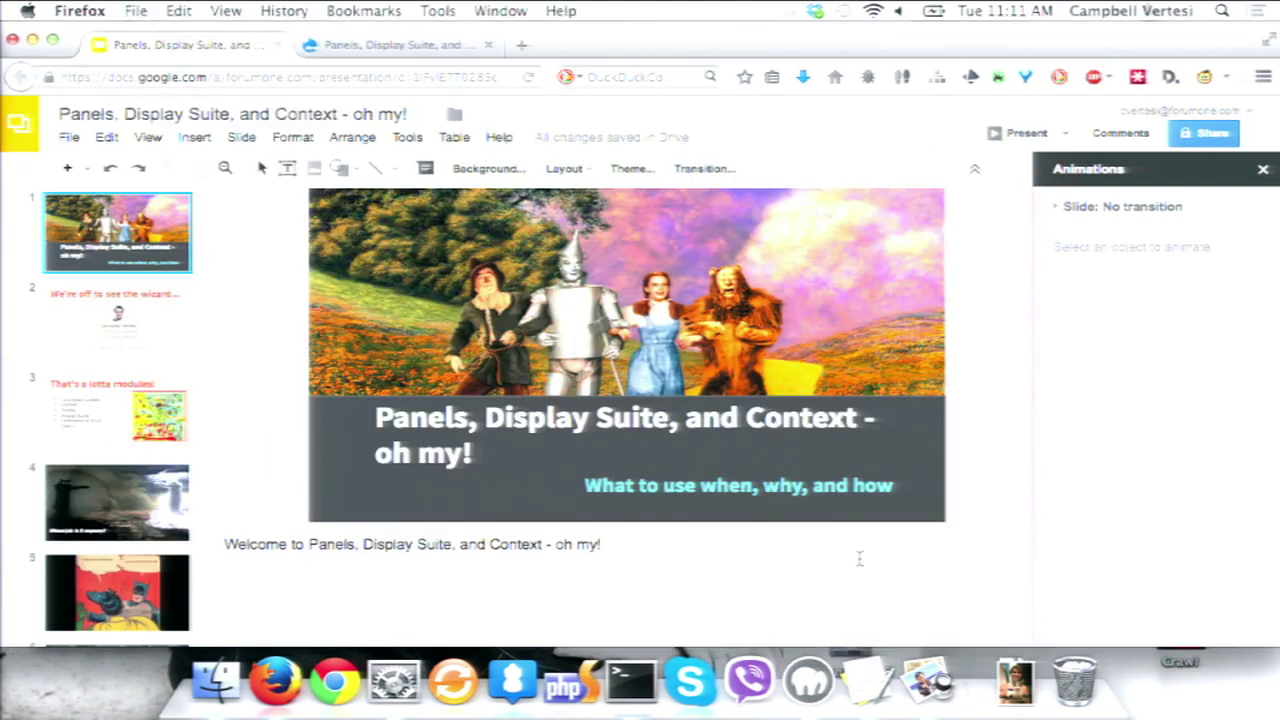
click(409, 46)
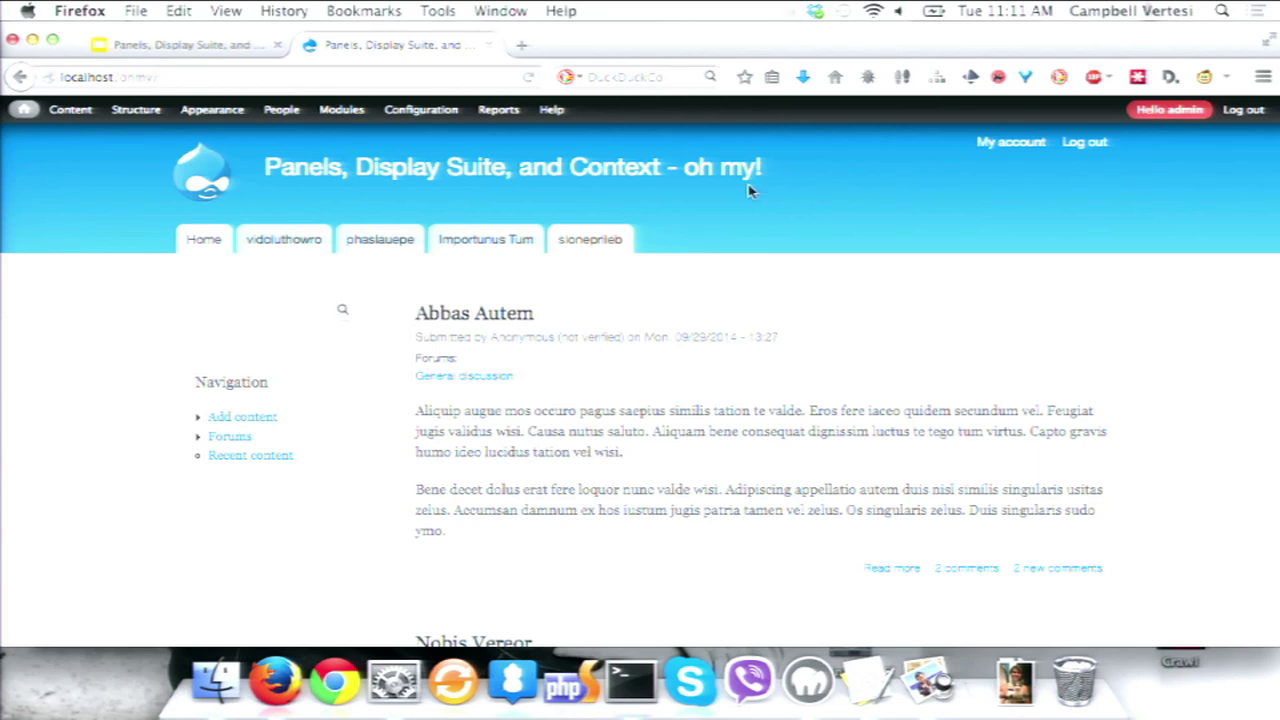
mouse_move(505, 112)
mouse_move(236, 110)
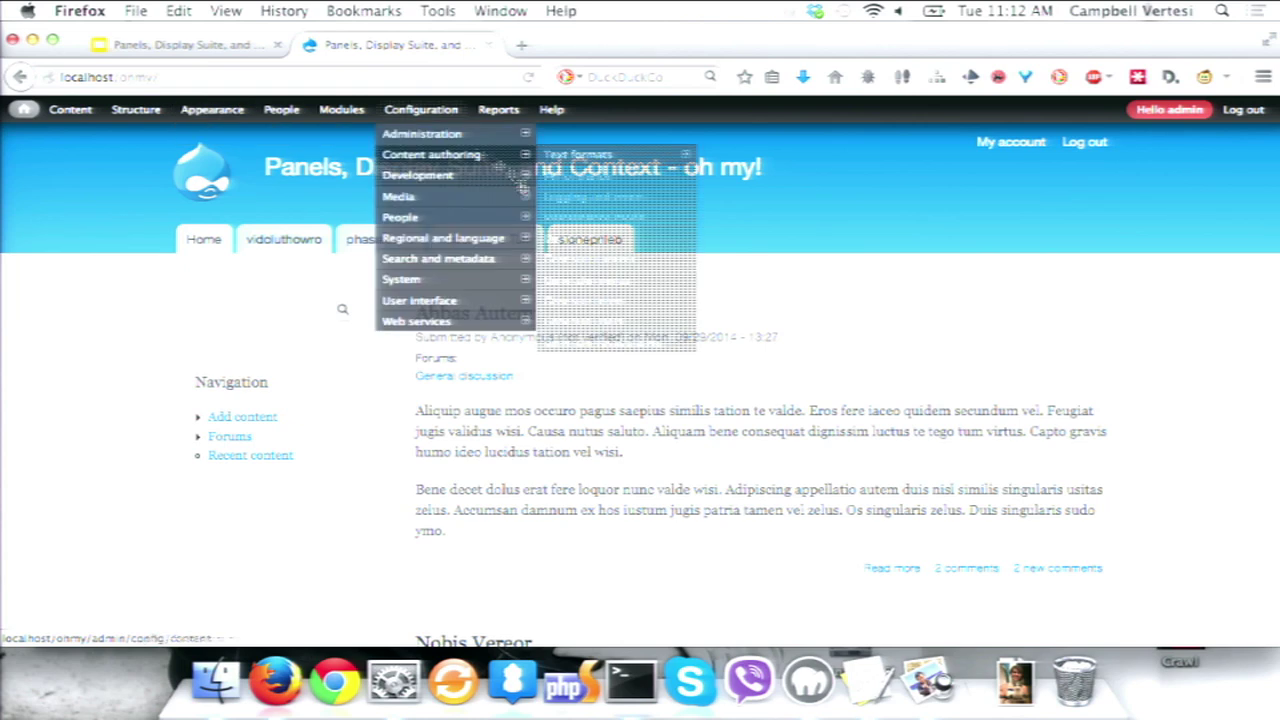
click(868, 682)
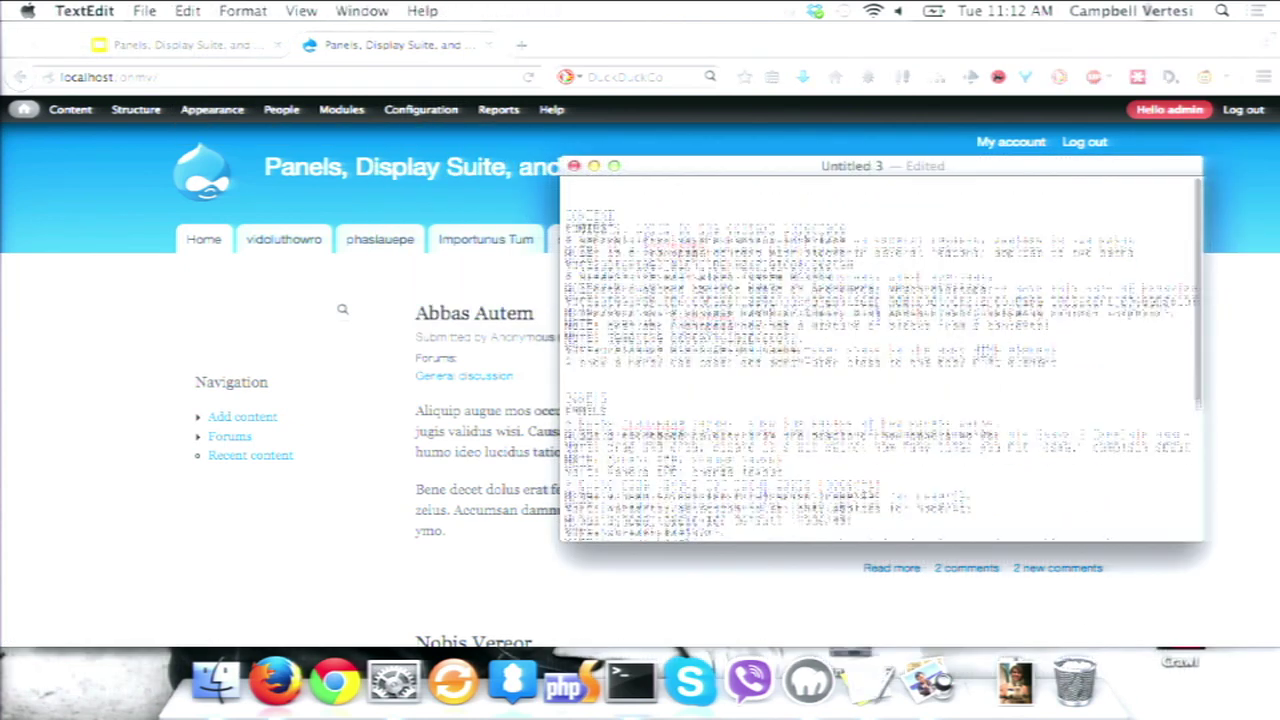
click(337, 340)
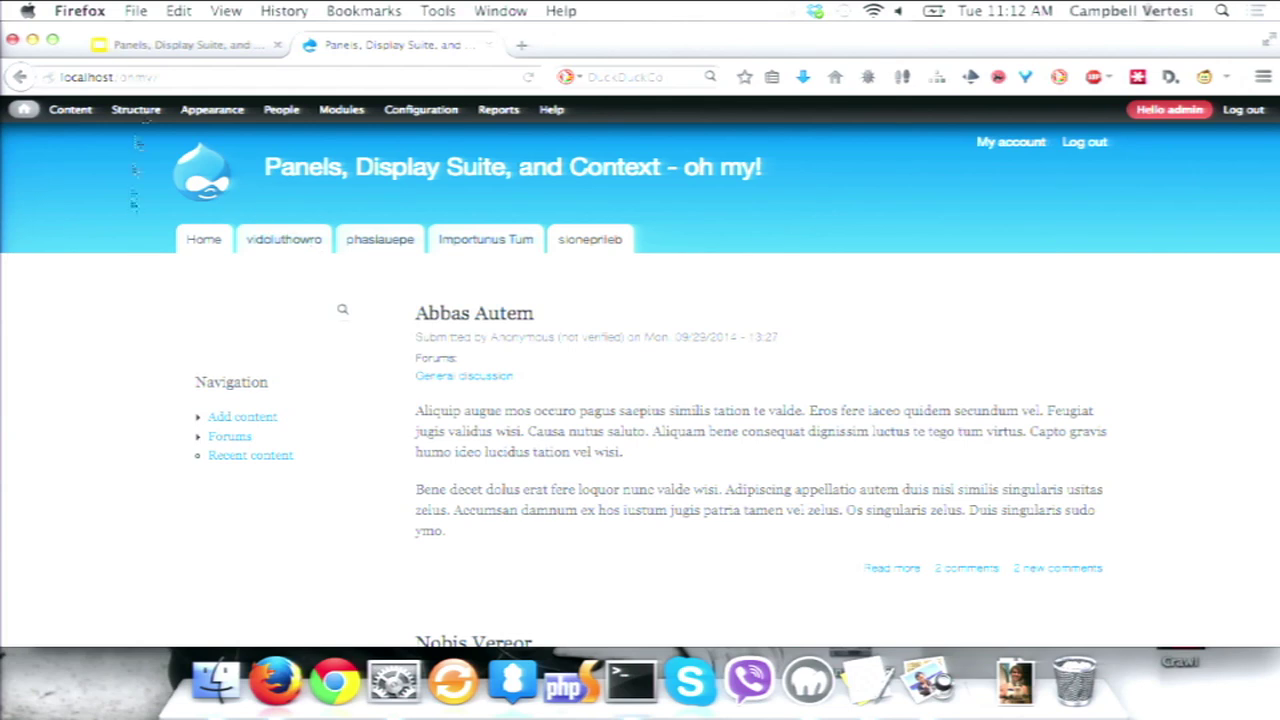
Go to the site's Context administration page and start adding a new context
mouse_move(136, 110)
mouse_move(138, 176)
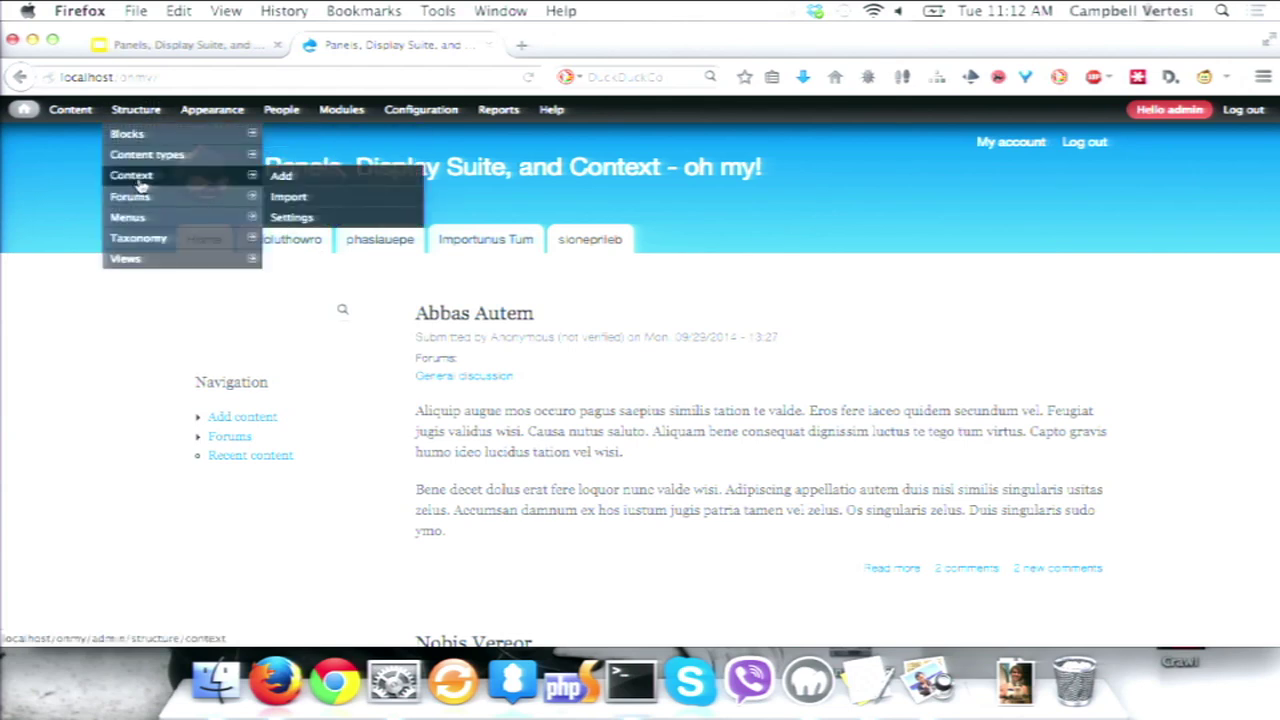
click(181, 184)
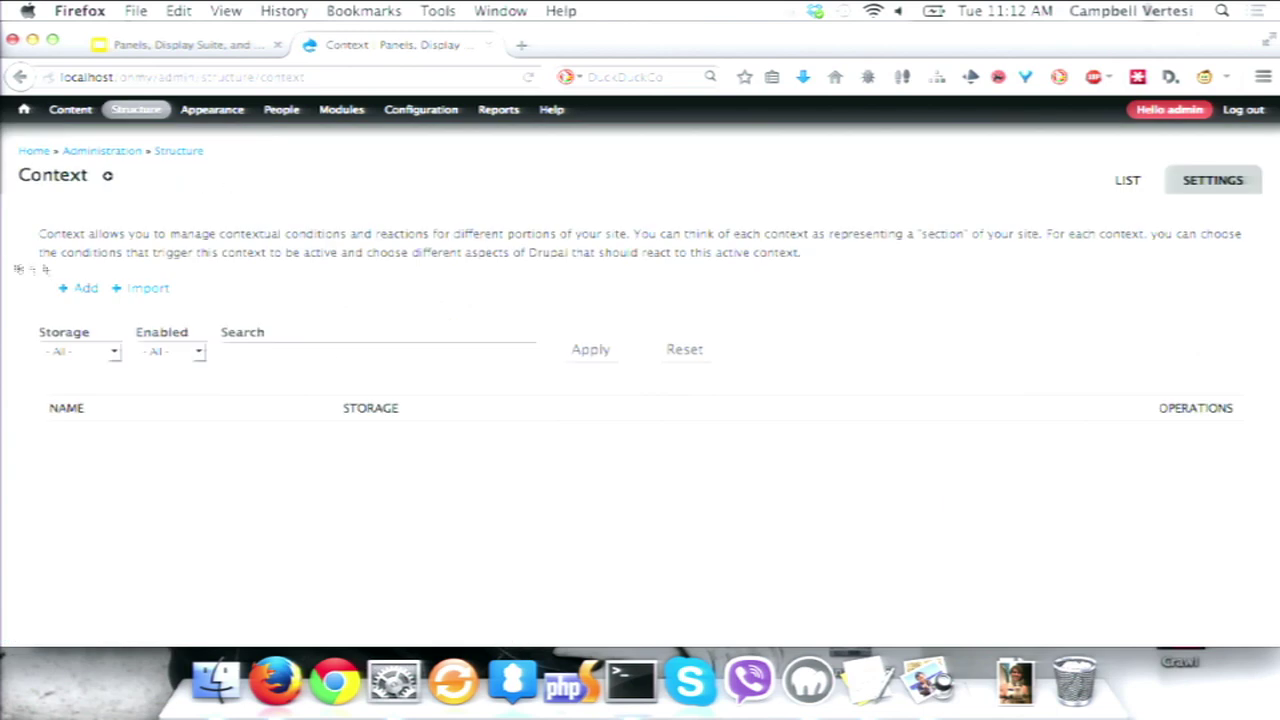
click(82, 289)
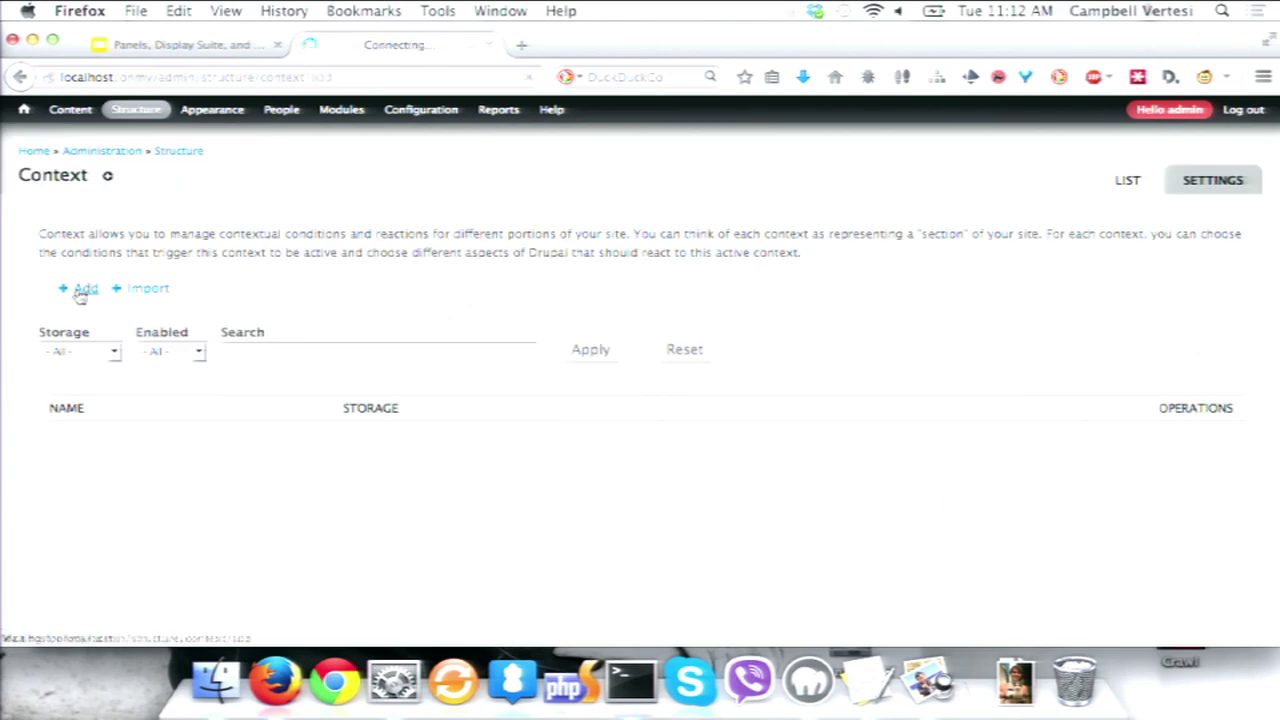
Name the context frontpage, tag it front, and describe it as "This page is the front. It is not the back, but the front page."
click(144, 293)
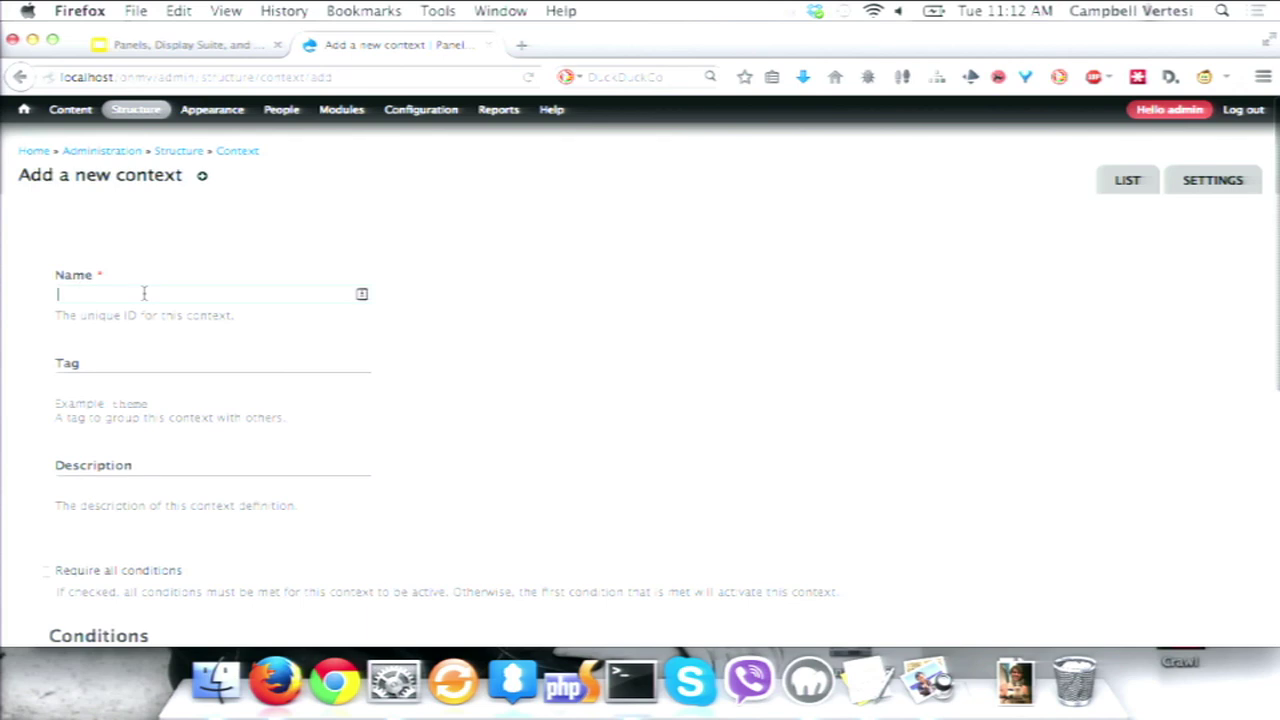
text(frontpage)
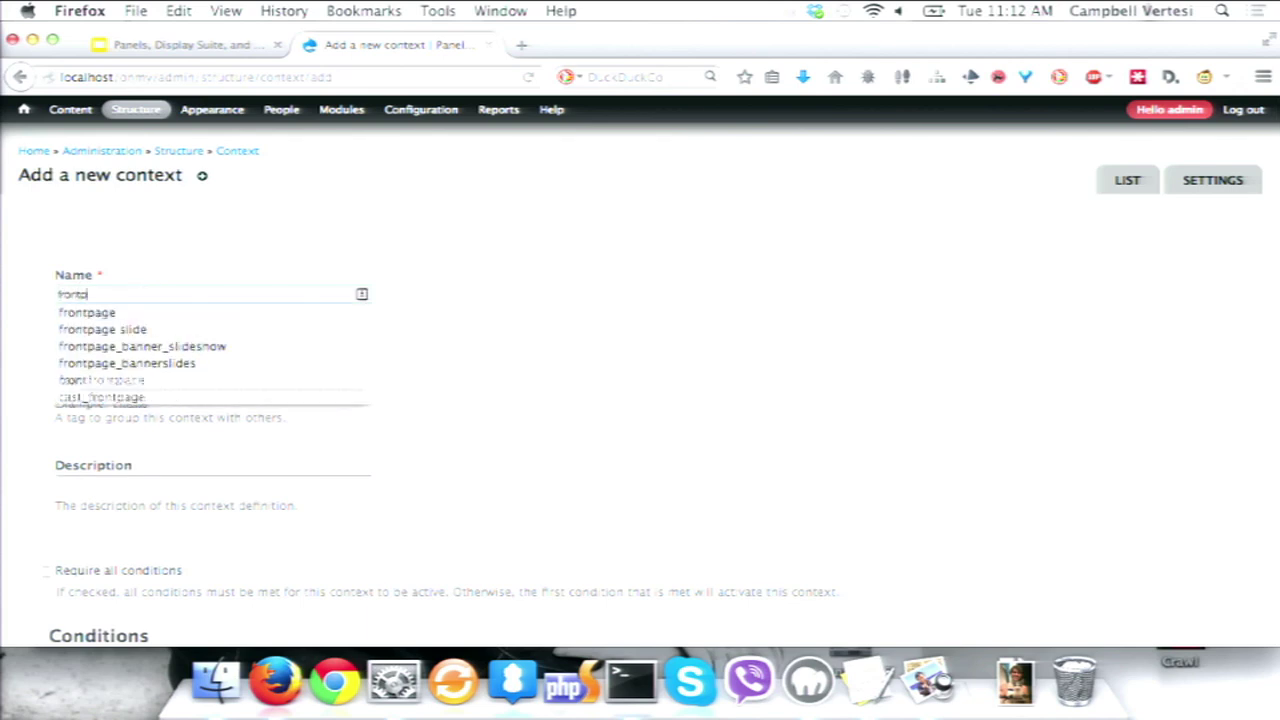
key(Tab)
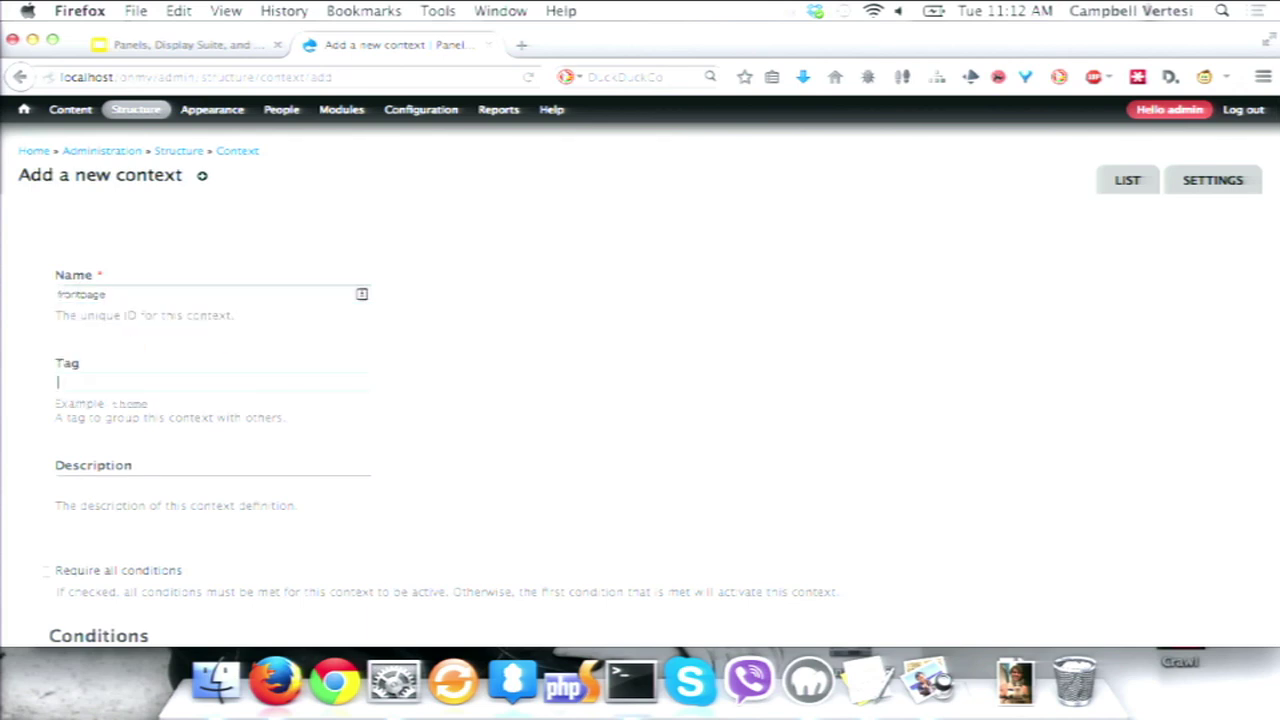
text(front)
key(Tab)
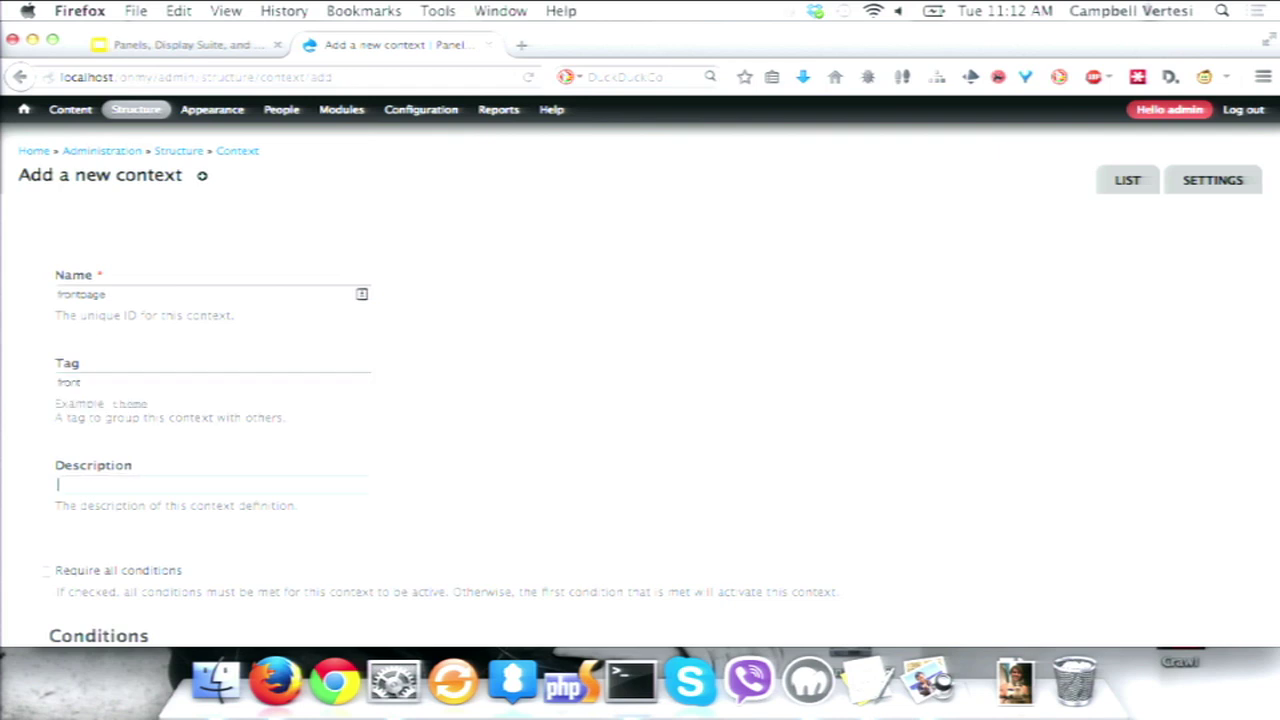
scroll(335, 401, down, 3)
text(This page is t)
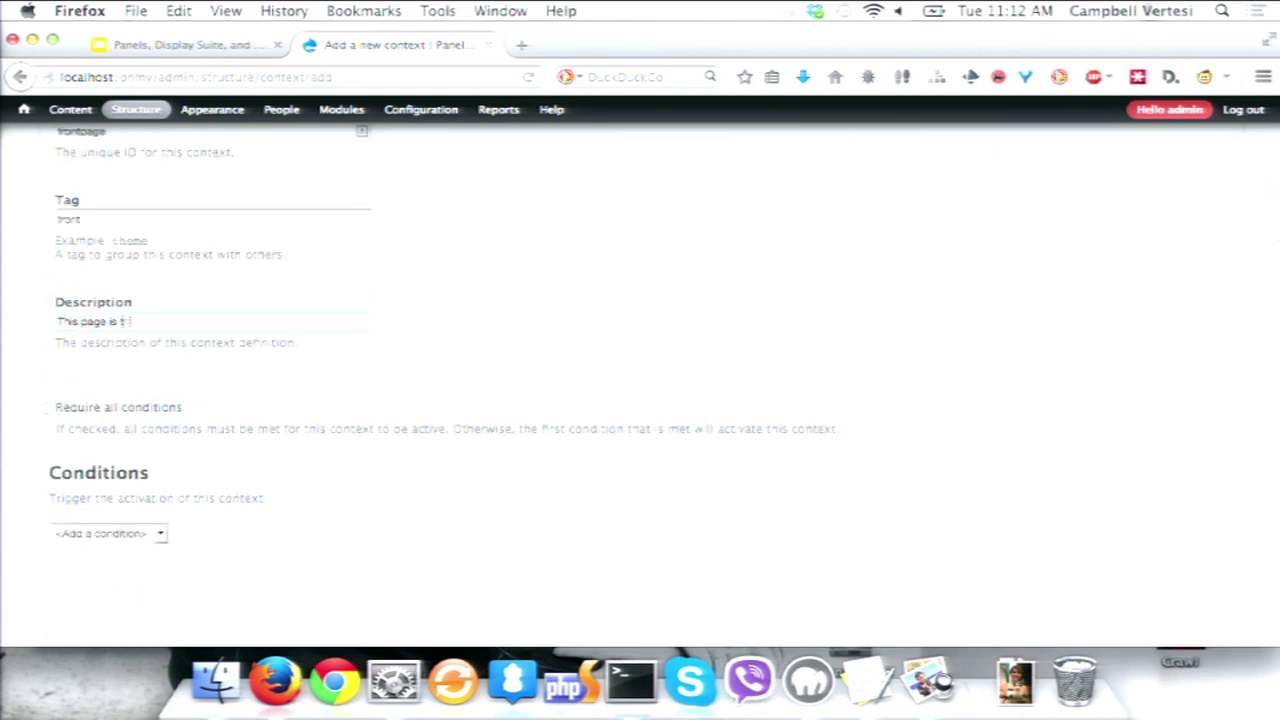
text(he front. It is not the back, b)
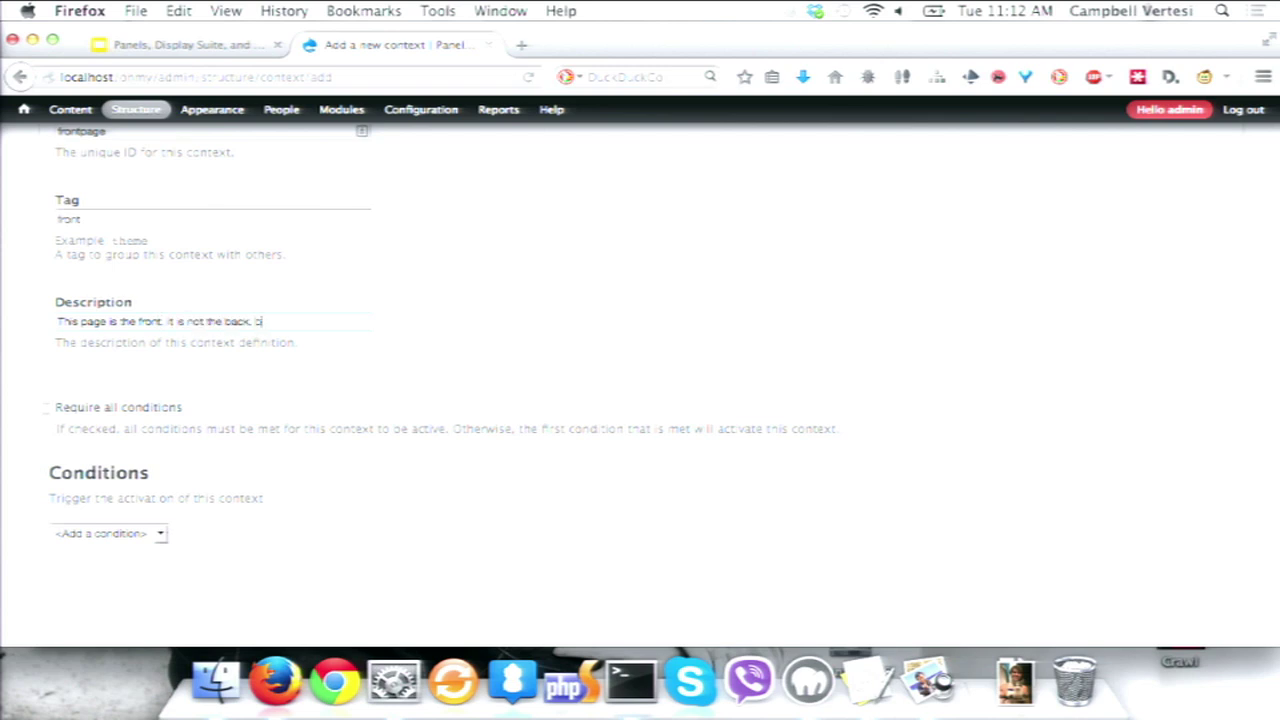
text(ut the front page.)
Add a Path condition that activates the context on <front>
scroll(297, 517, down, 5)
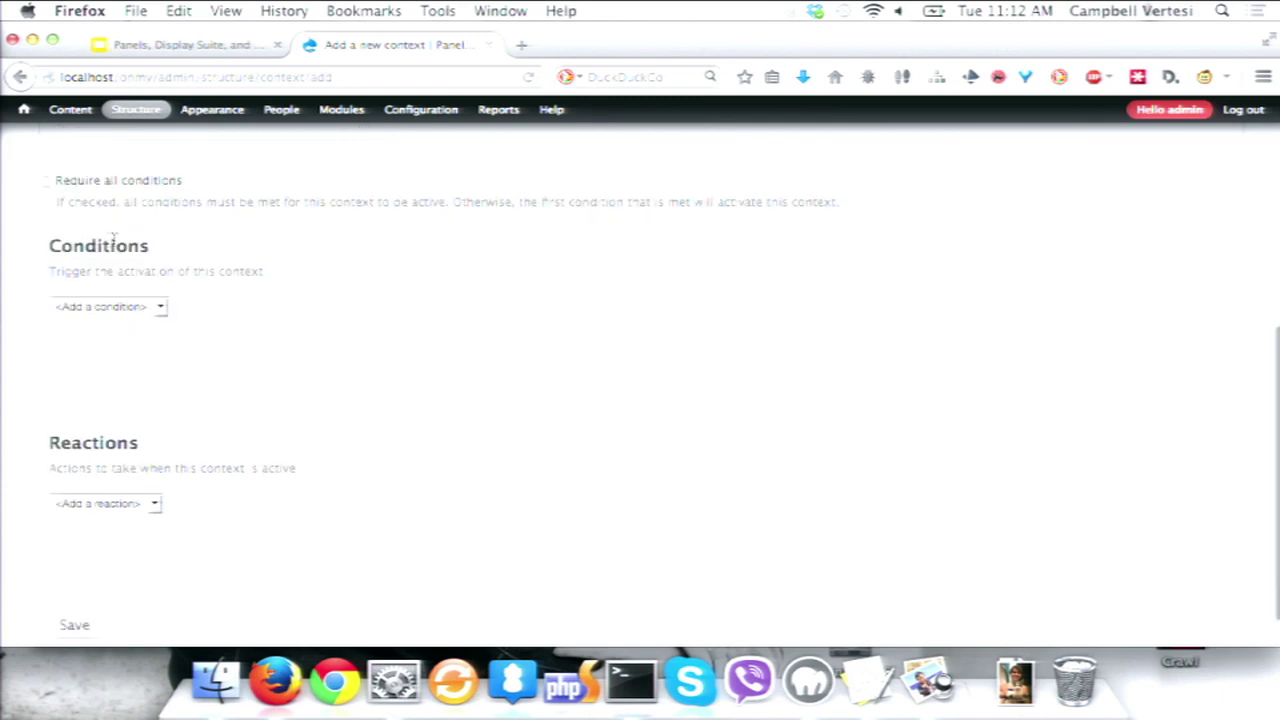
click(147, 311)
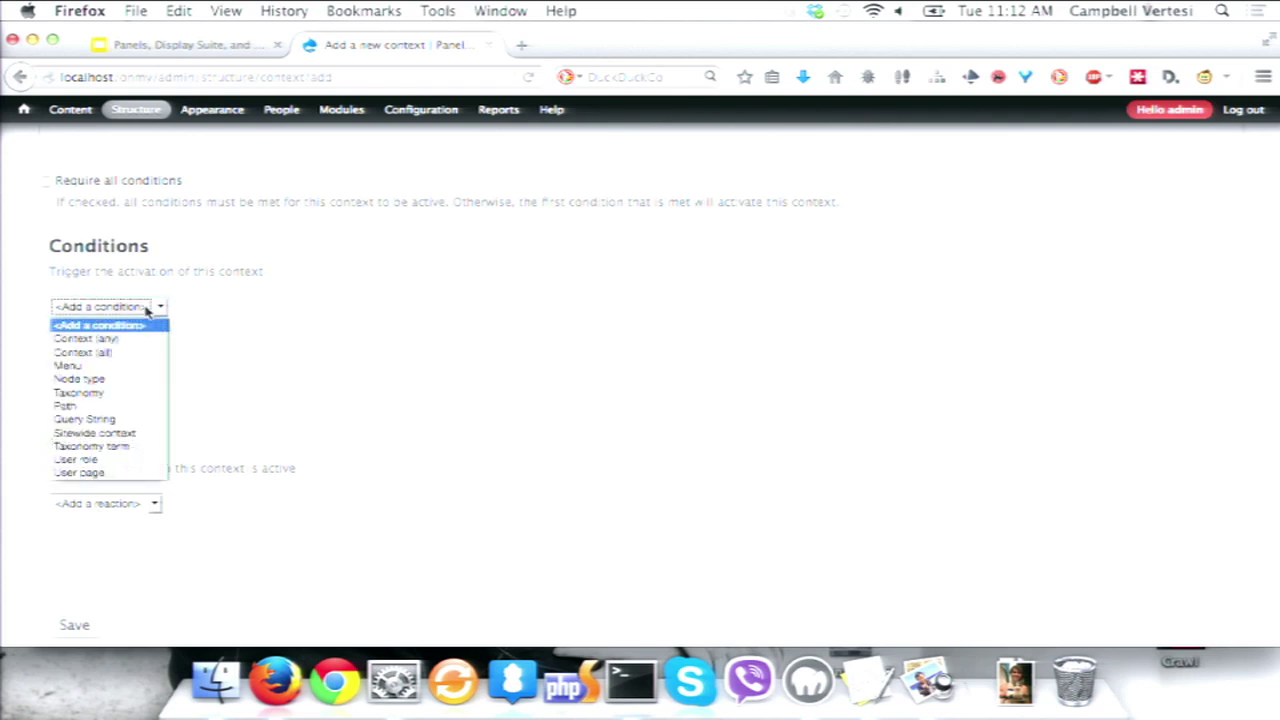
click(125, 410)
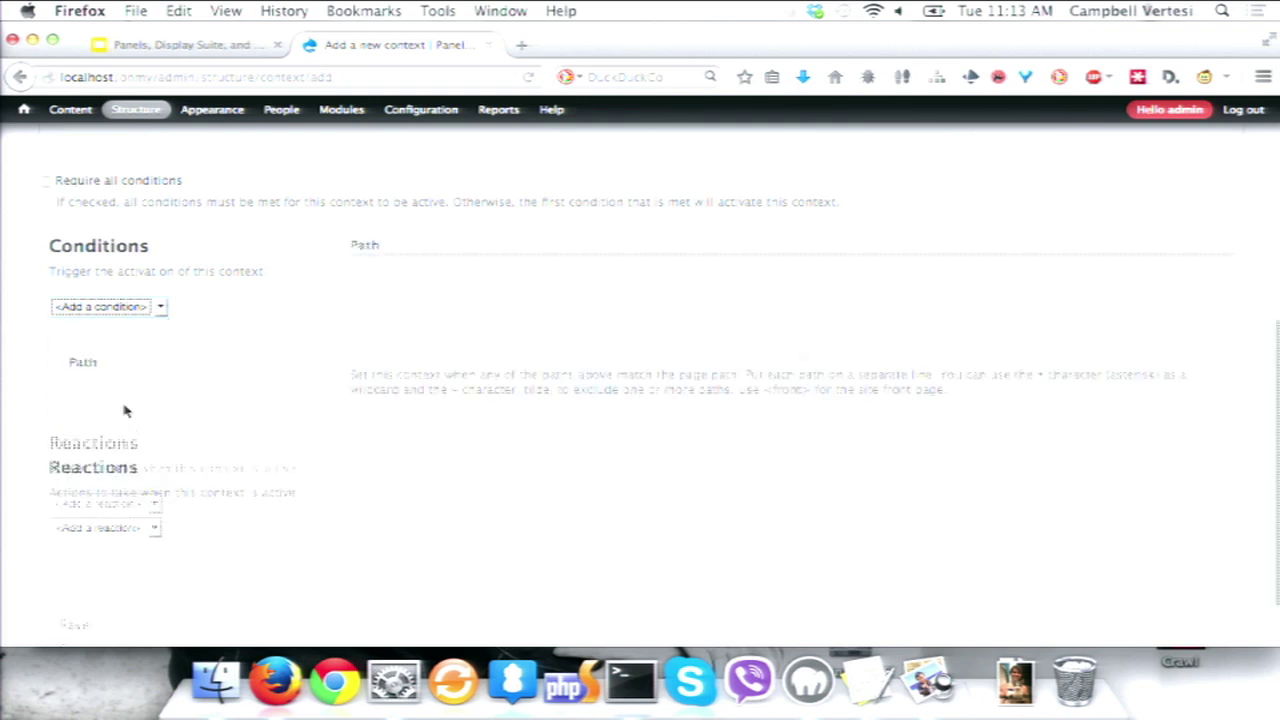
click(490, 259)
text(<front>)
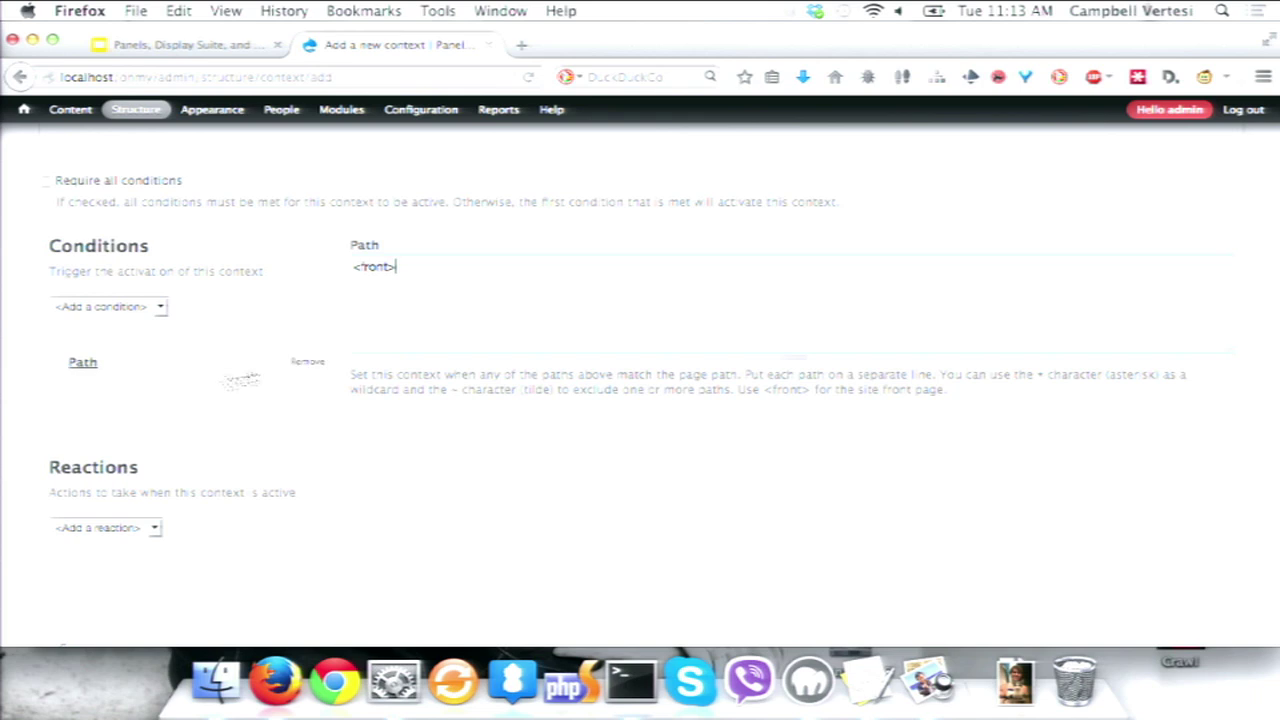
Add a Blocks reaction to the context
click(100, 527)
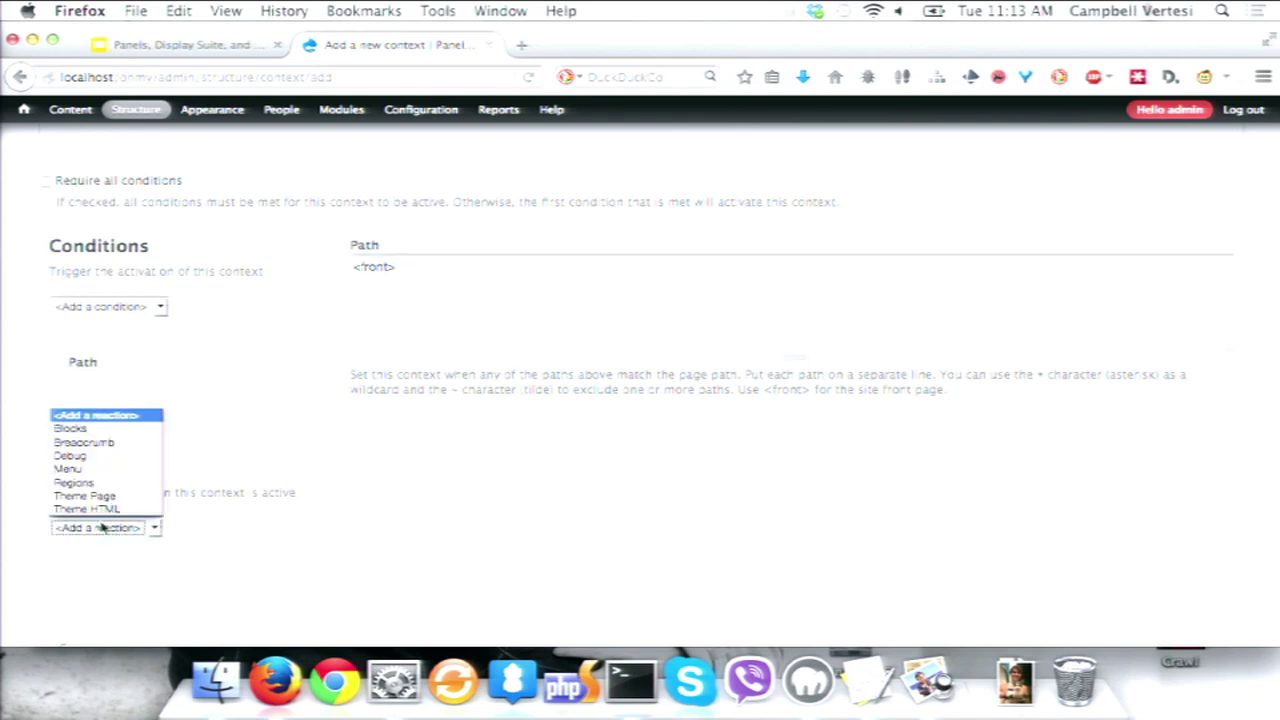
click(117, 430)
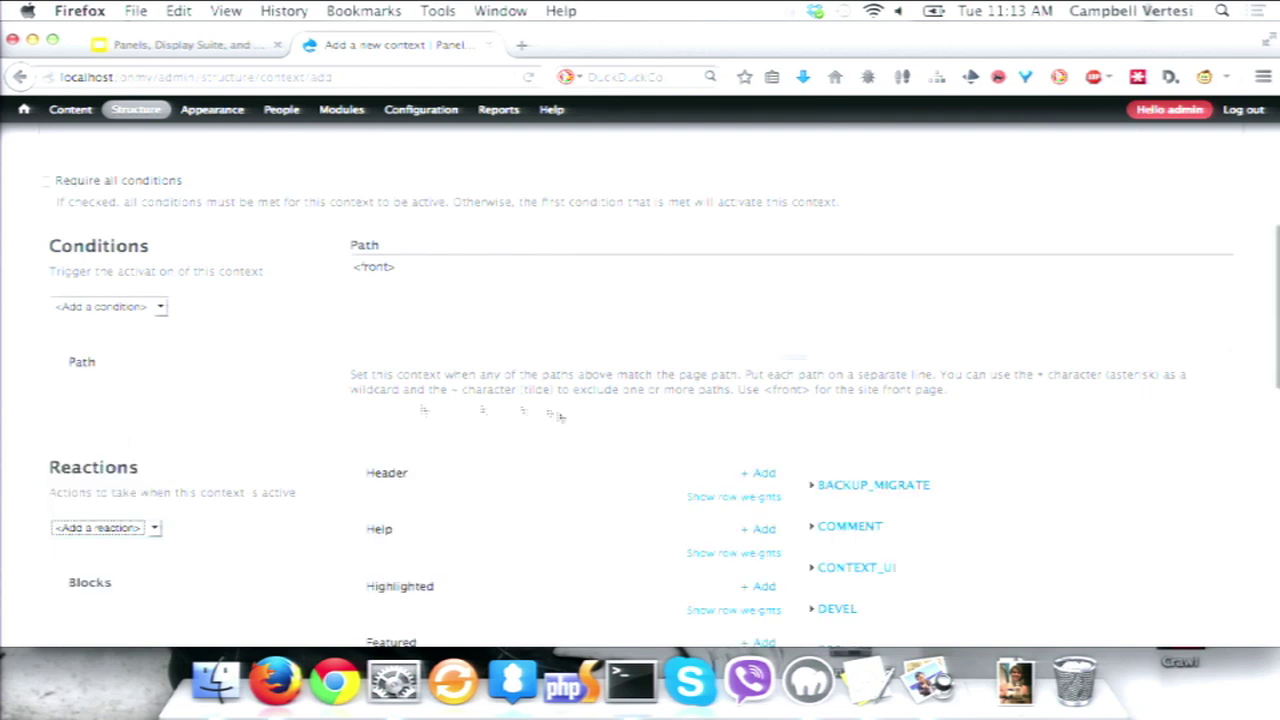
scroll(574, 434, down, 3)
scroll(574, 434, down, 2)
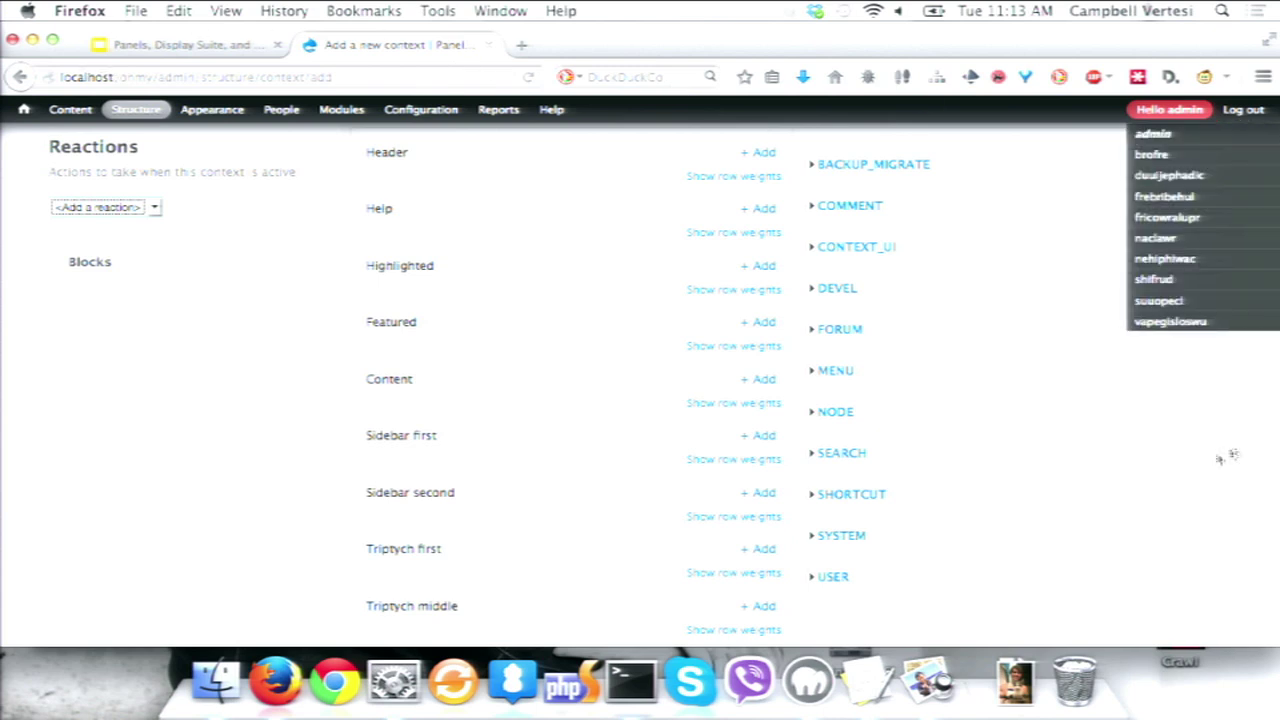
Resize and reposition the browser window slightly to the right with its full width still on screen
drag(1278, 360, 1243, 360)
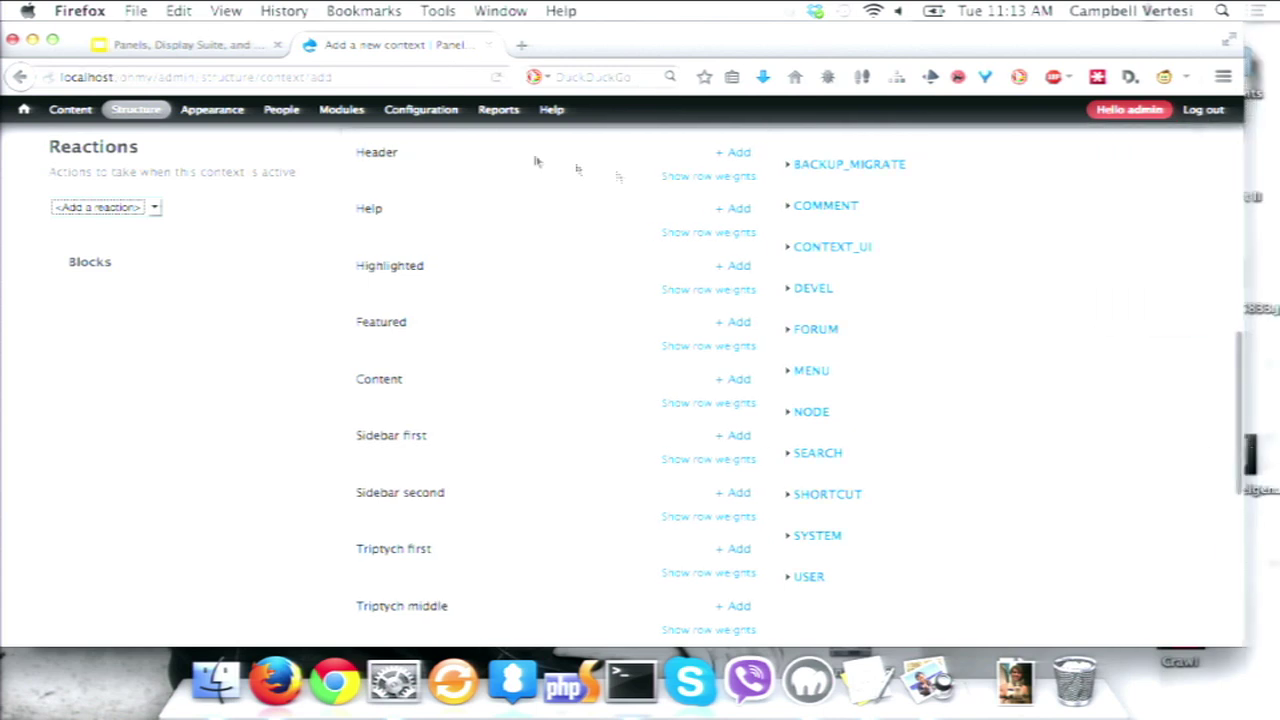
drag(645, 45, 704, 38)
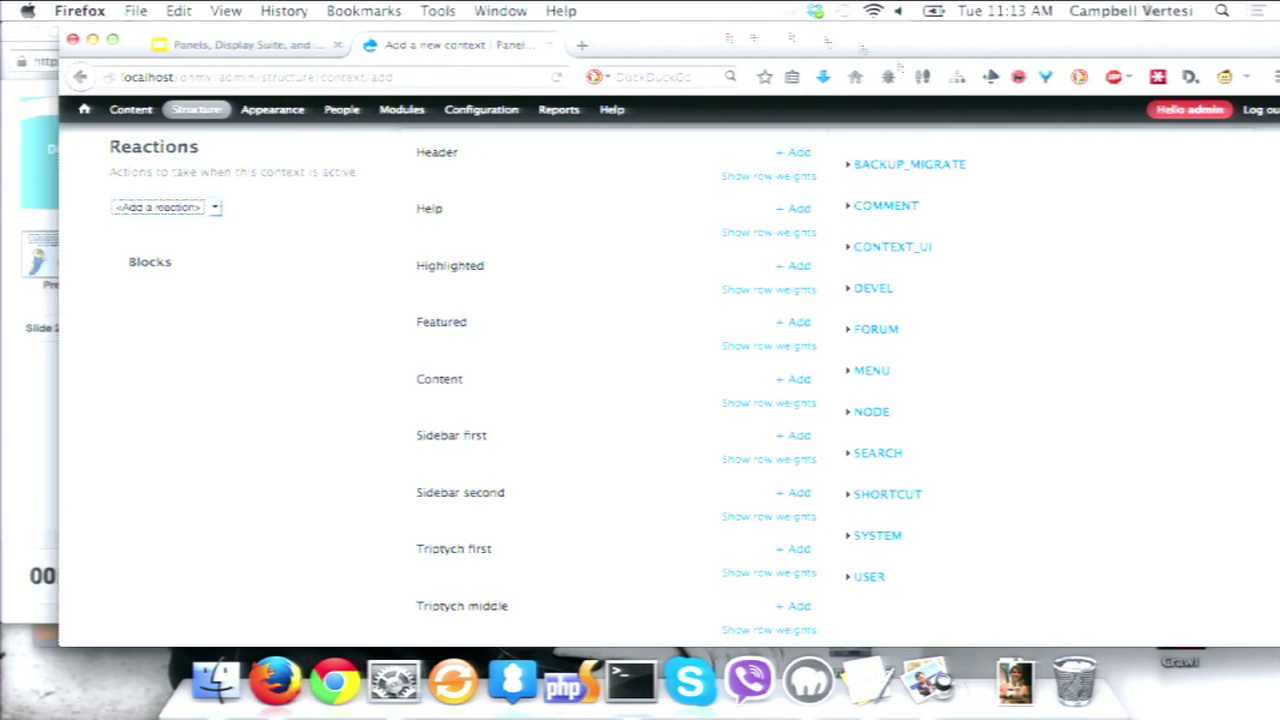
drag(1260, 45, 1160, 45)
mouse_move(744, 42)
mouse_down()
mouse_move(786, 42)
mouse_move(736, 42)
mouse_up()
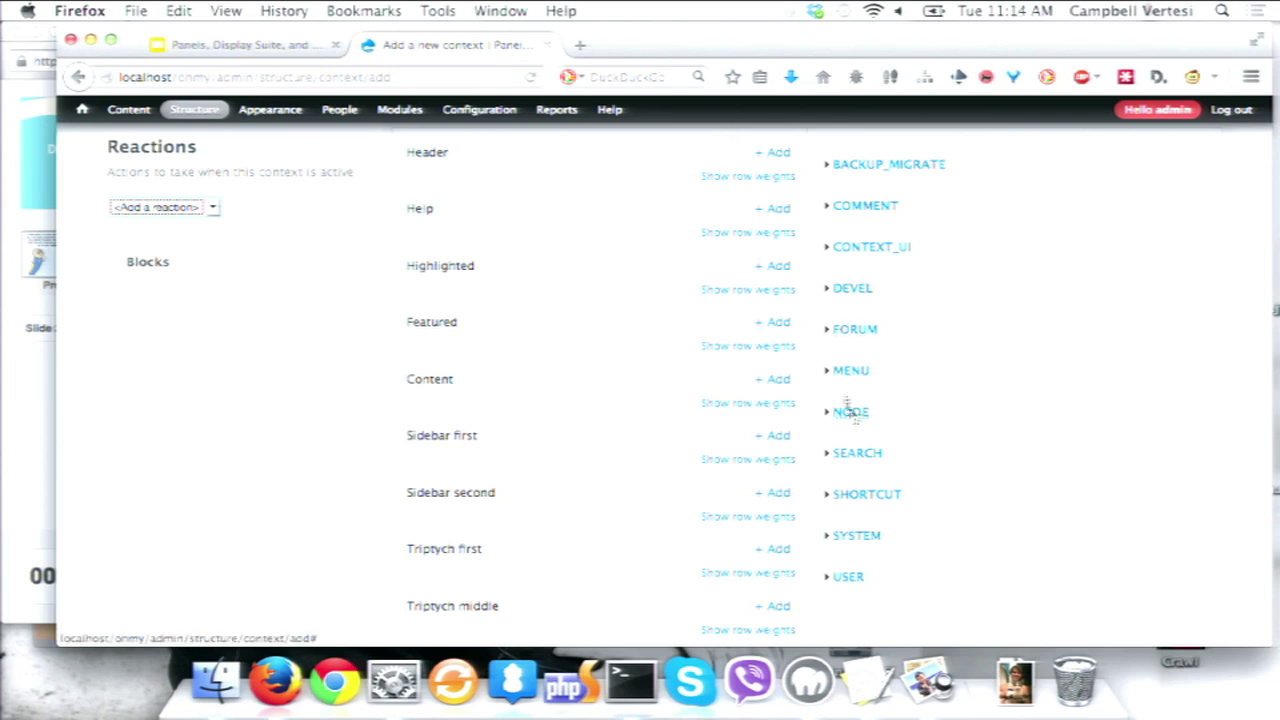
Add the Powered by Drupal and System help blocks to the Header region
click(853, 535)
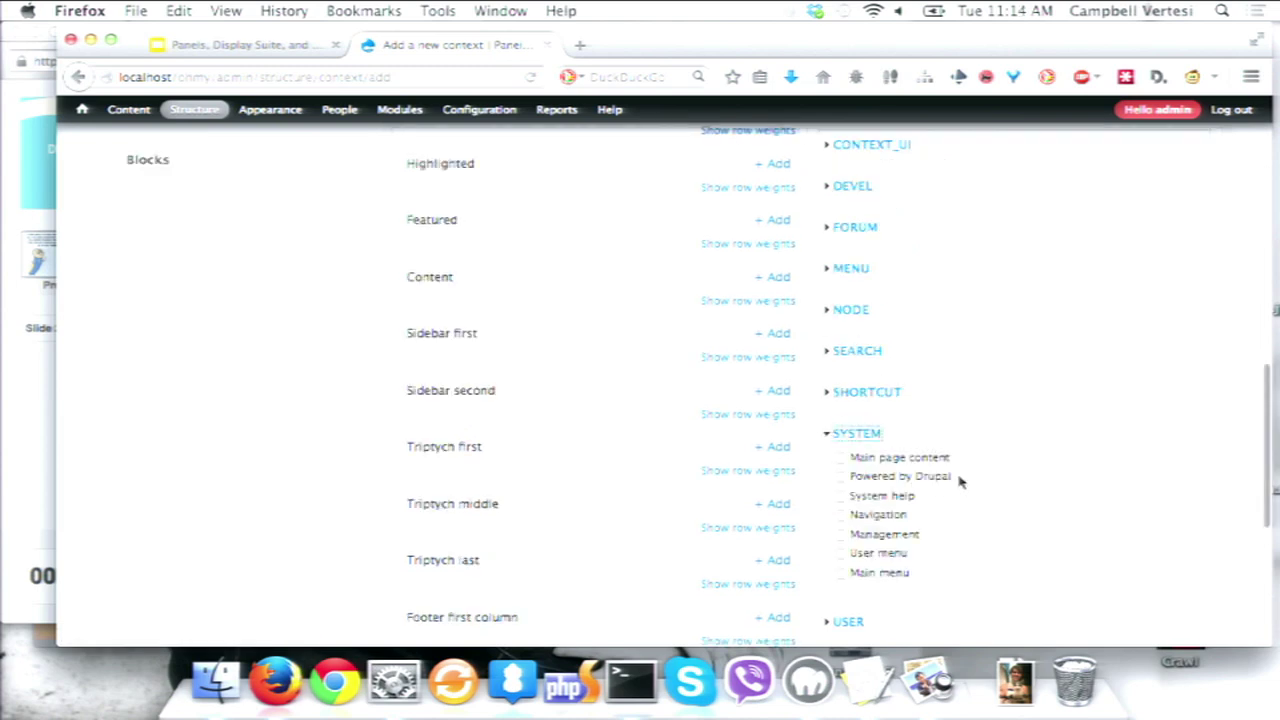
click(908, 429)
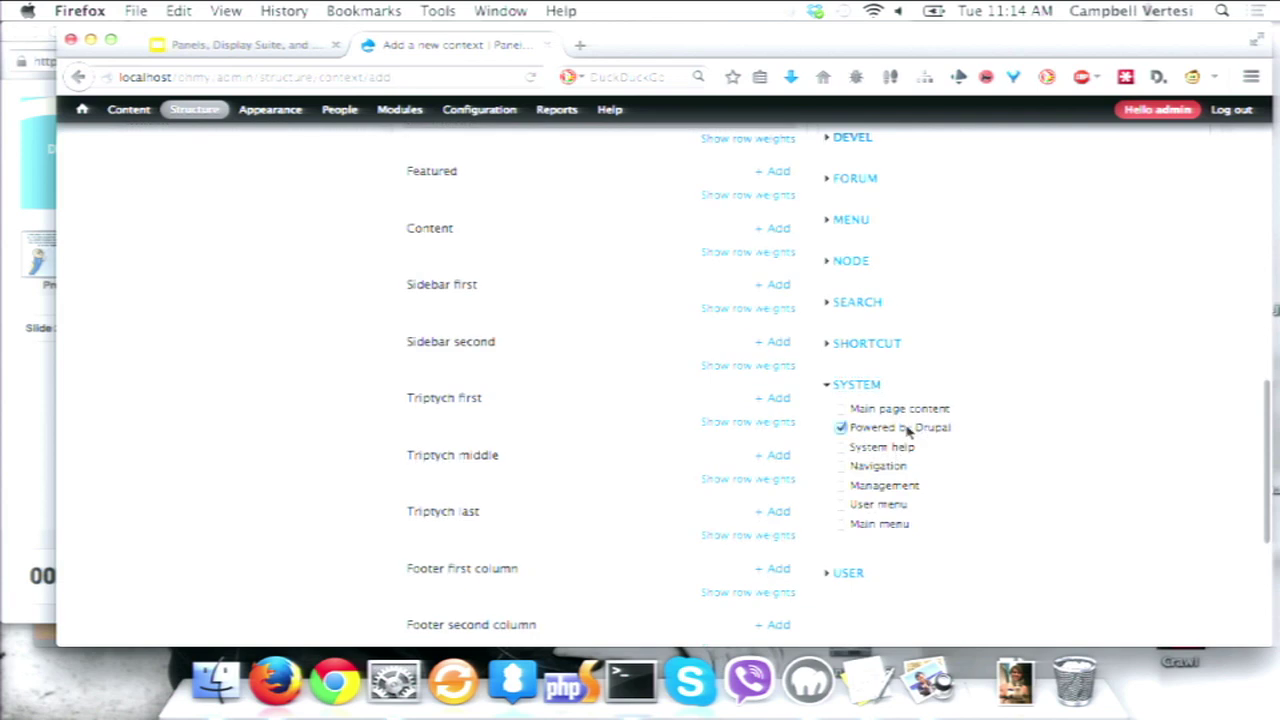
click(896, 449)
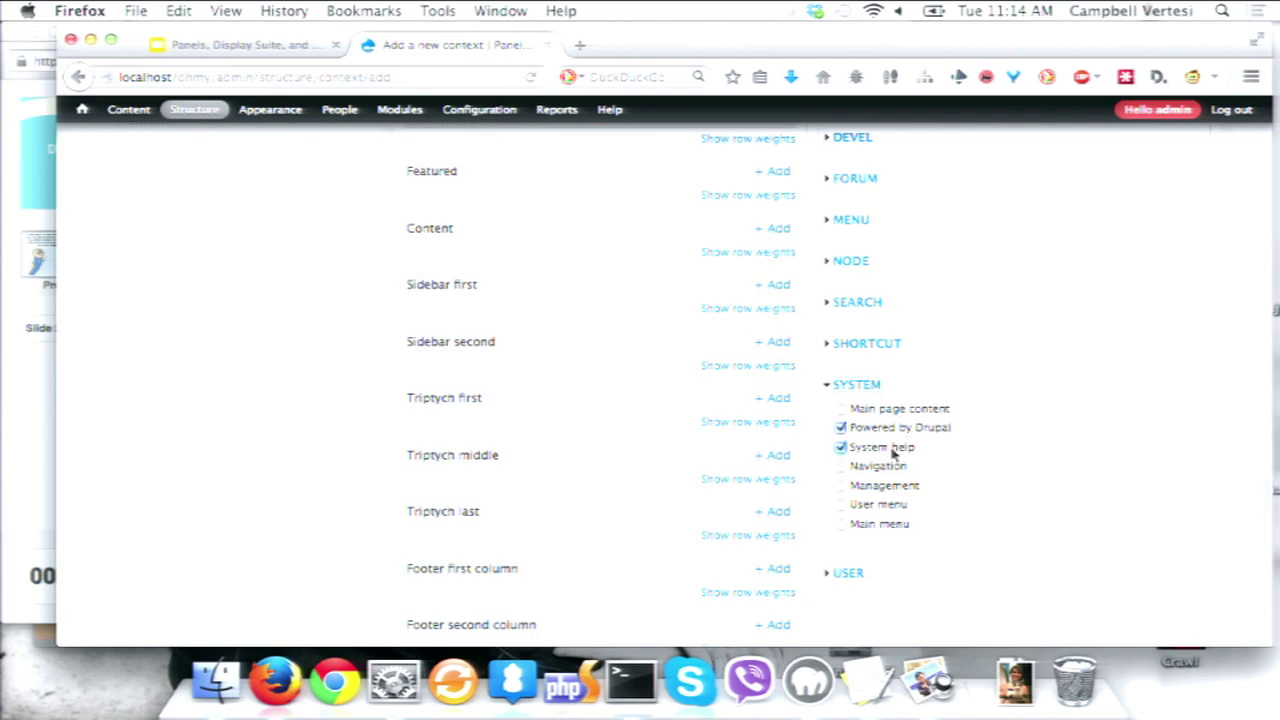
scroll(623, 451, up, 3)
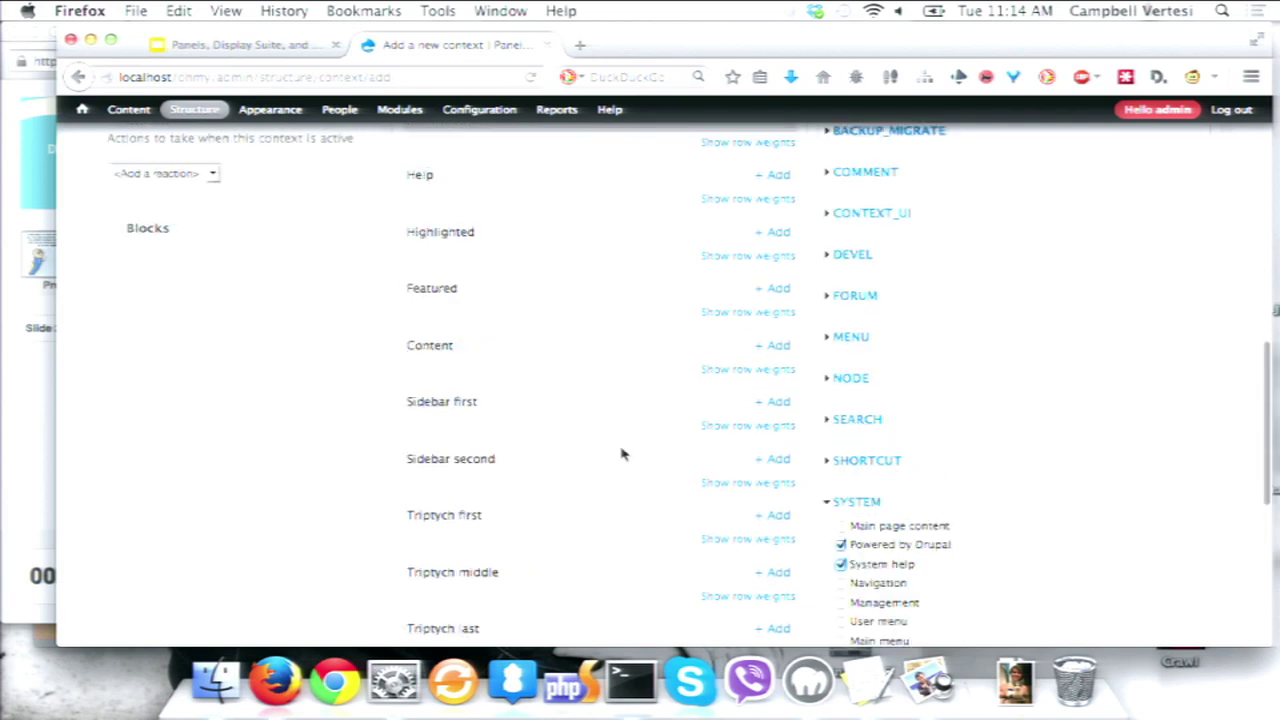
scroll(620, 300, up, 3)
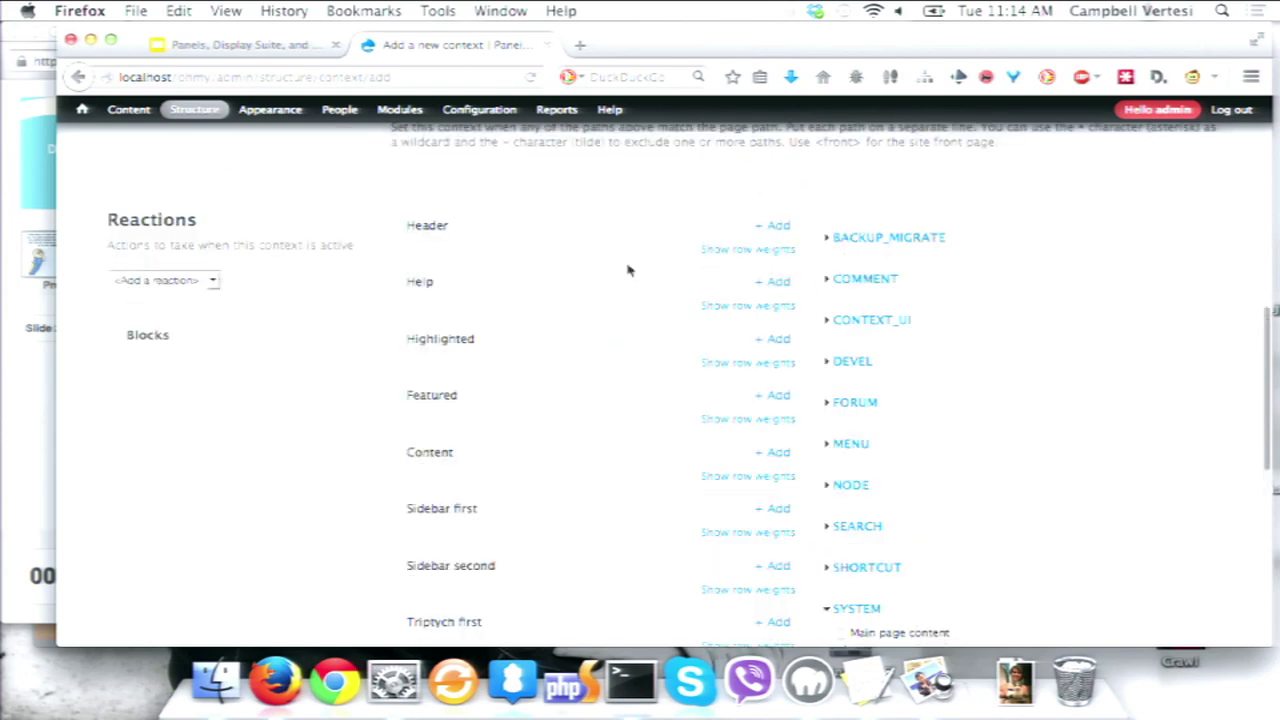
click(778, 227)
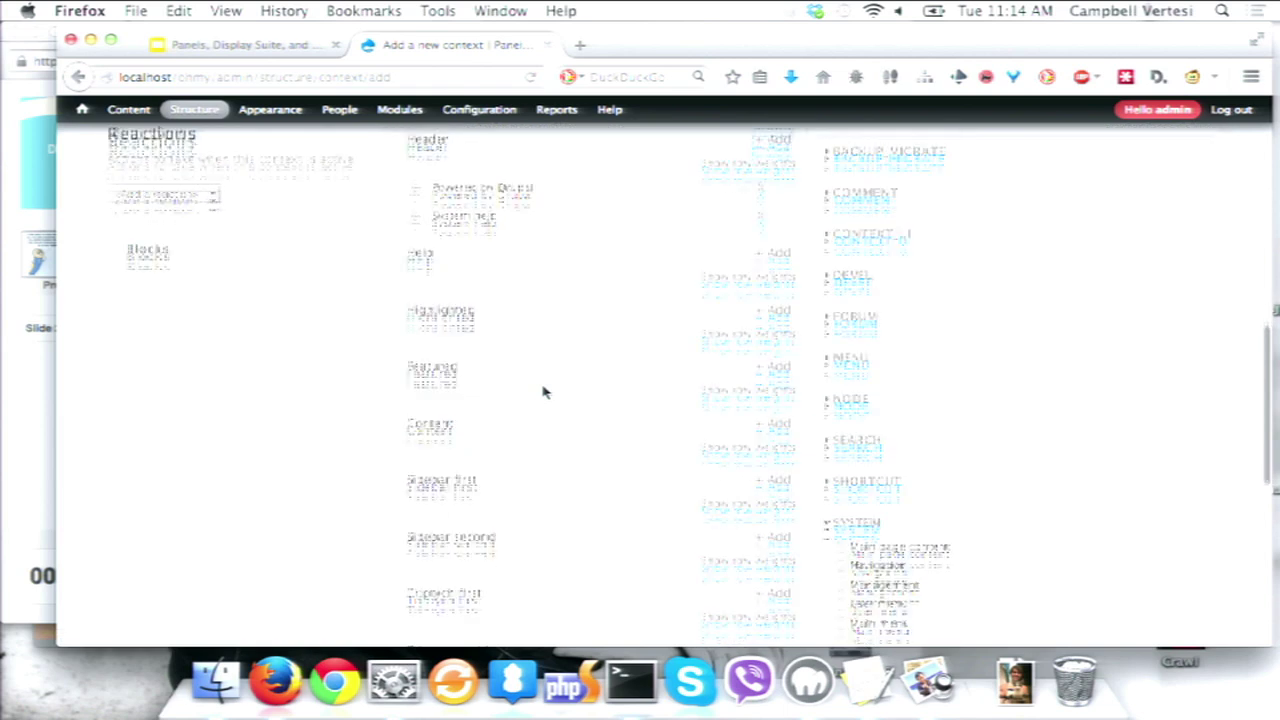
Add the Who's new and Who's online blocks to the Sidebar first region and save the context
scroll(543, 392, down, 5)
scroll(543, 392, down, 4)
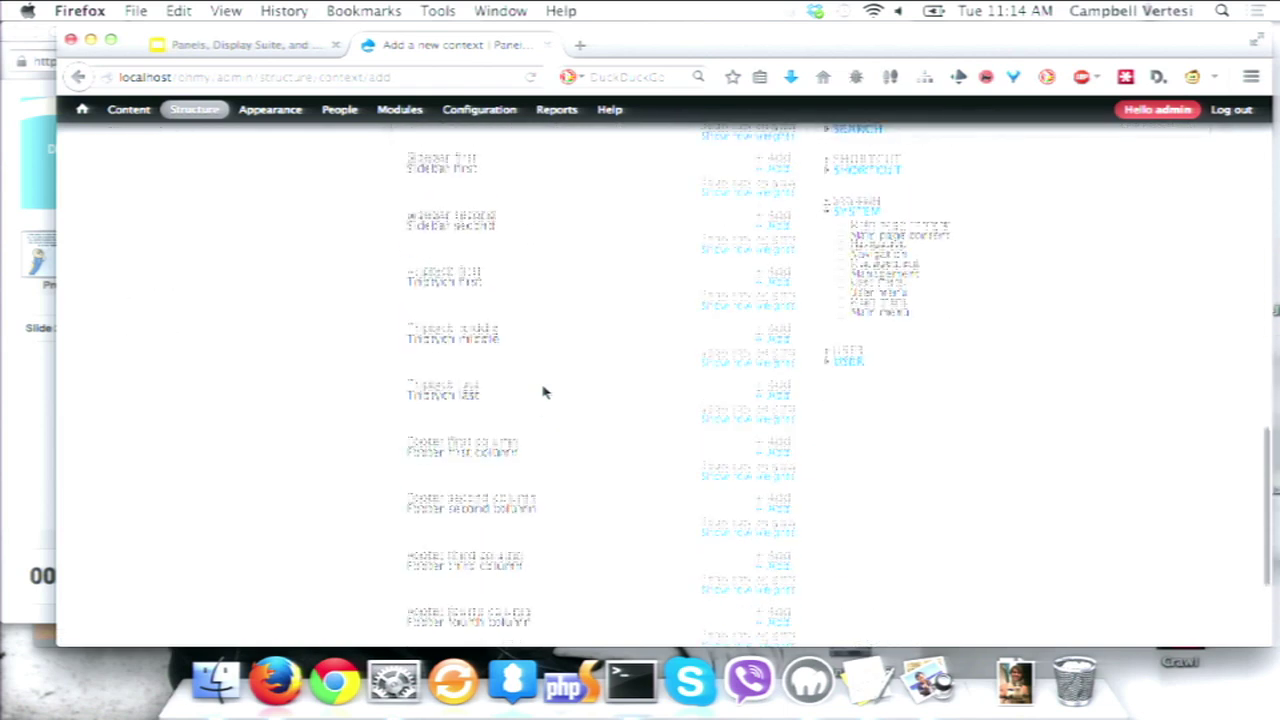
click(846, 363)
click(894, 408)
click(888, 424)
scroll(530, 330, up, 2)
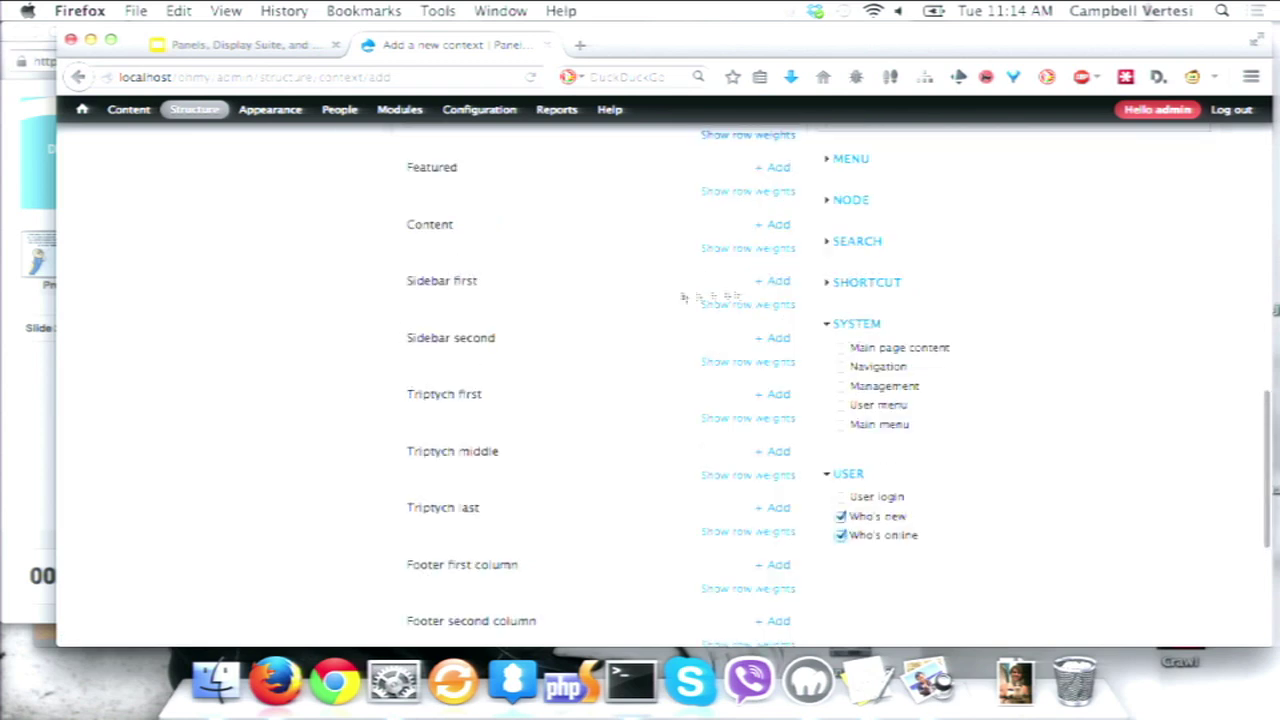
click(777, 281)
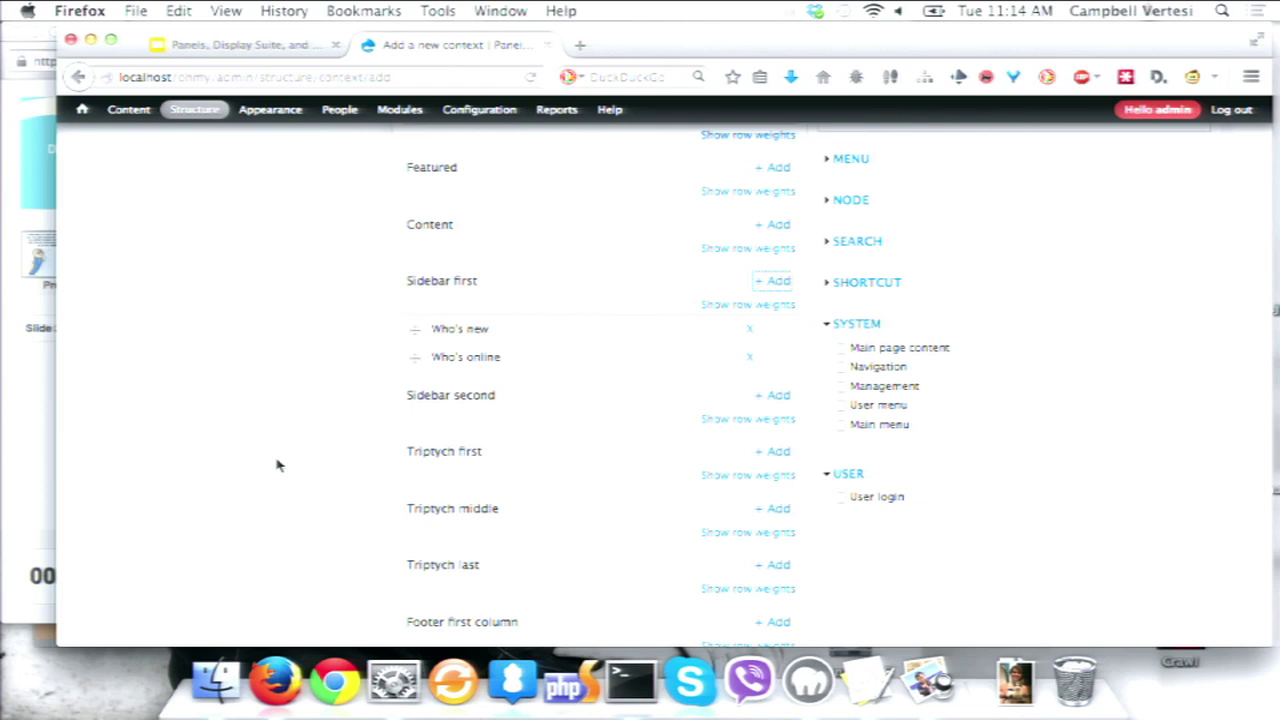
scroll(278, 465, down, 5)
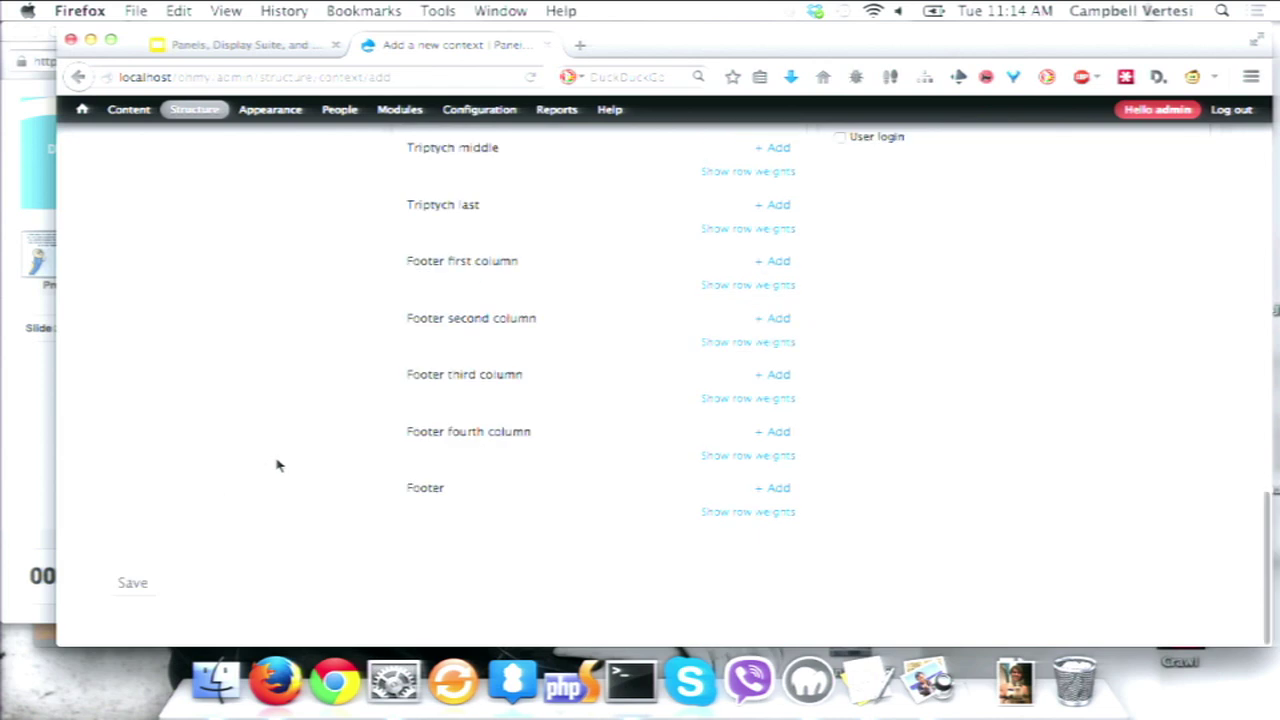
click(116, 588)
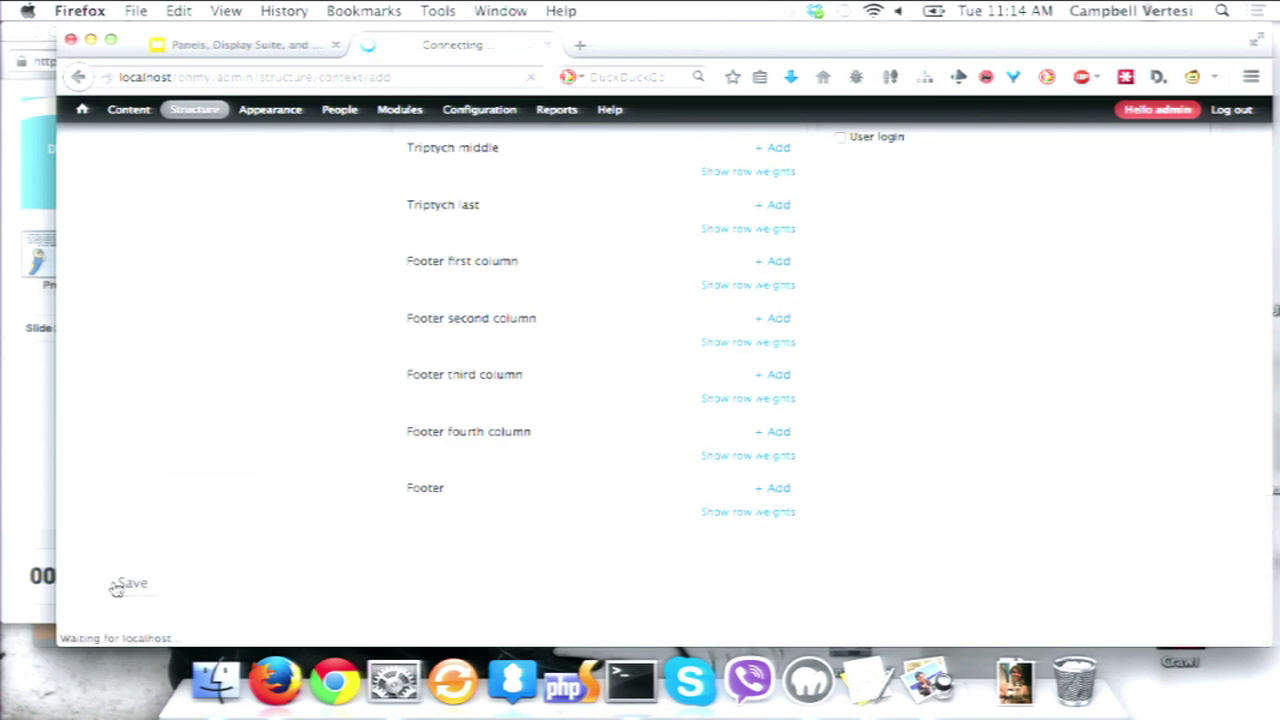
Open the site's front page and examine which blocks sit in the header and first sidebar
click(107, 152)
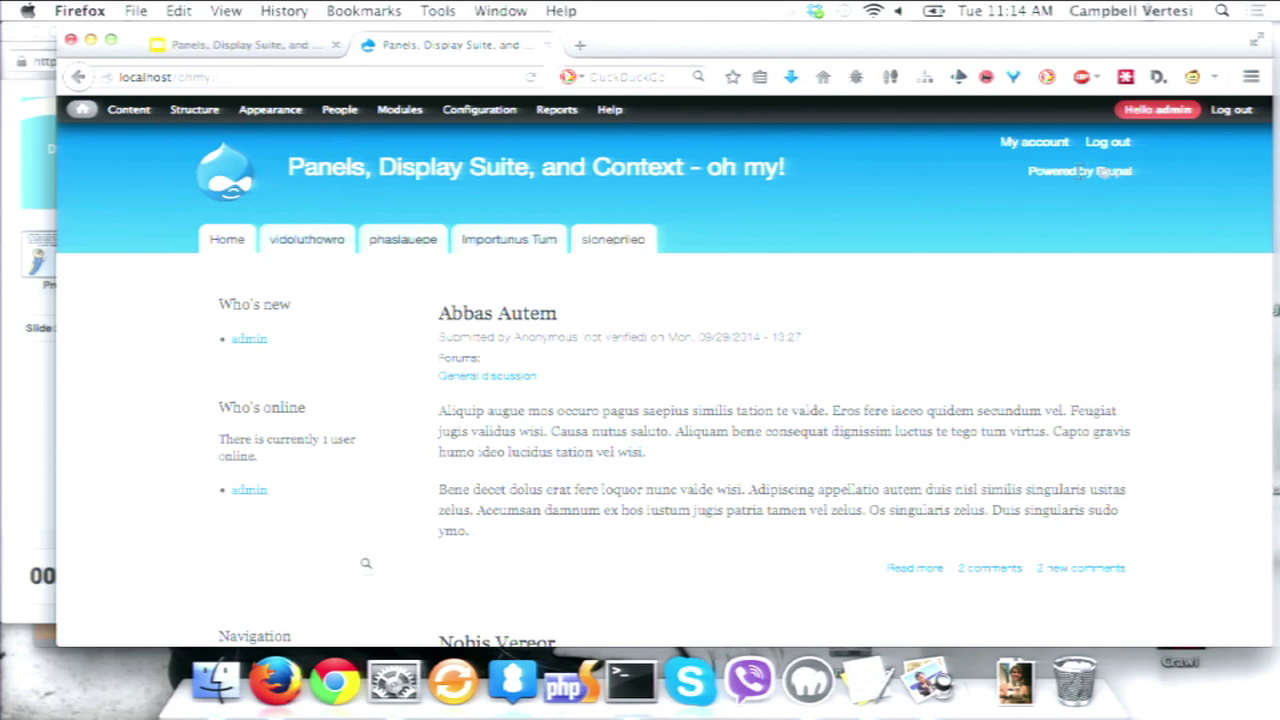
scroll(741, 432, down, 3)
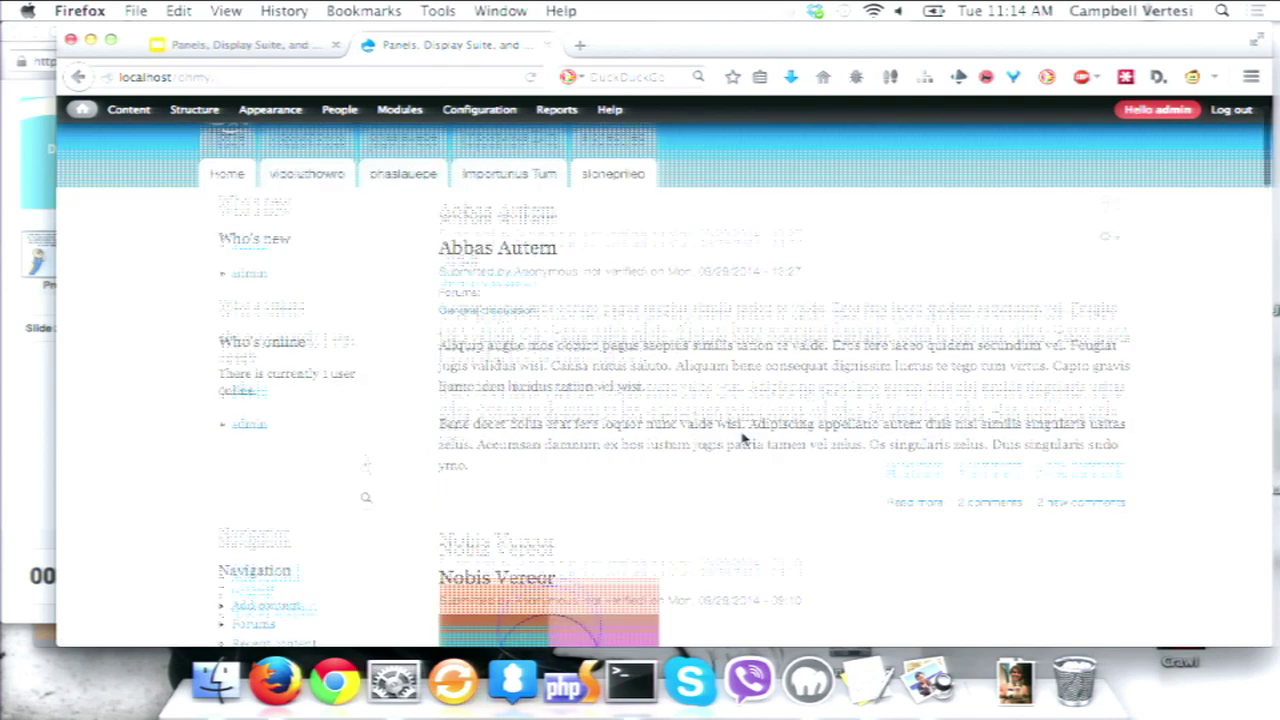
scroll(575, 433, up, 3)
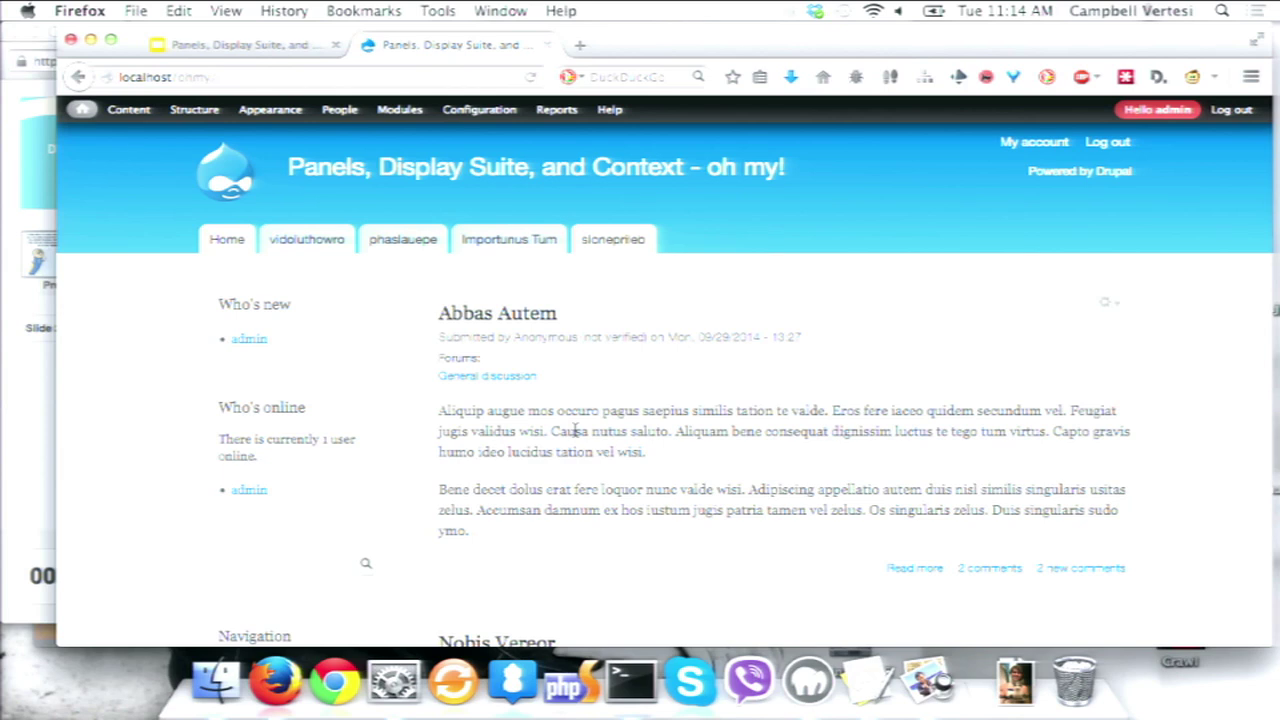
scroll(285, 540, down, 3)
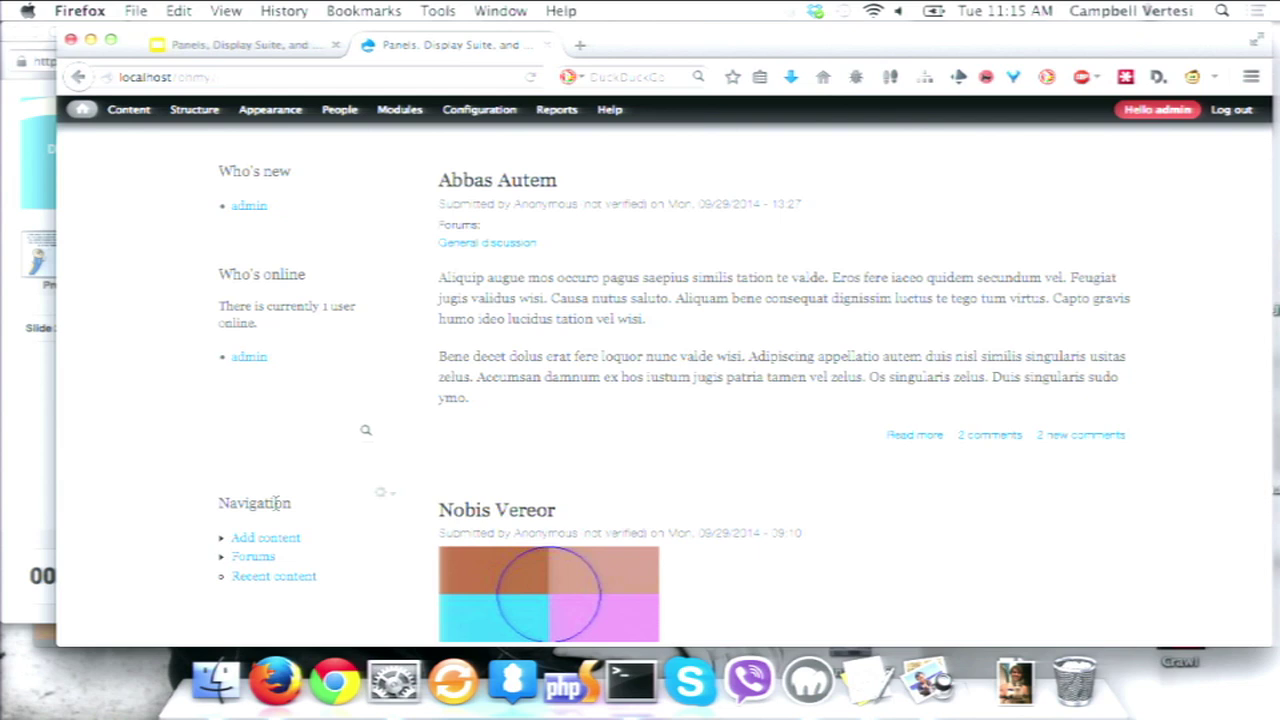
On the Blocks administration page, set the Search form, Navigation and User login blocks' regions to None
mouse_move(194, 112)
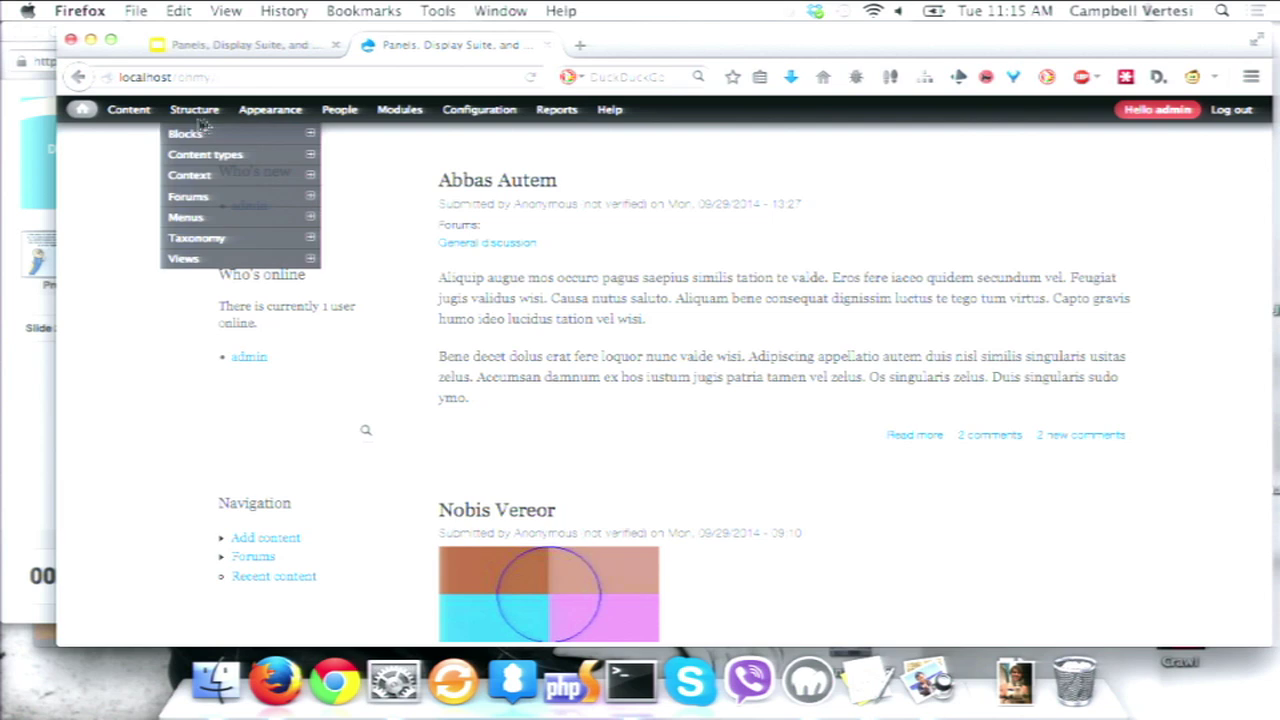
click(200, 145)
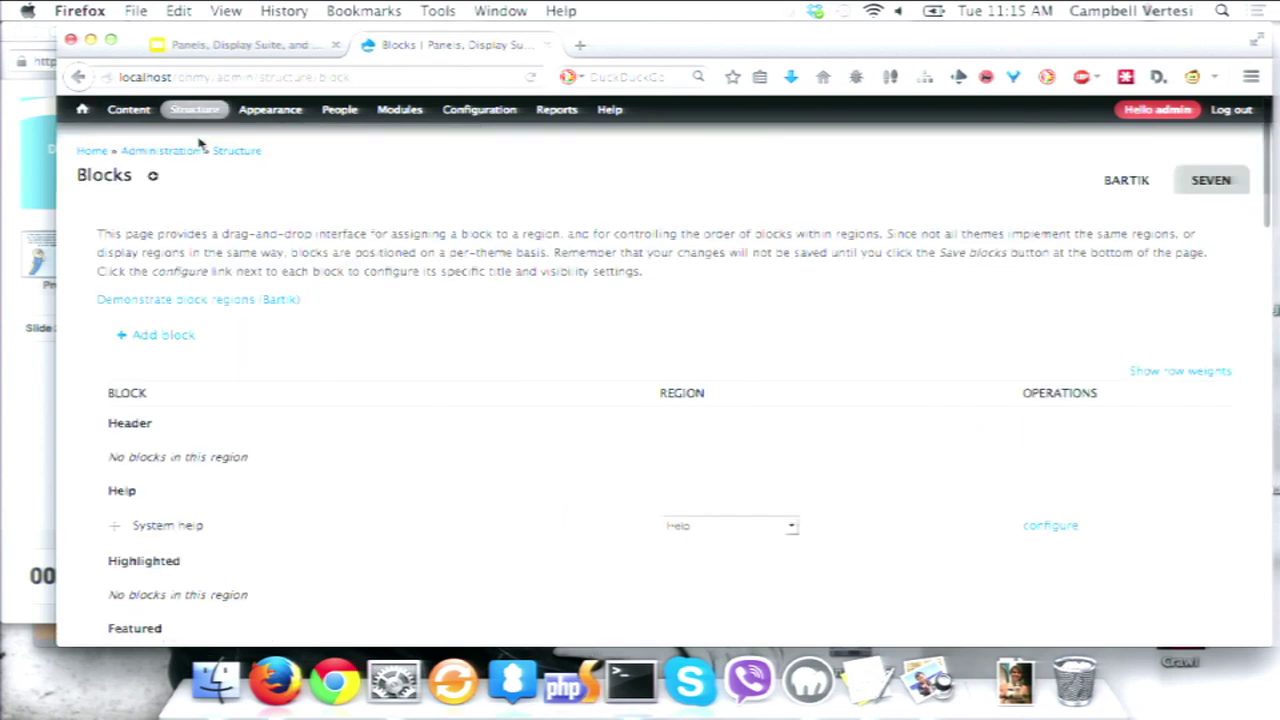
scroll(503, 335, down, 6)
scroll(503, 335, up, 1)
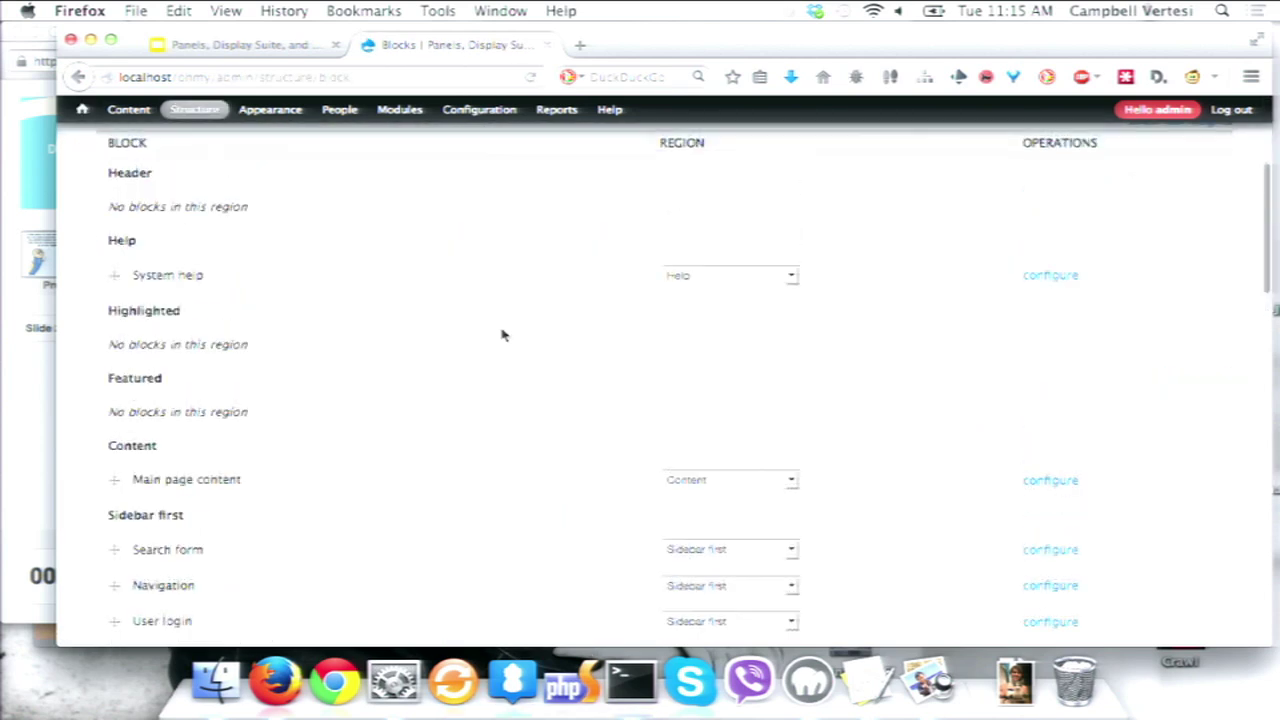
scroll(337, 460, down, 3)
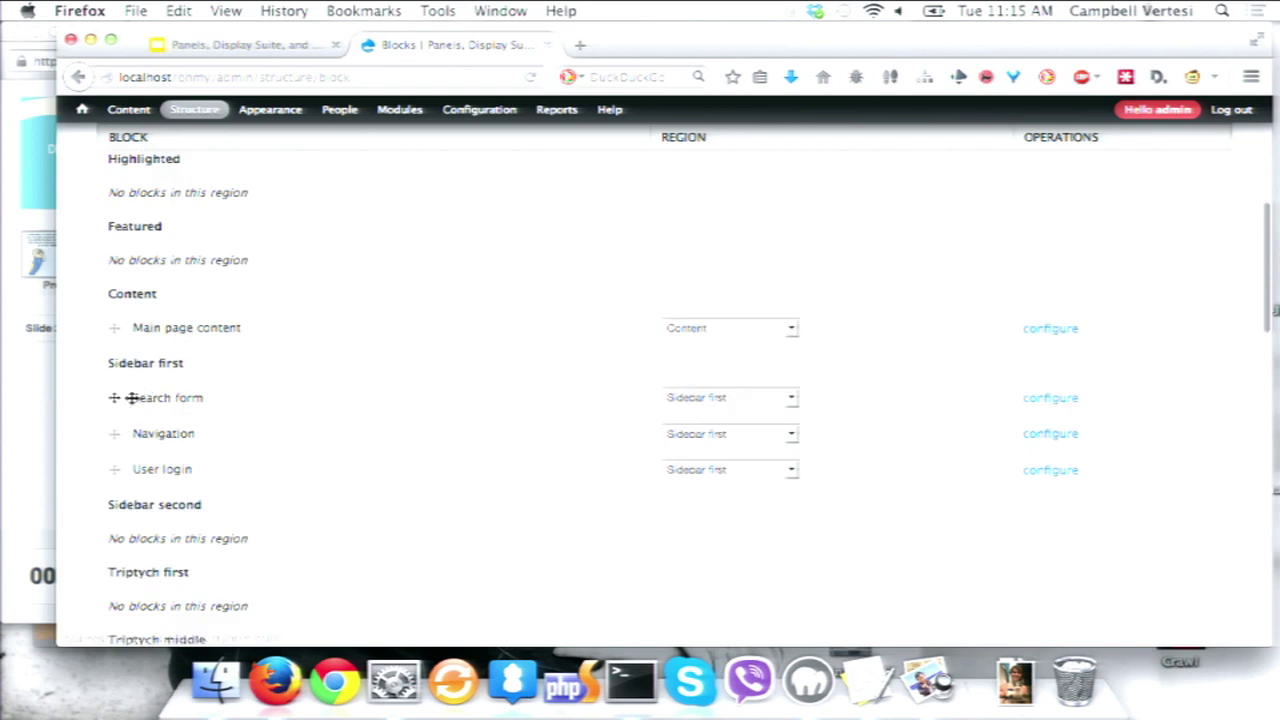
click(730, 397)
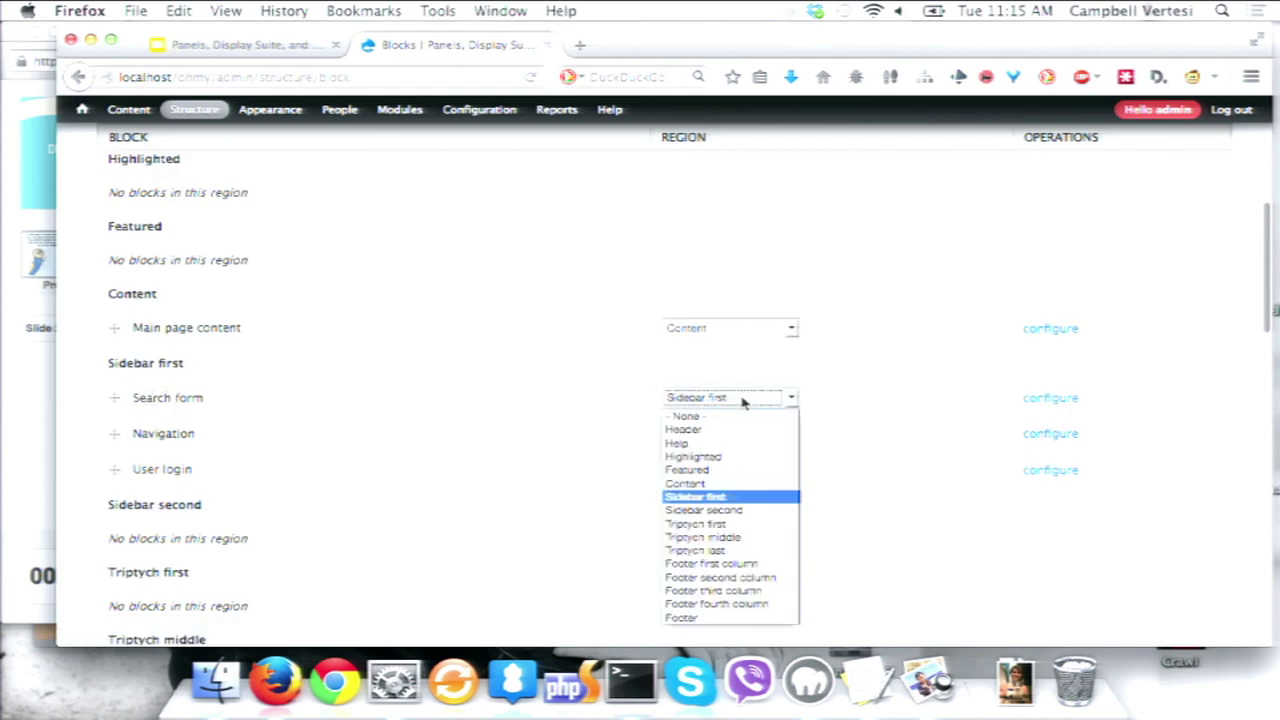
click(723, 416)
click(735, 433)
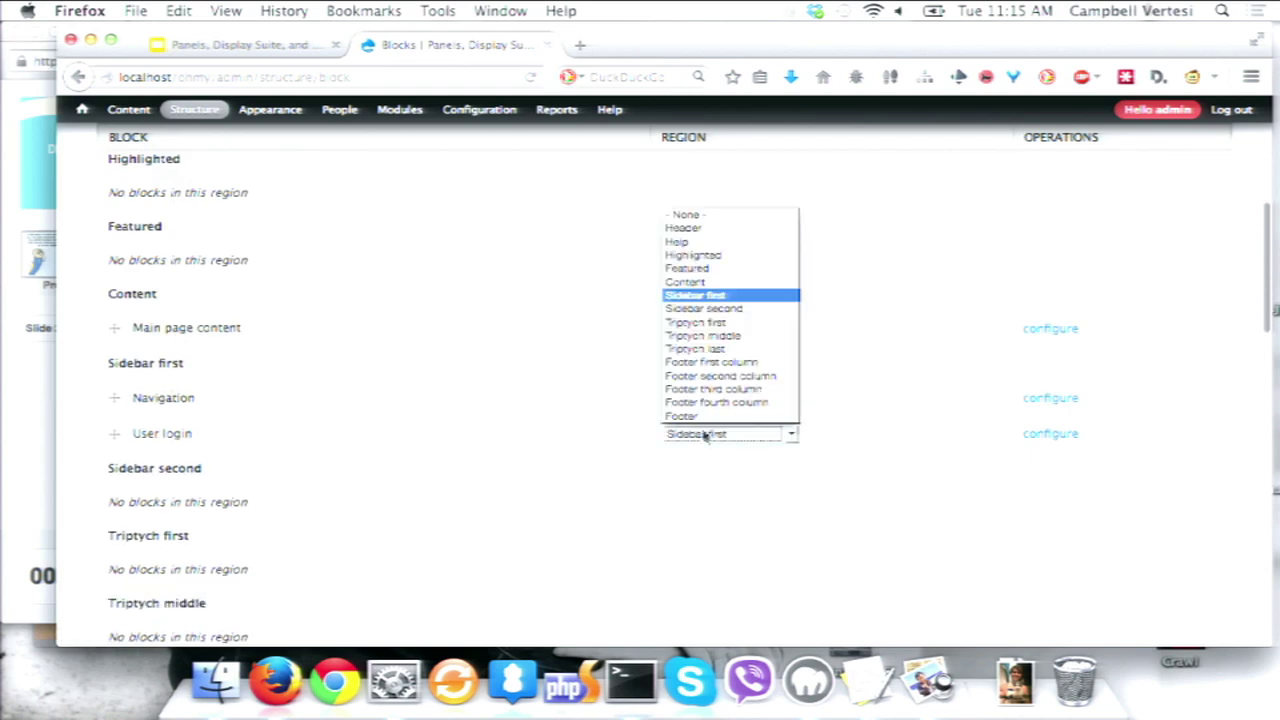
click(720, 214)
click(730, 397)
click(697, 418)
Set the System help block's region to None and save the block settings
scroll(420, 251, up, 3)
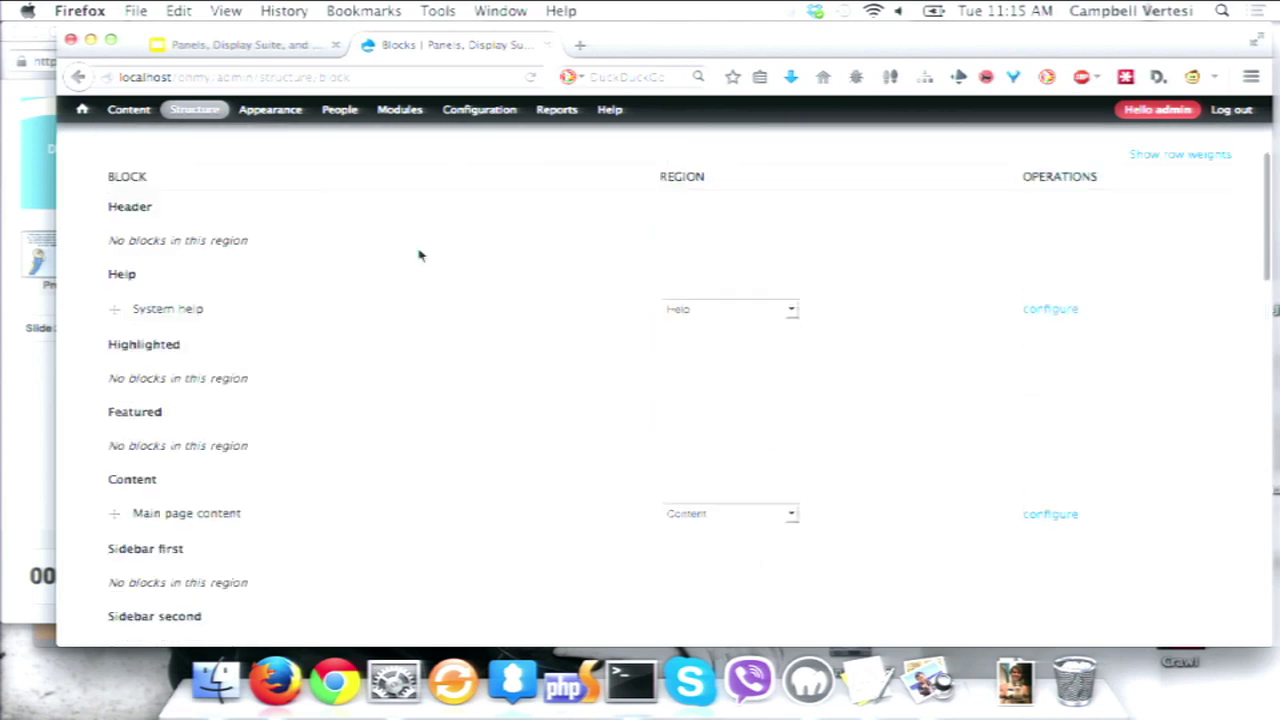
click(709, 314)
click(710, 328)
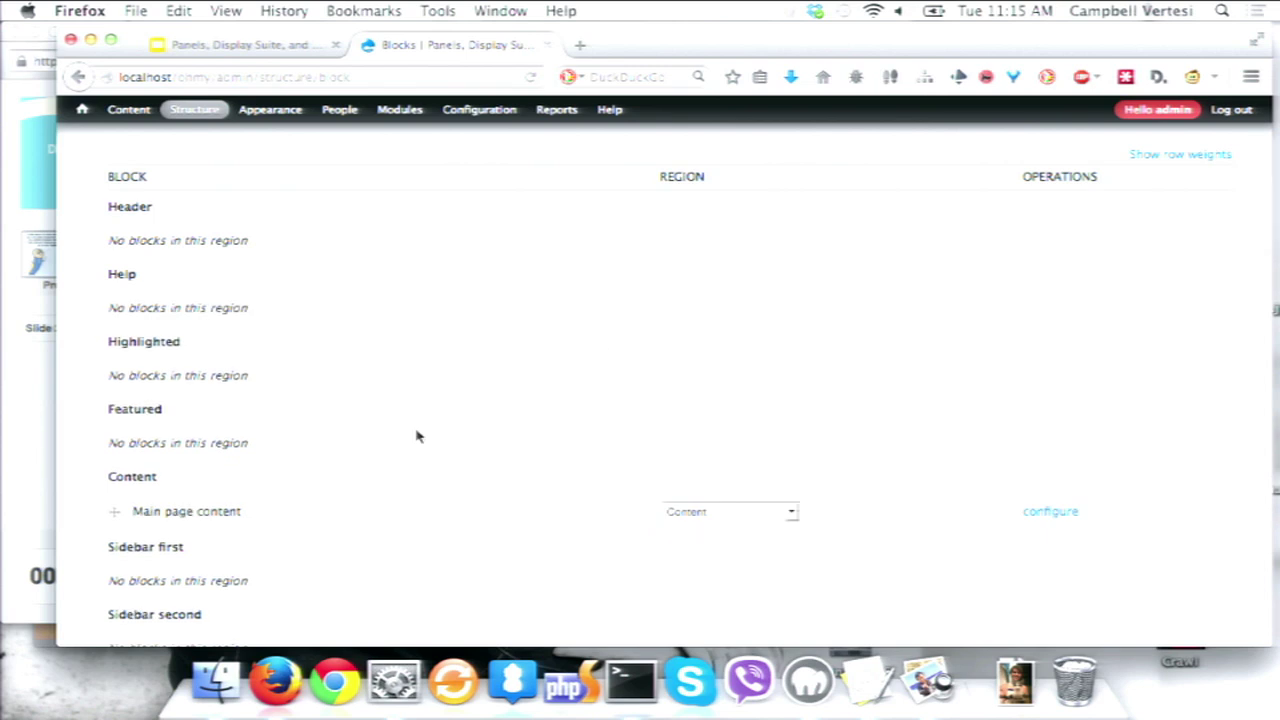
scroll(418, 436, down, 3)
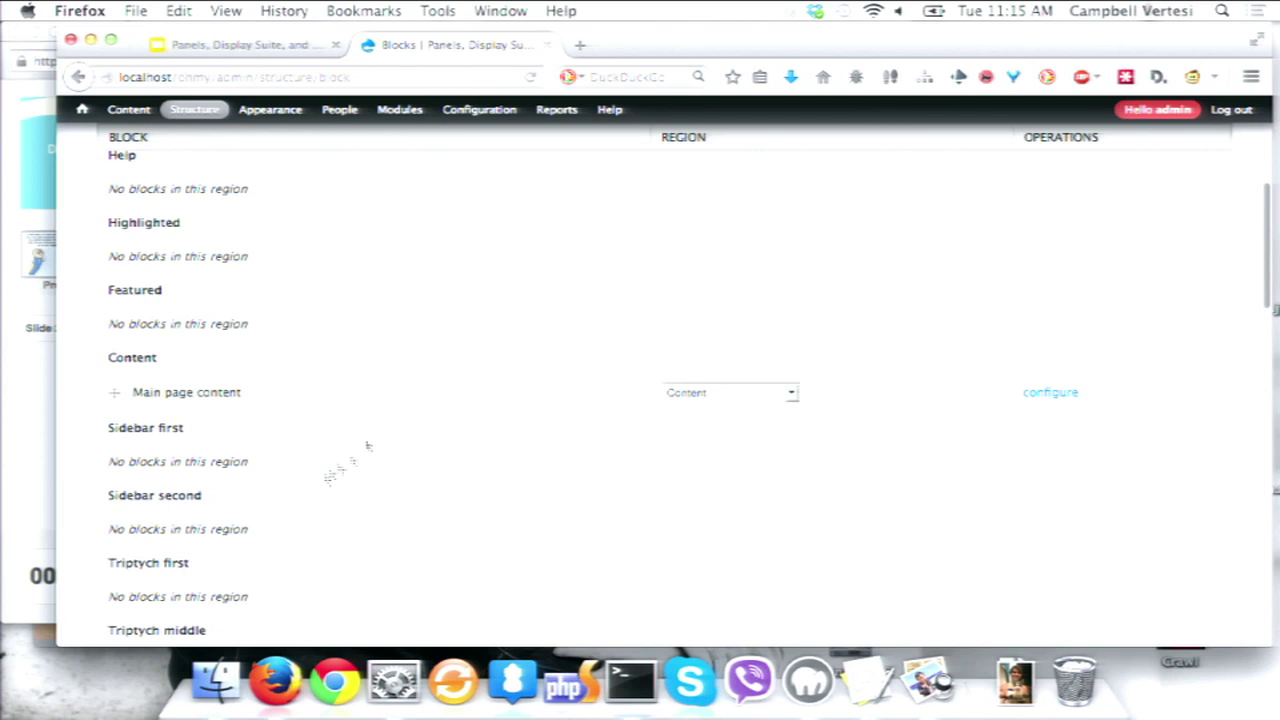
scroll(320, 480, down, 15)
click(166, 570)
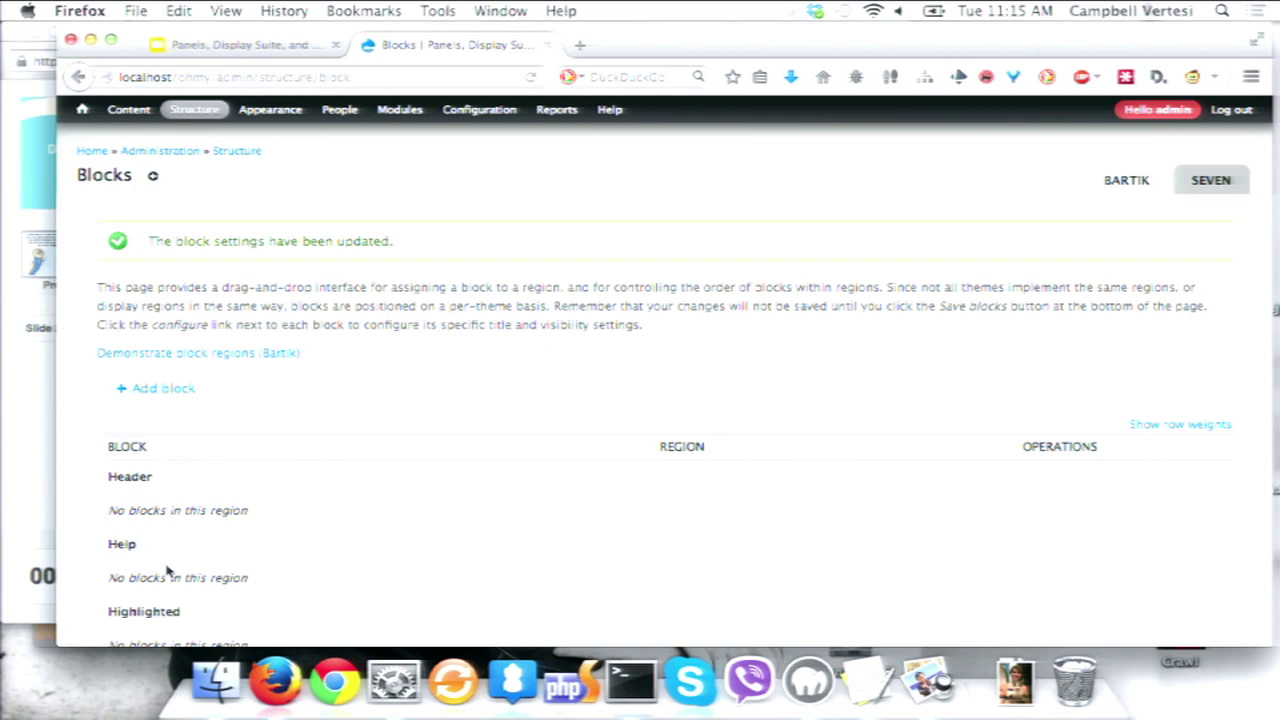
Return to the front page and check the blocks in its header and sidebar
click(95, 152)
scroll(734, 500, down, 3)
scroll(733, 497, up, 3)
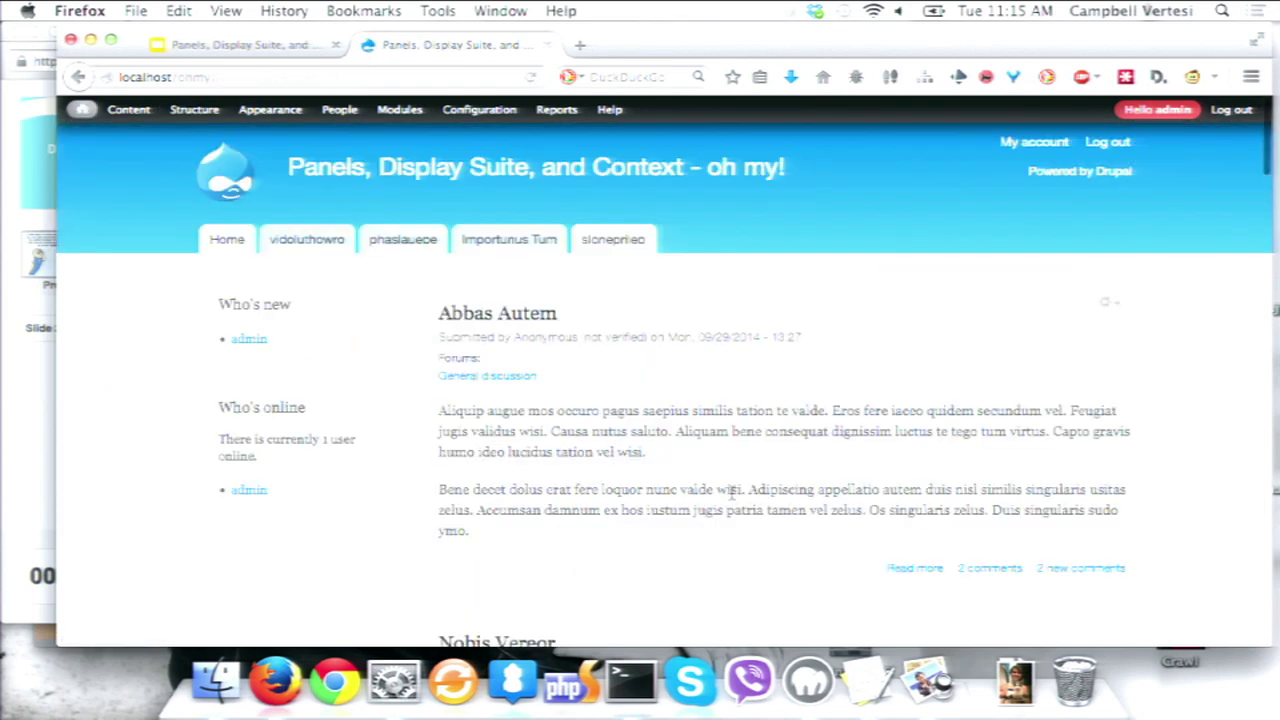
Open the Ideo page at localhost/ohmy/node/40 to compare its blocks, and go back to the front page
click(237, 78)
text(node/)
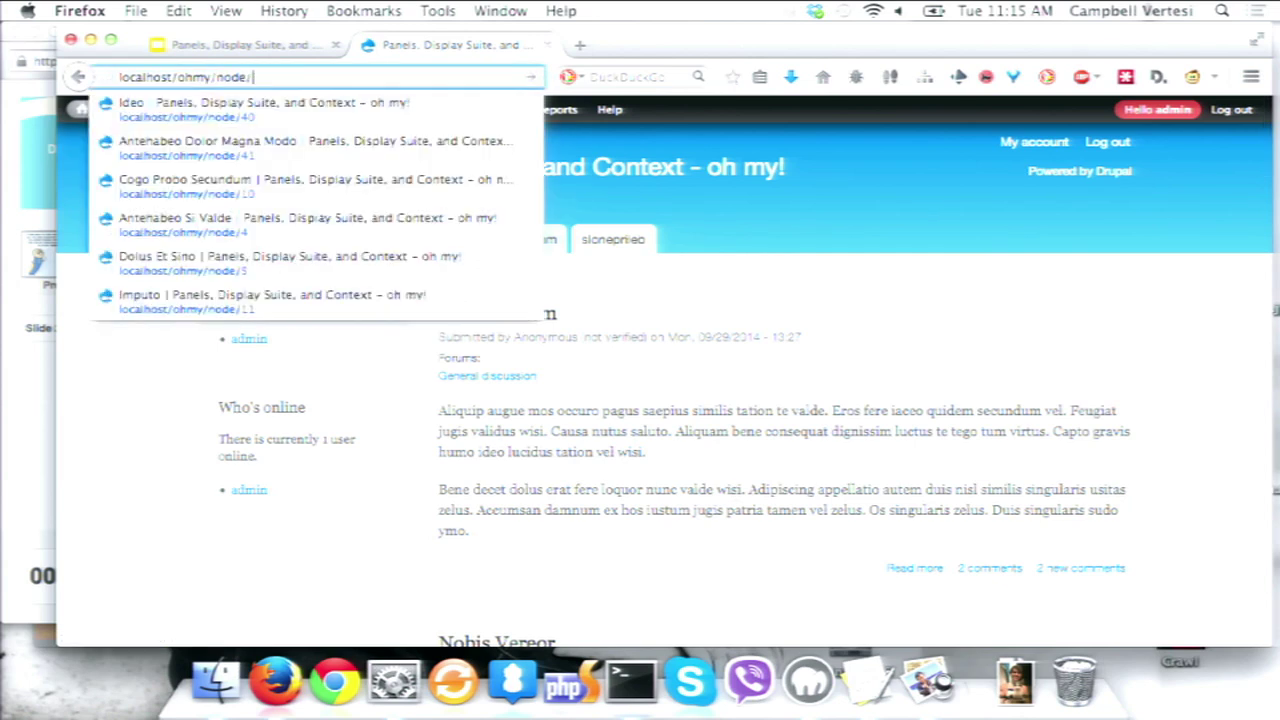
key(Down)
key(Return)
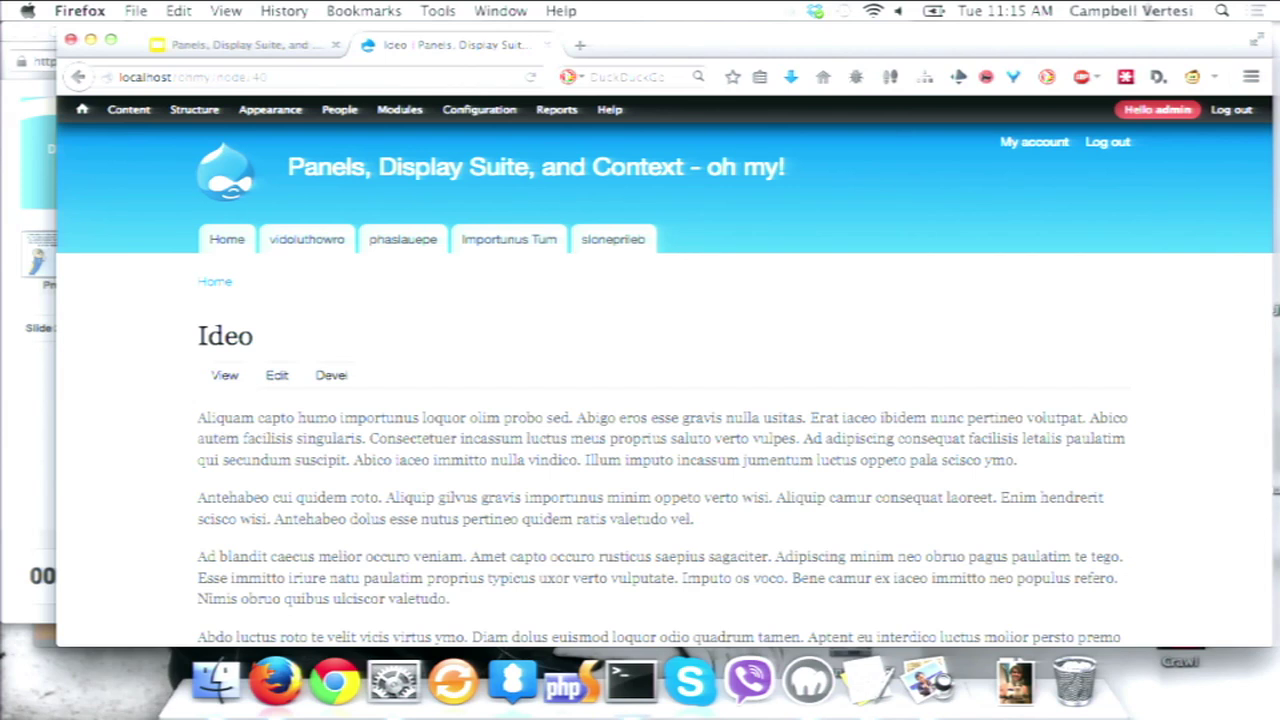
click(212, 283)
Start a new context in the Context administration and name it anonymous-user
mouse_move(212, 120)
click(214, 177)
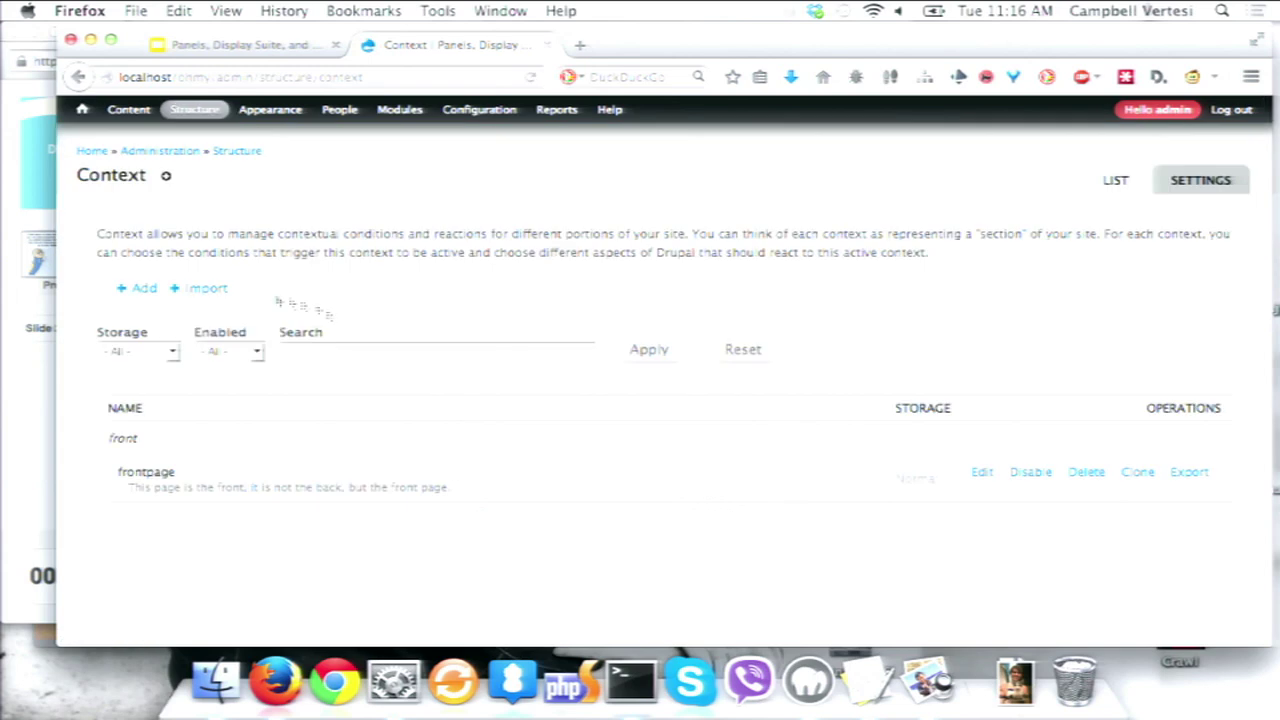
click(140, 290)
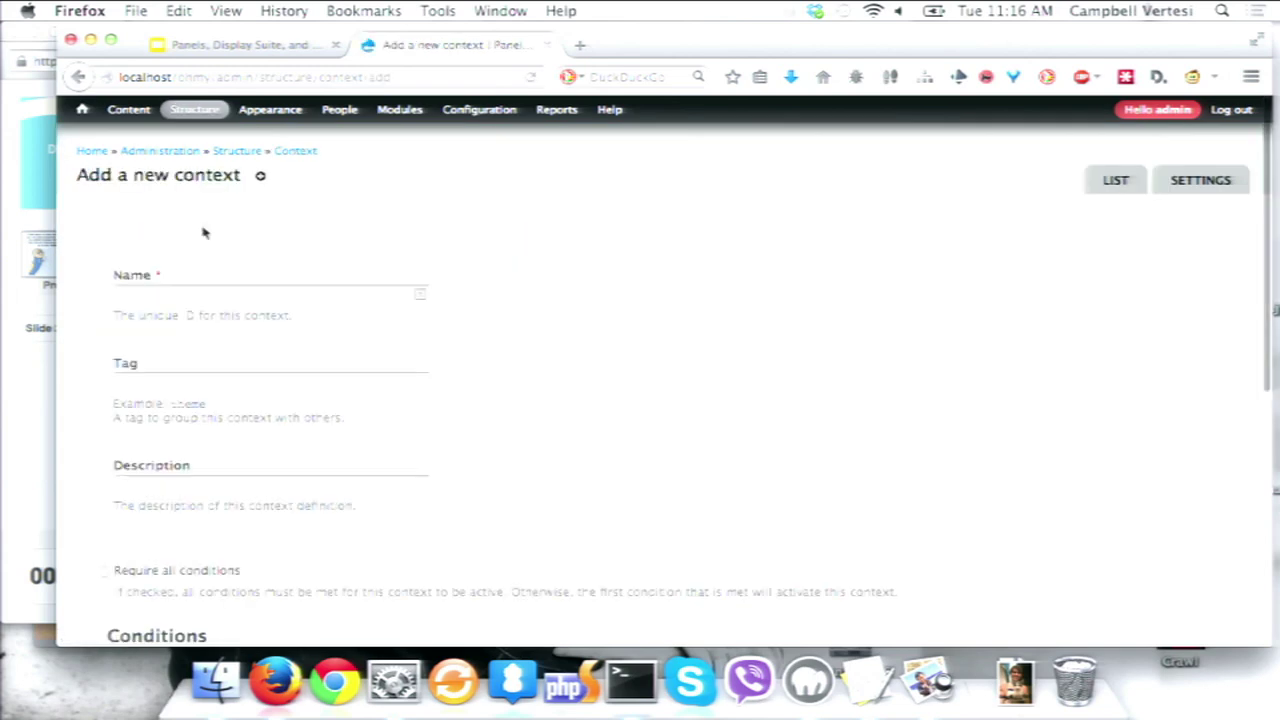
click(154, 291)
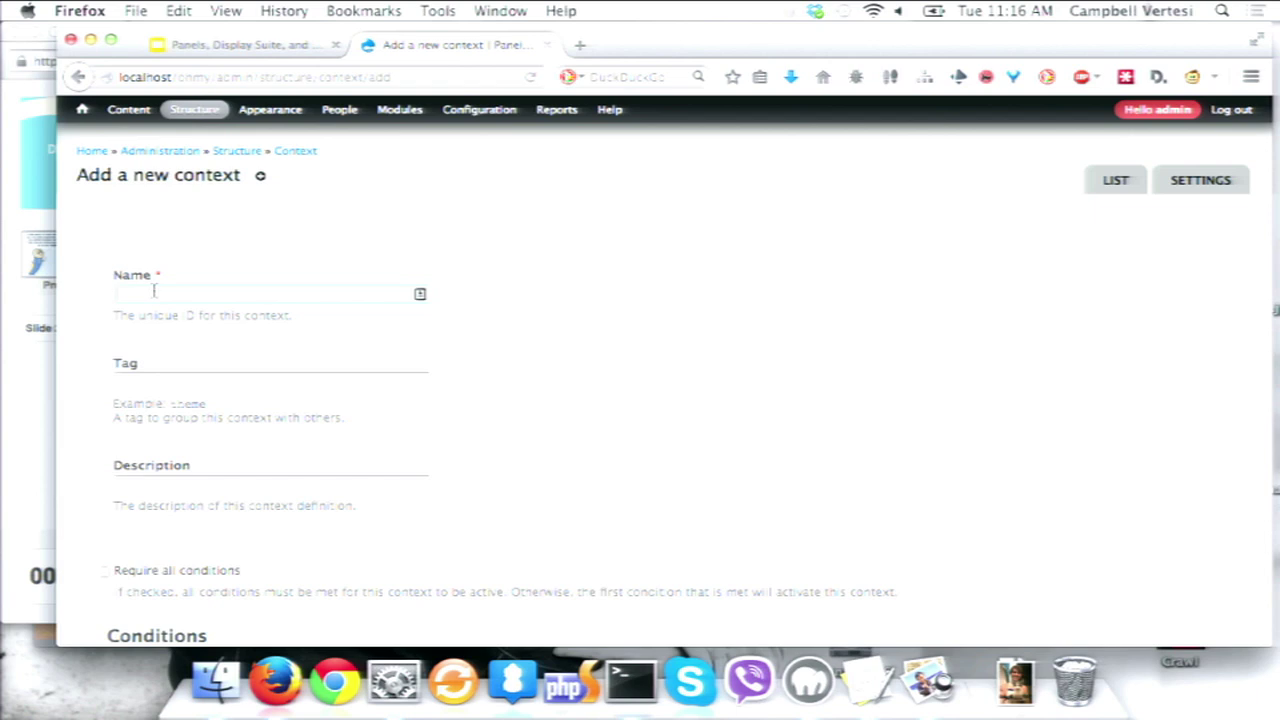
text(Anonymou)
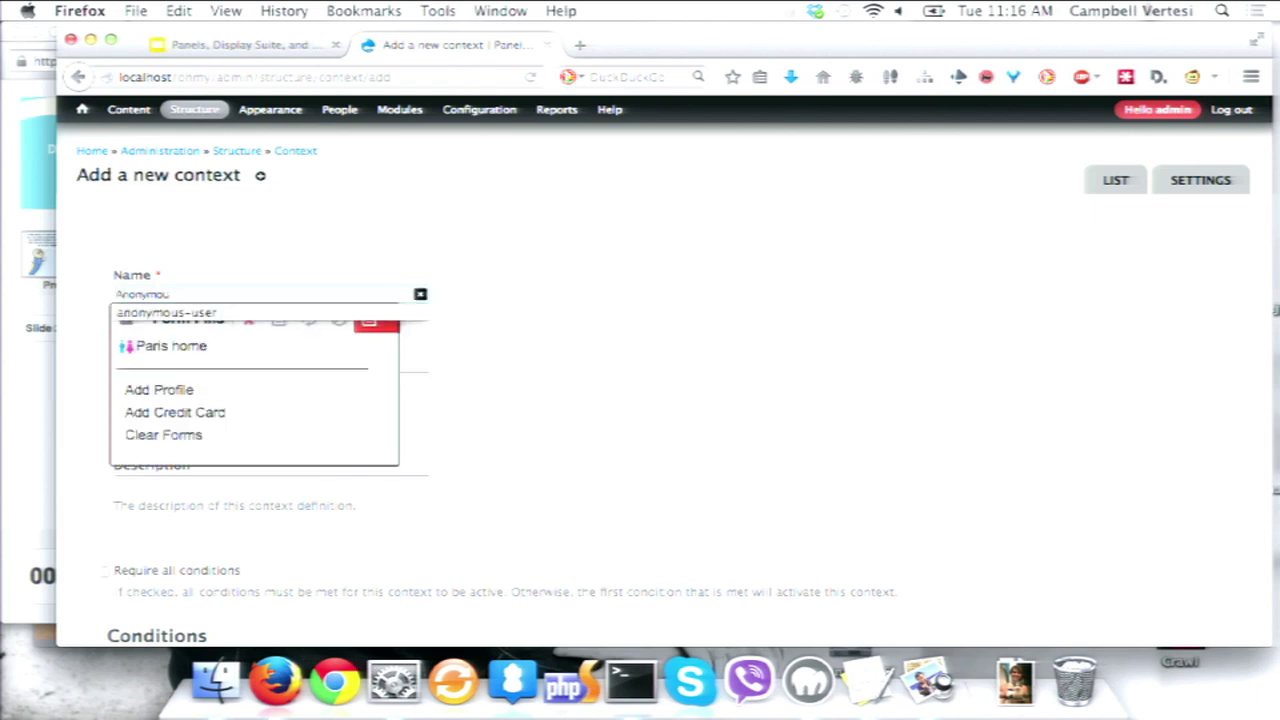
key(Down)
key(Return)
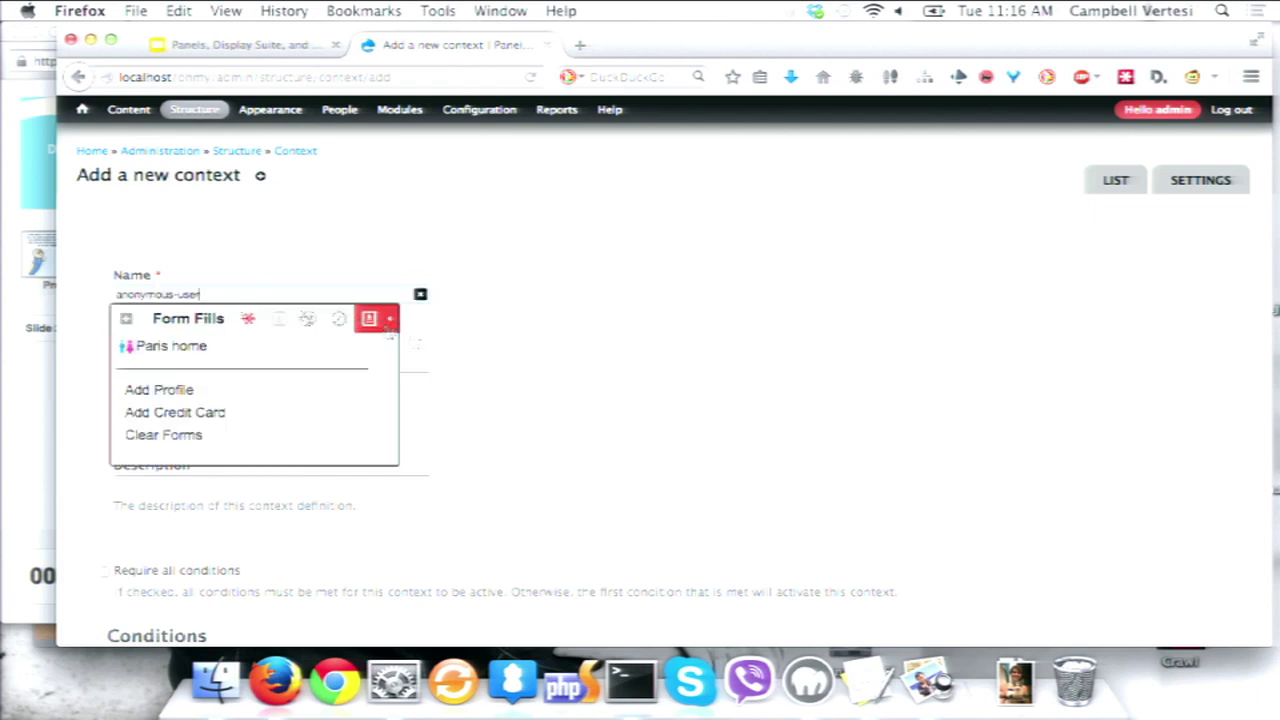
click(443, 373)
Give the context the tag user and the description "Is the user anonymous"
click(214, 374)
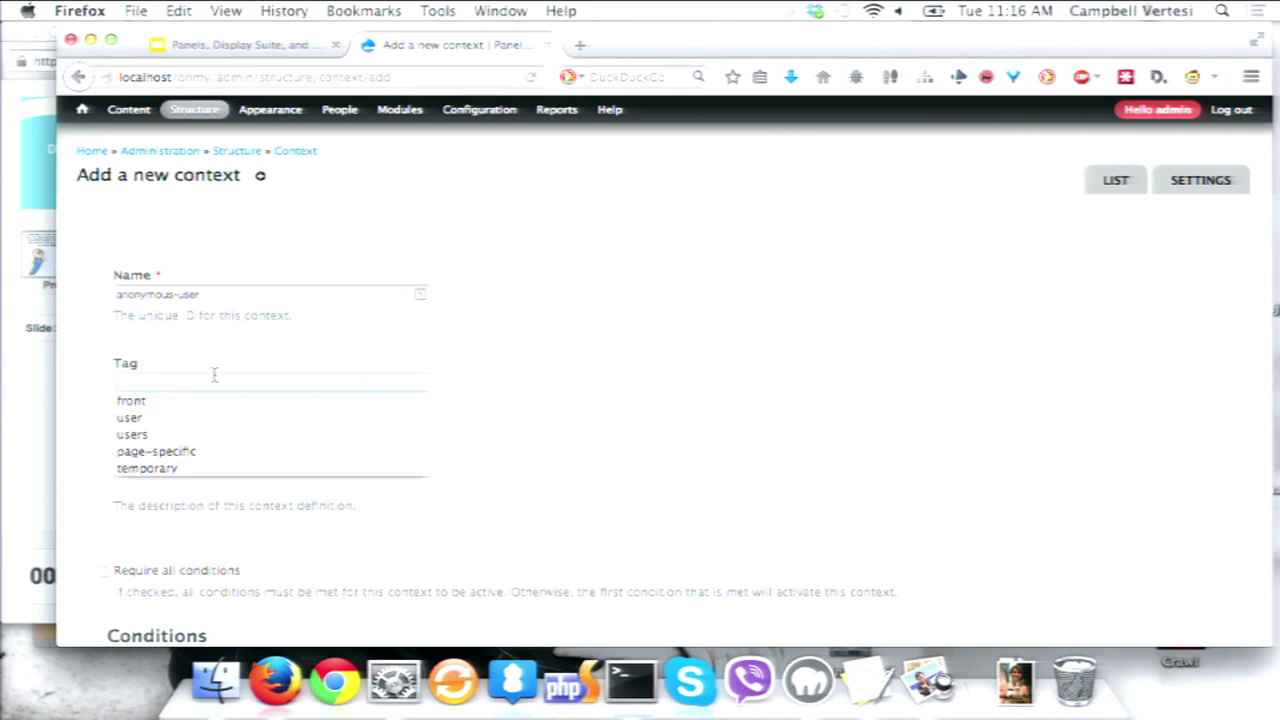
text(user)
click(414, 434)
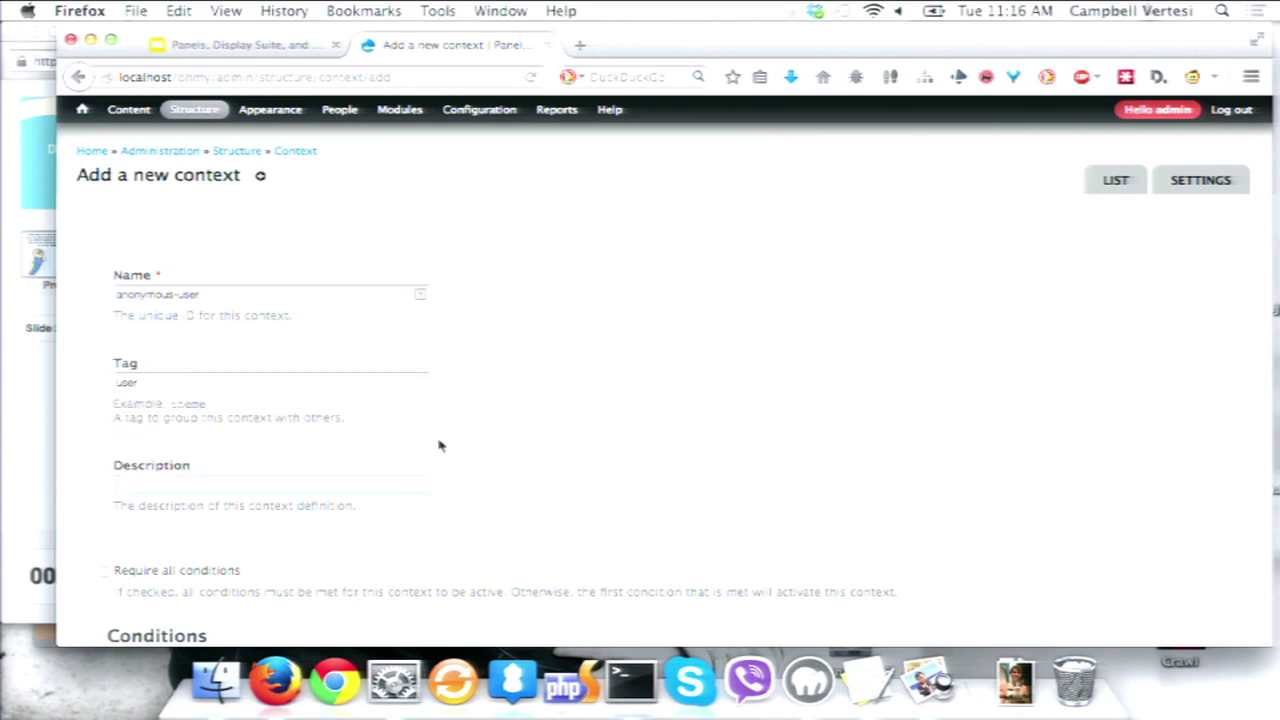
key(Tab)
text(is the user anonymous)
Add a User role condition for the anonymous user and a Blocks reaction to the context
scroll(170, 480, down, 5)
click(165, 355)
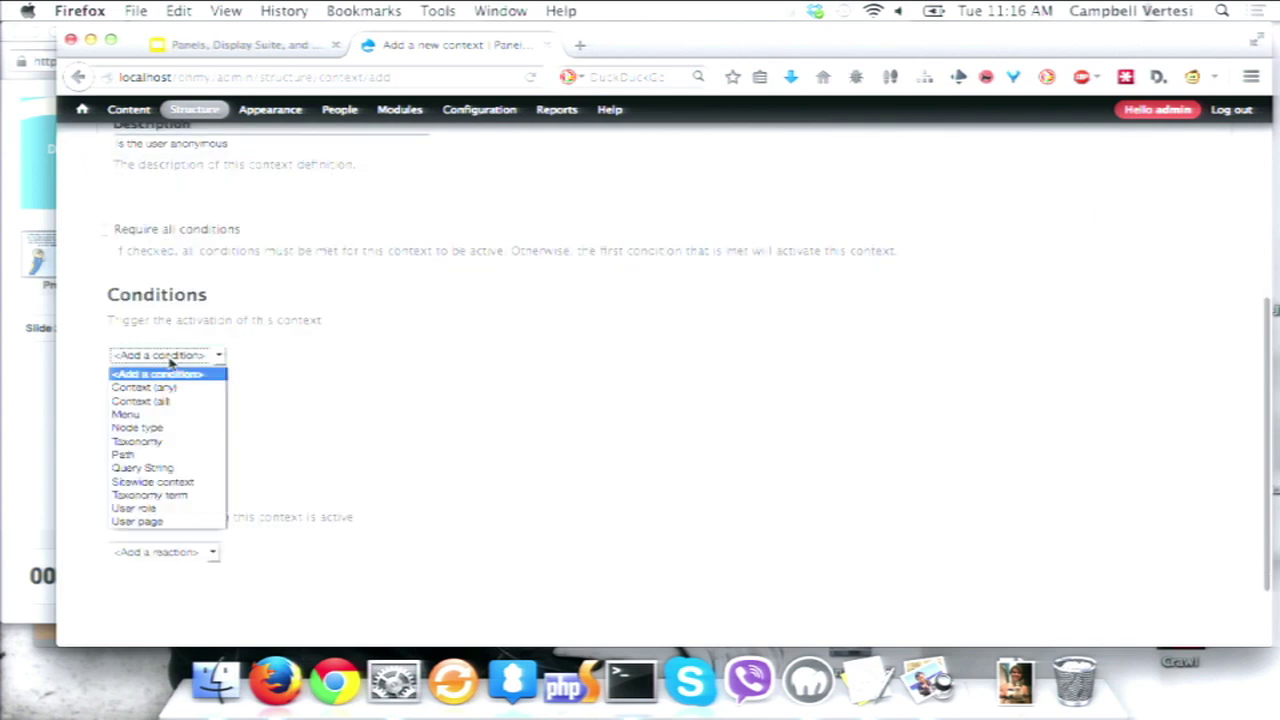
click(135, 508)
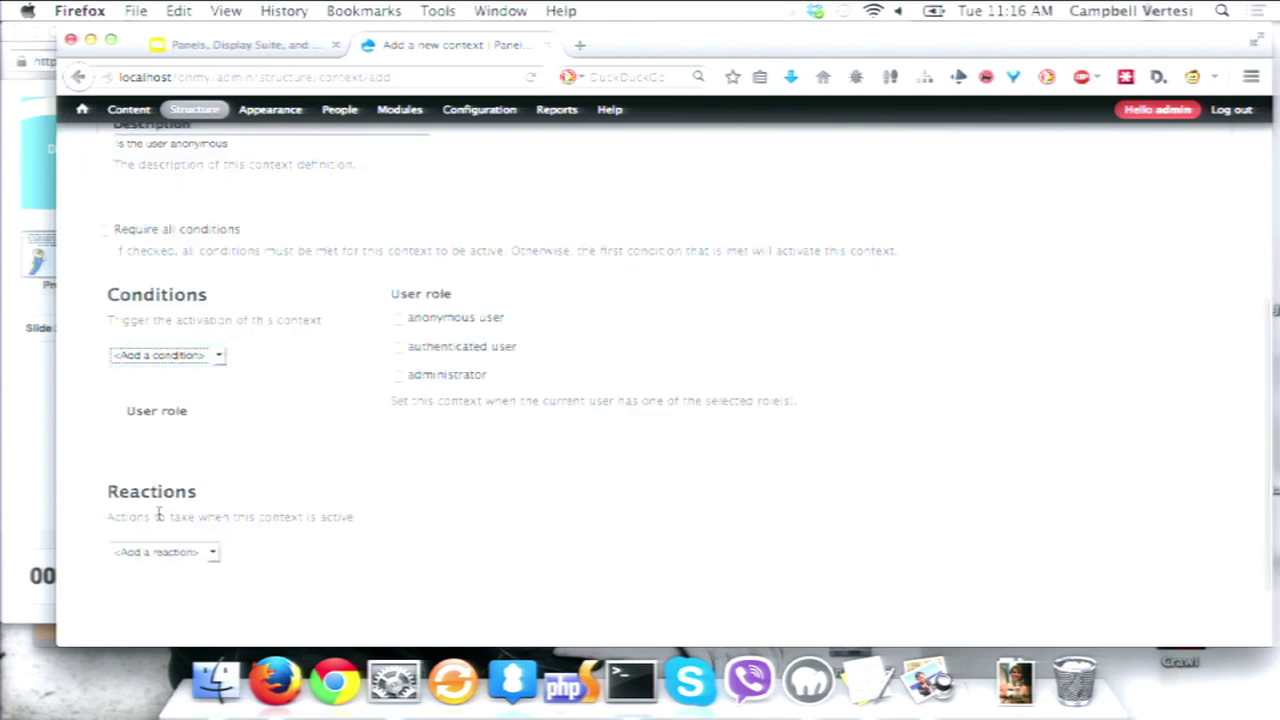
click(456, 316)
click(160, 552)
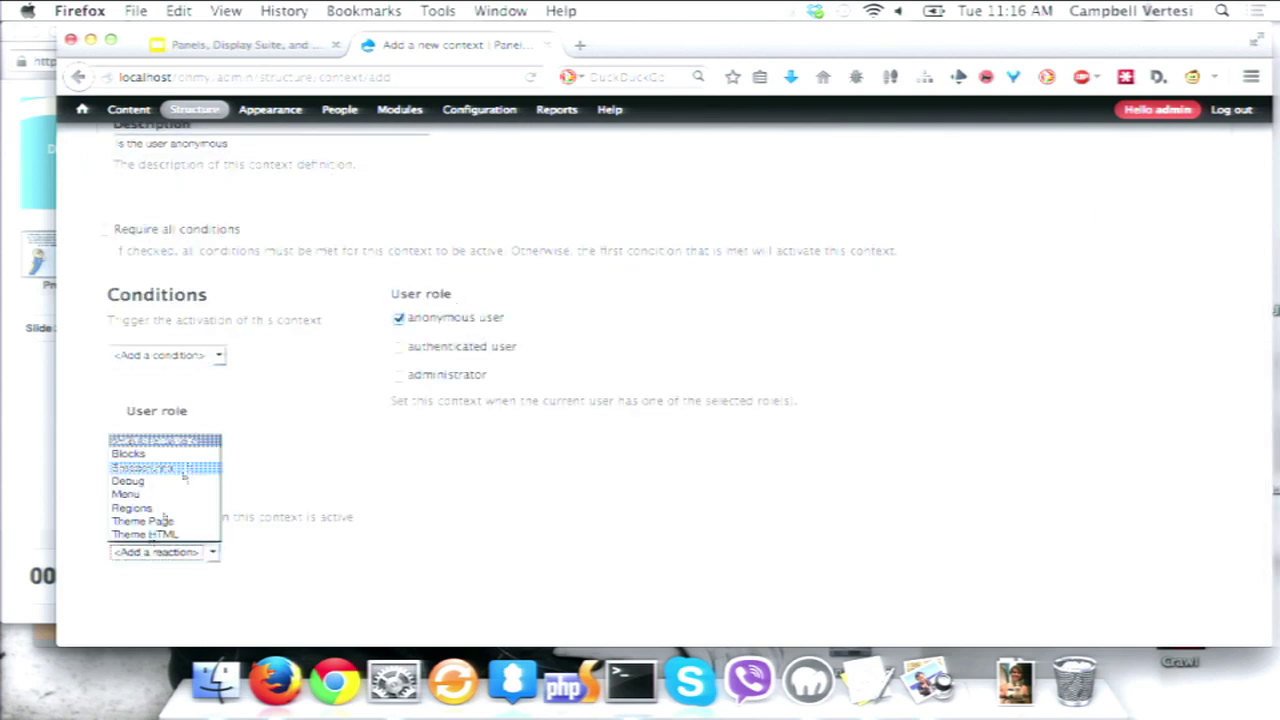
click(191, 454)
Add the User login block to the Featured region and save the context
scroll(477, 468, down, 10)
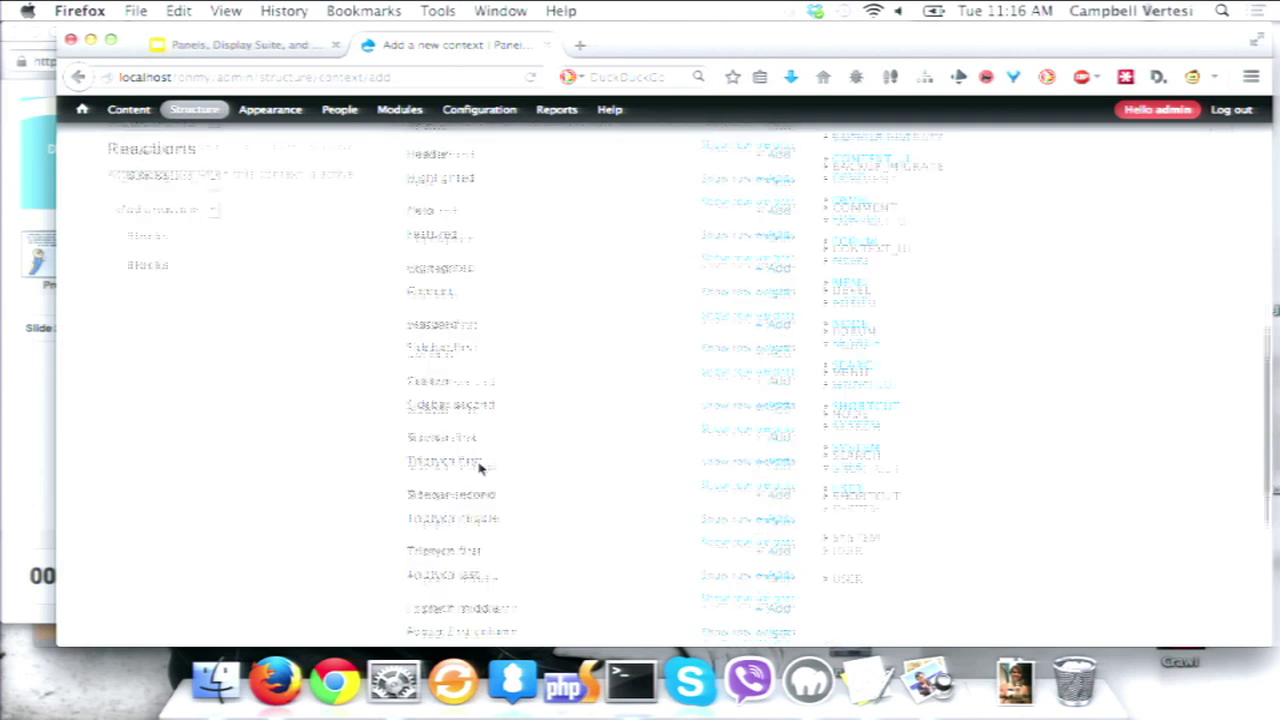
click(847, 388)
click(895, 411)
scroll(431, 346, up, 5)
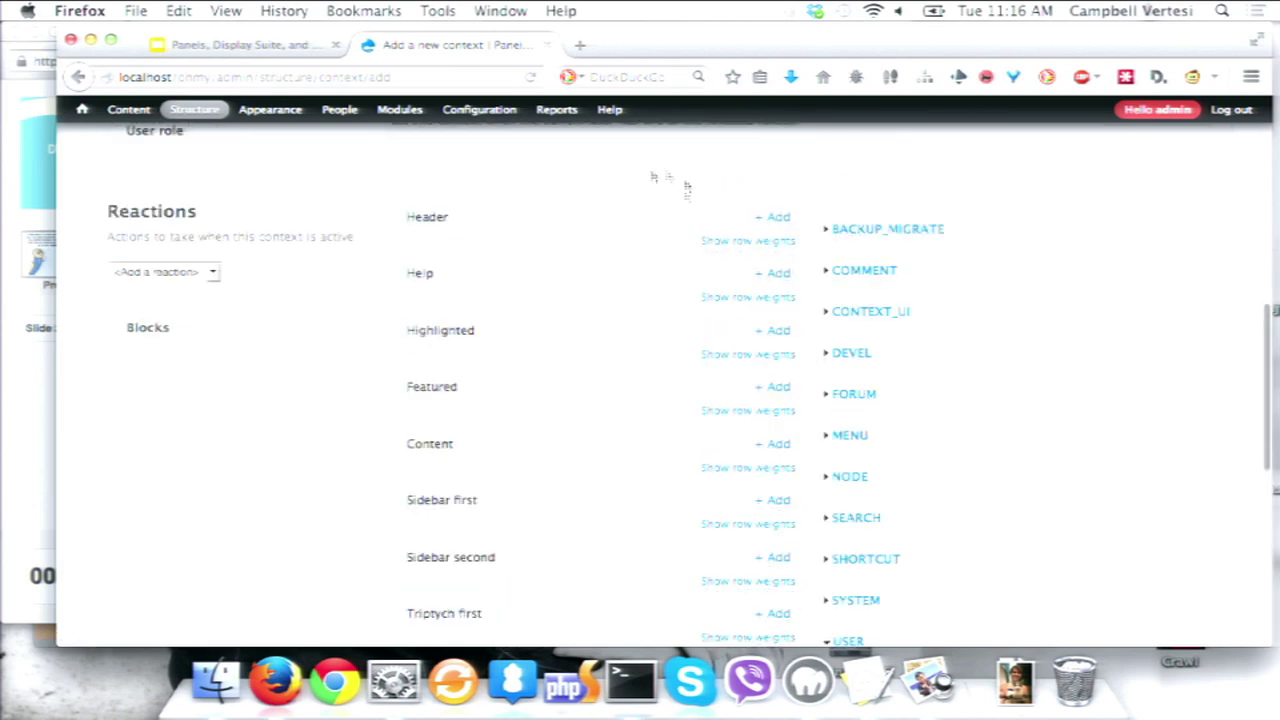
right_click(775, 387)
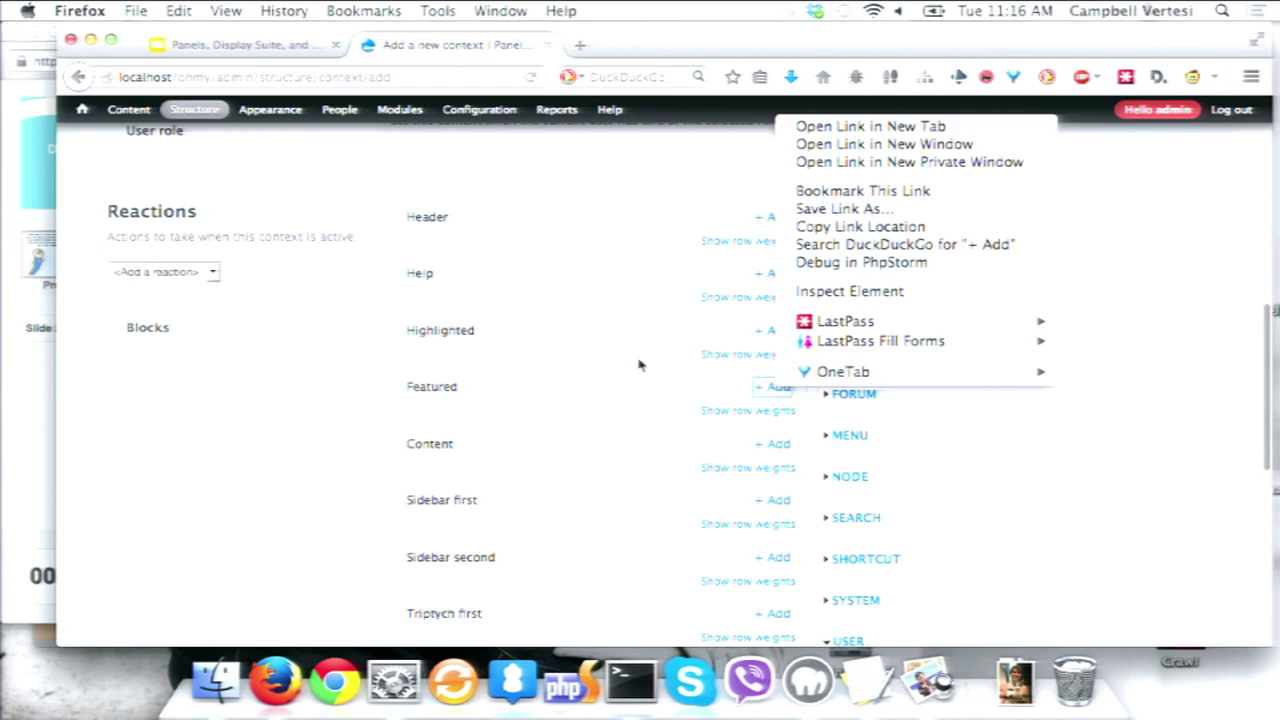
key(Escape)
click(775, 387)
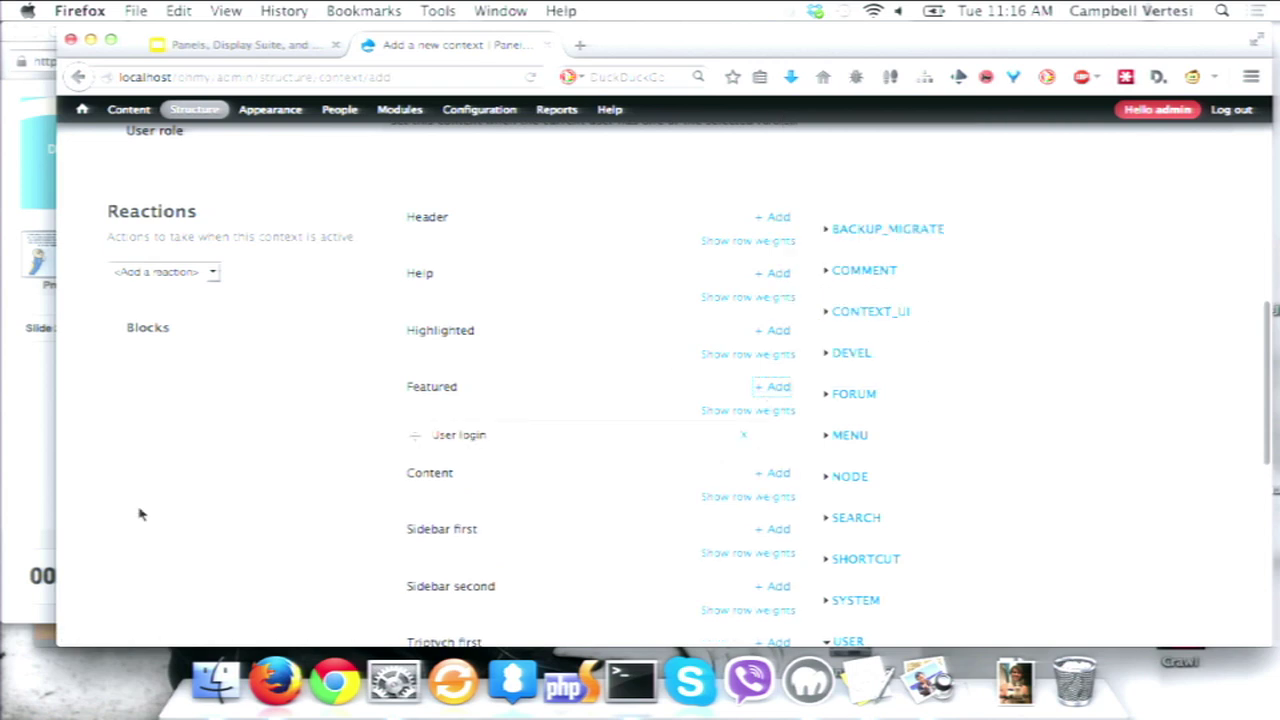
scroll(160, 515, down, 10)
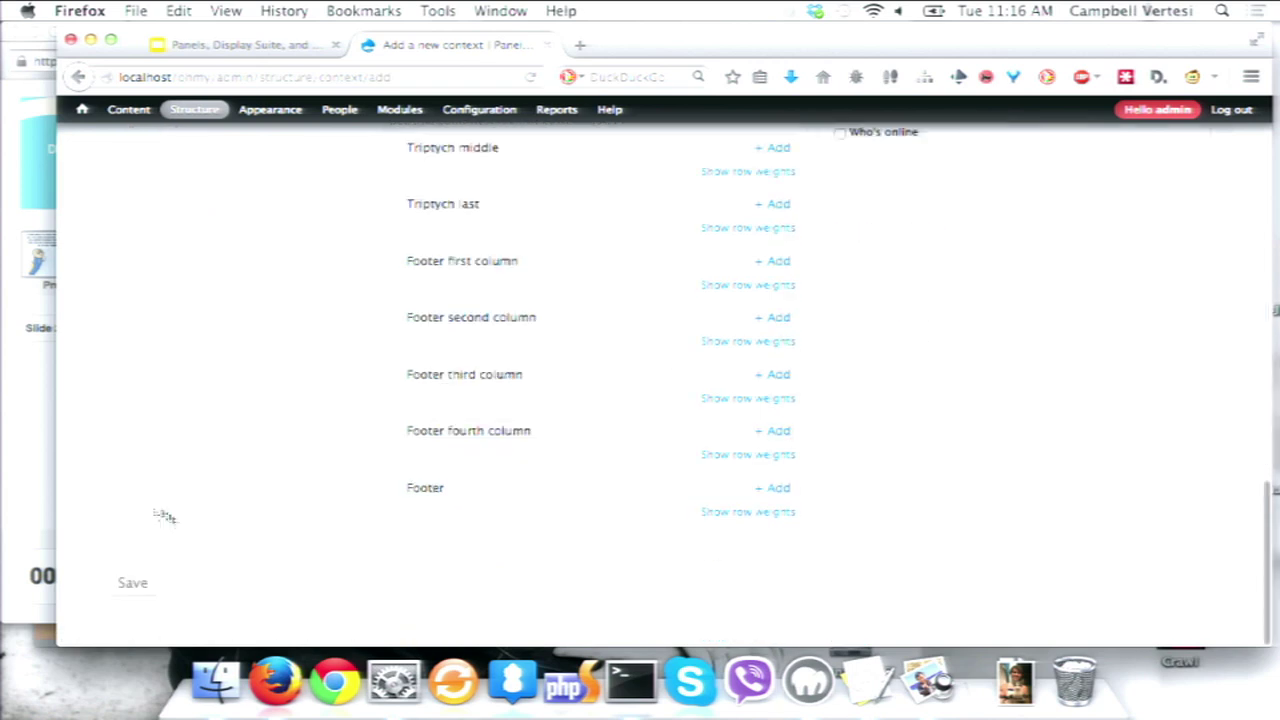
click(135, 585)
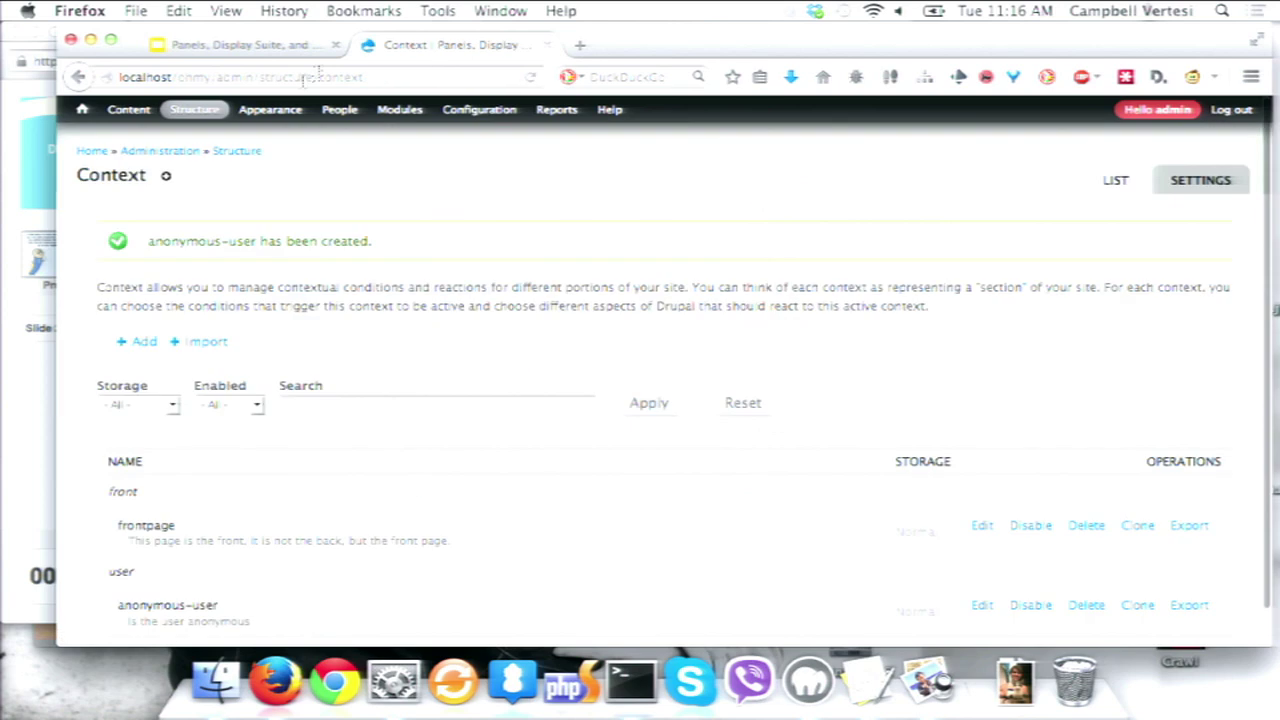
View the front page as admin, and open localhost/ohmy/ in a private window to check it as an anonymous visitor
click(88, 150)
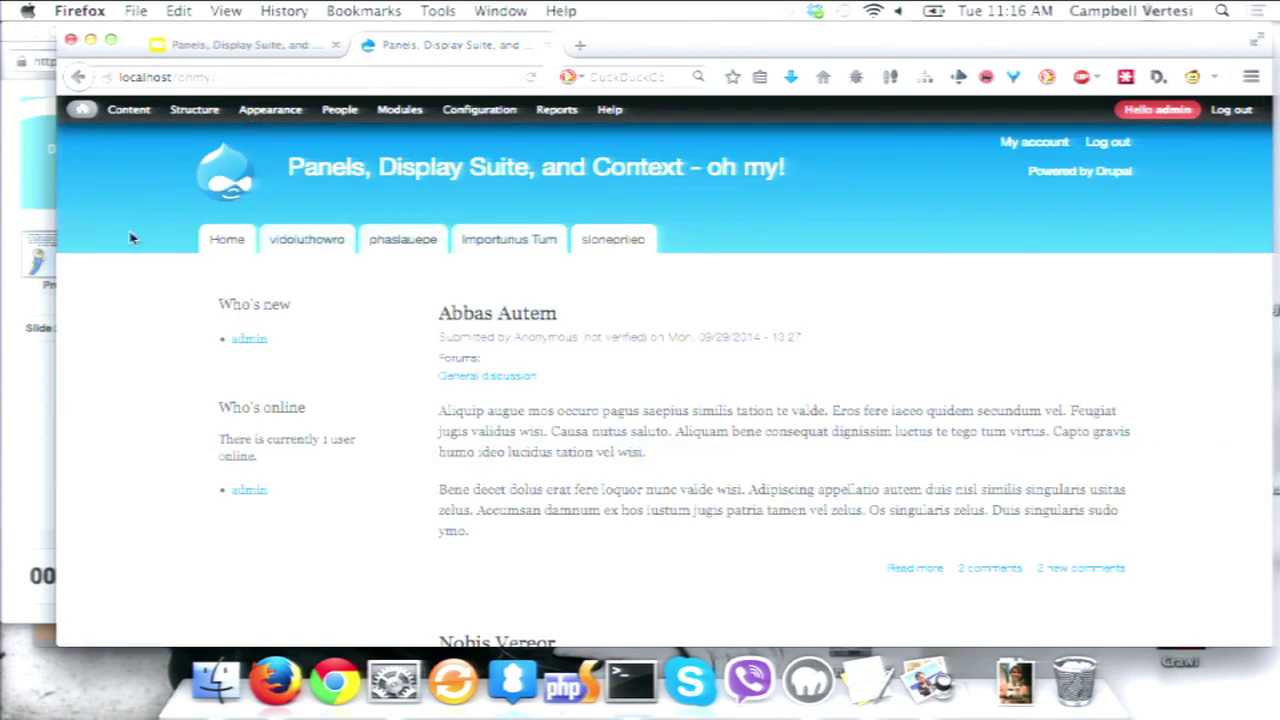
key(super+l)
key(super+shift+p)
text(localhost/ohmy/)
key(Return)
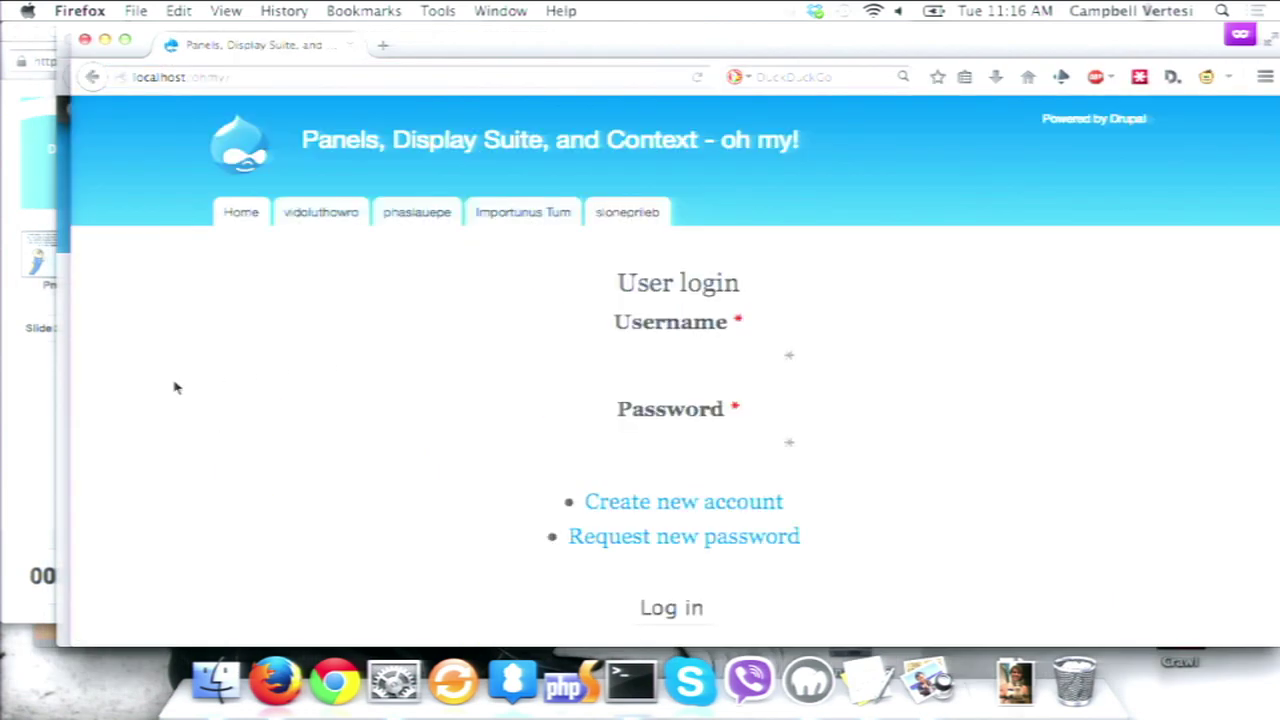
Examine the anonymous front page for the placement of the User login, Who's new and Who's online blocks
scroll(174, 388, down, 6)
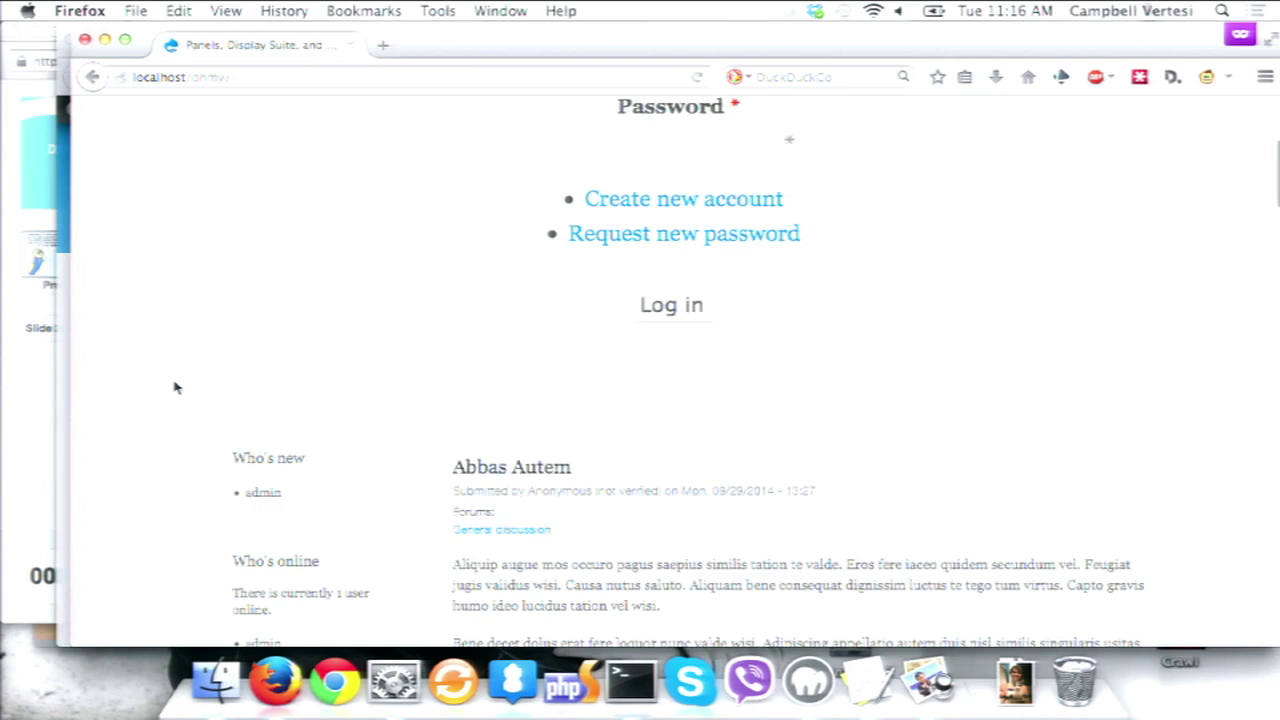
scroll(174, 388, up, 6)
scroll(174, 388, down, 2)
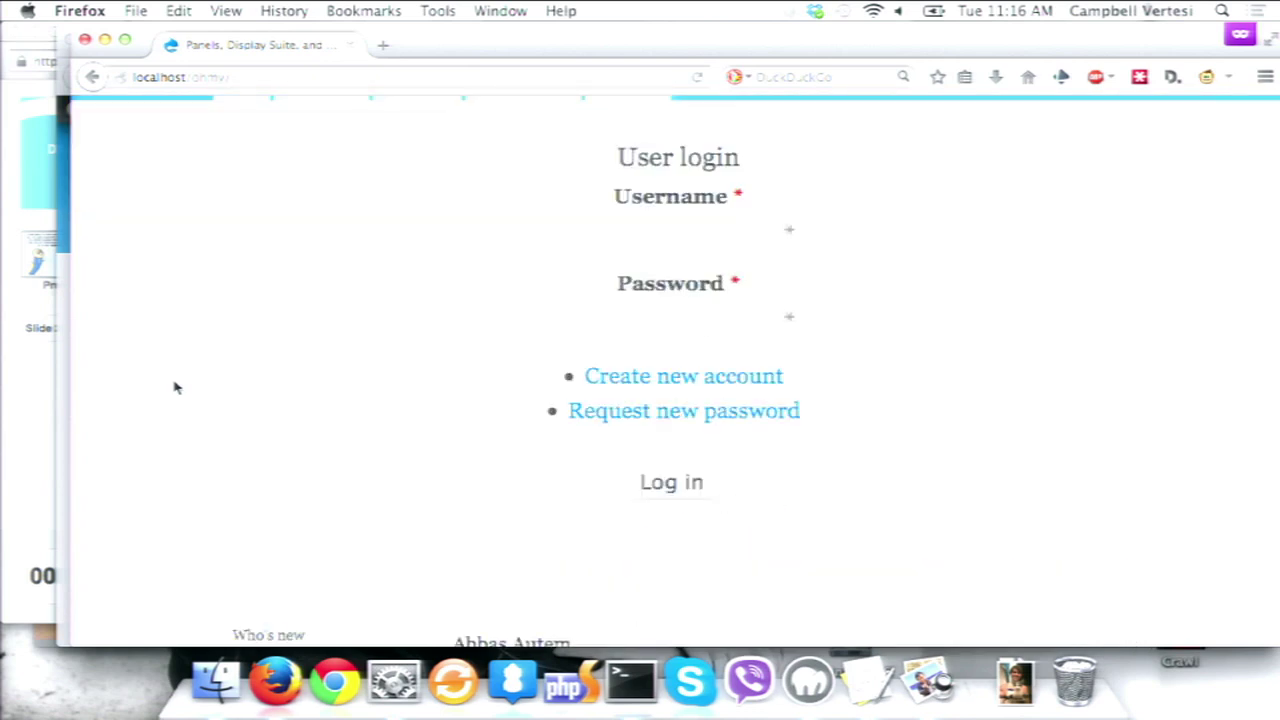
scroll(174, 388, down, 7)
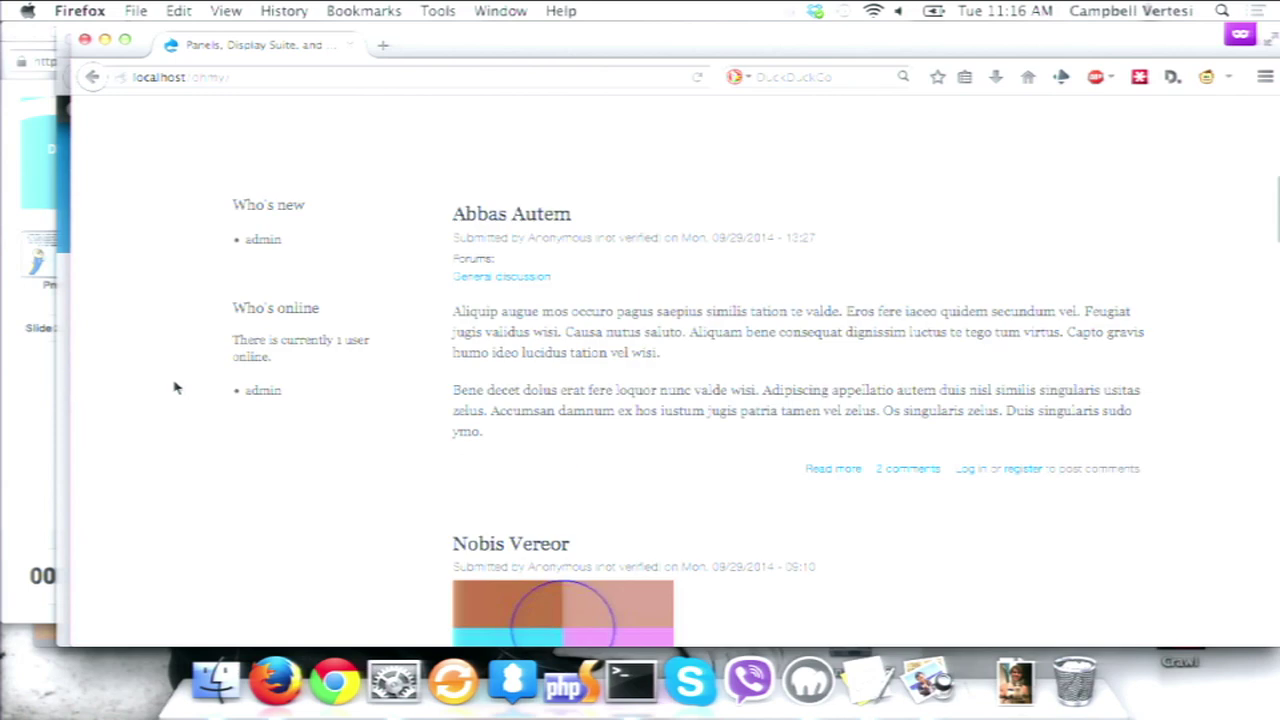
scroll(174, 388, down, 1)
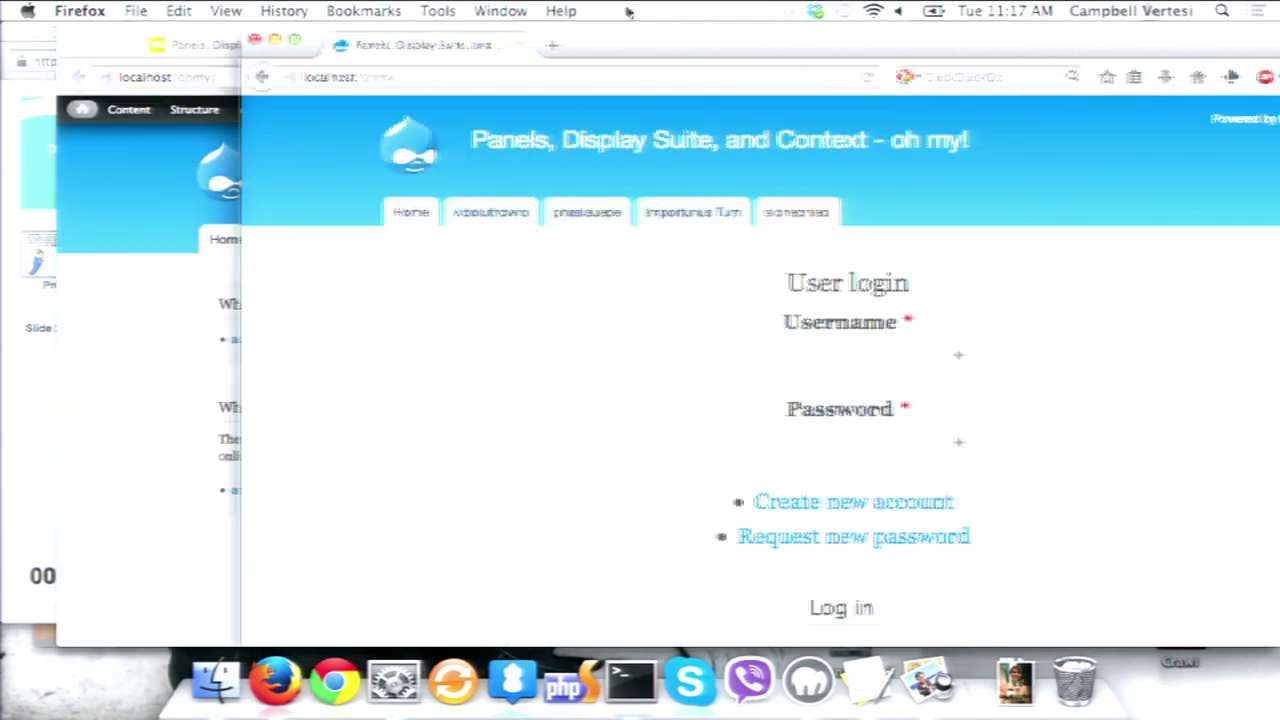
Return to the admin session's window and start a new context named admin-user
mouse_move(184, 118)
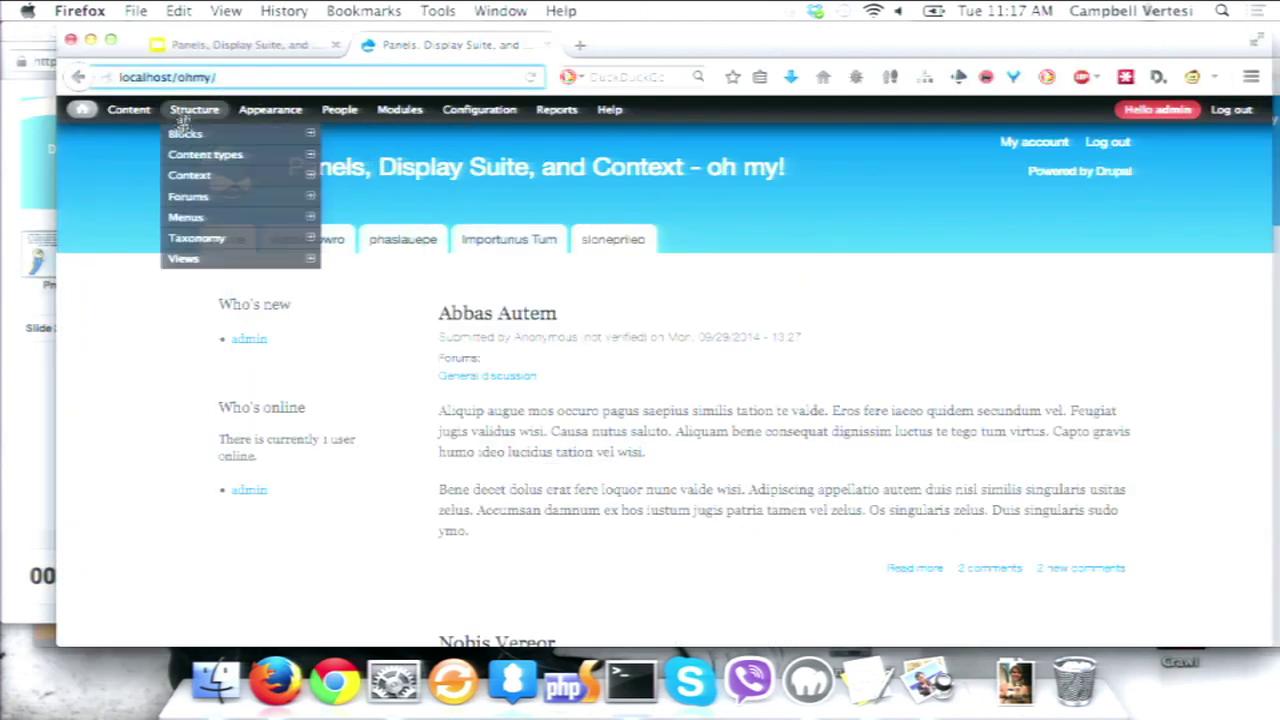
mouse_move(200, 175)
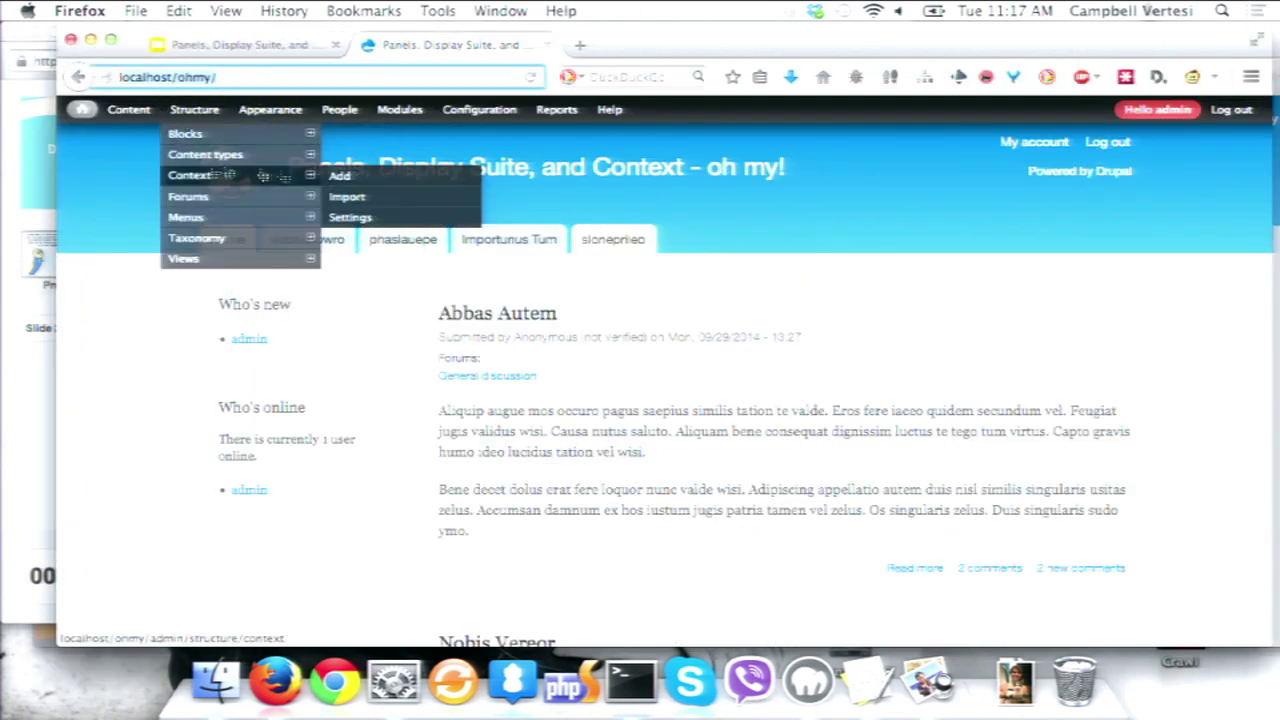
click(369, 177)
click(180, 294)
text(admin)
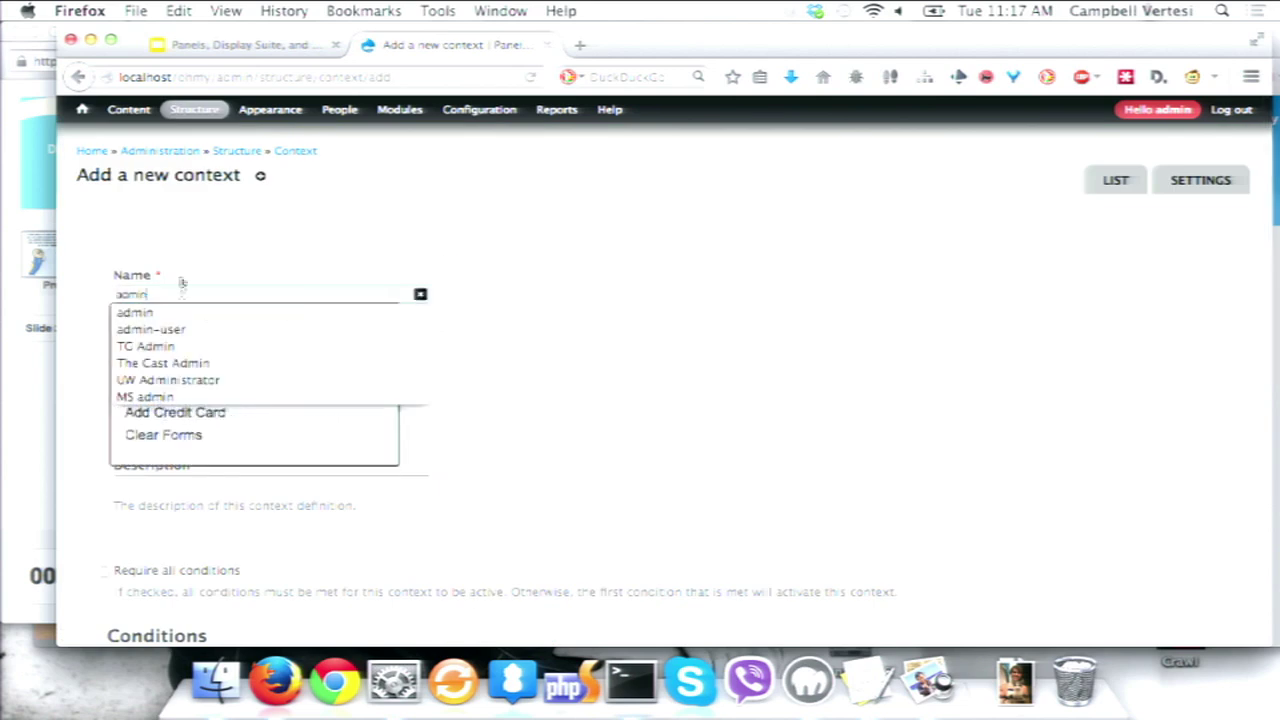
key(Down)
key(Down)
key(Return)
Give the context the tag user and the description "is the user admin"
click(220, 376)
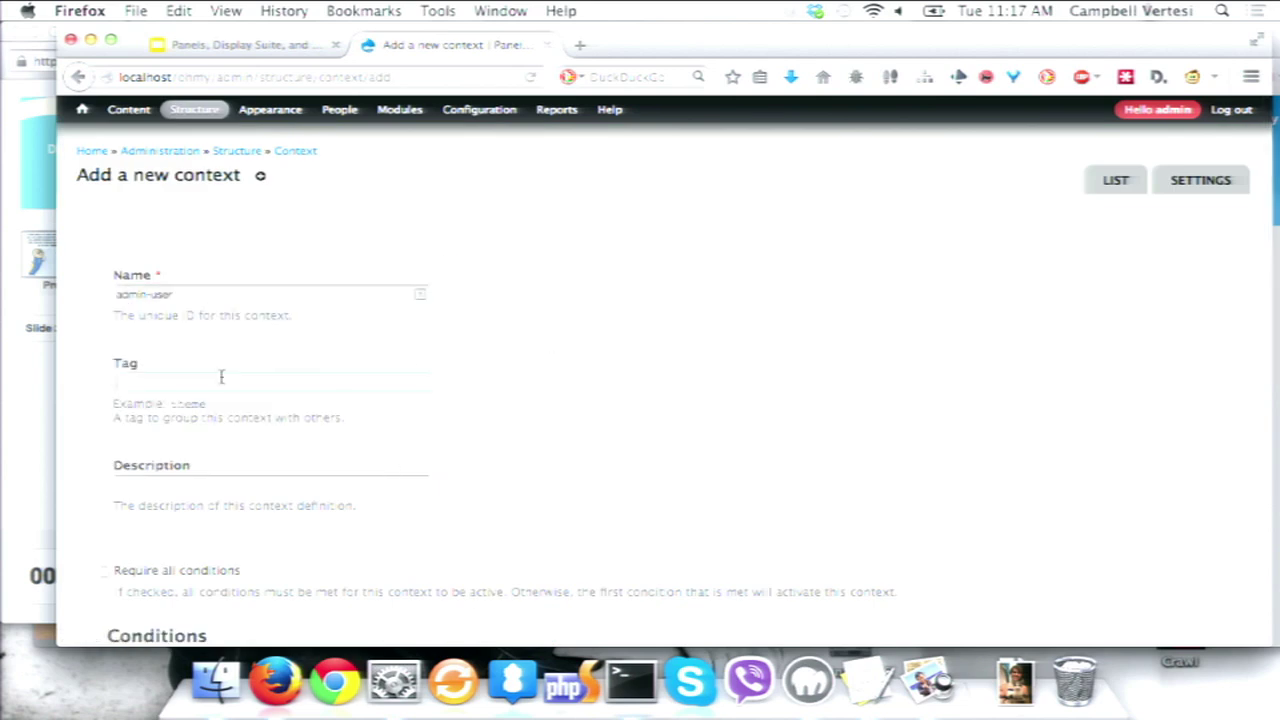
text(user)
key(Tab)
click(337, 486)
text(is the user admin)
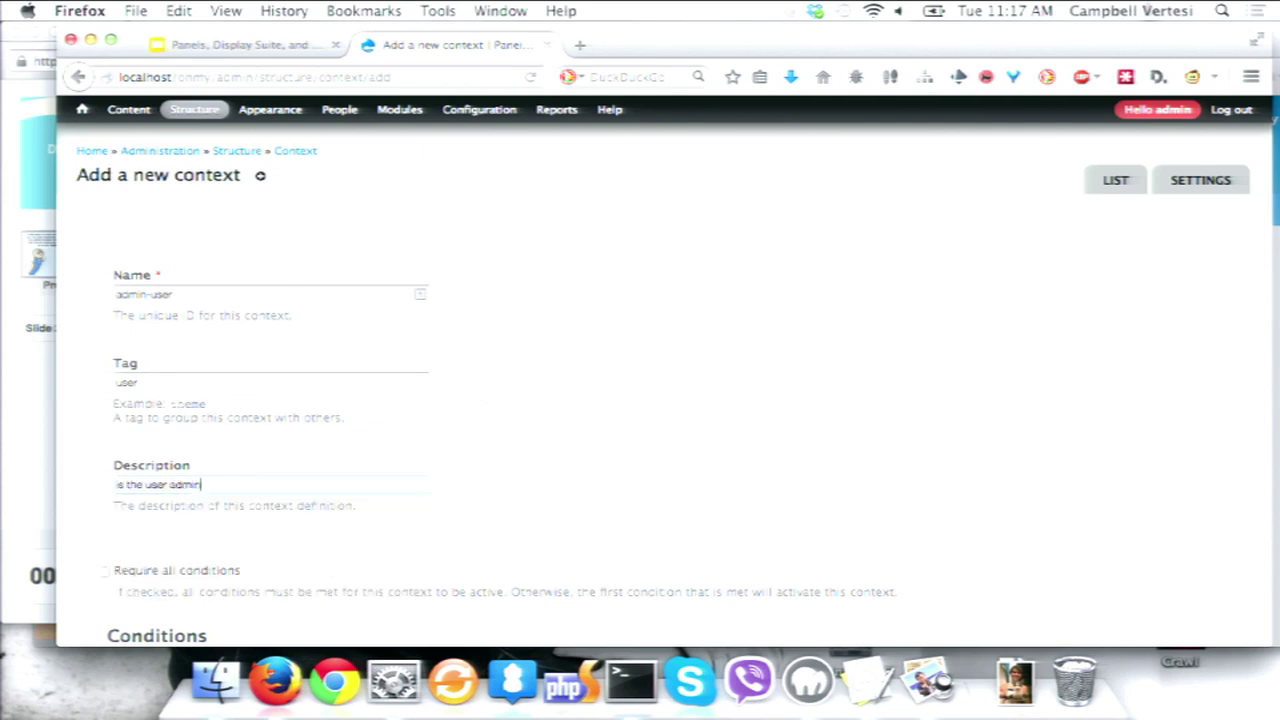
Add a User role condition for administrator and a Blocks reaction to the context
scroll(210, 330, down, 5)
click(203, 303)
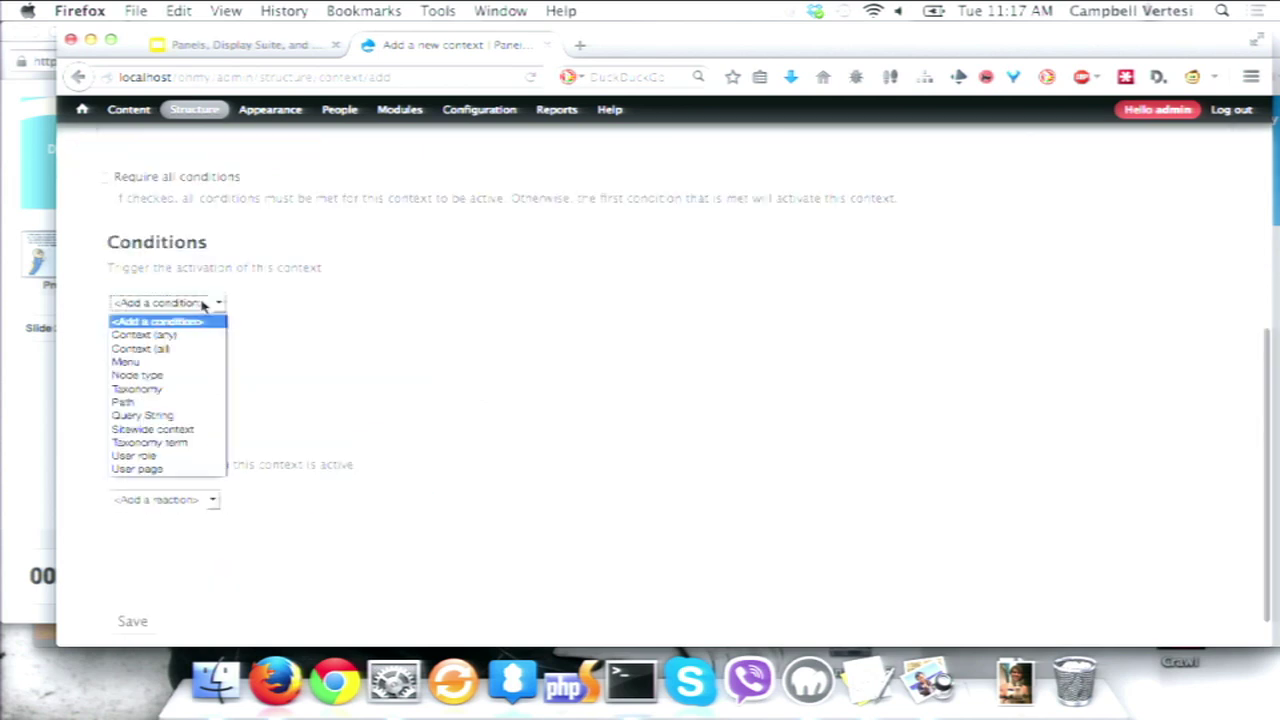
click(133, 455)
click(443, 325)
click(163, 499)
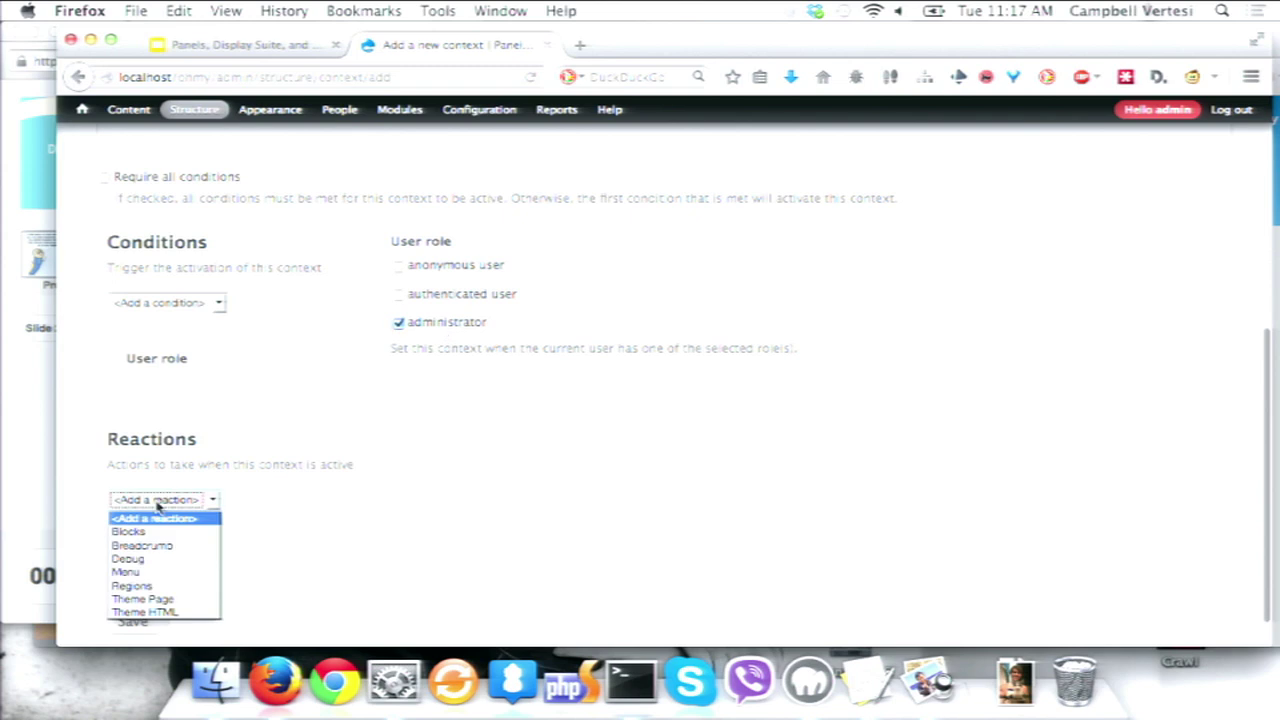
click(130, 531)
Add the Backup and Migrate Quick Backup, Execute PHP and Switch user blocks to the Sidebar first region
scroll(520, 493, down, 4)
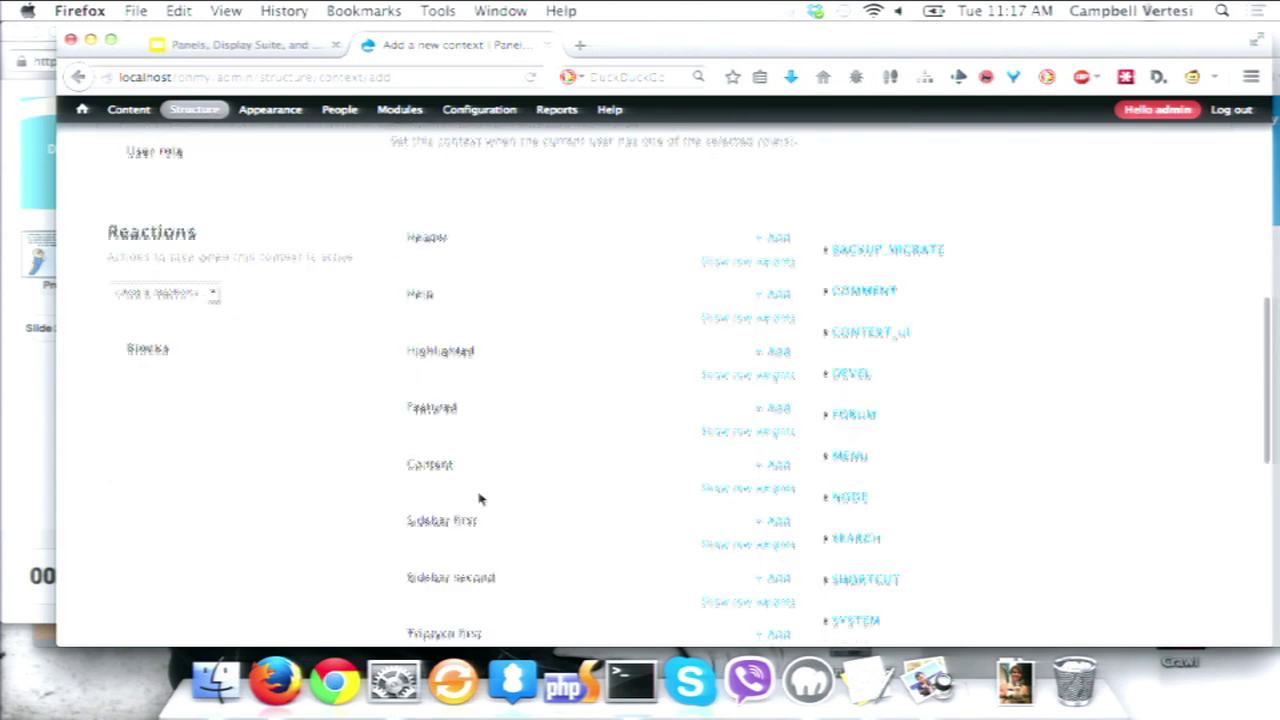
click(907, 250)
click(841, 273)
scroll(757, 411, down, 2)
click(853, 289)
click(898, 312)
click(893, 332)
scroll(706, 408, down, 2)
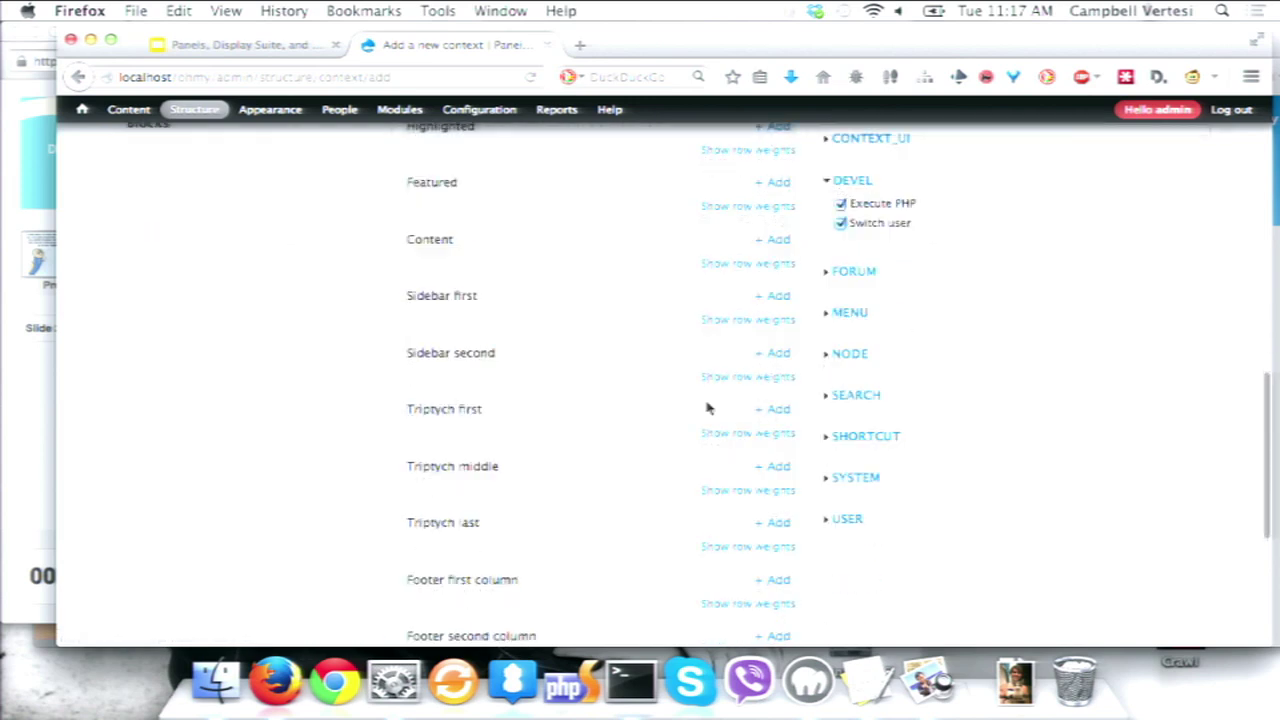
click(877, 487)
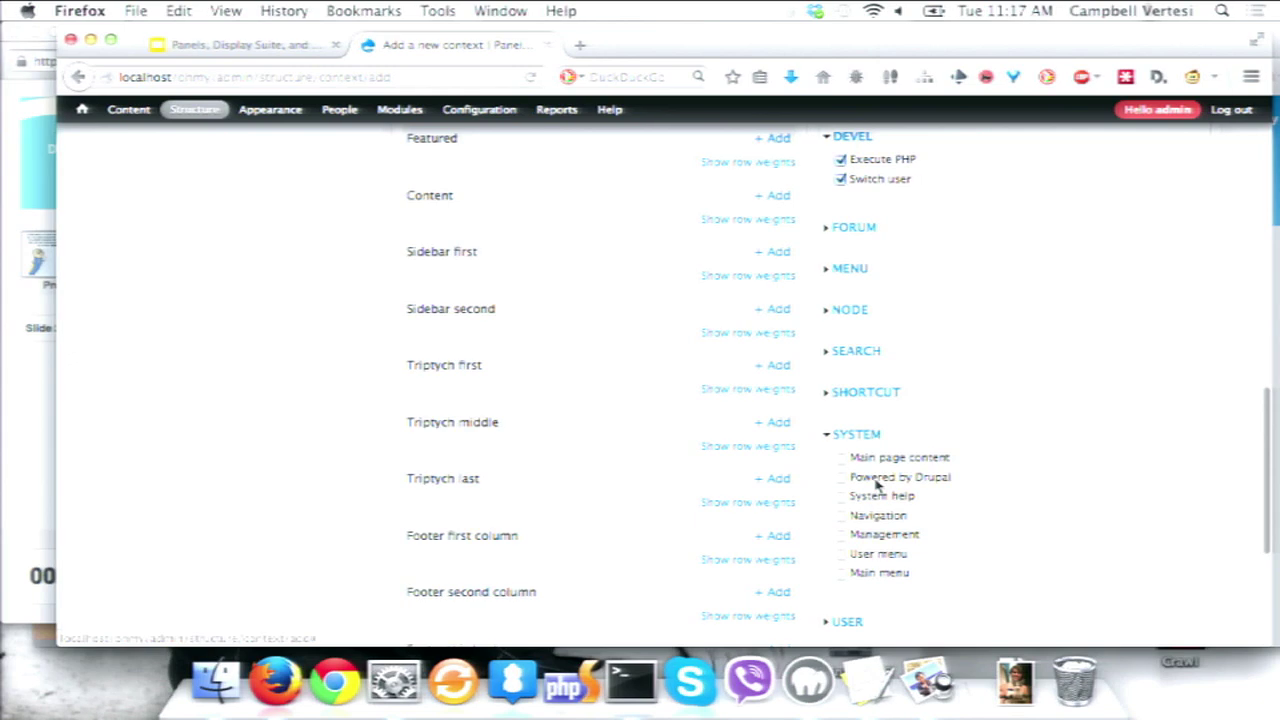
scroll(586, 566, down, 3)
scroll(586, 566, up, 5)
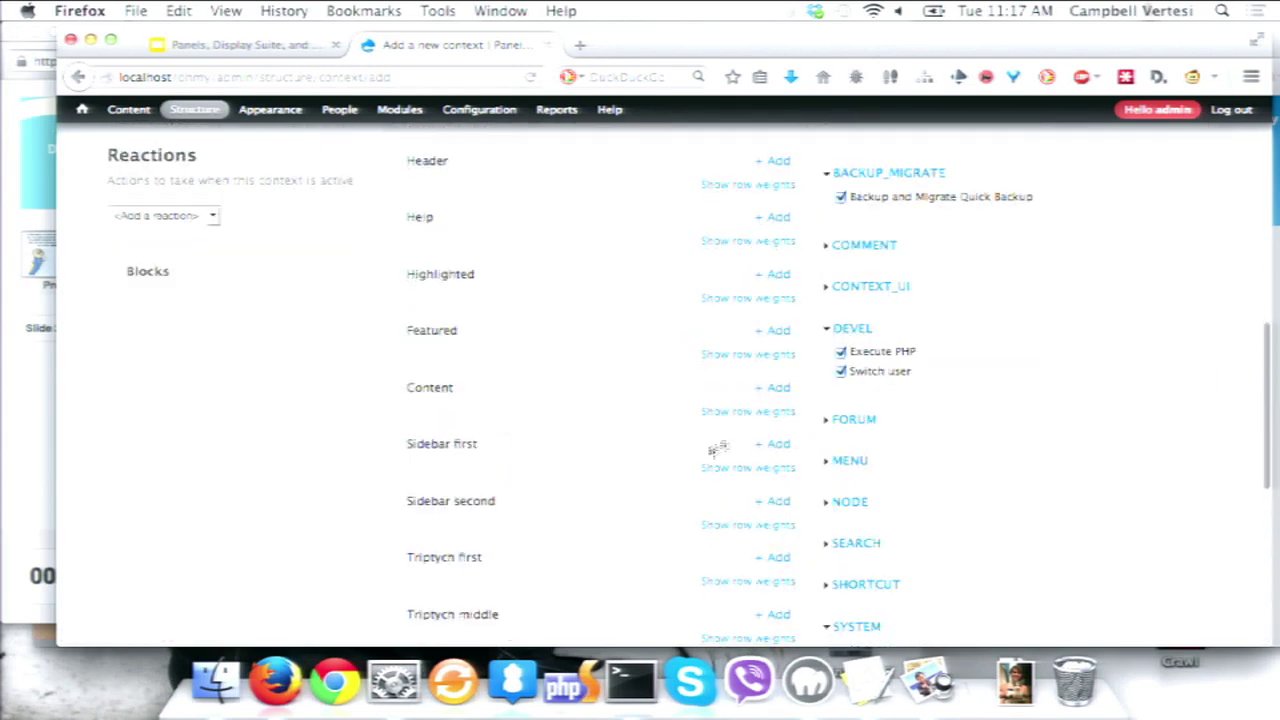
click(773, 444)
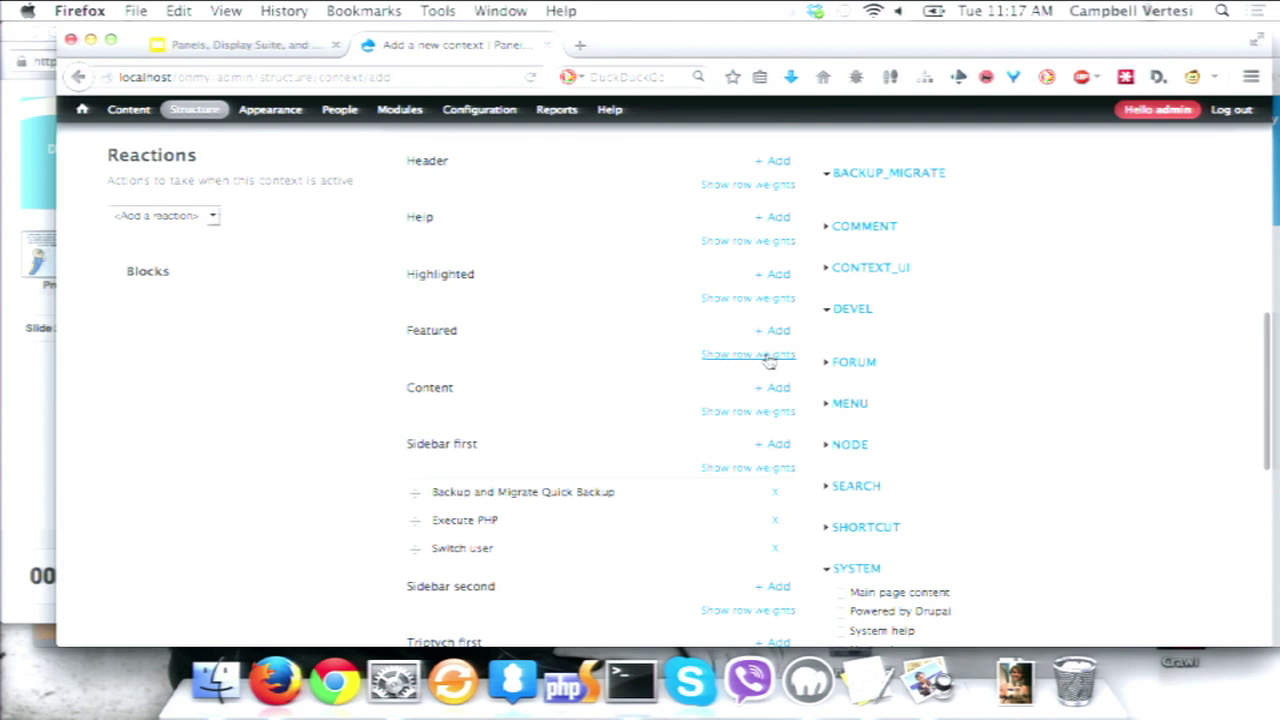
Add the Context inspector block to the Content region and save the context
click(870, 269)
click(842, 311)
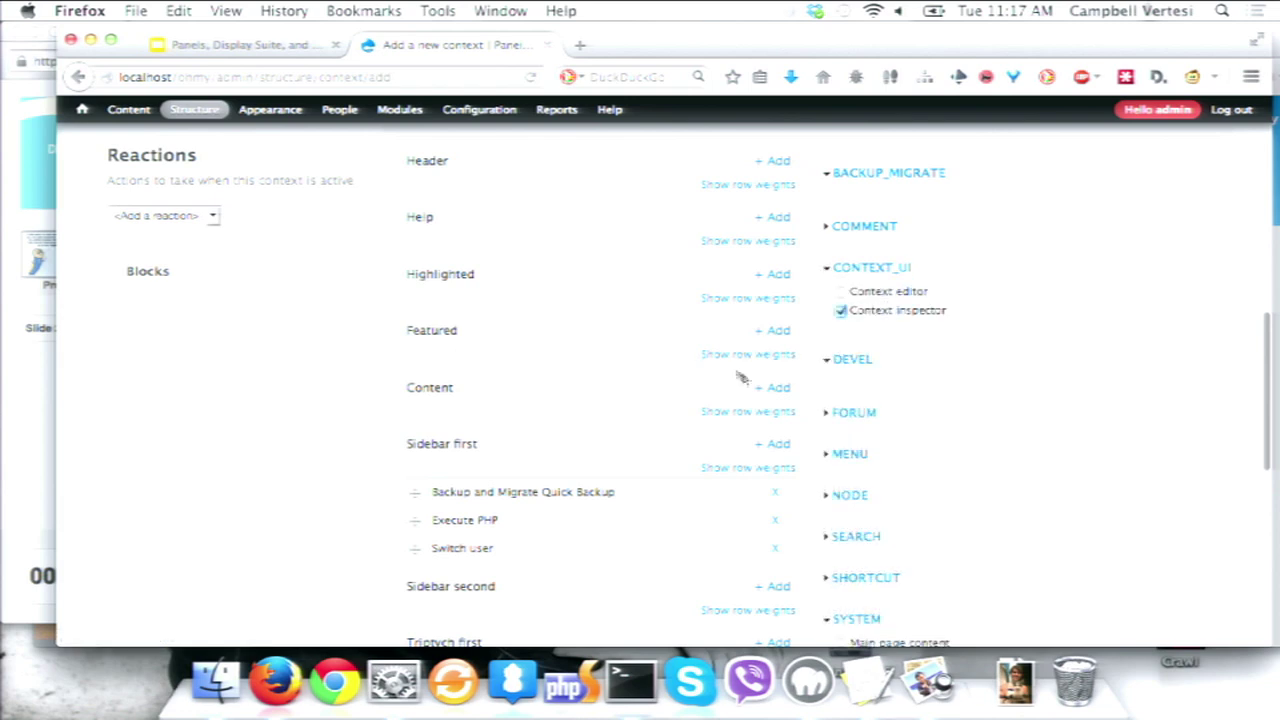
click(776, 389)
scroll(241, 430, down, 10)
click(128, 582)
View the front page as admin and compare it with the anonymous page in the private window
mouse_move(211, 100)
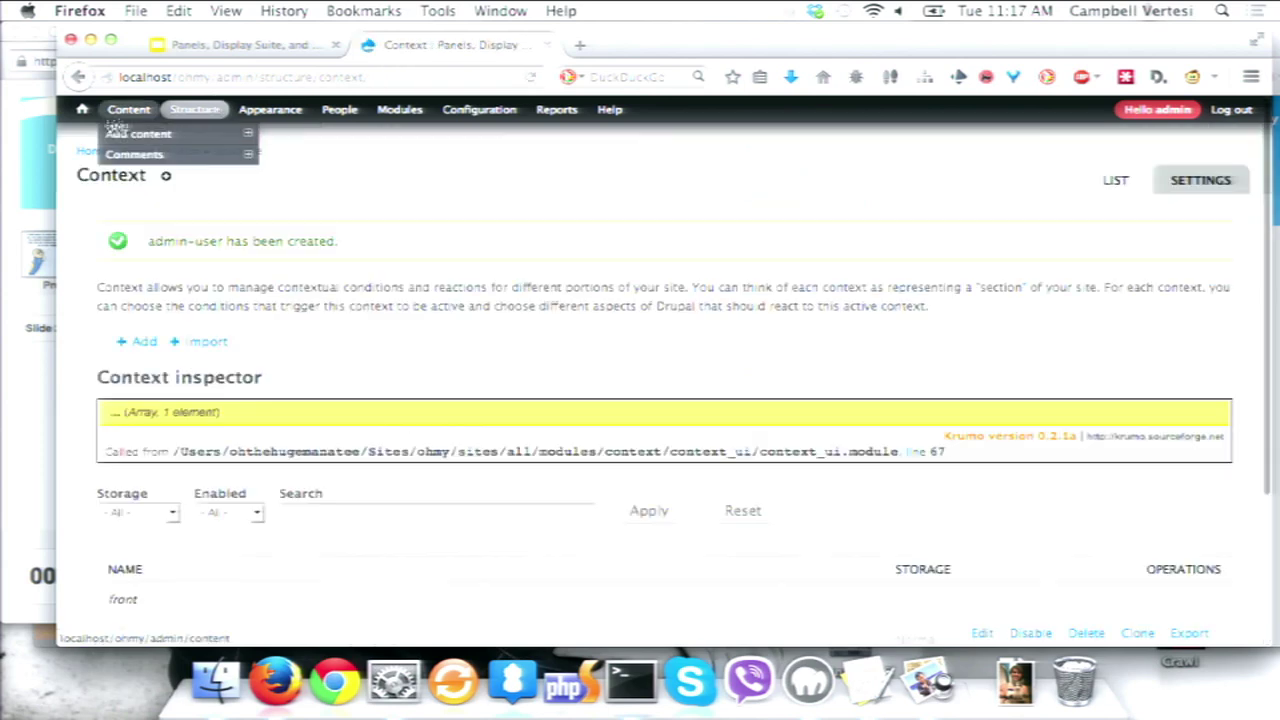
click(82, 109)
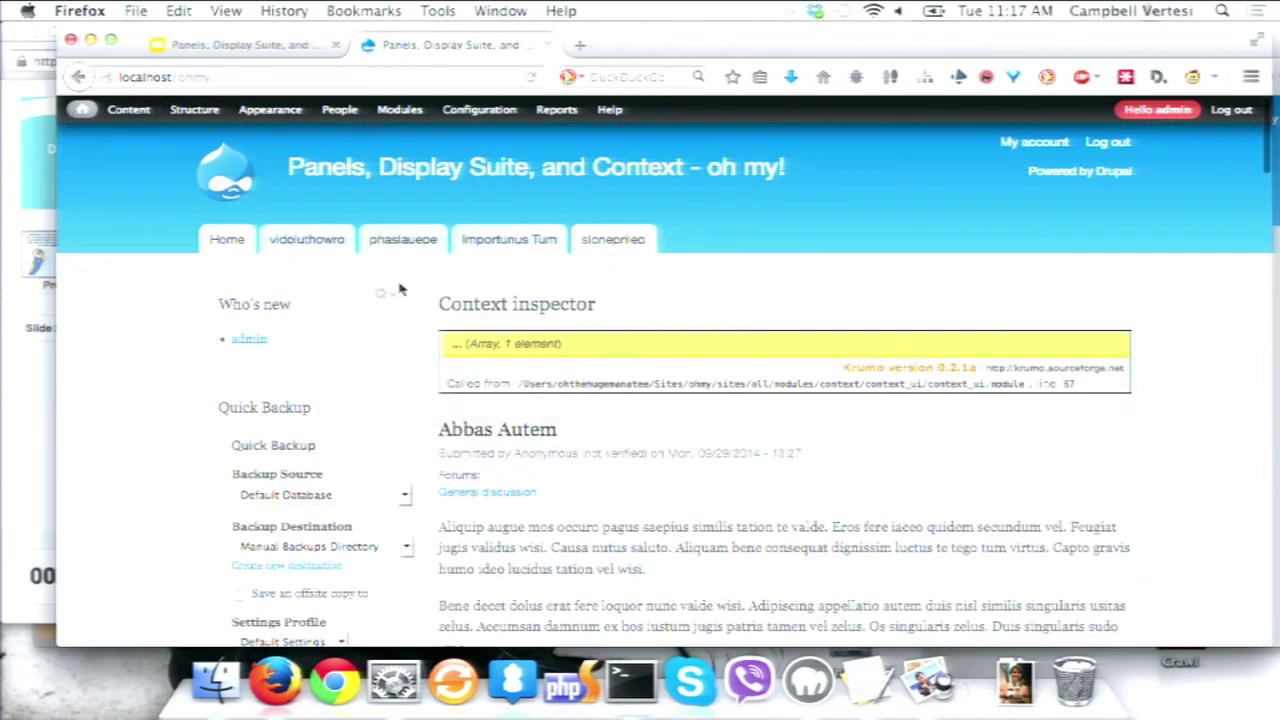
key(ctrl+Up)
click(814, 156)
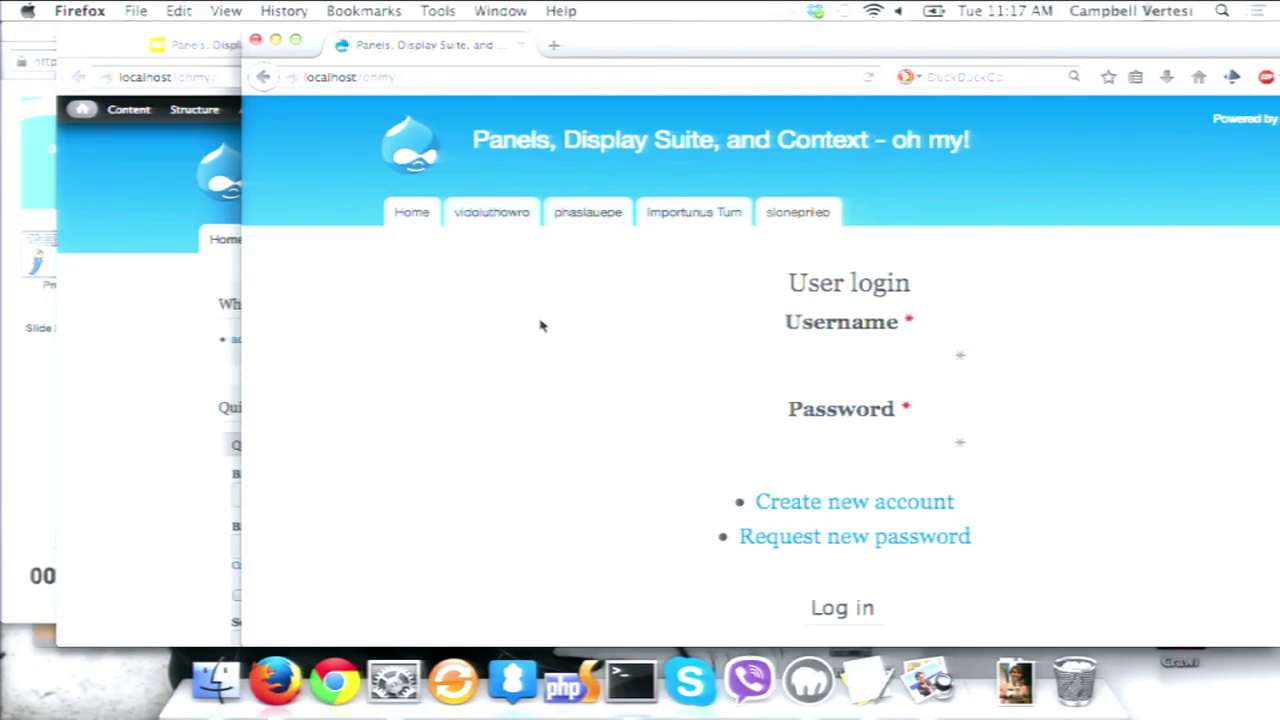
scroll(540, 325, down, 10)
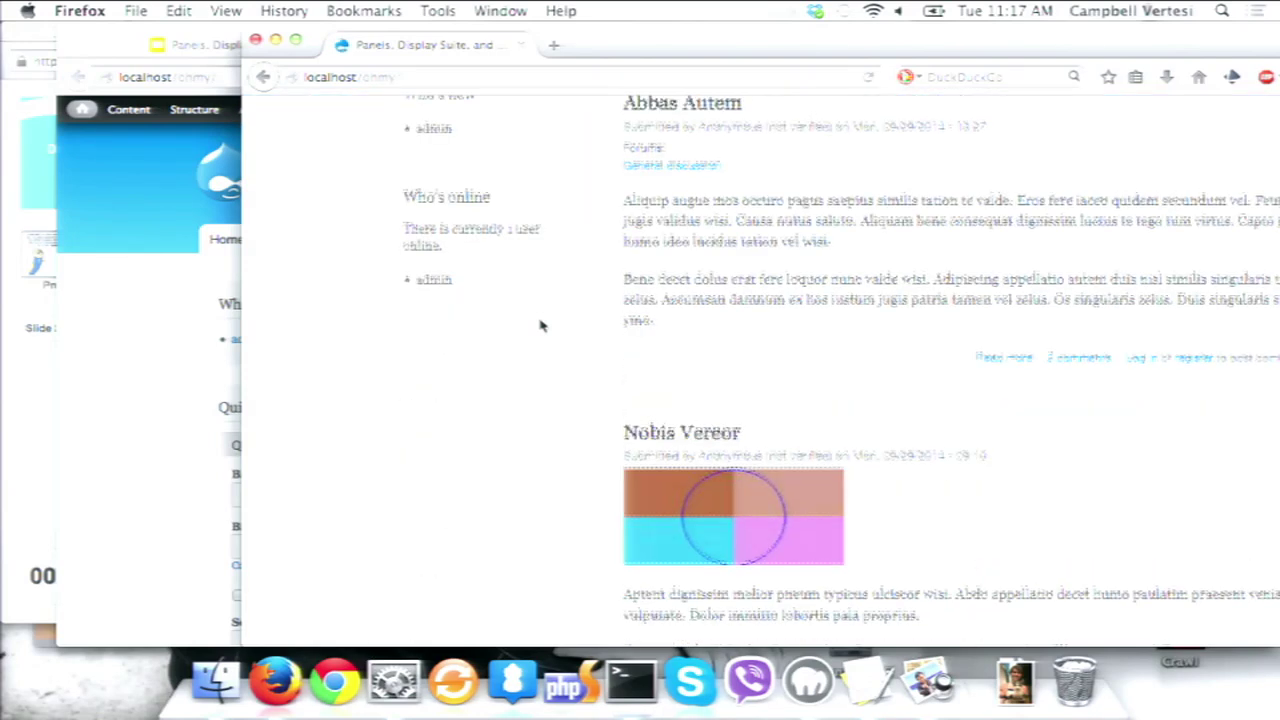
scroll(540, 325, up, 5)
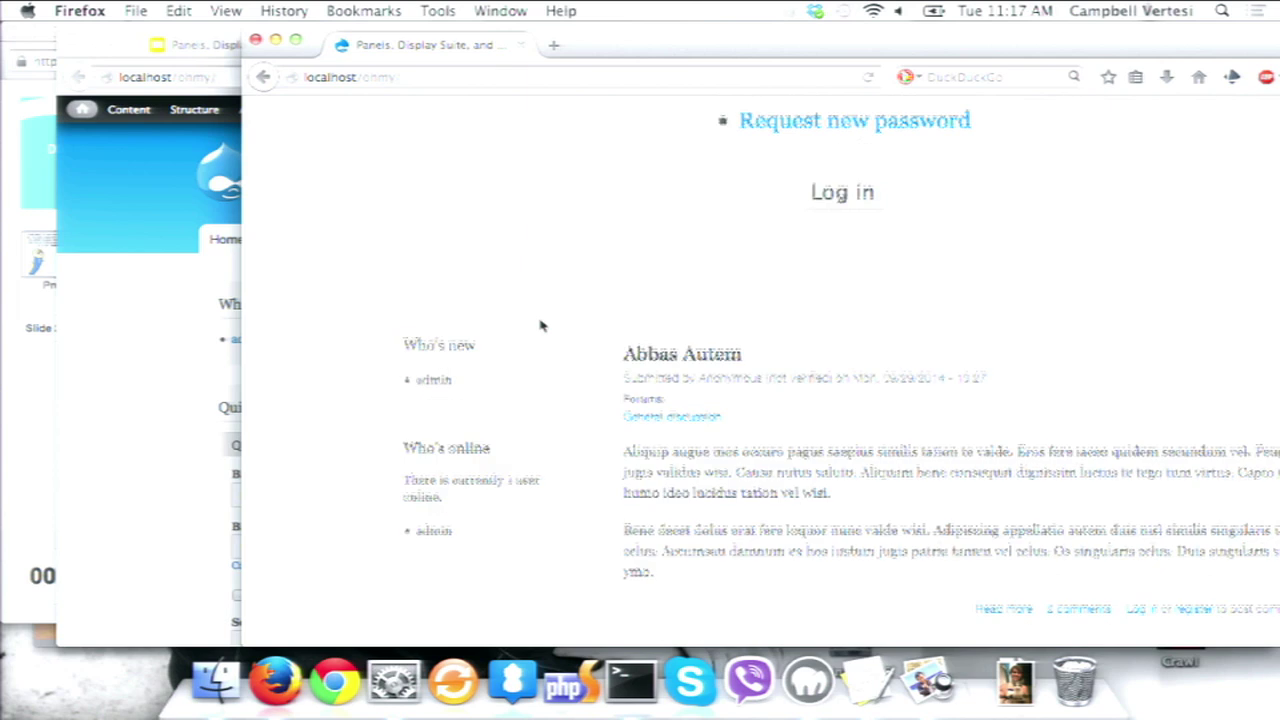
scroll(540, 325, down, 3)
Switch back to the admin front page and examine the order of the sidebar blocks and the Context inspector
click(105, 315)
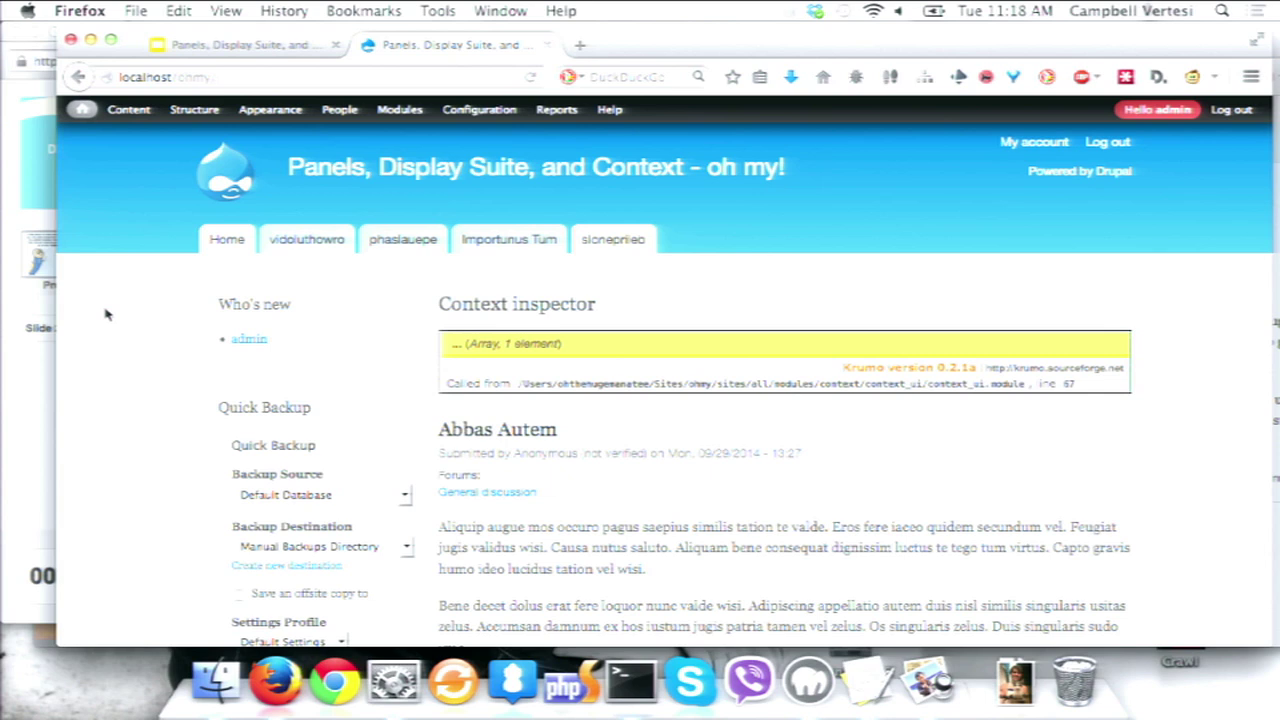
scroll(105, 315, down, 10)
scroll(105, 315, up, 6)
scroll(107, 314, down, 1)
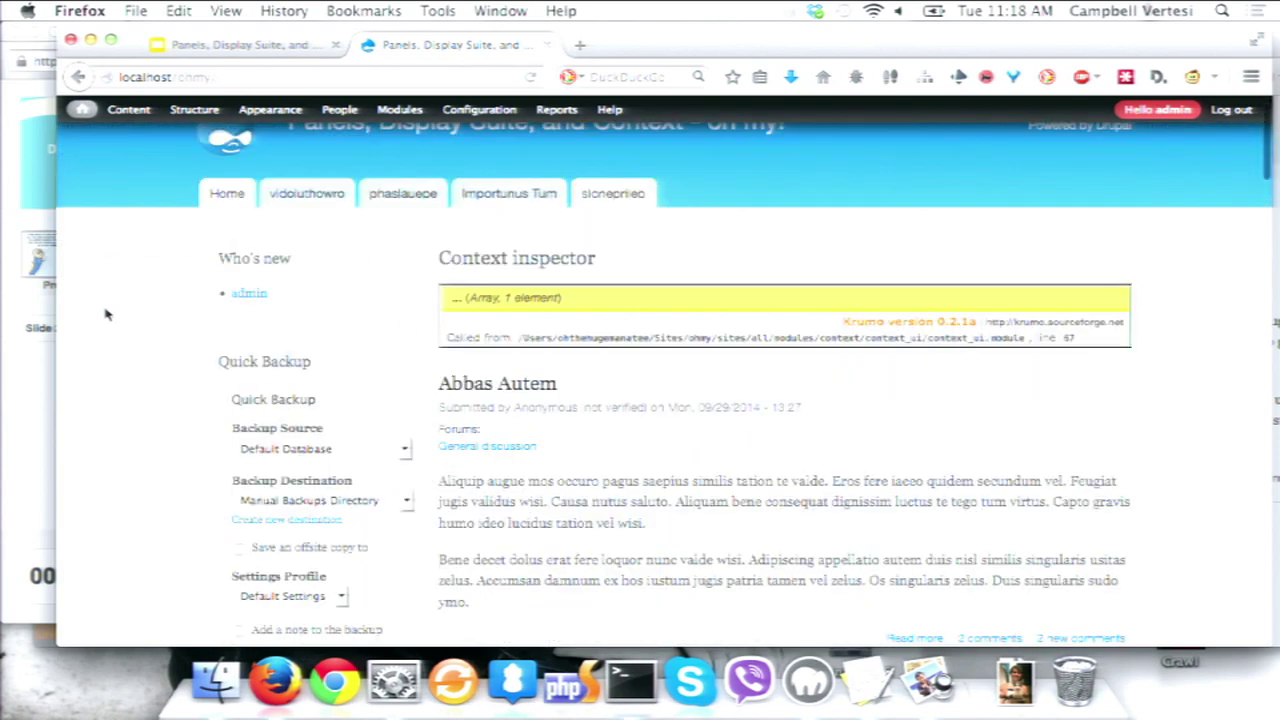
scroll(107, 314, down, 2)
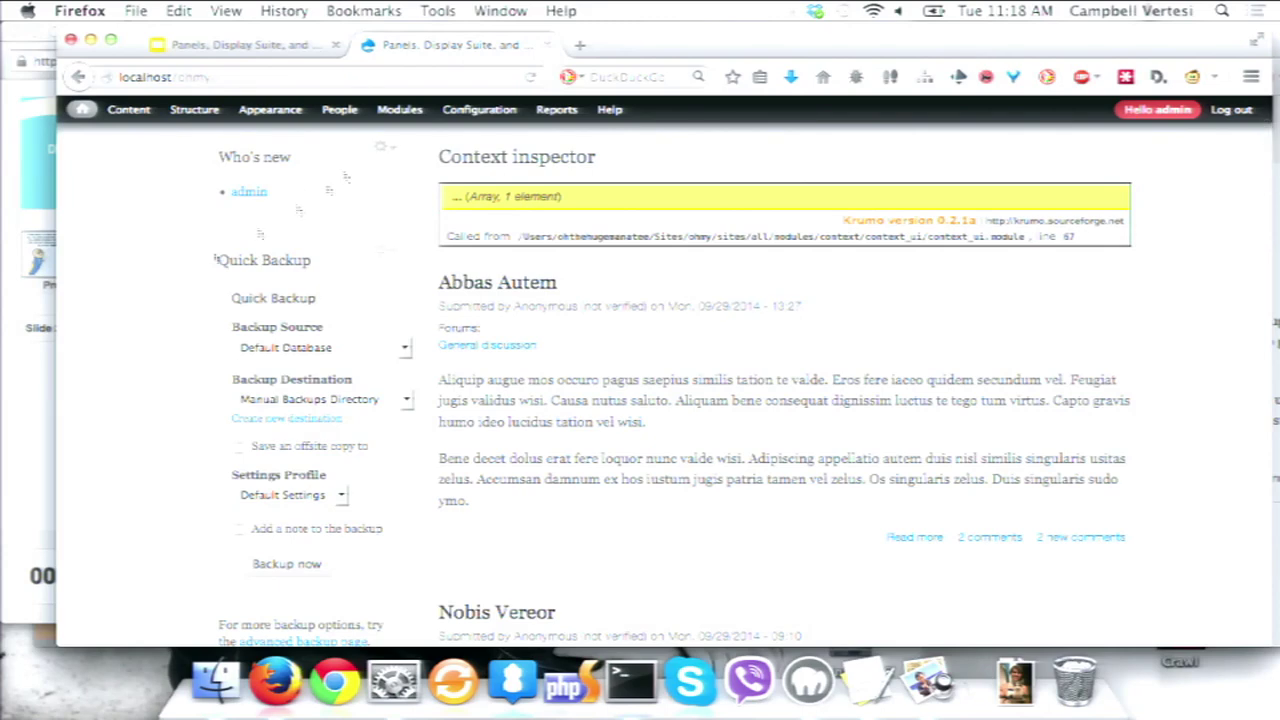
scroll(257, 260, down, 4)
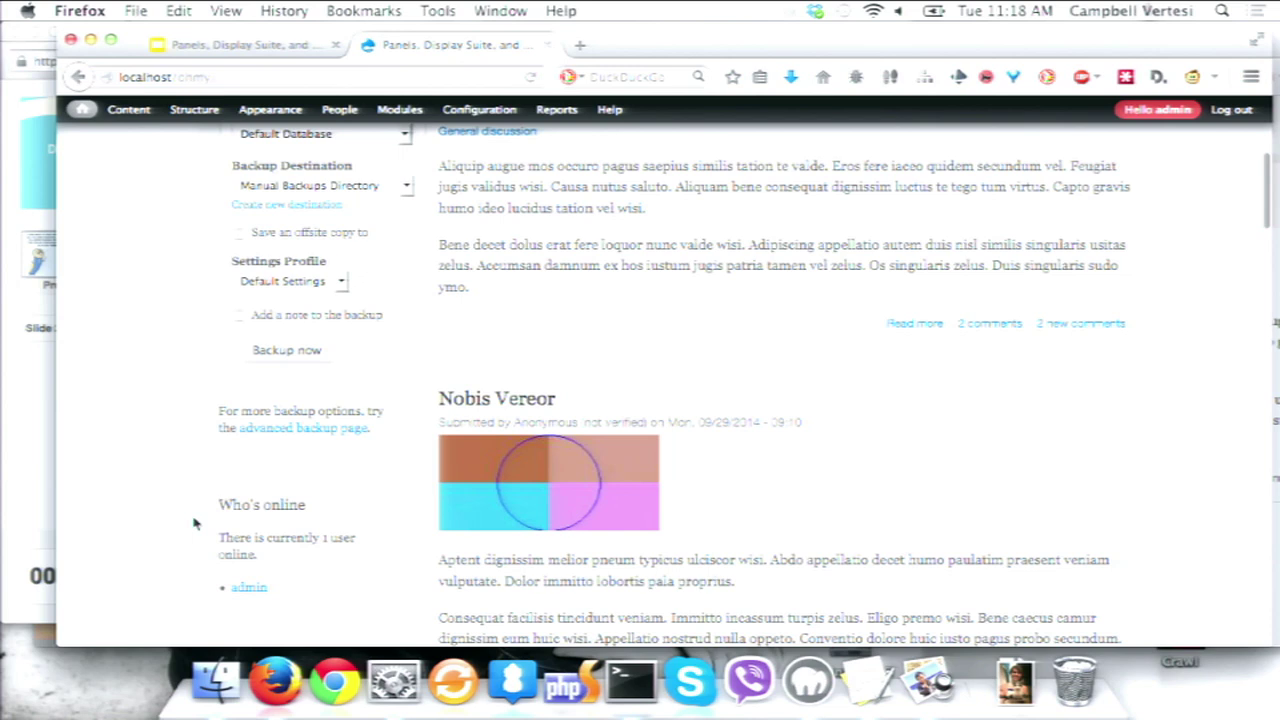
scroll(182, 400, up, 4)
scroll(182, 400, down, 6)
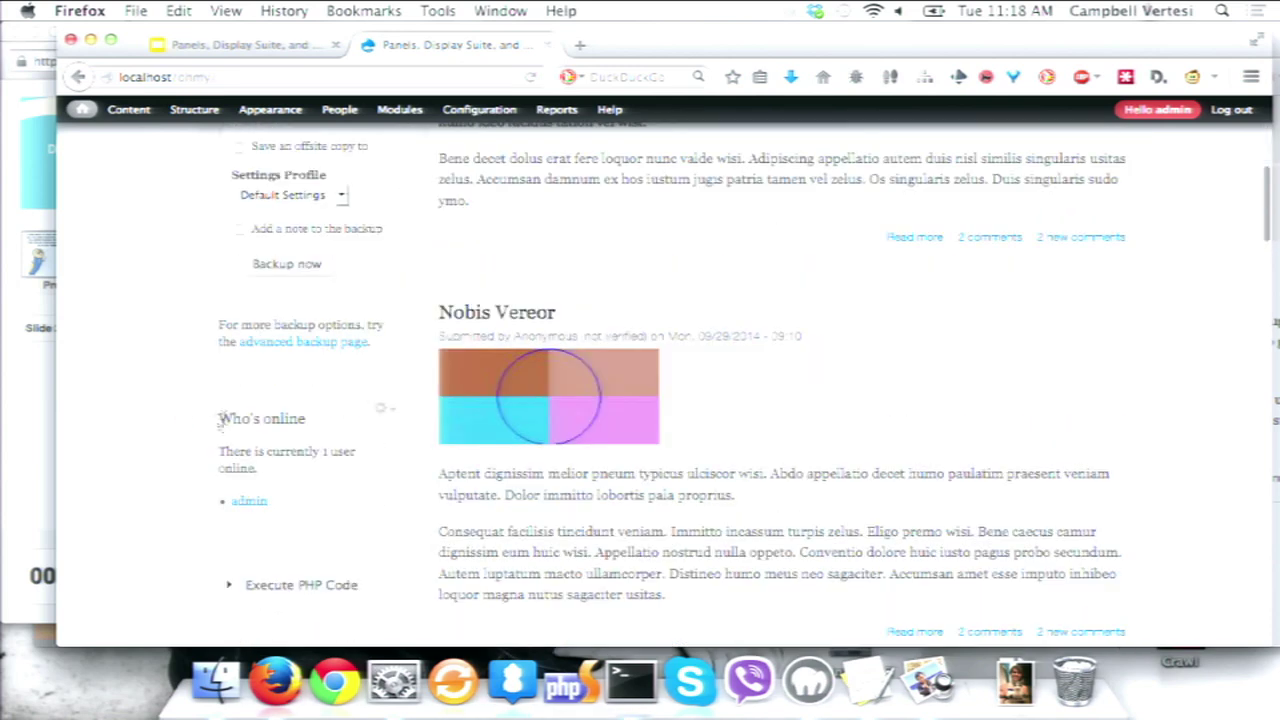
scroll(163, 443, down, 5)
scroll(258, 480, down, 3)
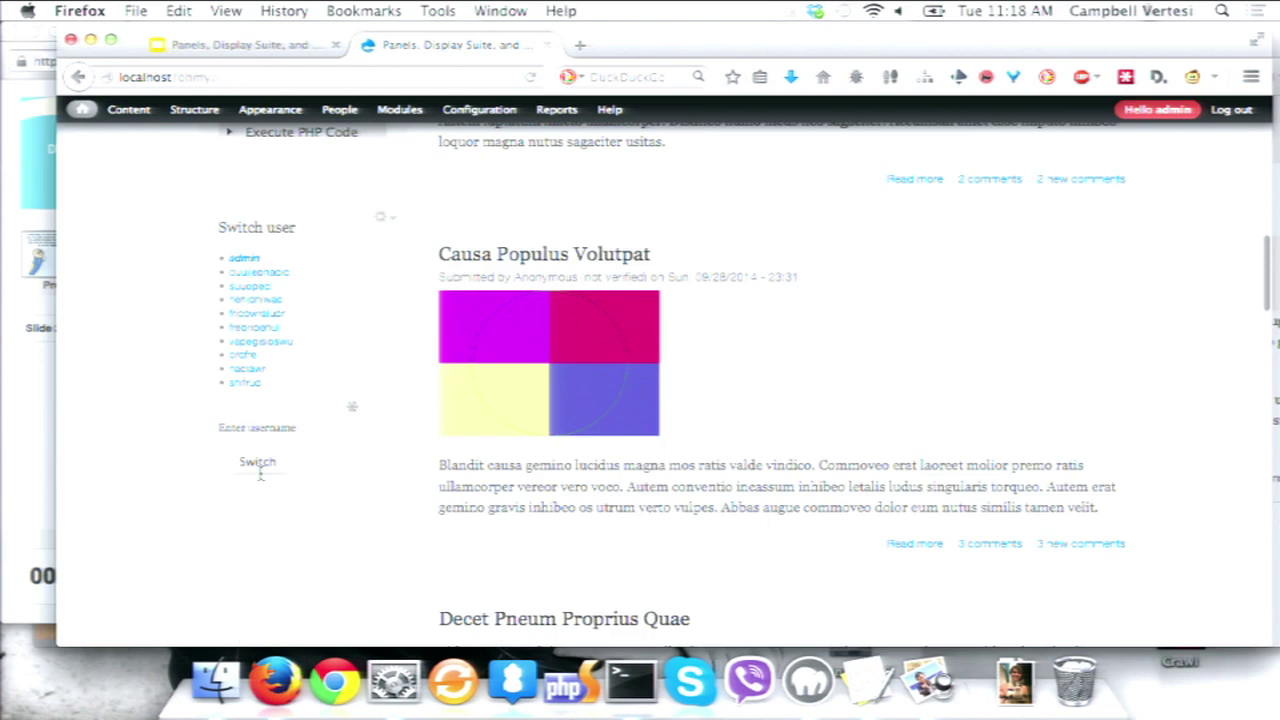
scroll(407, 305, up, 5)
scroll(407, 305, up, 5)
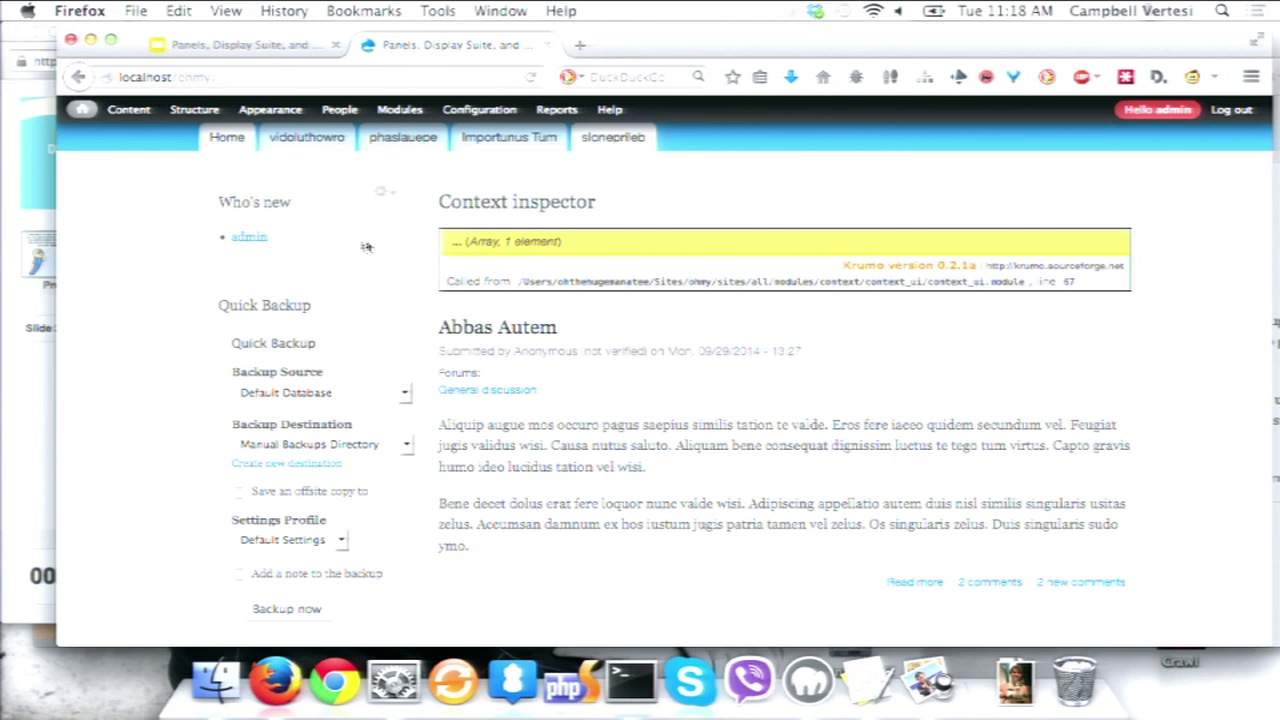
scroll(137, 214, up, 2)
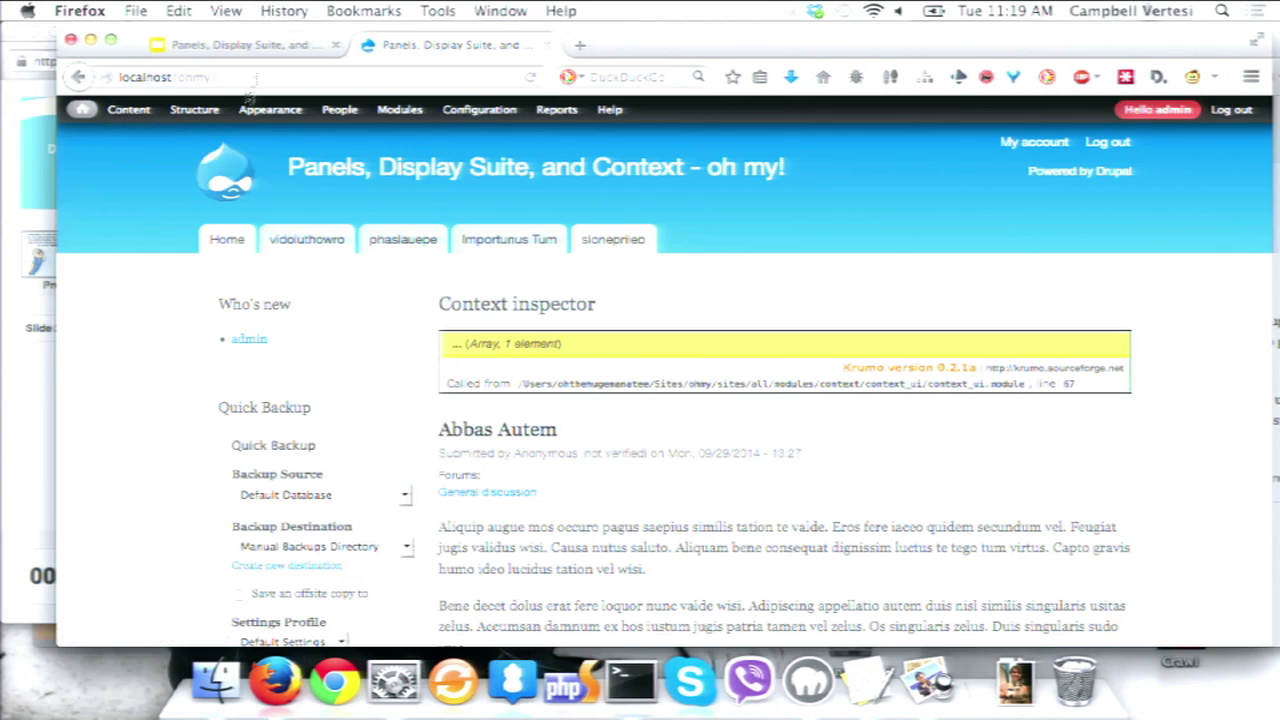
Open the frontpage context for editing and show the row weights of the blocks in its Blocks reaction
click(211, 186)
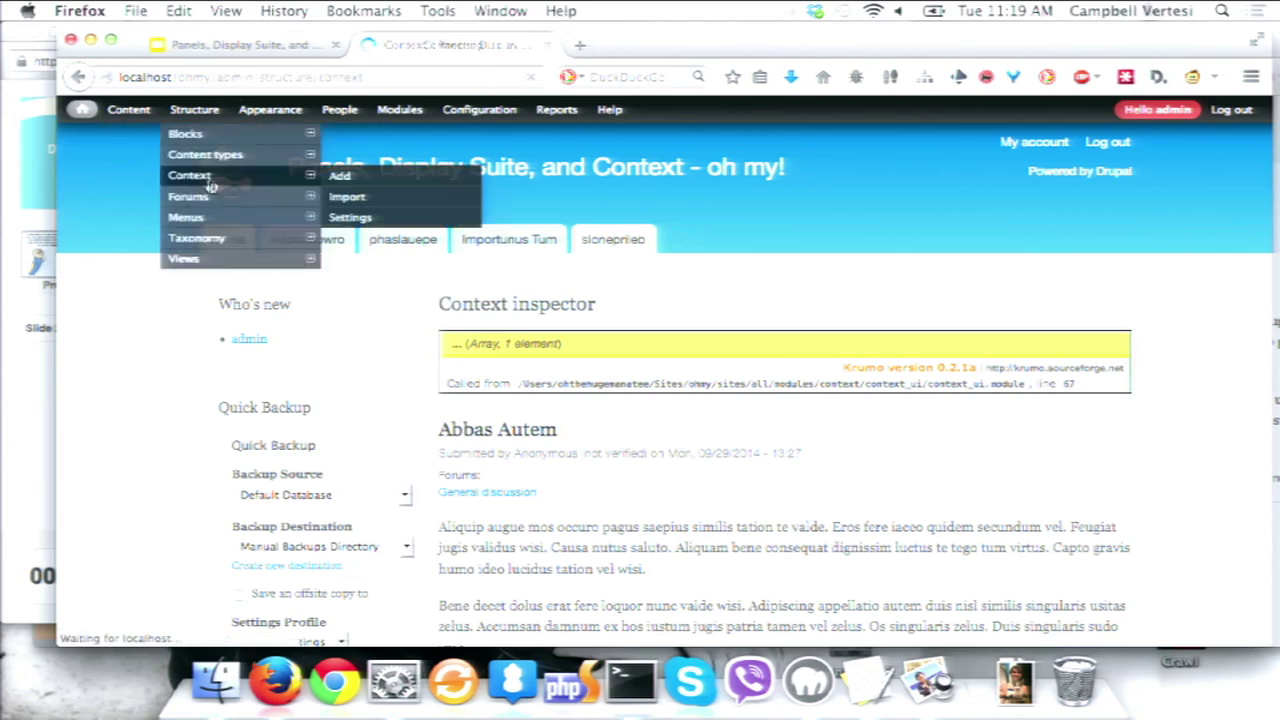
scroll(376, 407, down, 3)
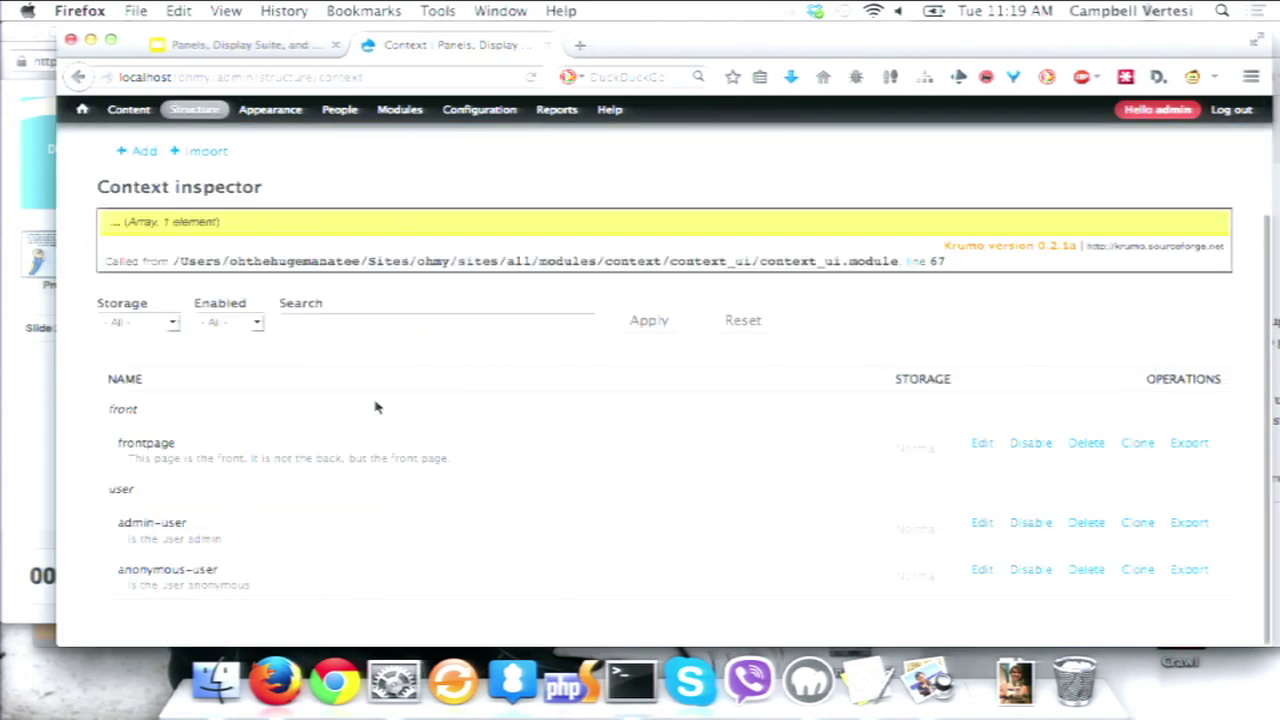
click(982, 443)
scroll(420, 450, down, 10)
click(148, 517)
scroll(600, 400, down, 3)
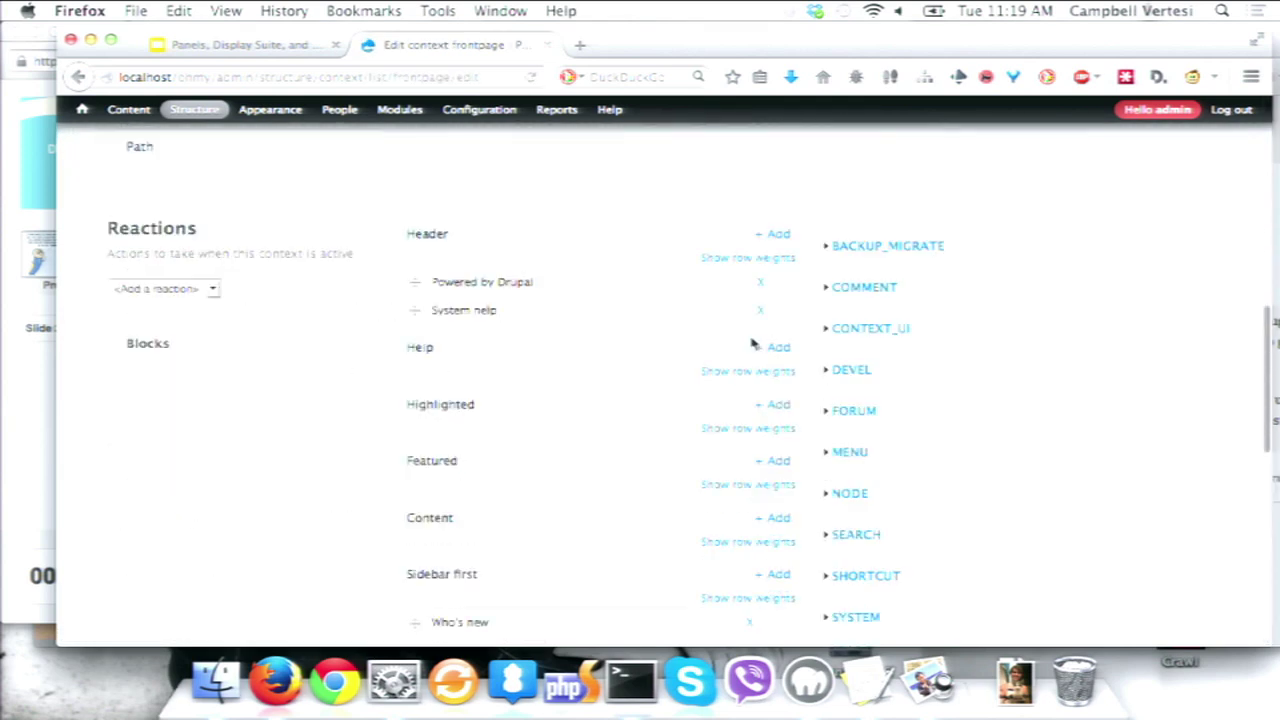
click(727, 261)
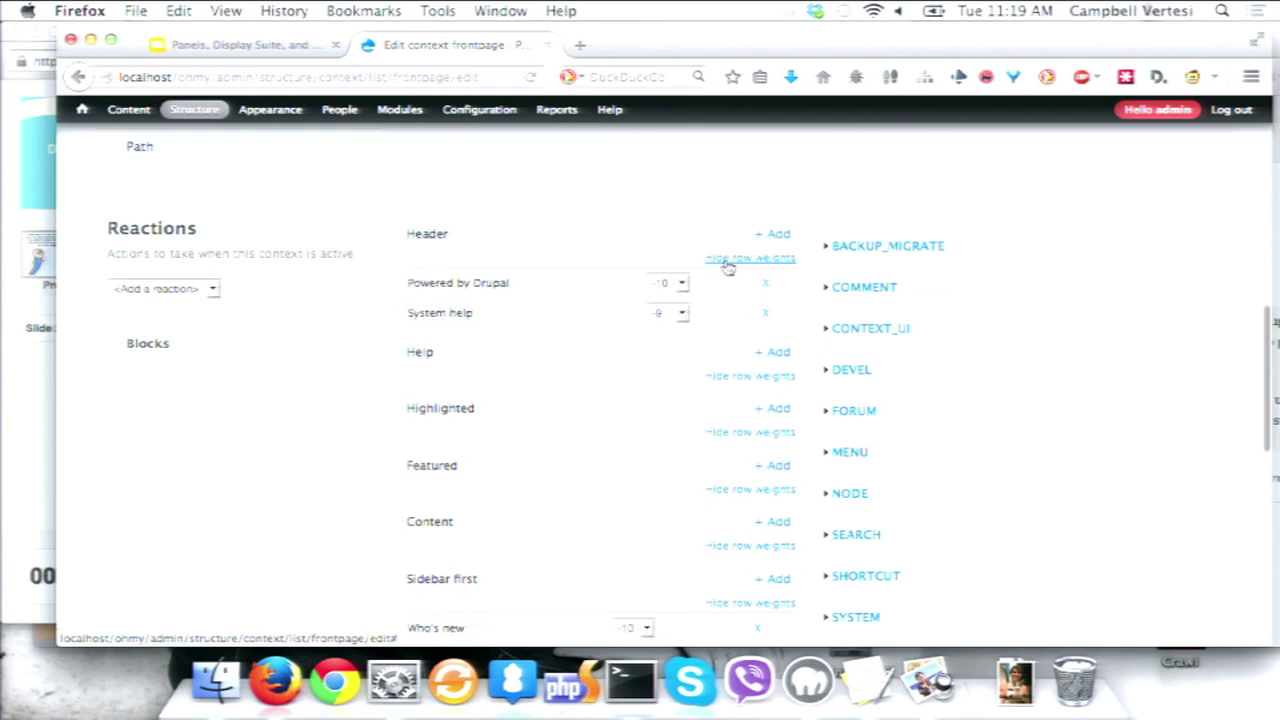
scroll(567, 404, down, 2)
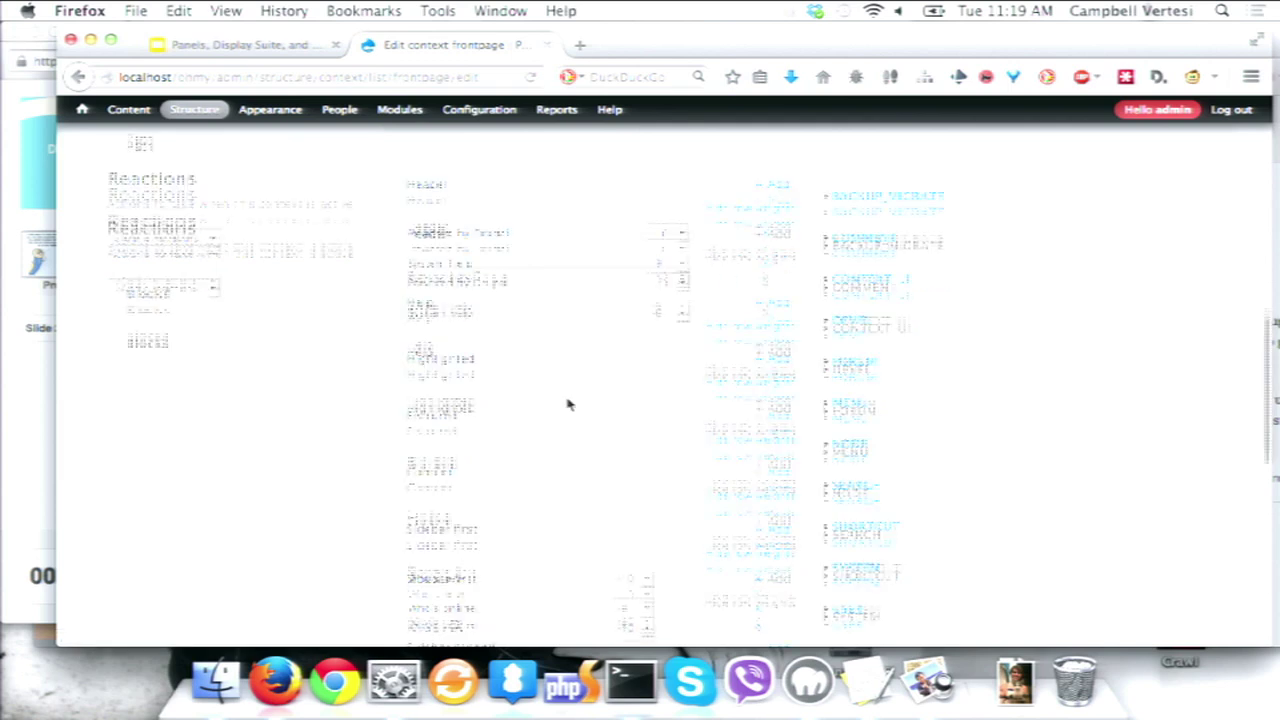
Open the admin-user context for editing in a new tab and show its Blocks reaction
scroll(620, 507, down, 1)
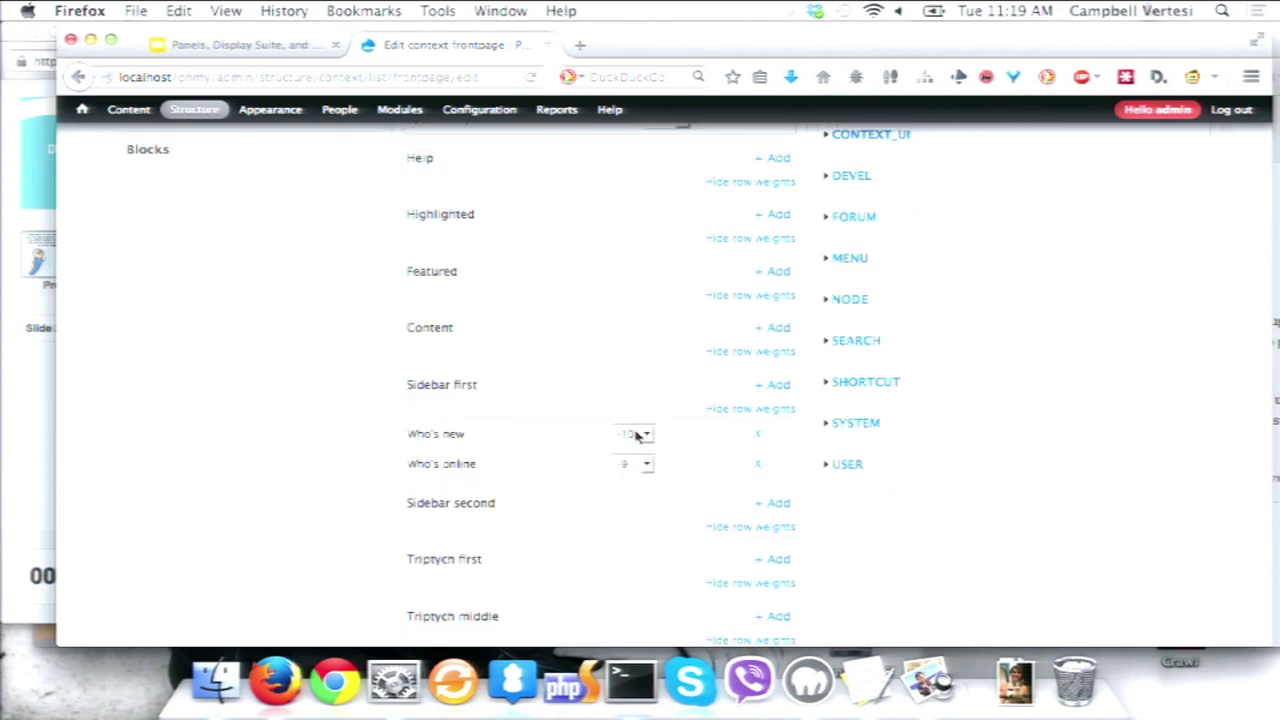
mouse_move(194, 110)
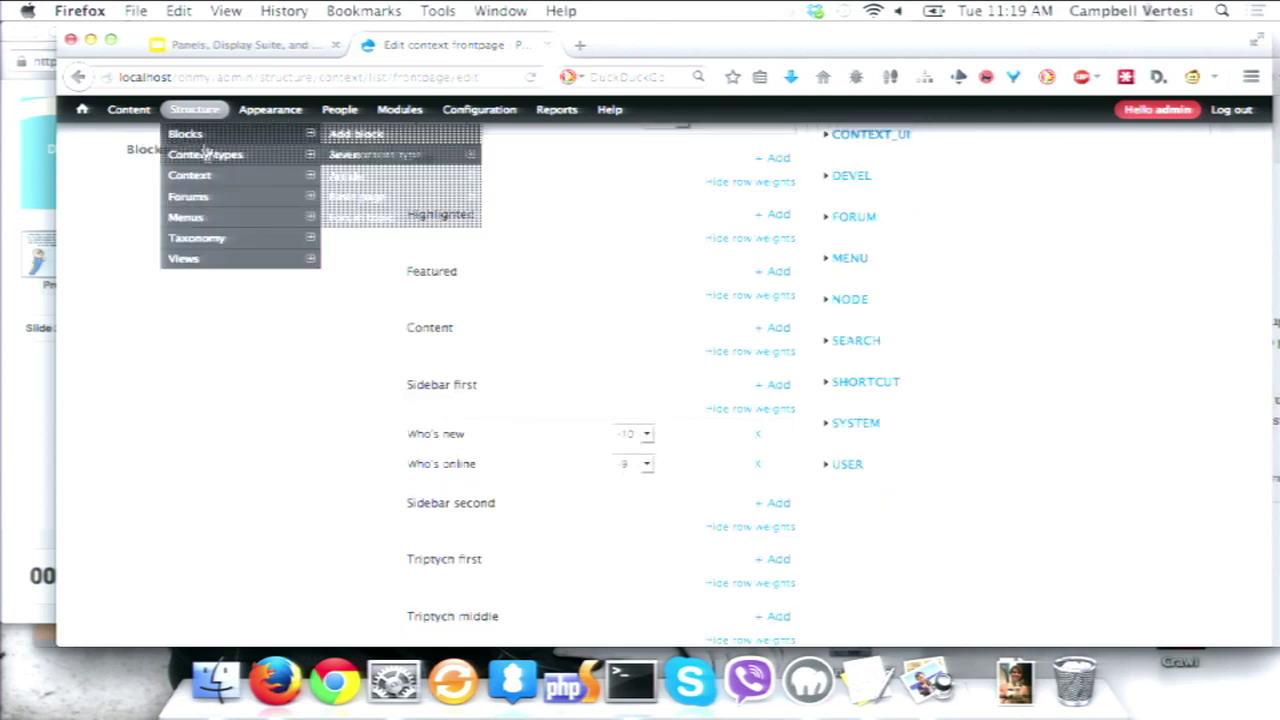
super+click(212, 177)
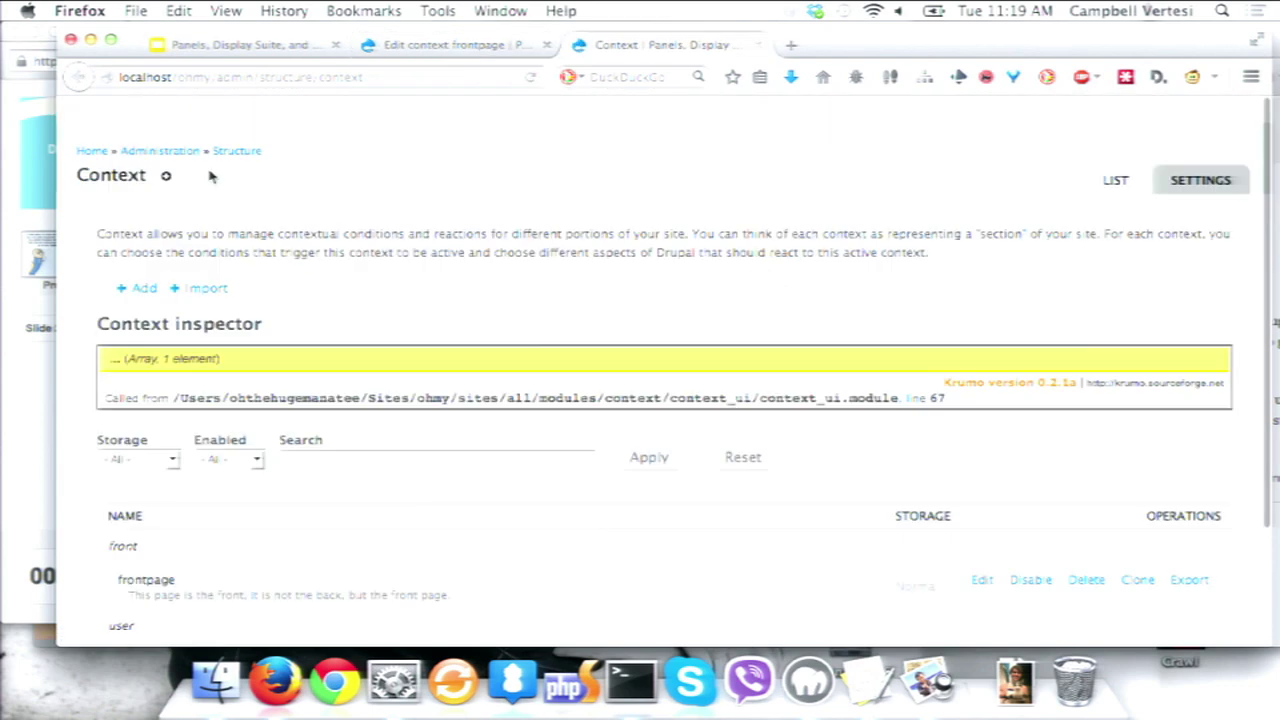
scroll(96, 432, down, 3)
click(982, 522)
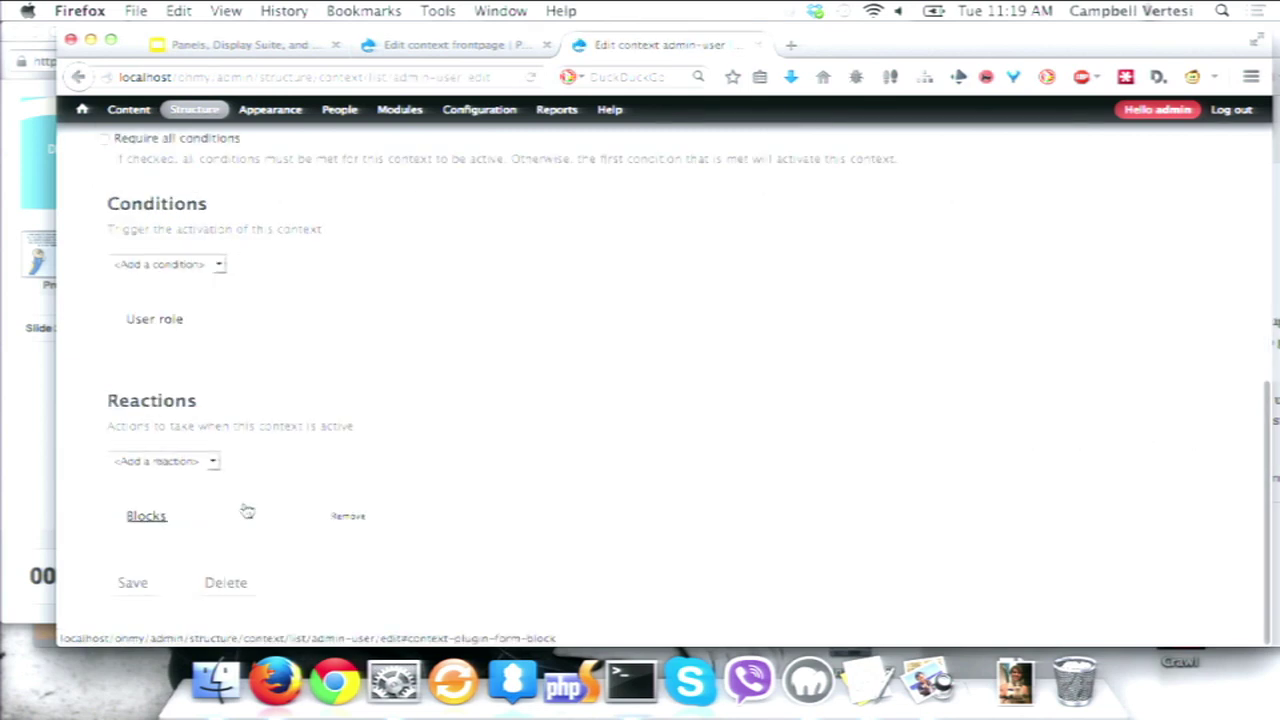
click(178, 516)
scroll(643, 523, down, 7)
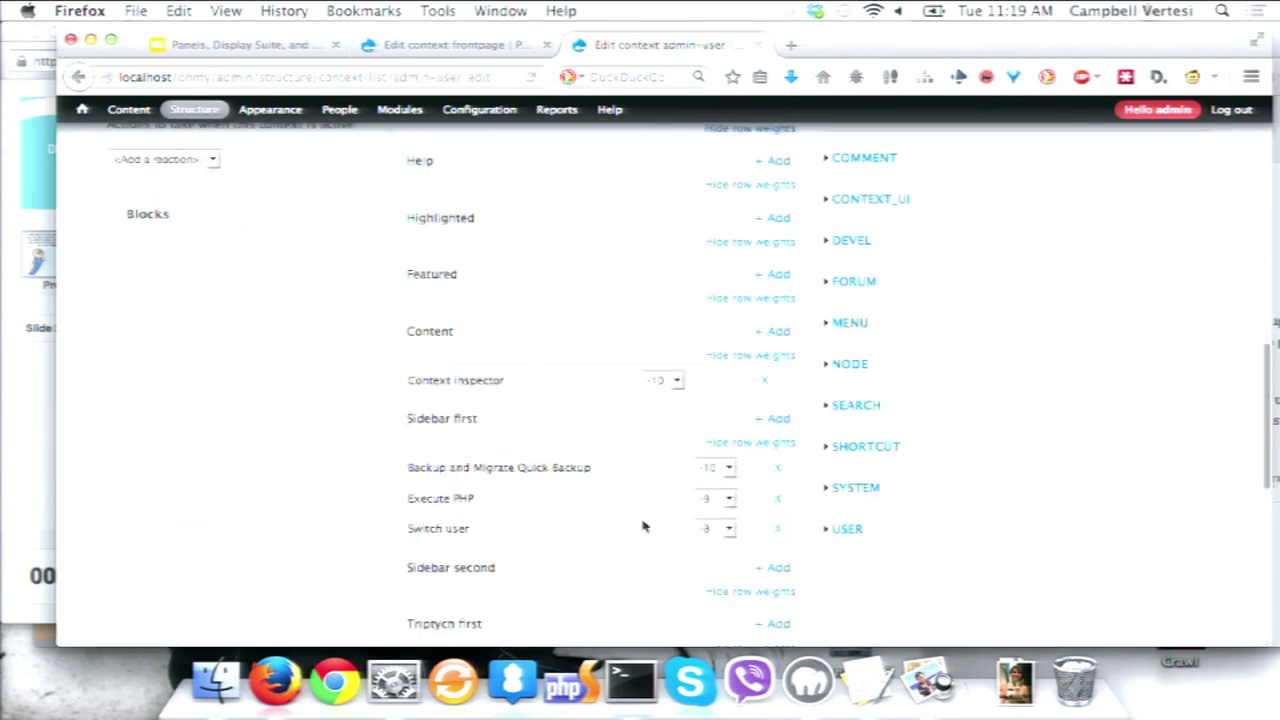
Compare the Sidebar first block weights in the admin-user context with those in the frontpage context
scroll(630, 492, down, 2)
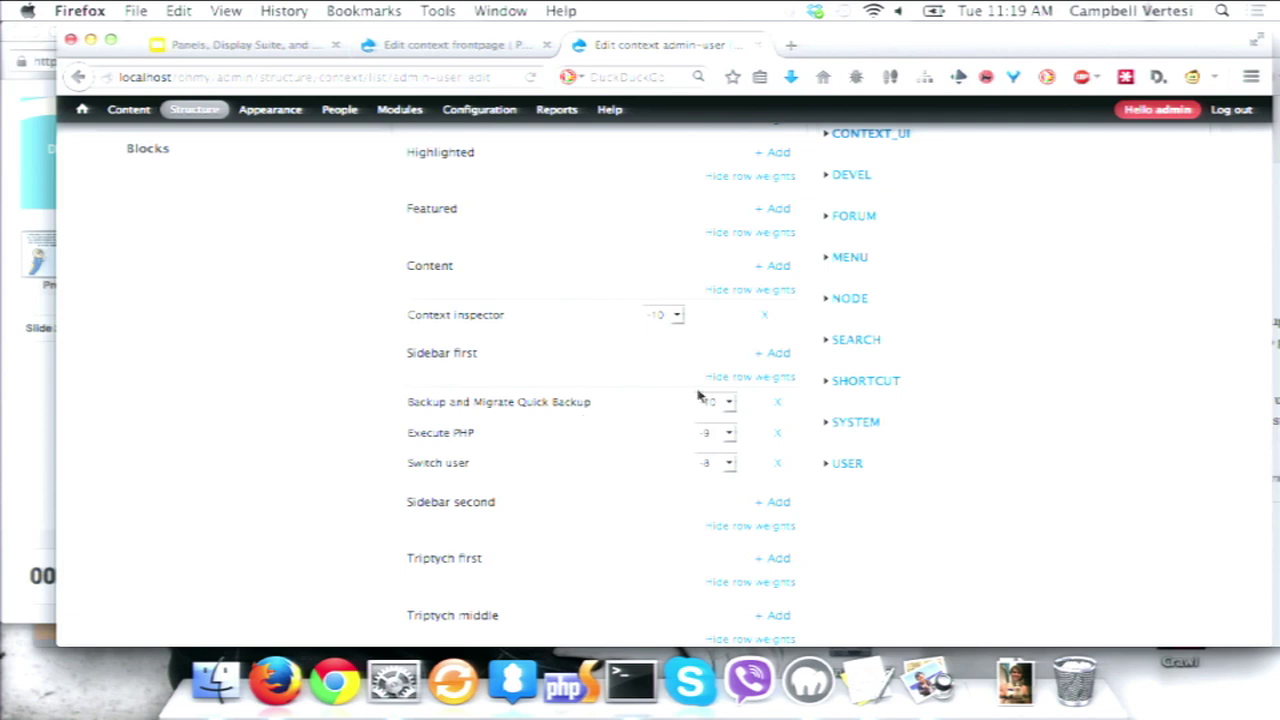
key(ctrl+shift+Tab)
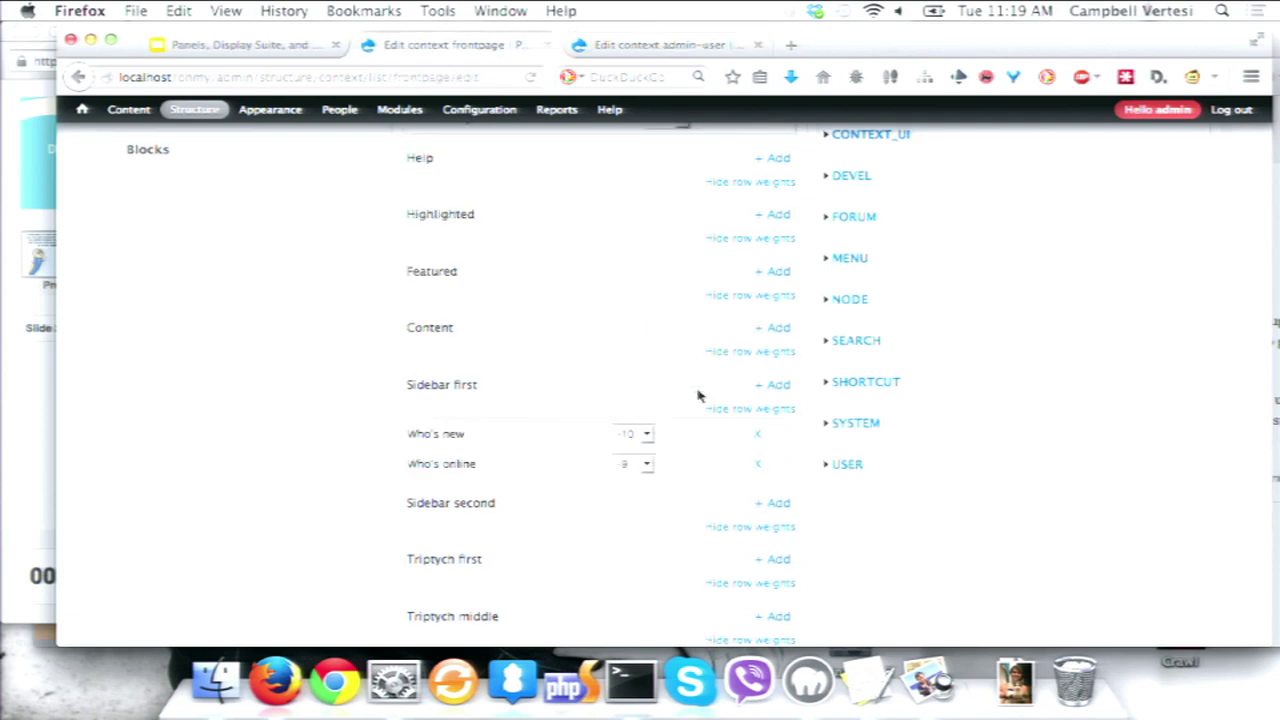
key(ctrl+Tab)
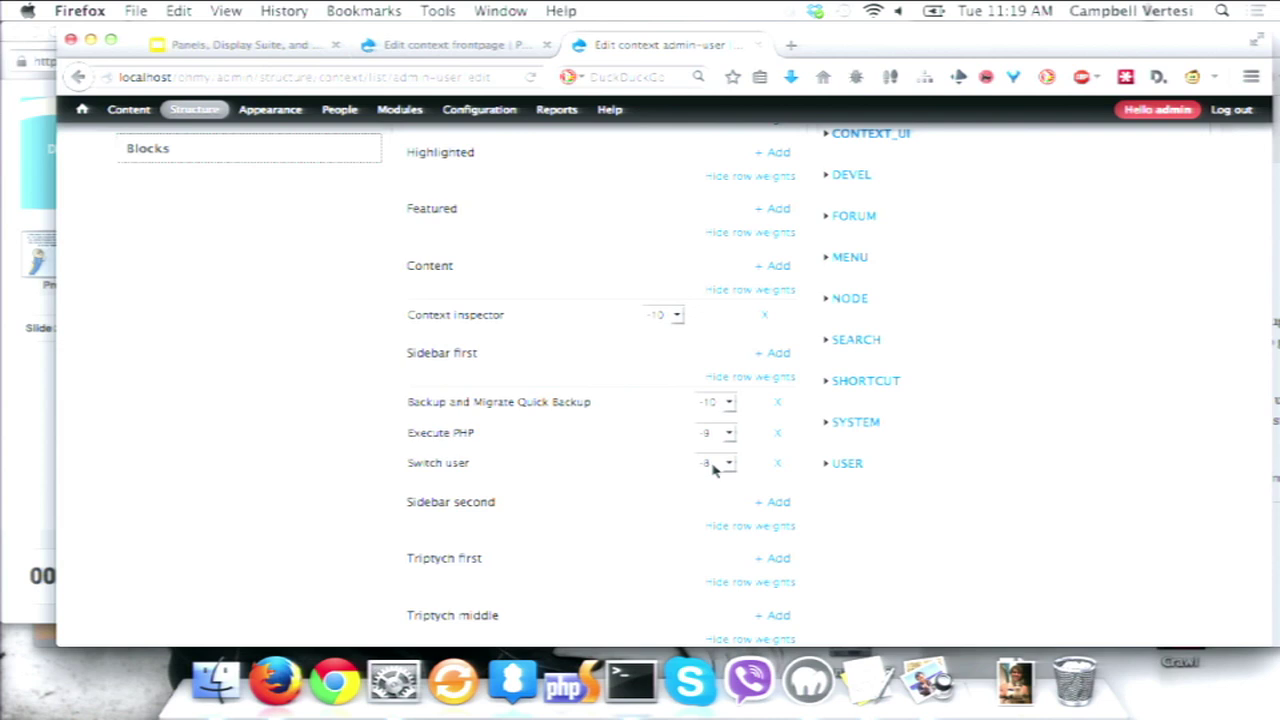
Set the Sidebar first weights to 10 for Backup and Migrate Quick Backup, 11 for Execute PHP and 12 for Switch user
click(728, 403)
scroll(700, 320, down, 3)
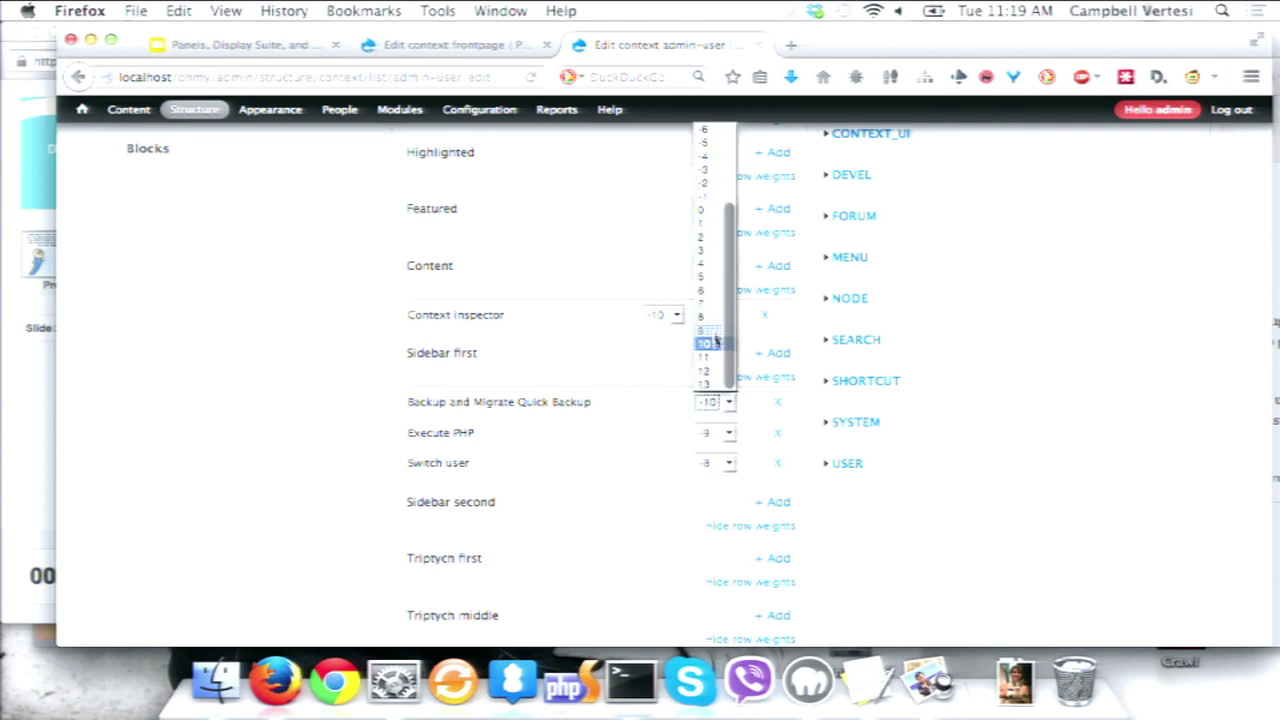
click(712, 345)
click(729, 433)
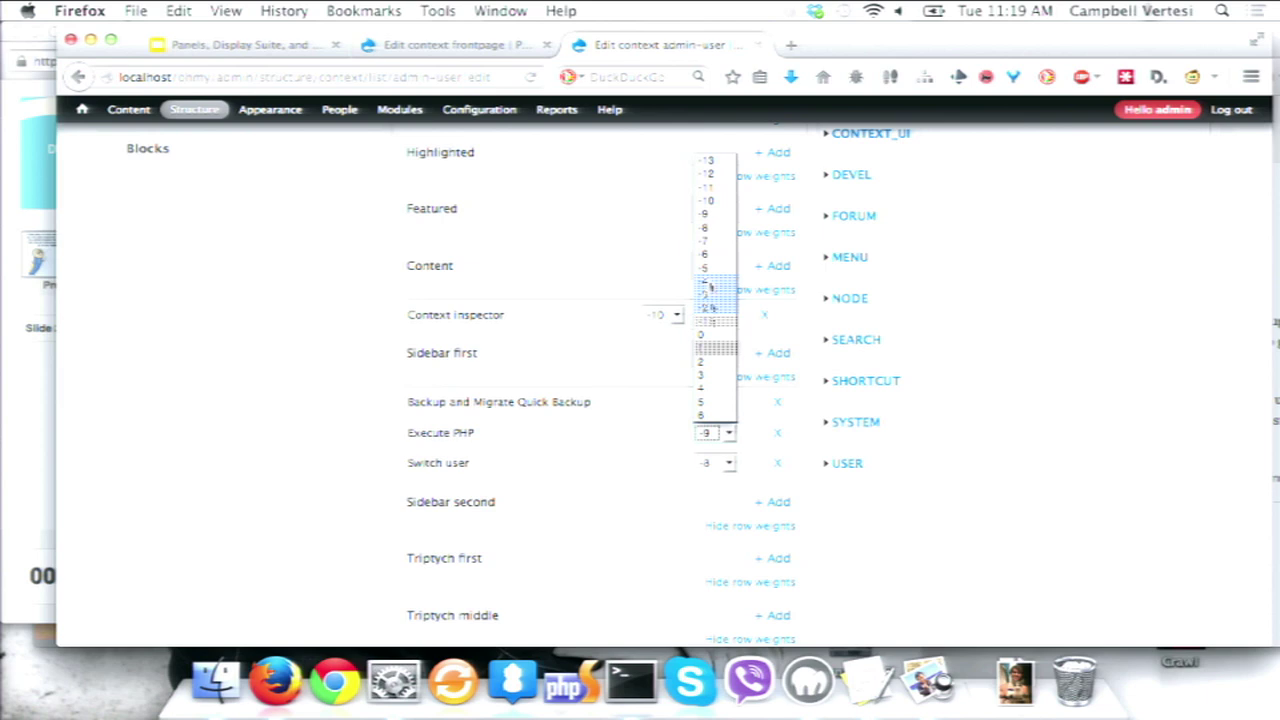
scroll(724, 392, down, 3)
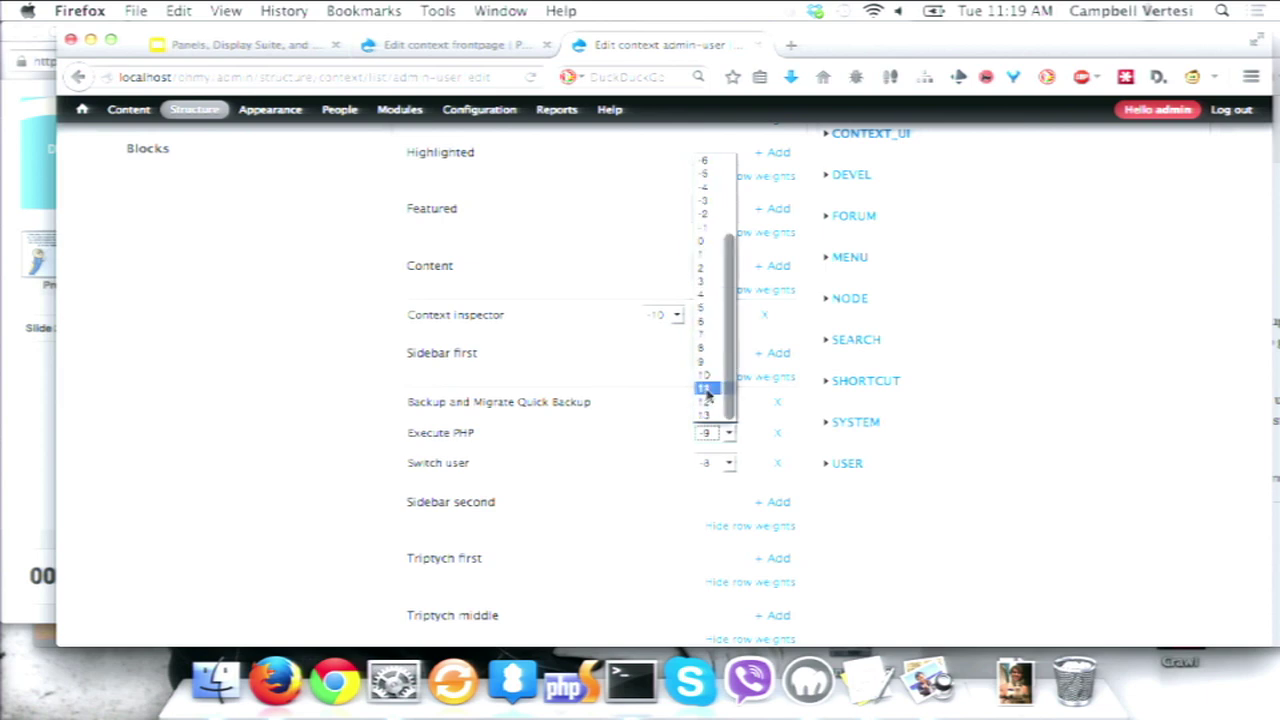
click(715, 388)
click(711, 464)
scroll(711, 447, down, 3)
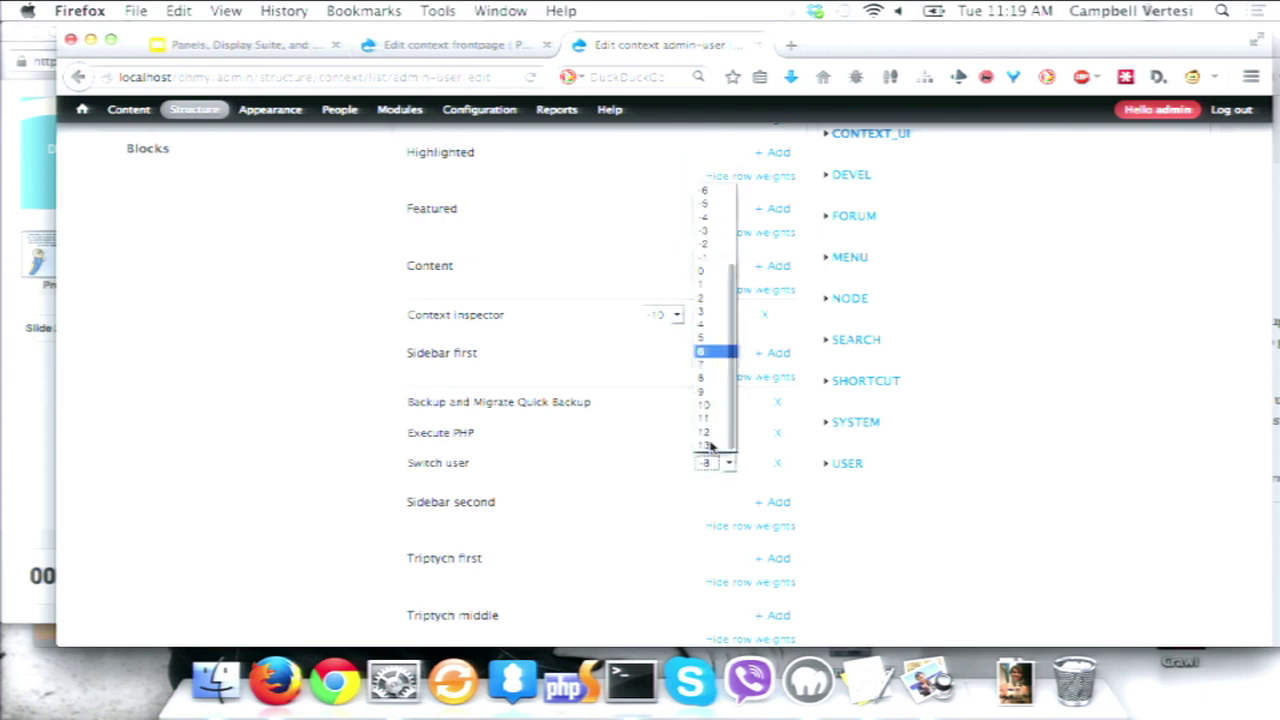
click(706, 432)
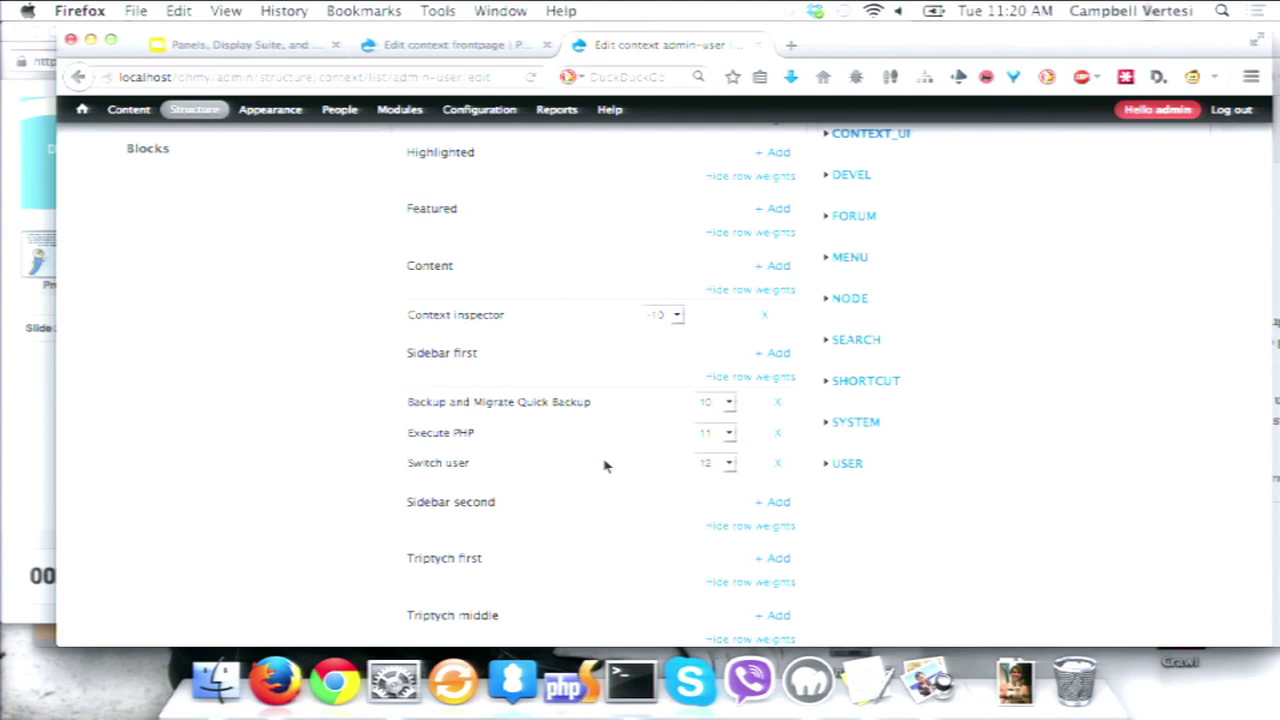
Save the admin-user context and check the order of the sidebar blocks on the front page
scroll(604, 465, down, 10)
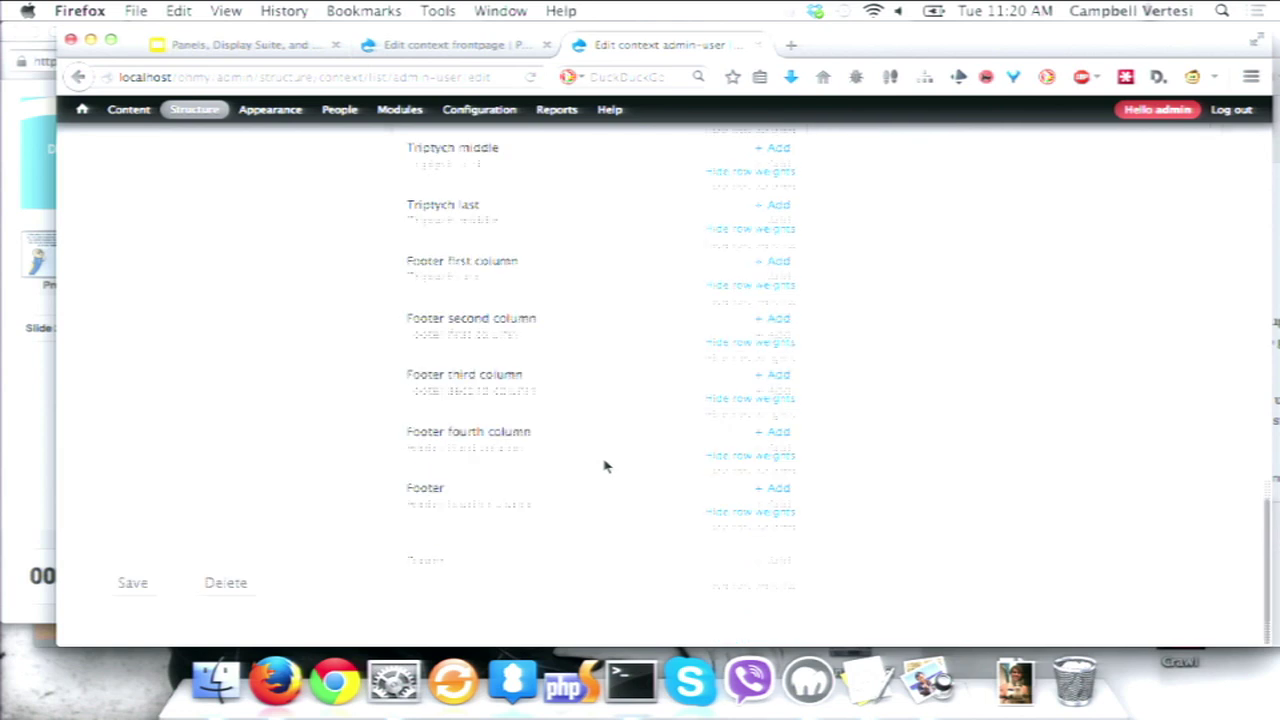
click(133, 582)
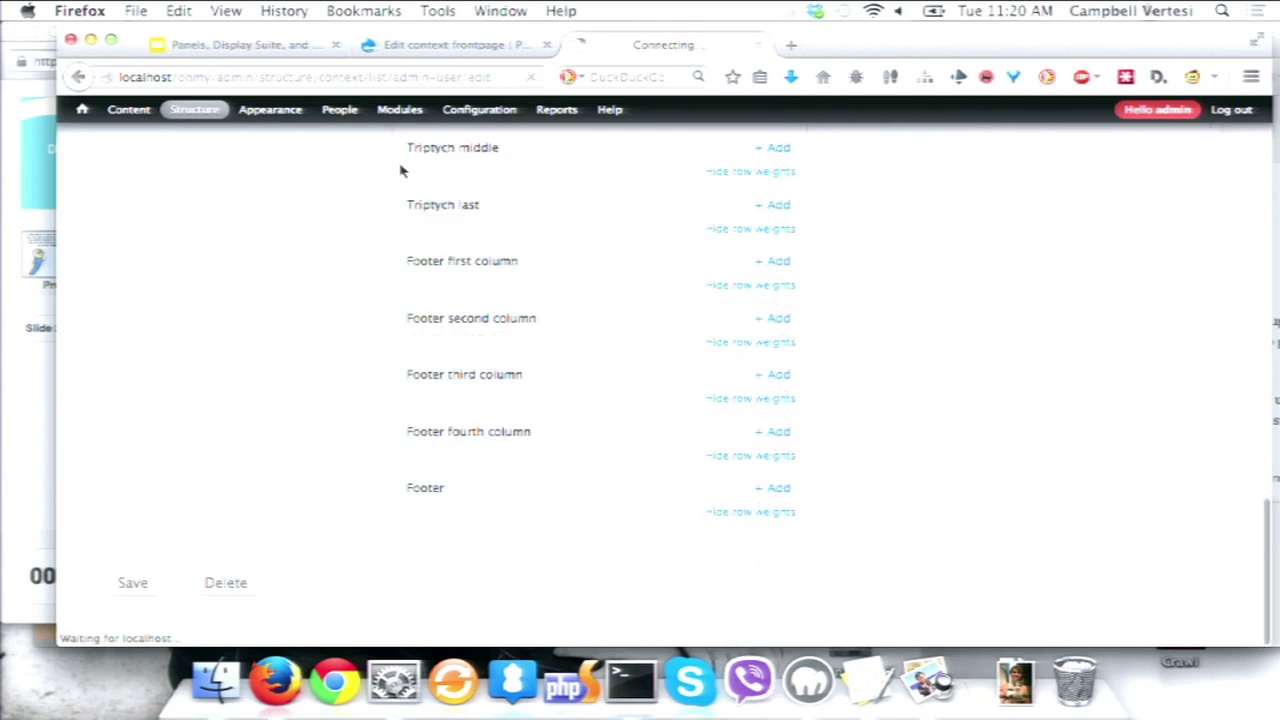
click(80, 116)
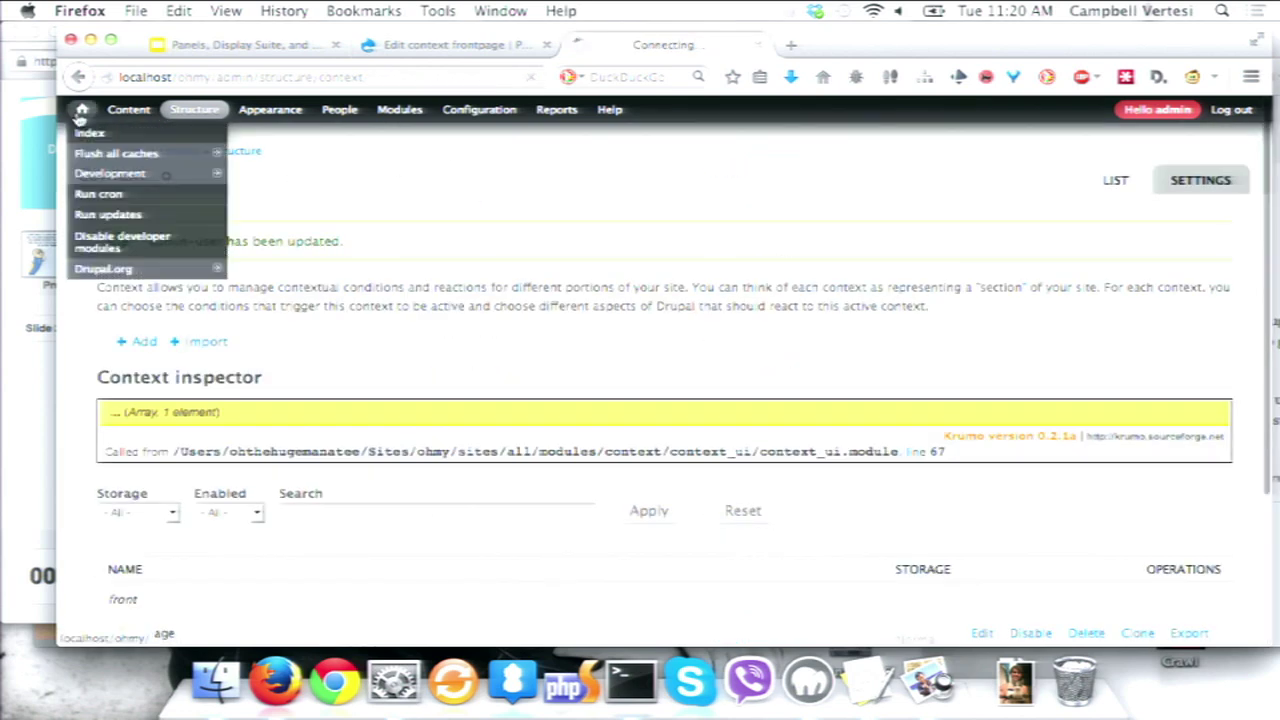
scroll(683, 296, down, 10)
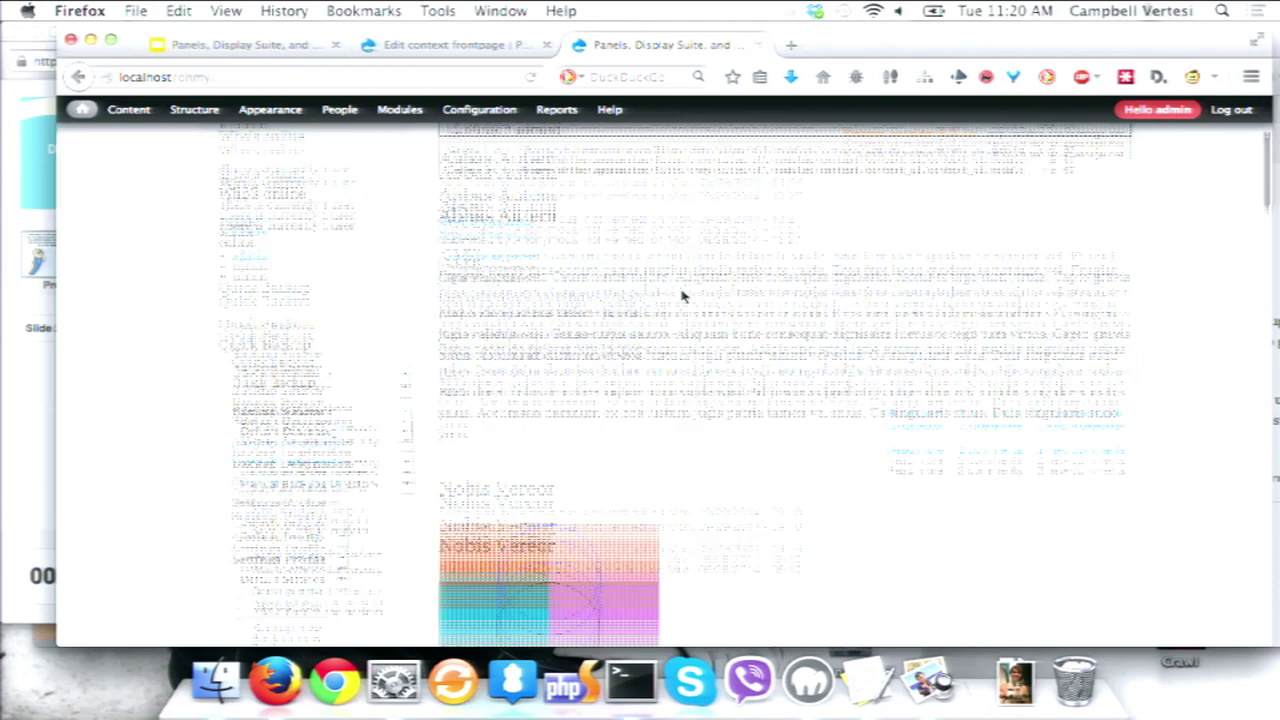
scroll(683, 296, up, 15)
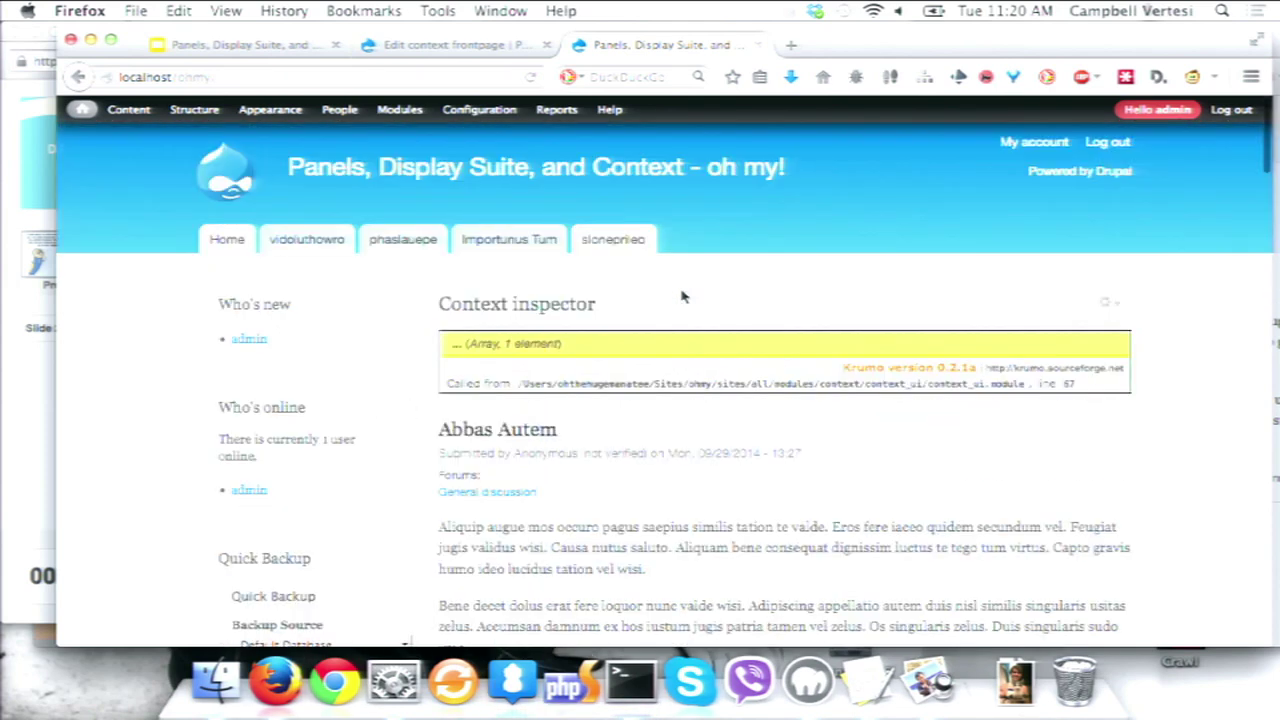
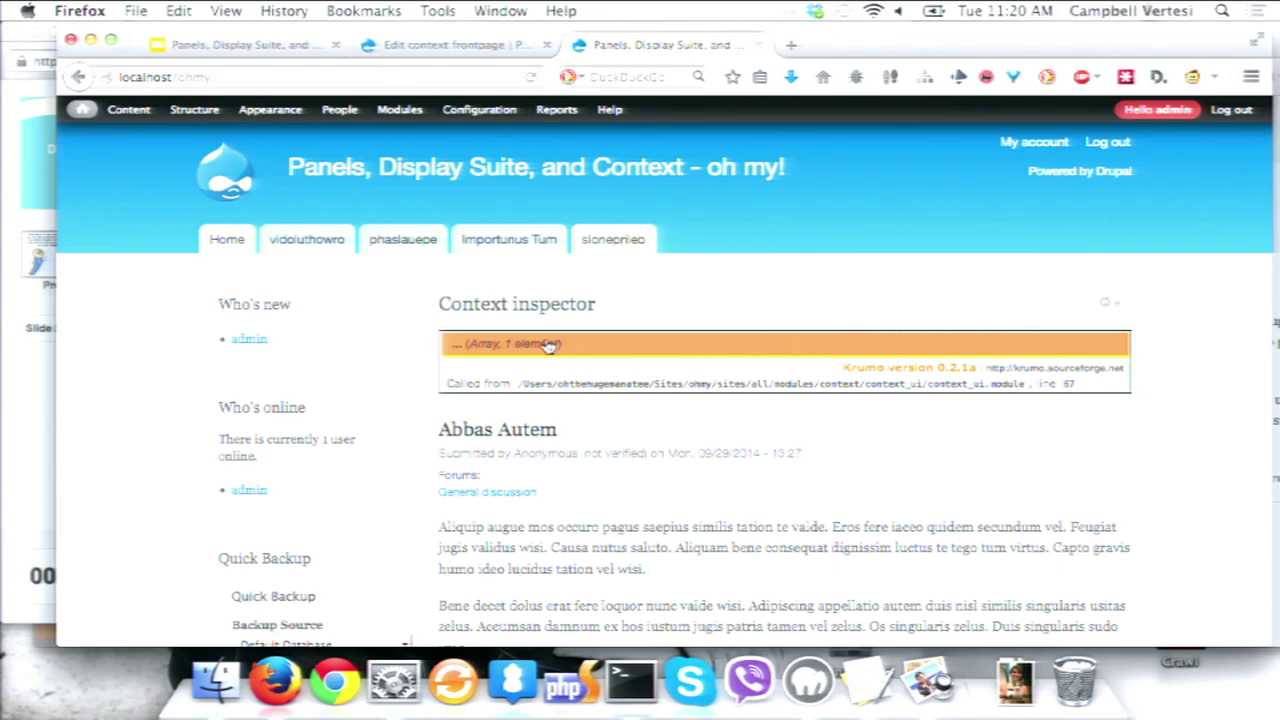
Expand the frontpage context in the Context inspector down to the values of its path condition
click(609, 346)
click(603, 370)
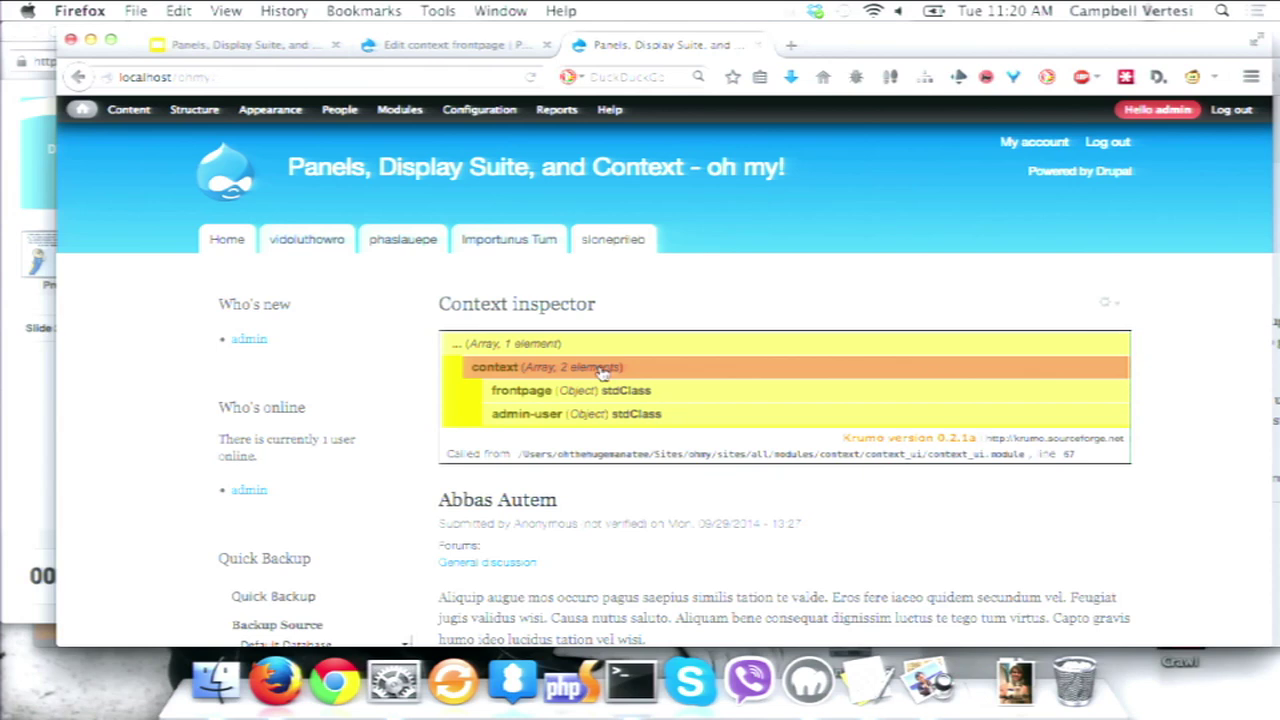
click(766, 397)
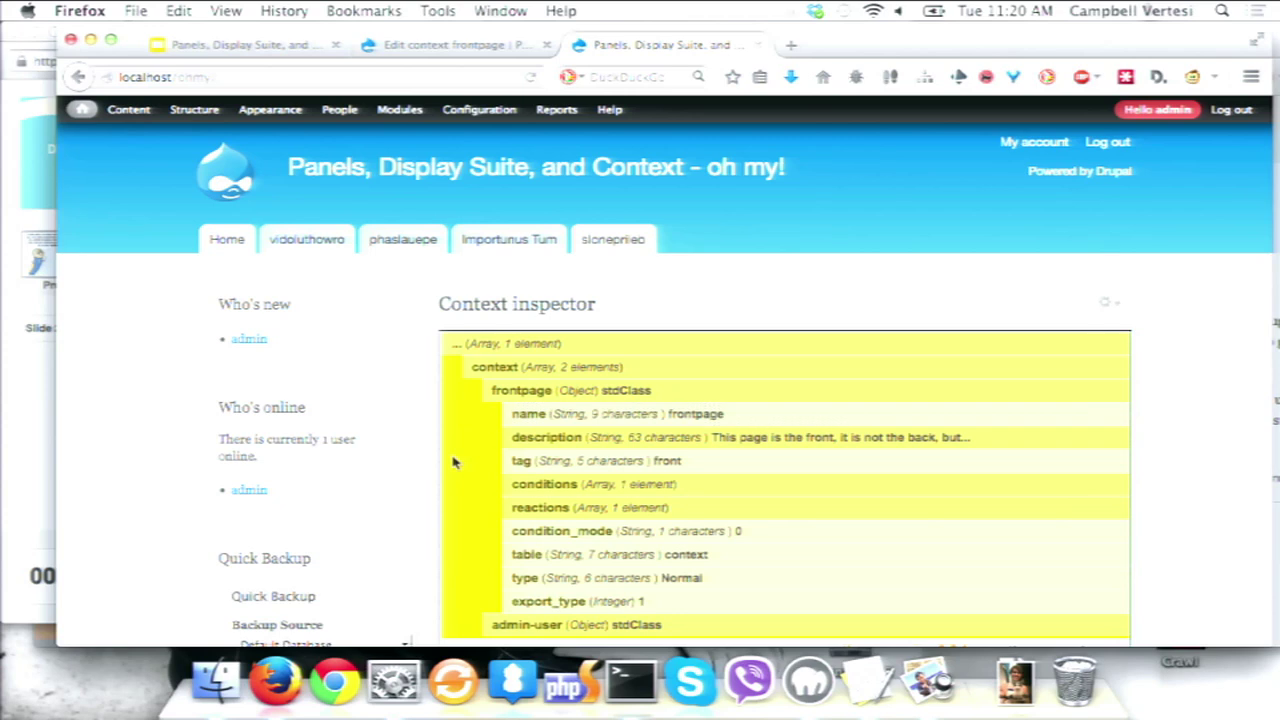
scroll(453, 462, down, 2)
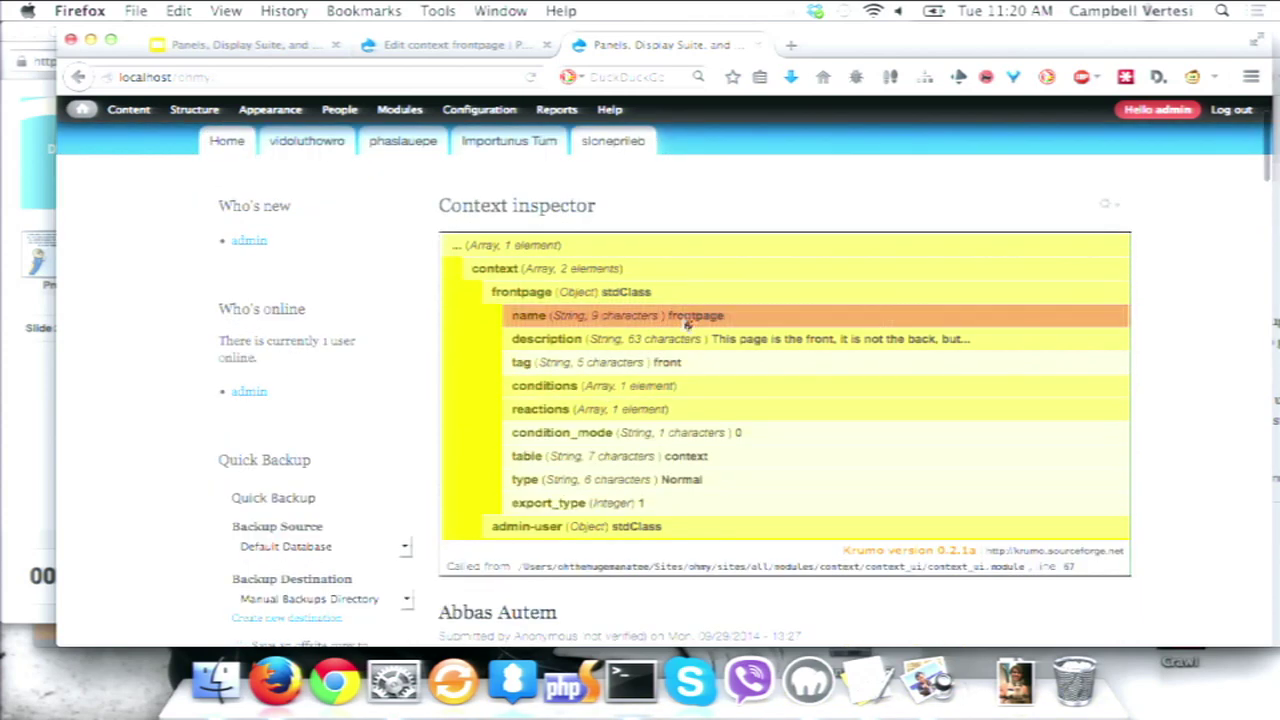
click(665, 386)
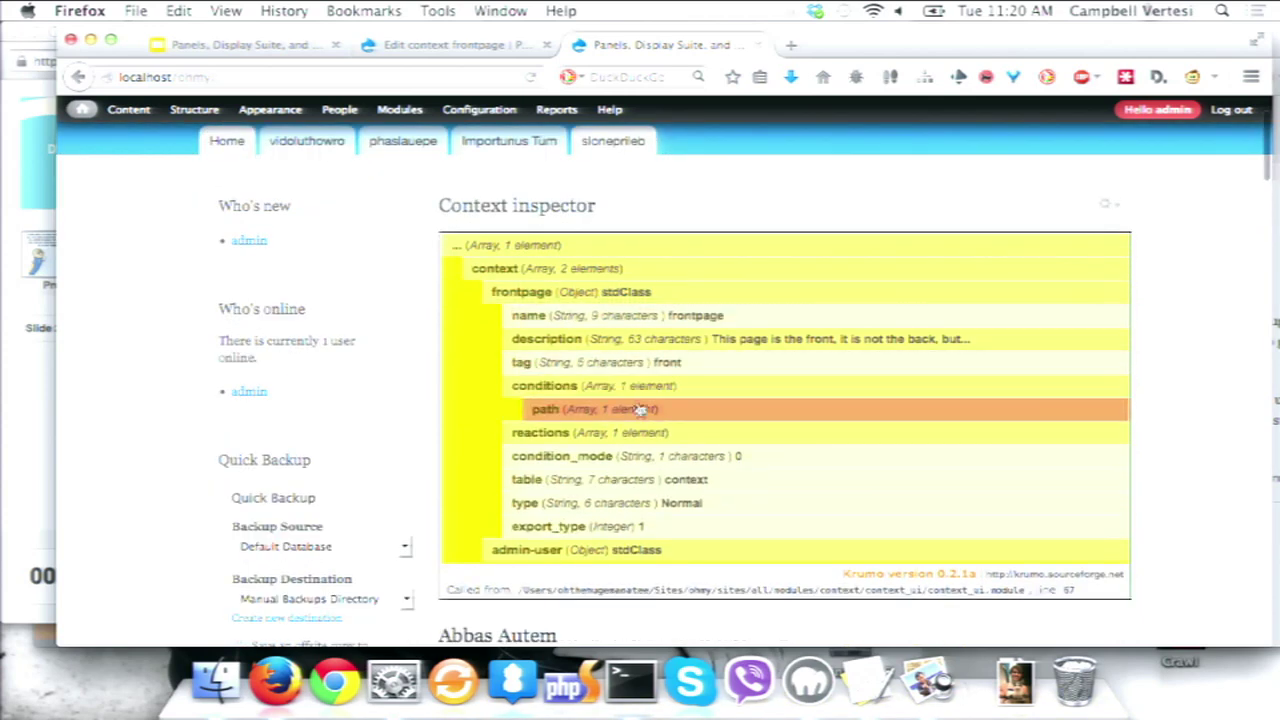
click(661, 414)
click(663, 432)
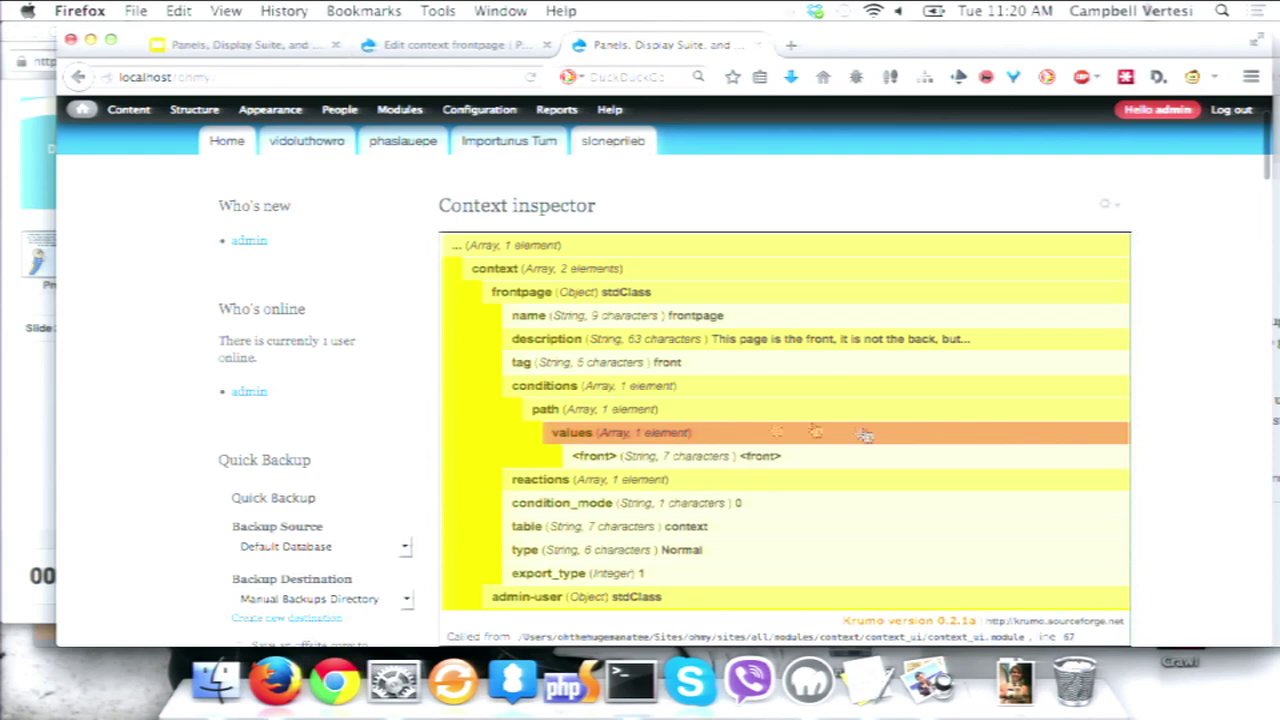
Inspect the frontpage context's block reactions down to the system-powered-by details, and collapse the Context inspector tree
click(749, 484)
click(723, 504)
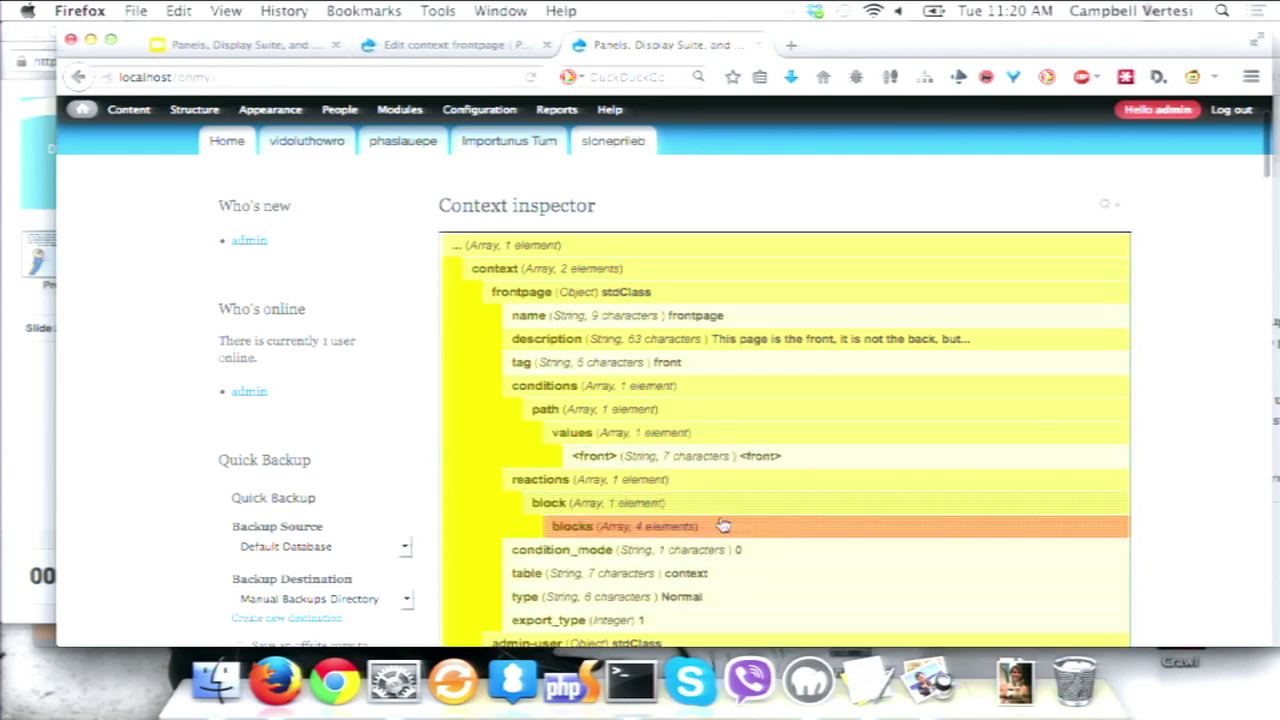
click(723, 527)
scroll(723, 527, down, 2)
click(702, 470)
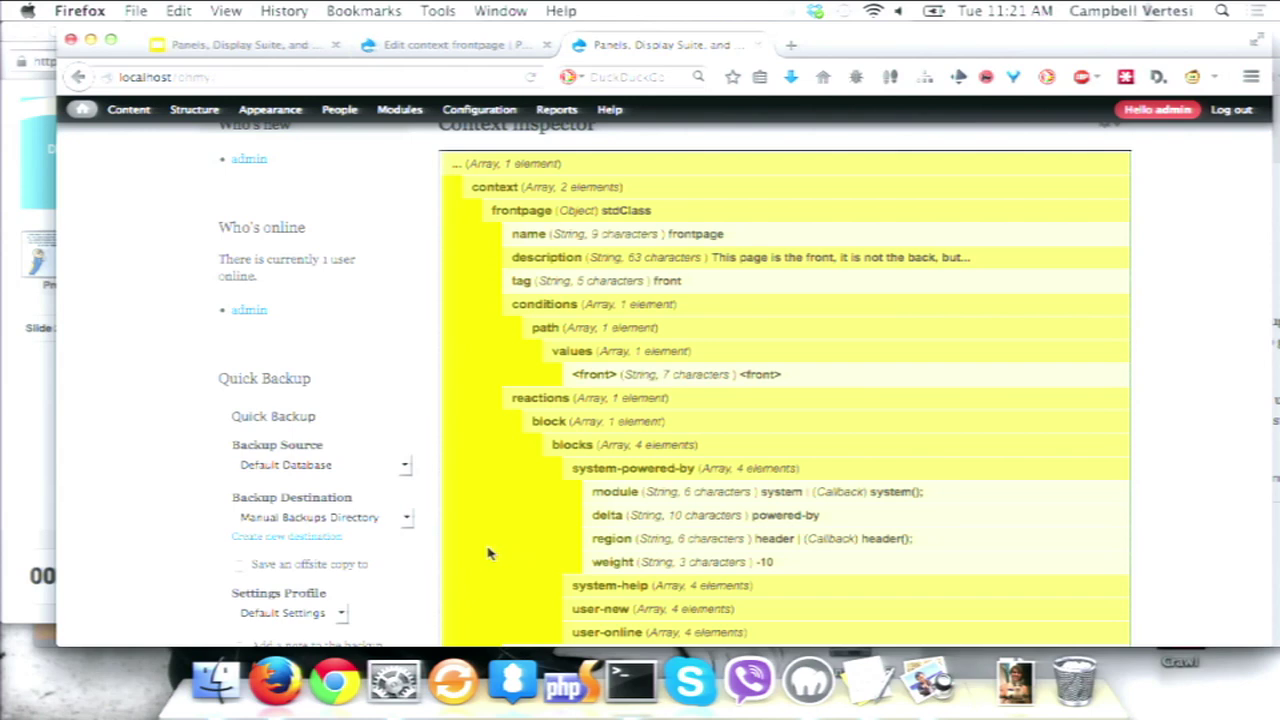
click(570, 165)
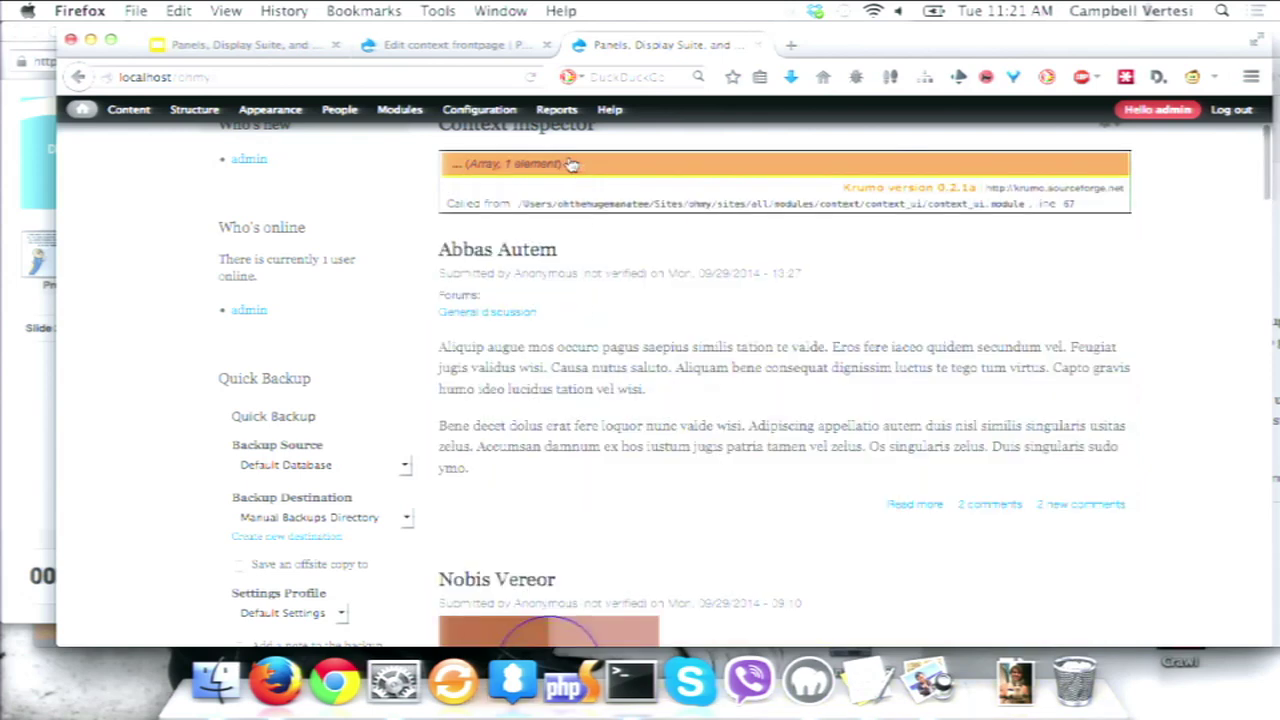
Switch to the TextEdit notes to review the remaining Context demo points, and return to Firefox
click(868, 678)
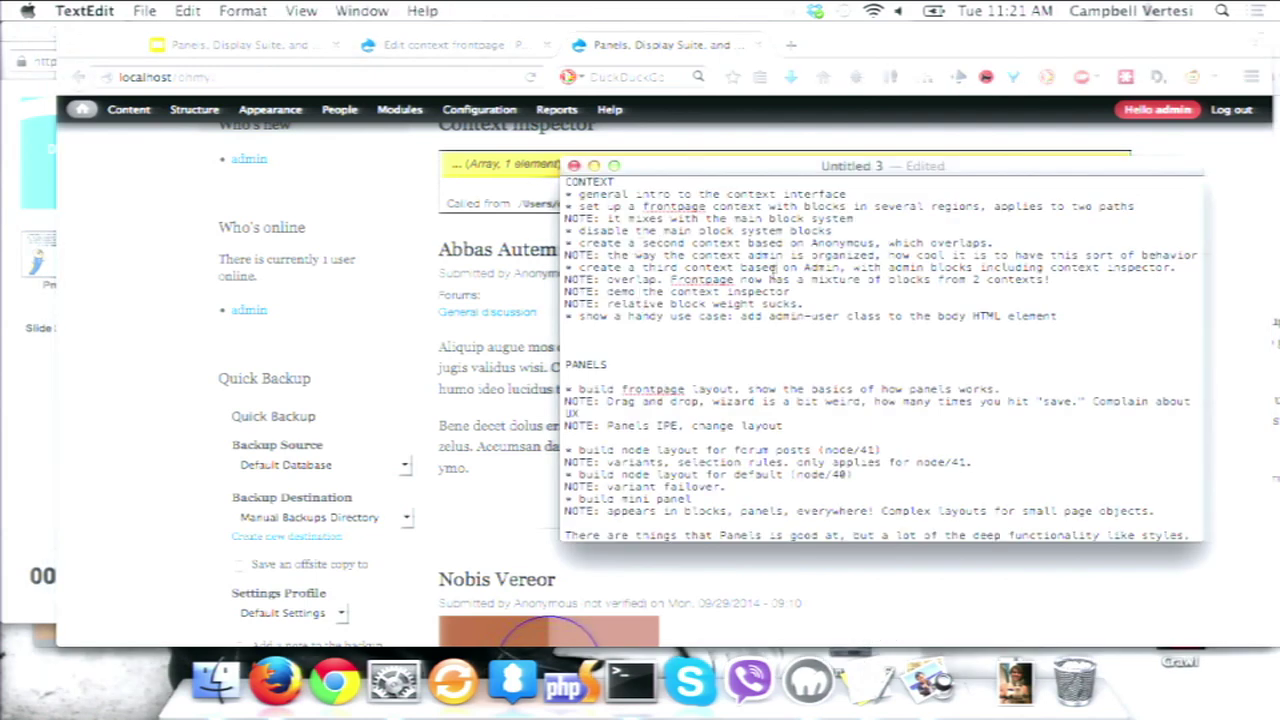
click(810, 304)
click(764, 315)
click(471, 355)
Open the admin-user context for editing from the site's context list and go to its Reactions section
click(430, 44)
scroll(267, 390, up, 15)
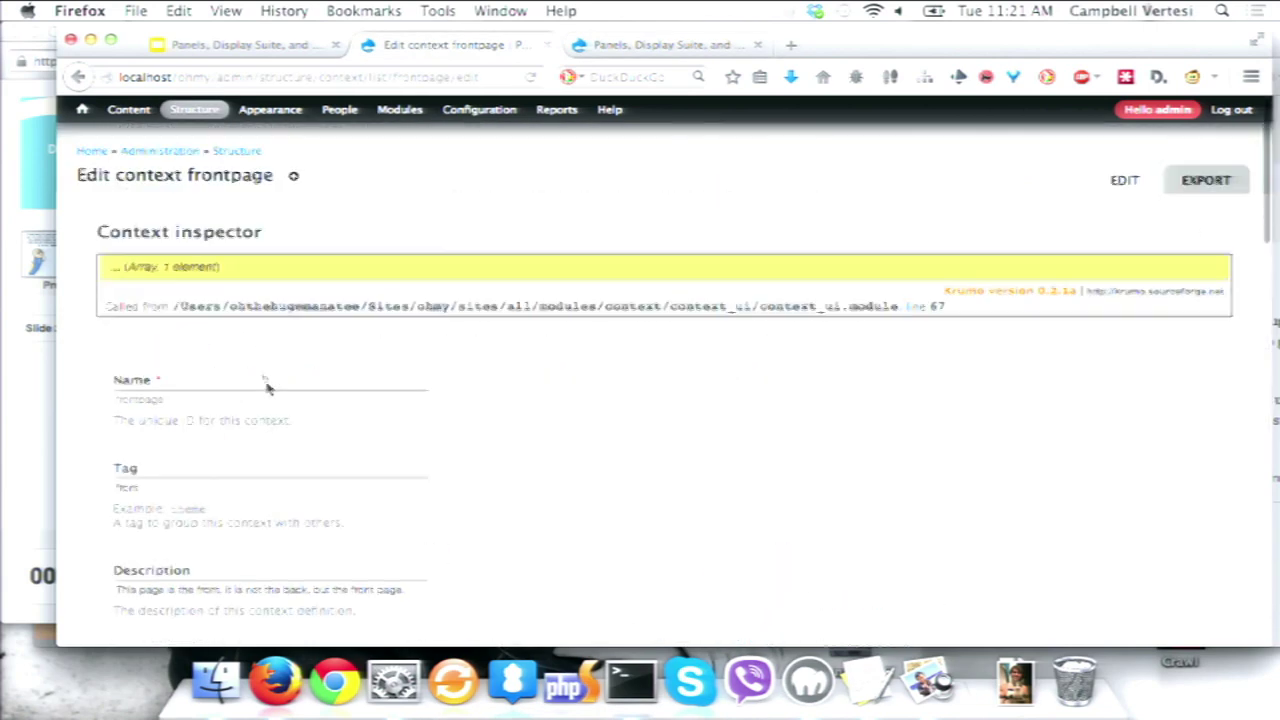
mouse_move(192, 118)
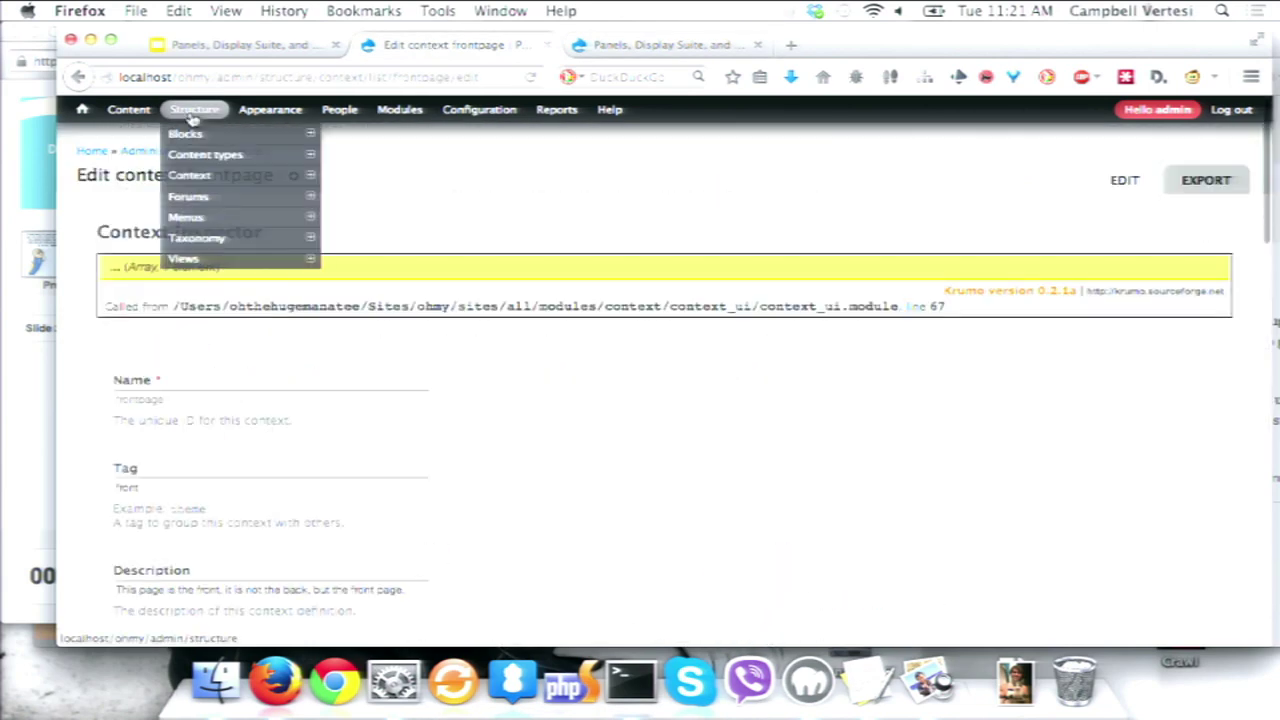
mouse_move(271, 157)
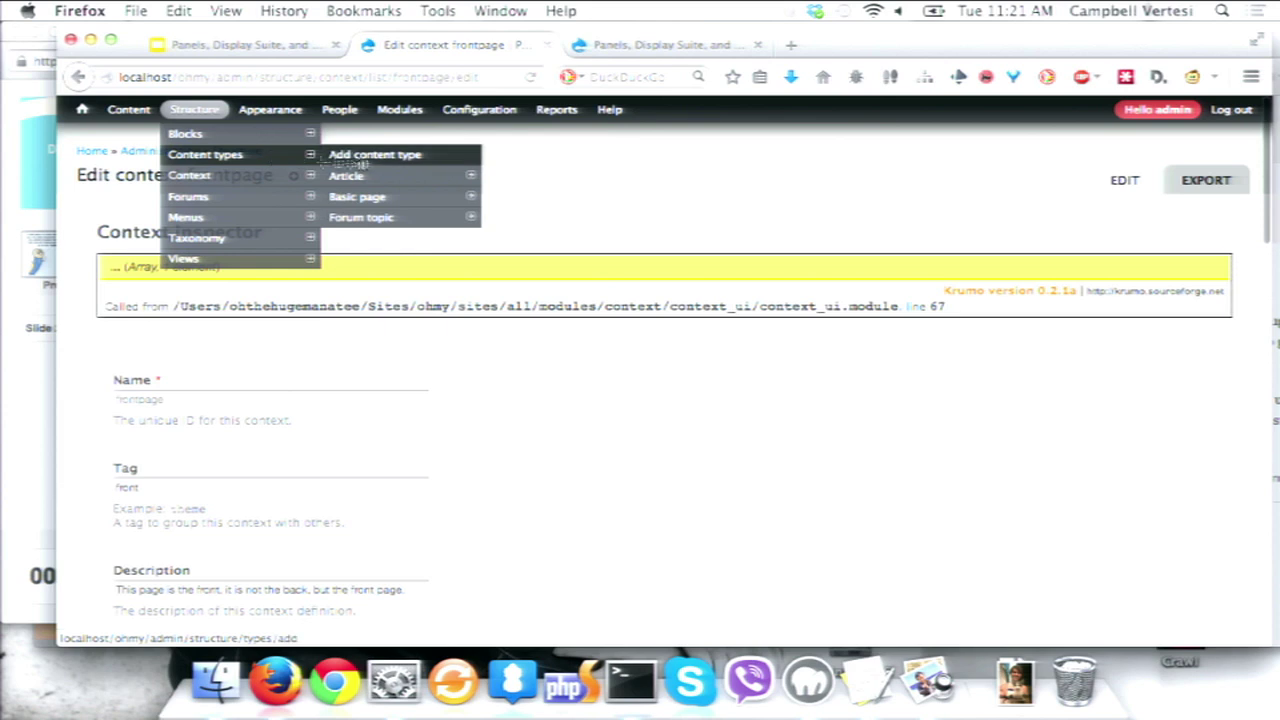
click(253, 178)
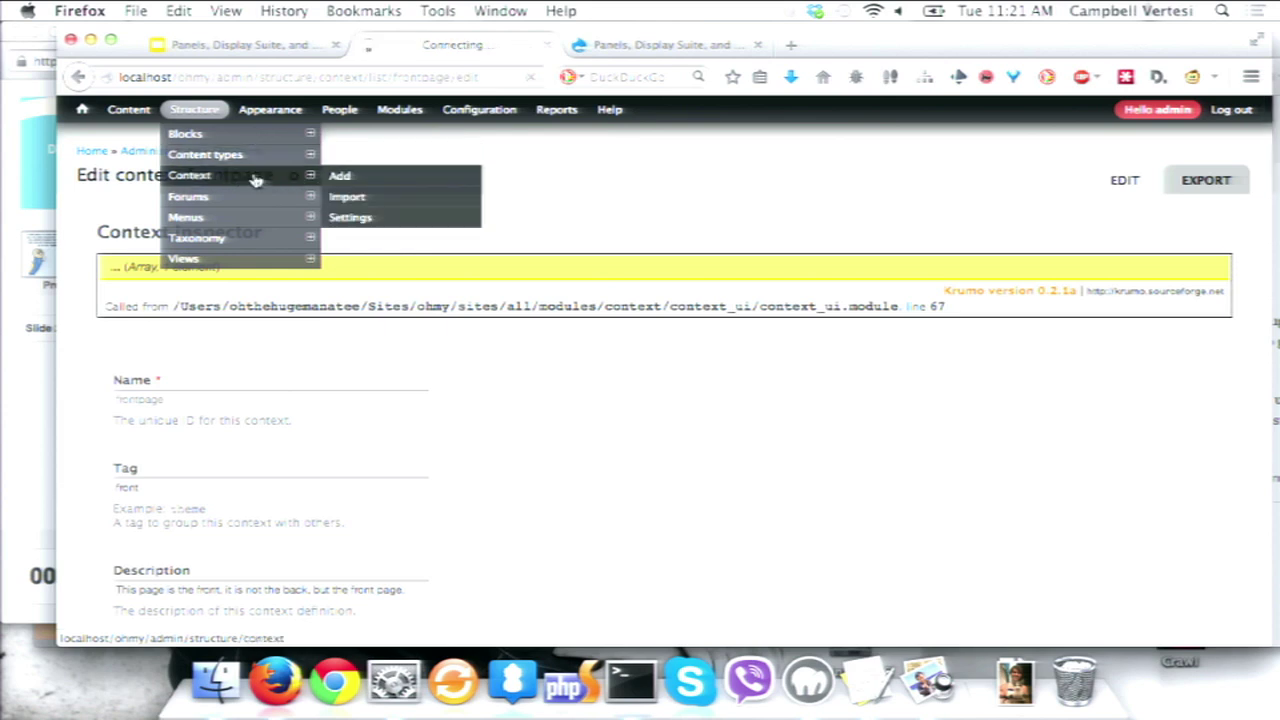
scroll(440, 311, down, 2)
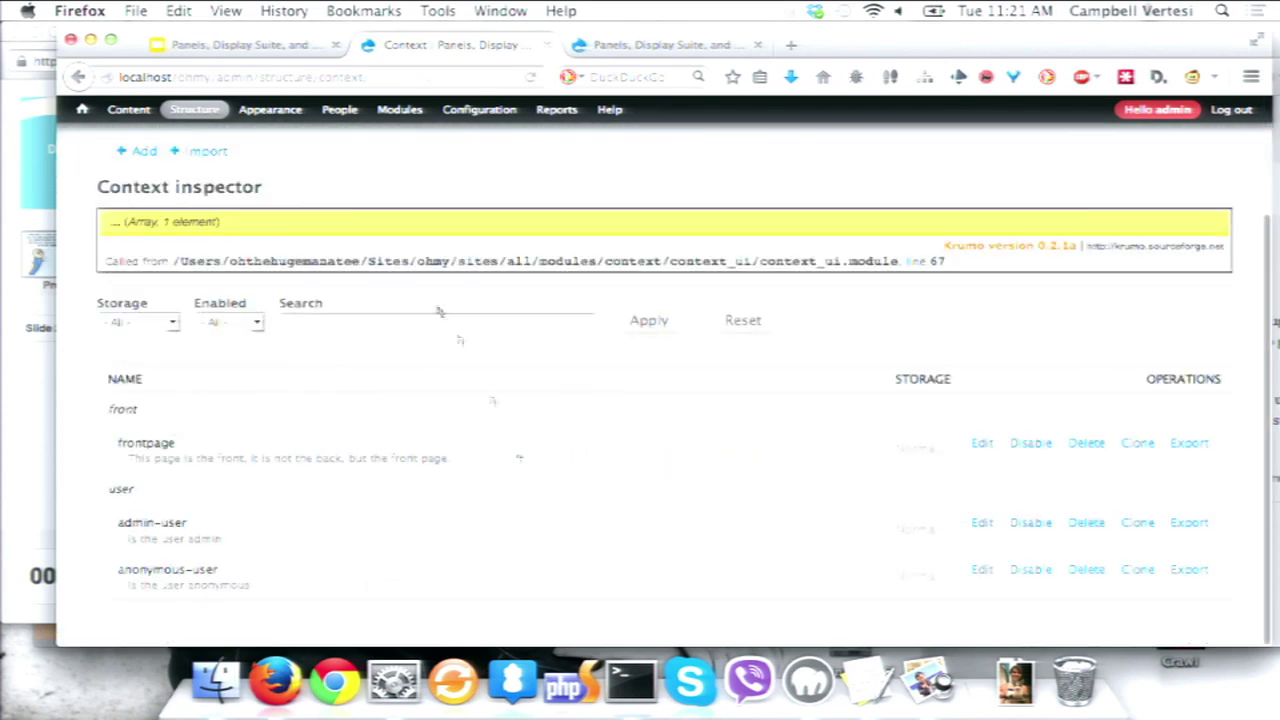
click(981, 523)
scroll(305, 551, down, 10)
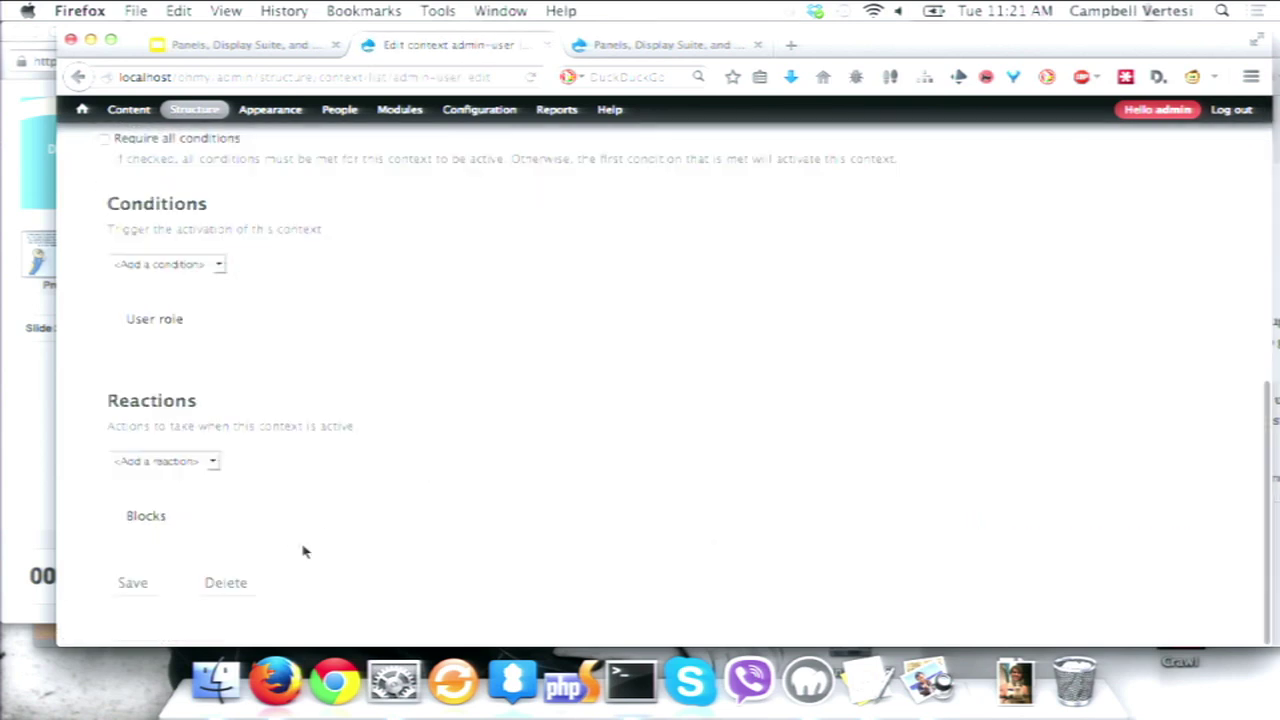
Add a Theme HTML reaction with the section class admin-user to the admin-user context and save it
click(171, 462)
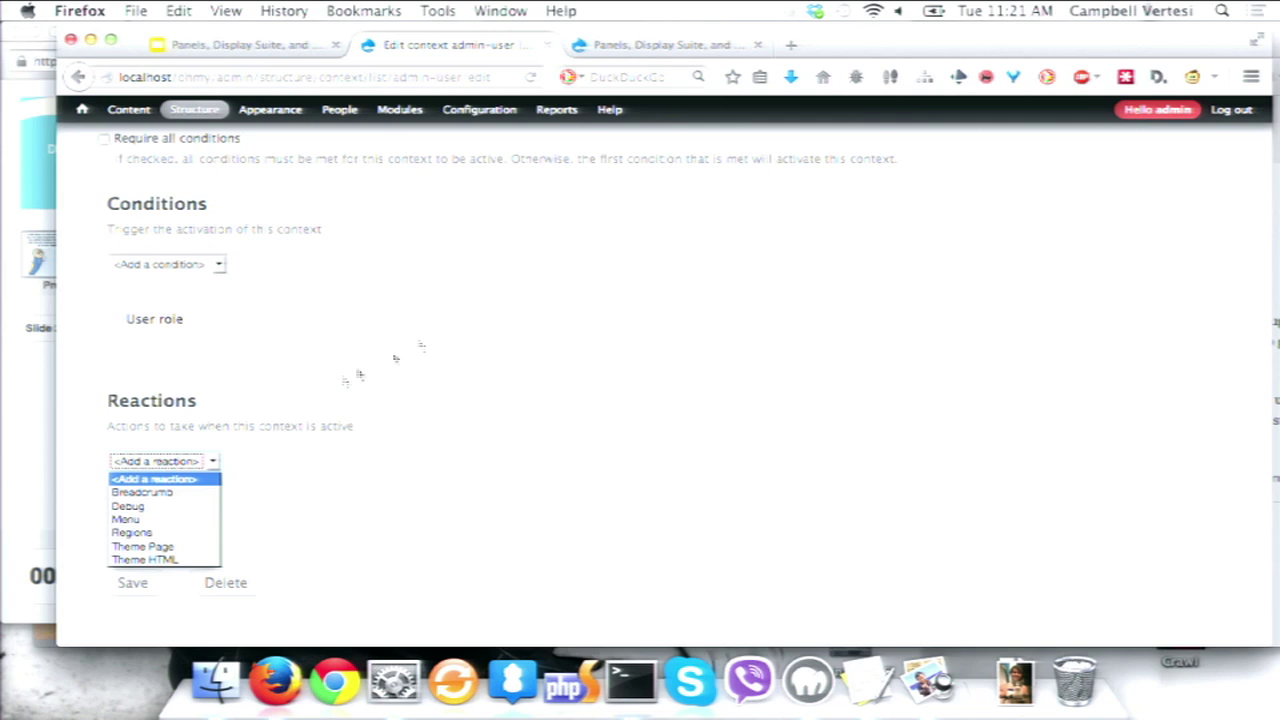
click(150, 559)
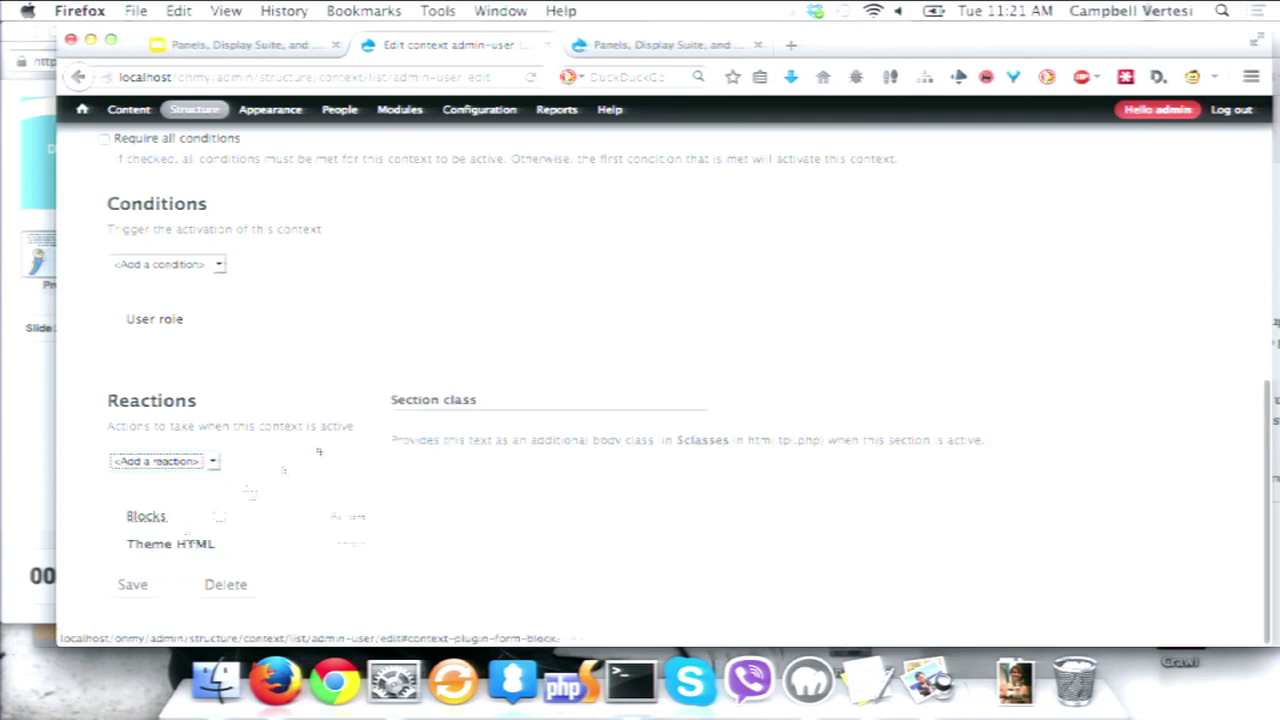
click(426, 425)
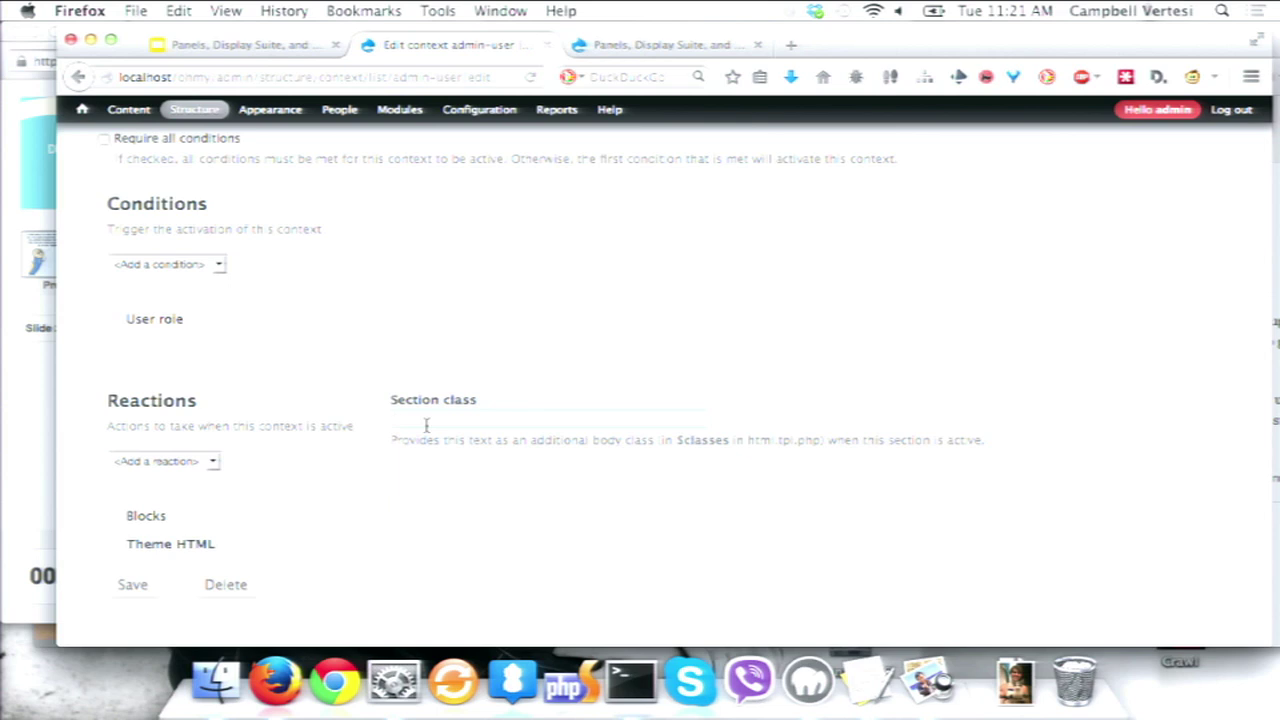
text(admin)
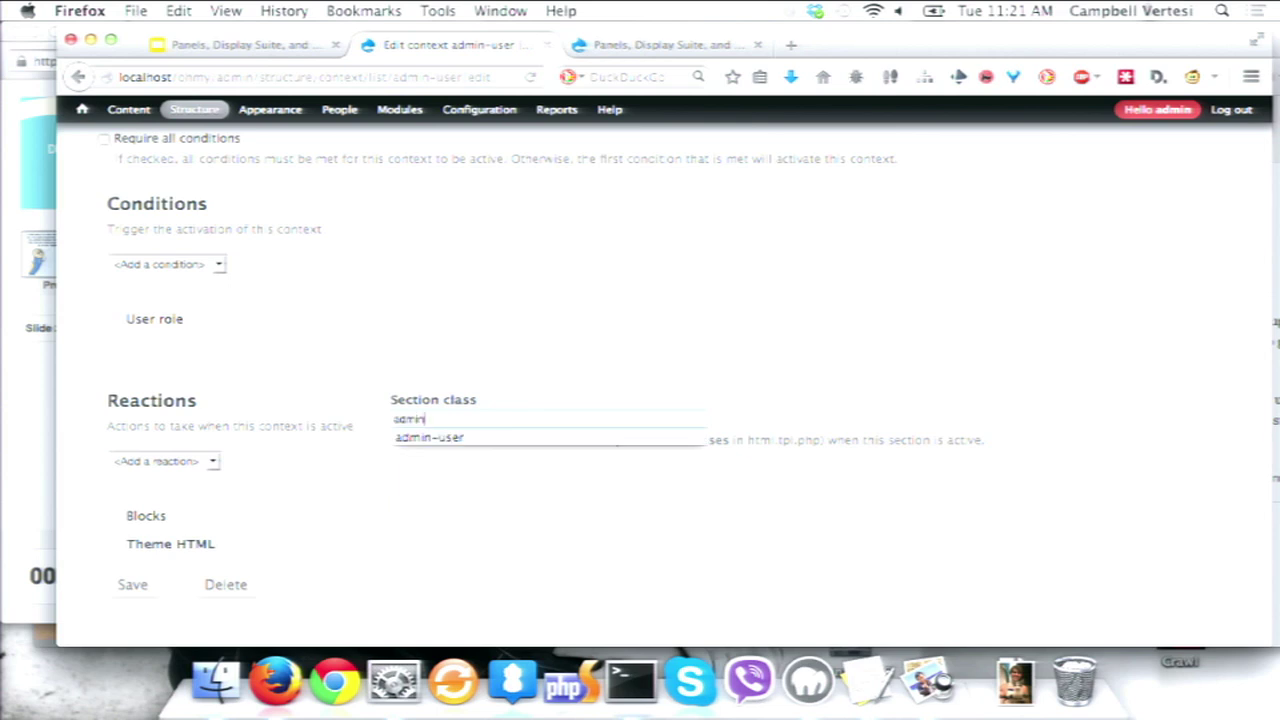
text(-user)
click(132, 584)
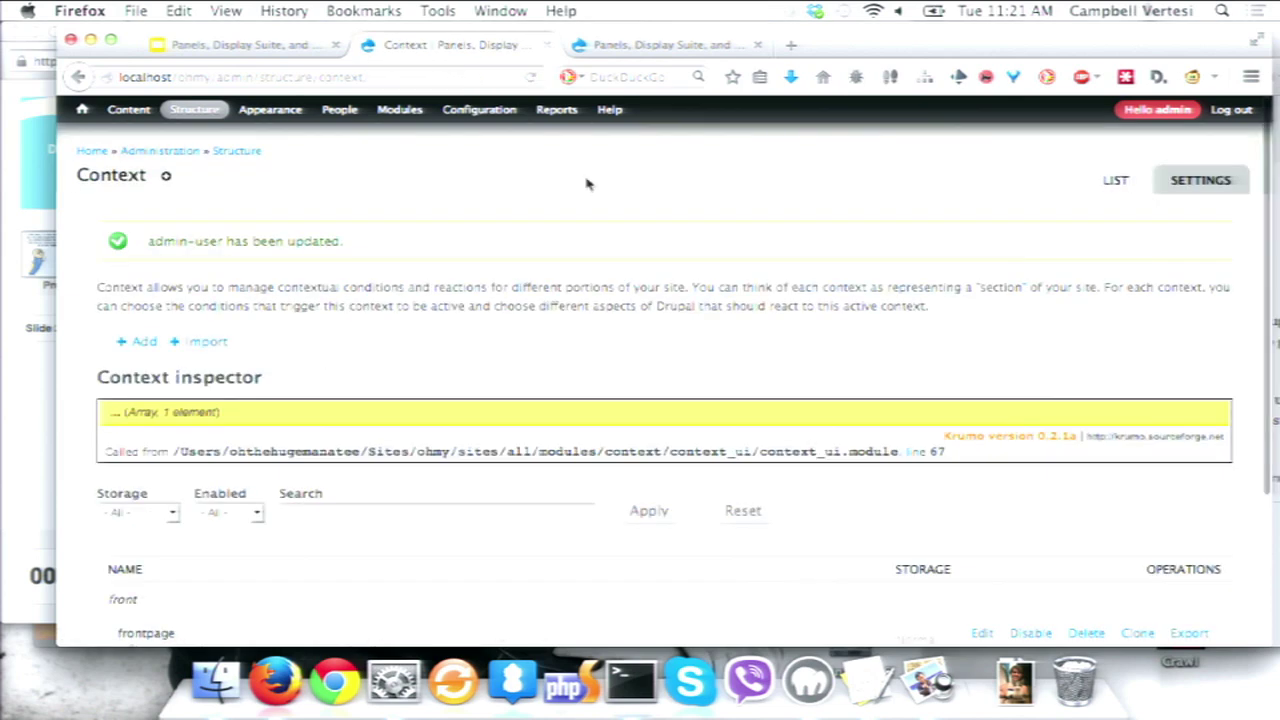
Inspect the body element's classes on the front page with the browser's element inspector, and close the inspector
click(86, 151)
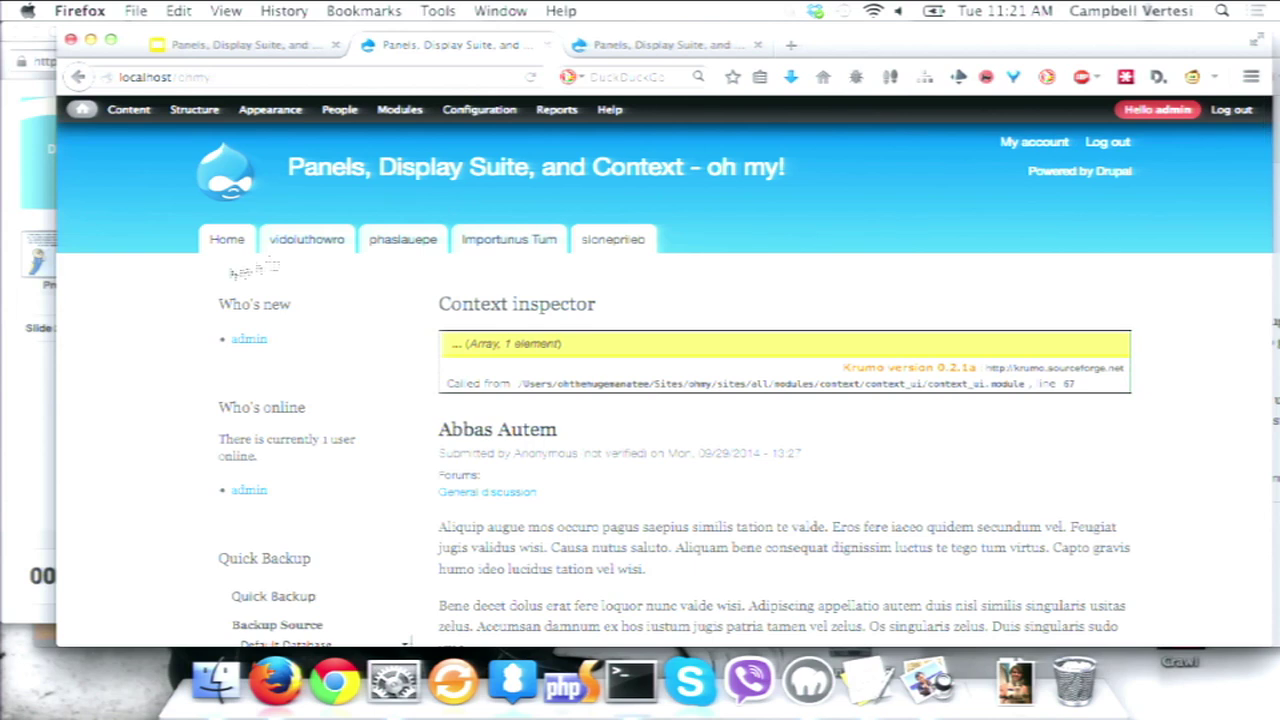
right_click(160, 271)
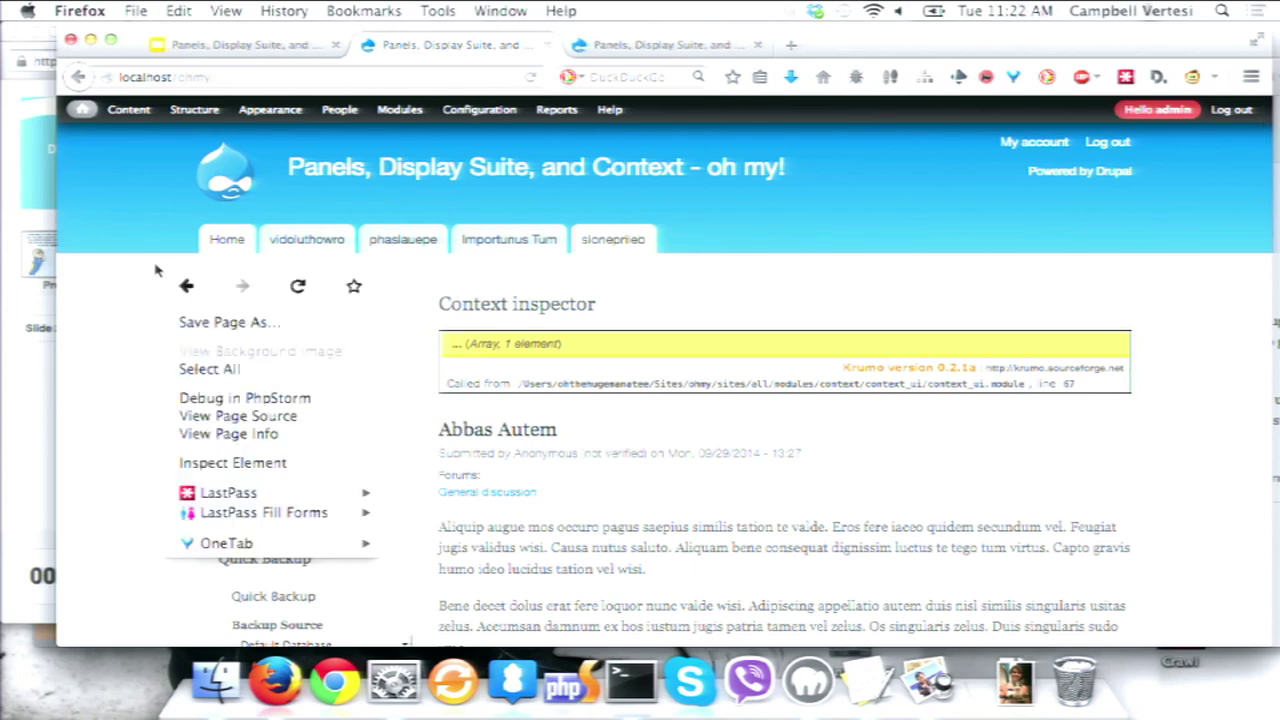
click(210, 462)
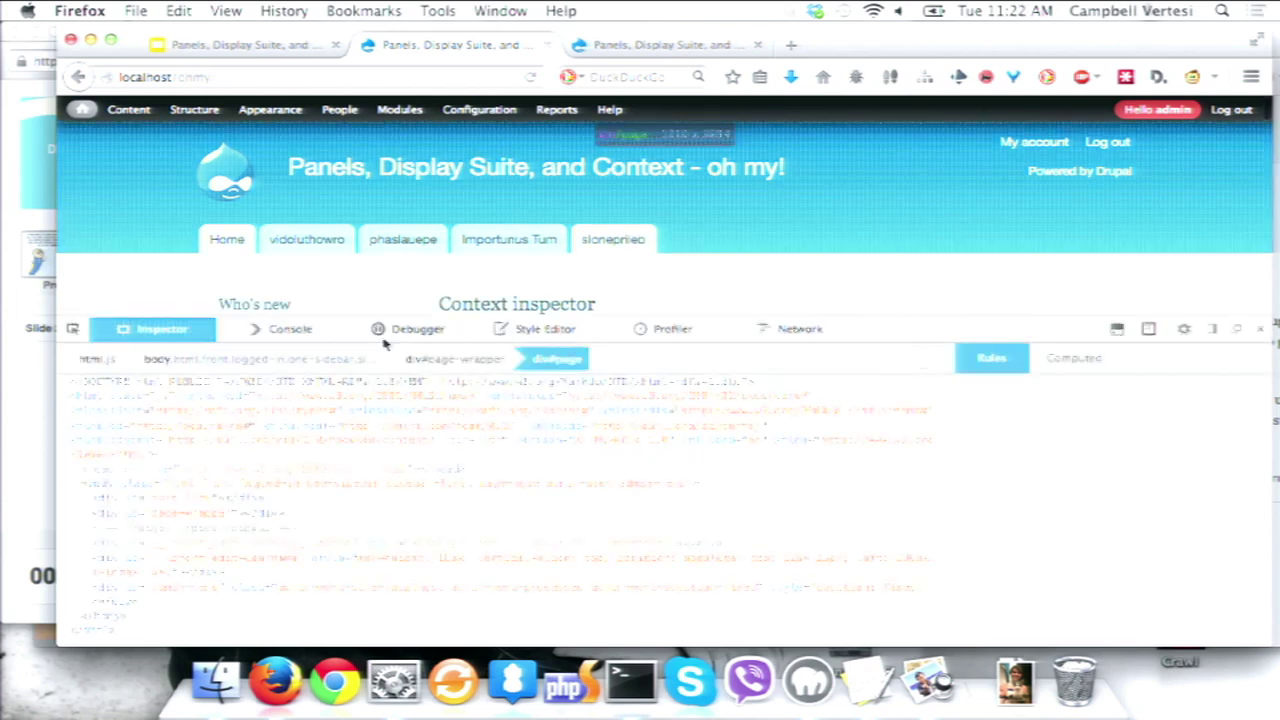
click(115, 484)
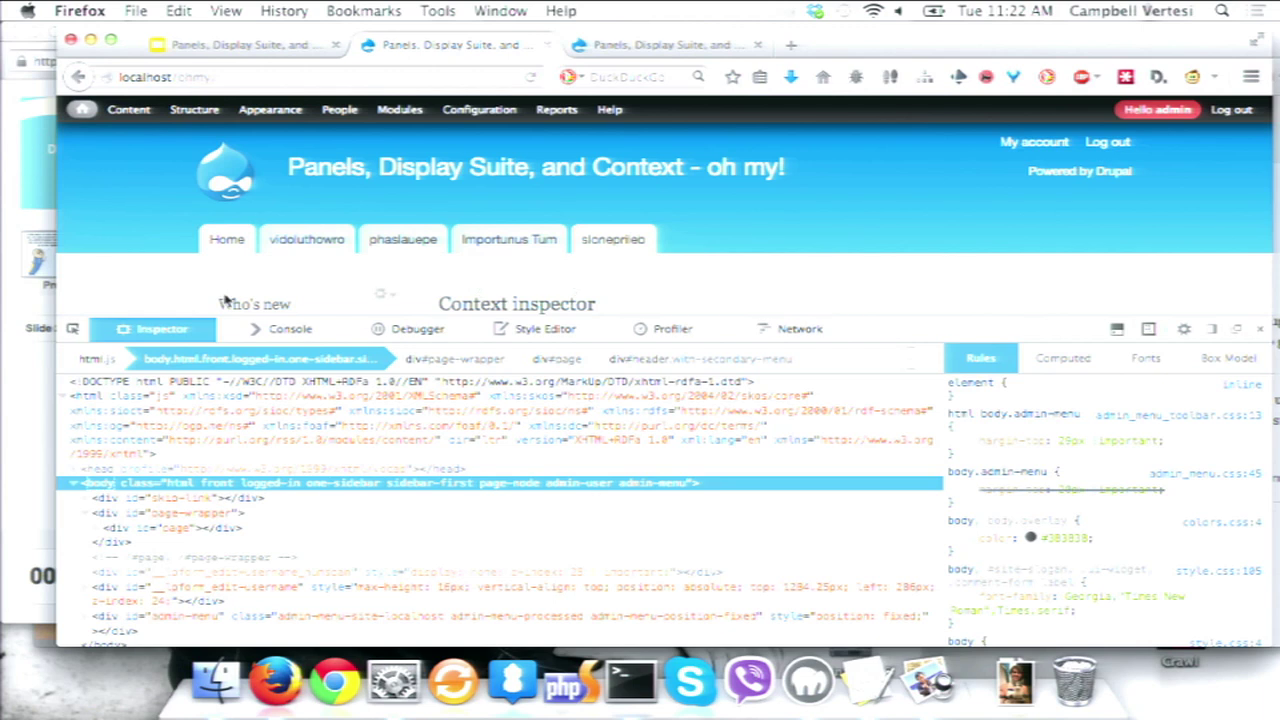
click(1260, 333)
key(ctrl+Up)
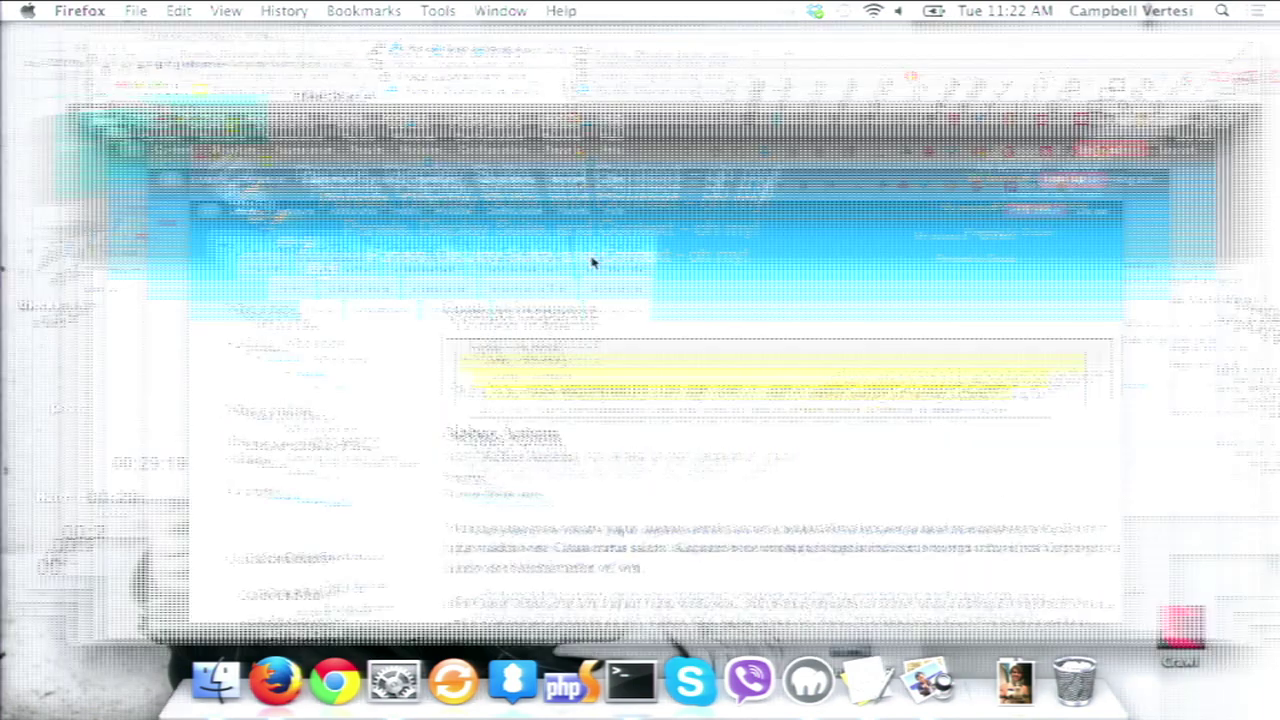
key(ctrl+Up)
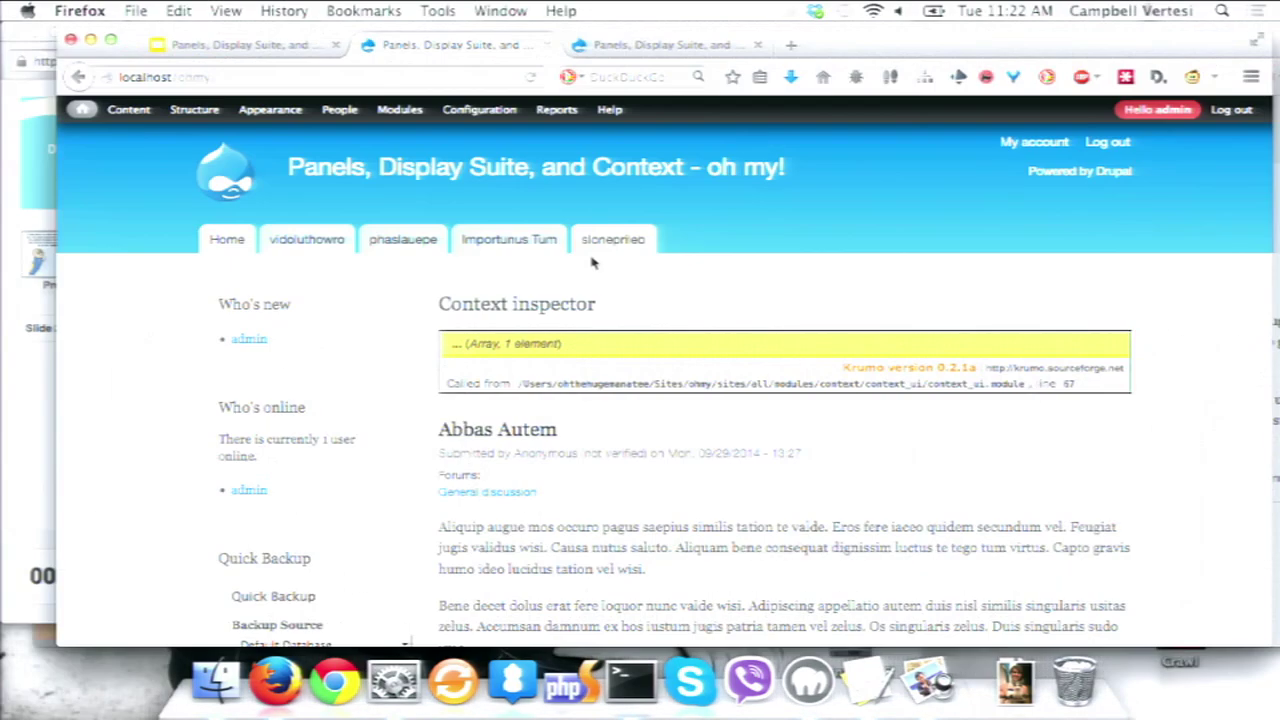
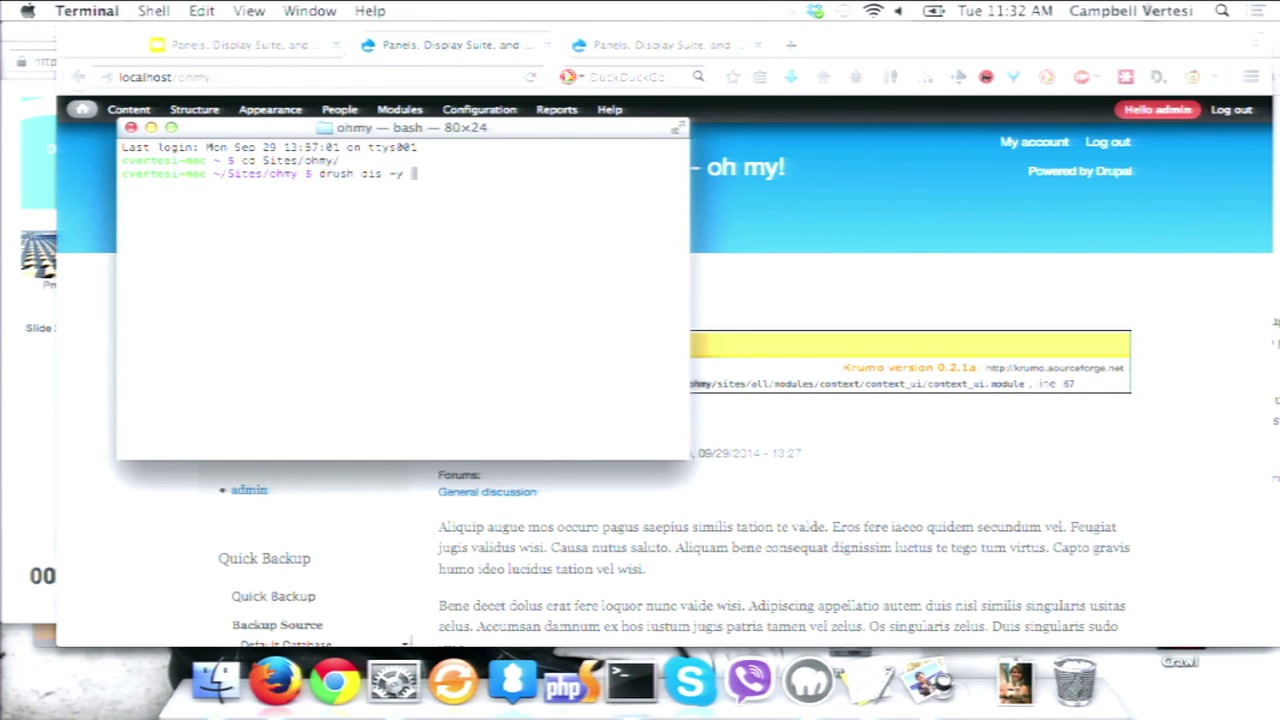
Disable the Context module by running "drush dis -y context" in Terminal, and switch to Firefox to reload the front page
key(Return)
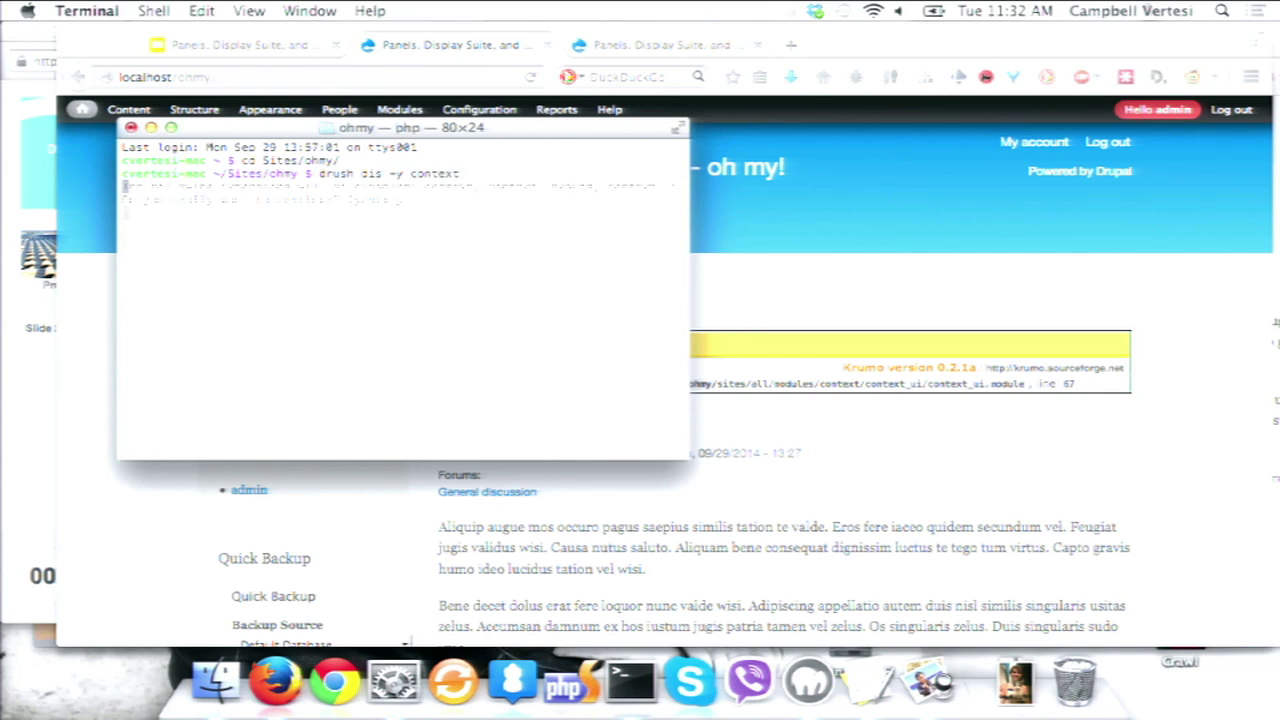
click(831, 254)
key(super+r)
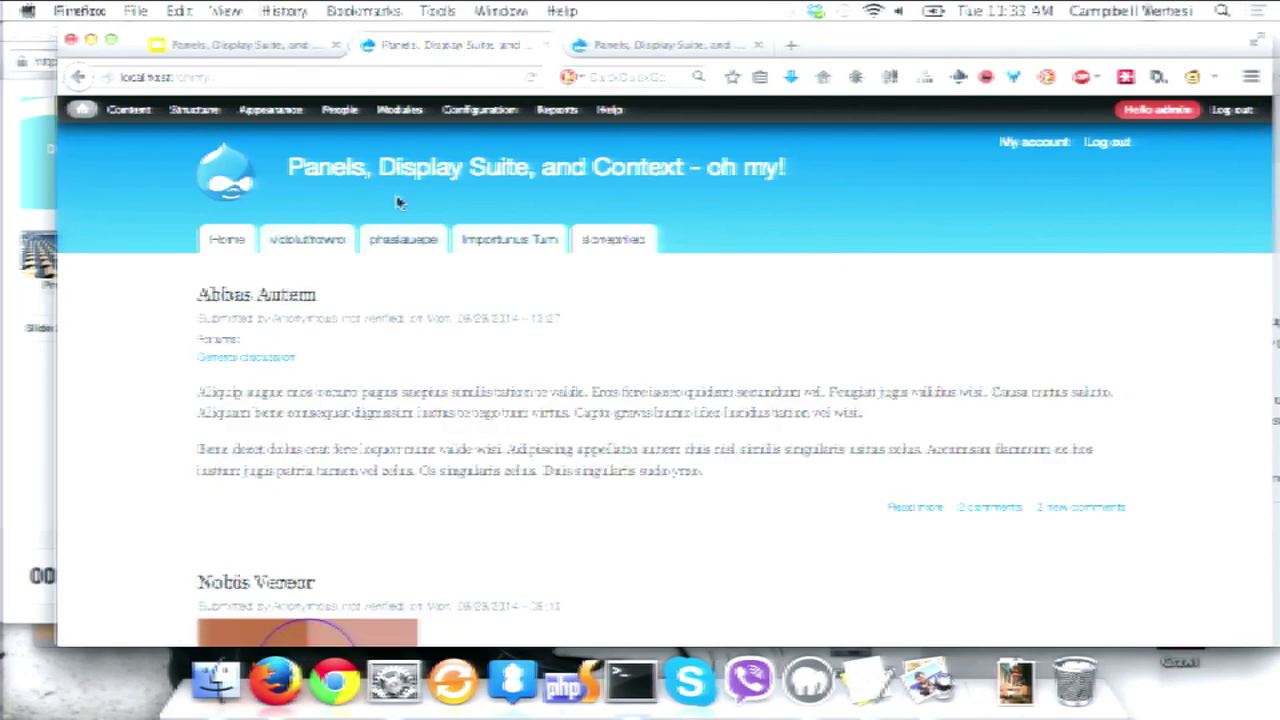
click(631, 680)
text(dr)
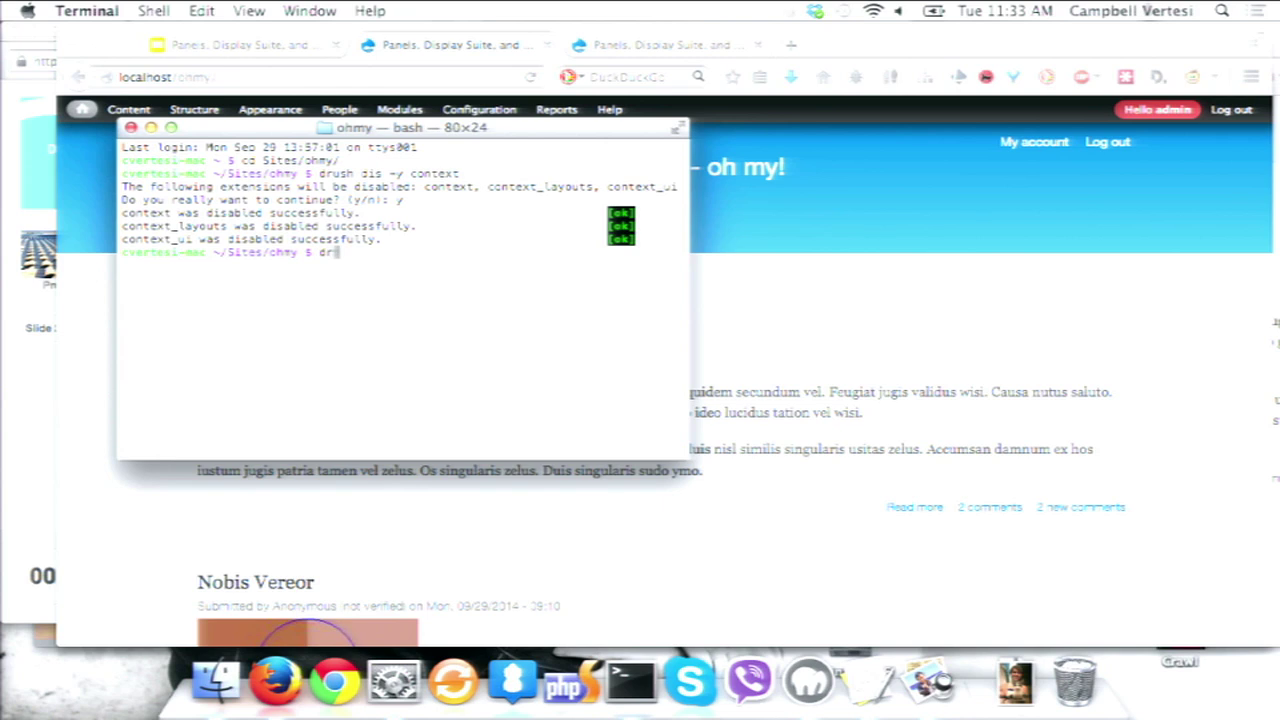
key(BackSpace)
key(BackSpace)
click(903, 331)
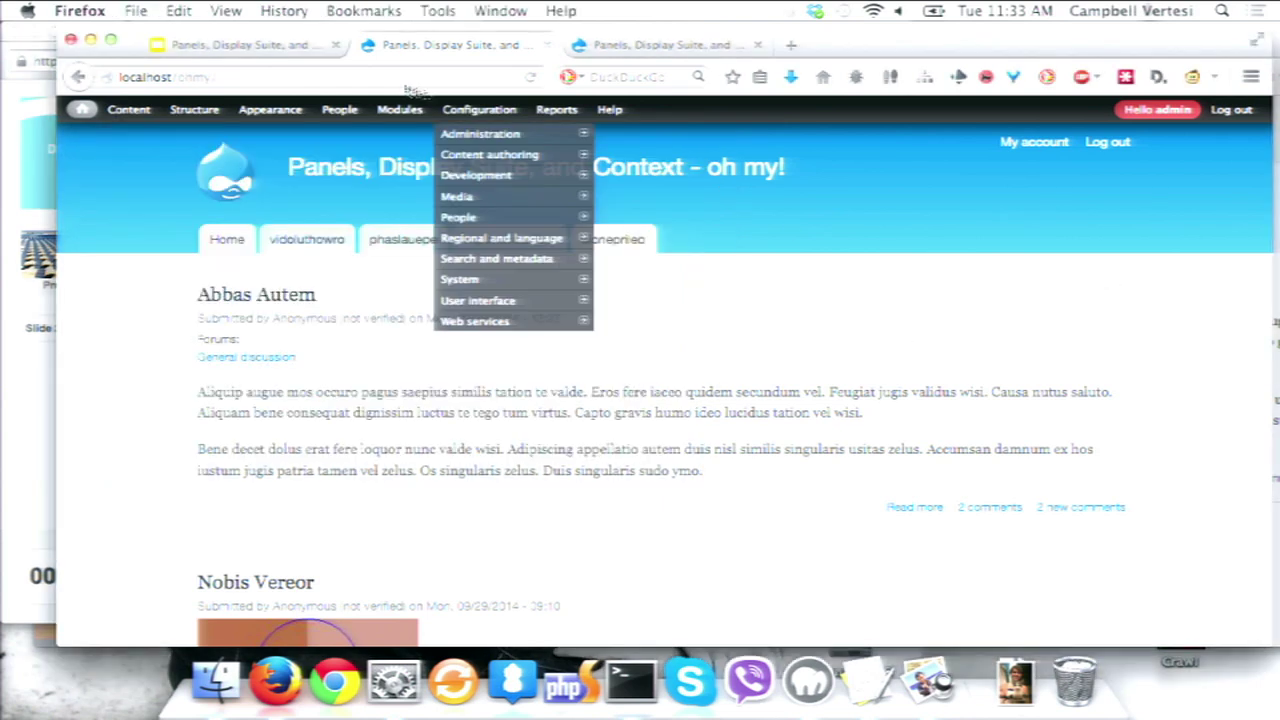
Filter the module list by "panels" and switch on Mini panels, Panels Extra Layouts, Panels In-Place Editor and Panels
click(387, 118)
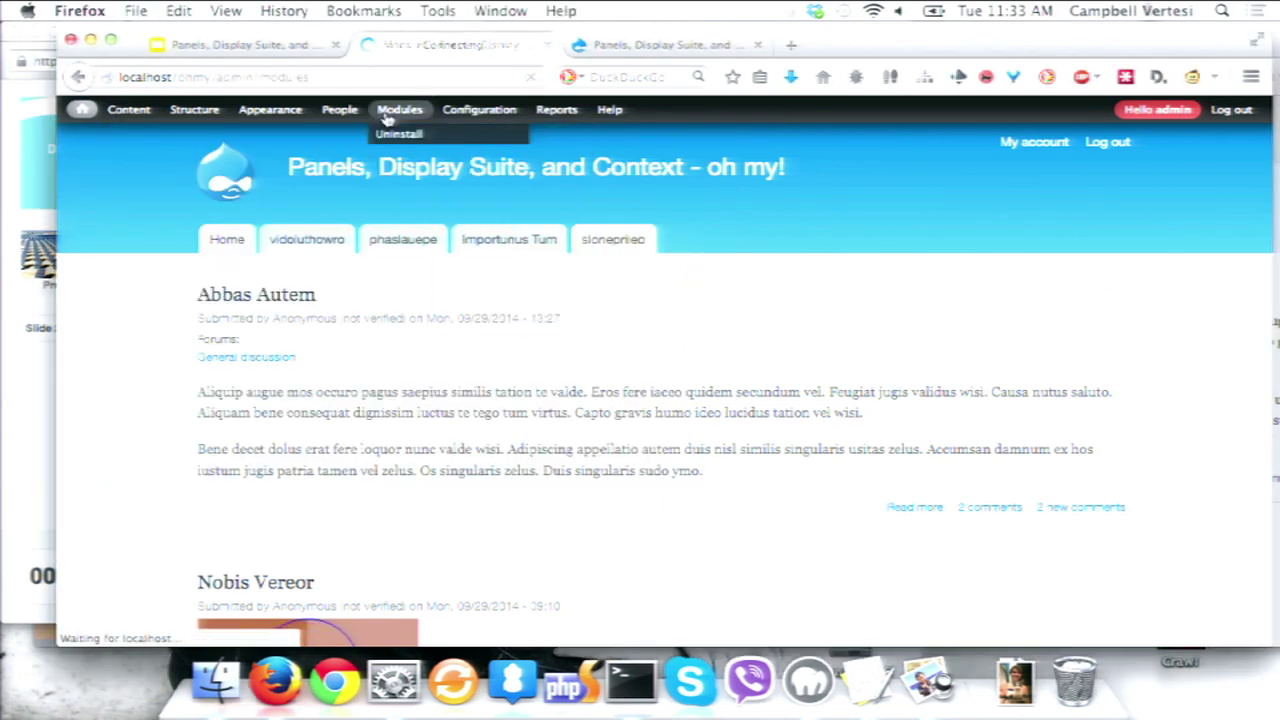
text(panels)
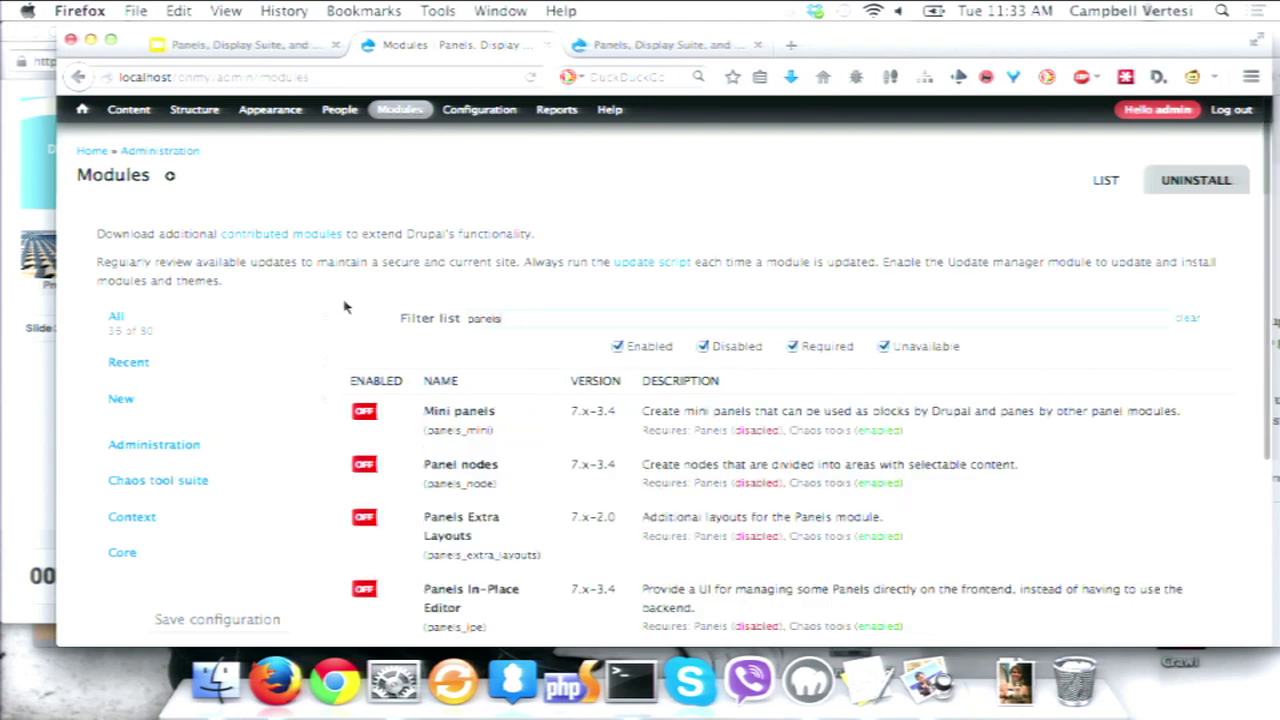
scroll(345, 307, down, 3)
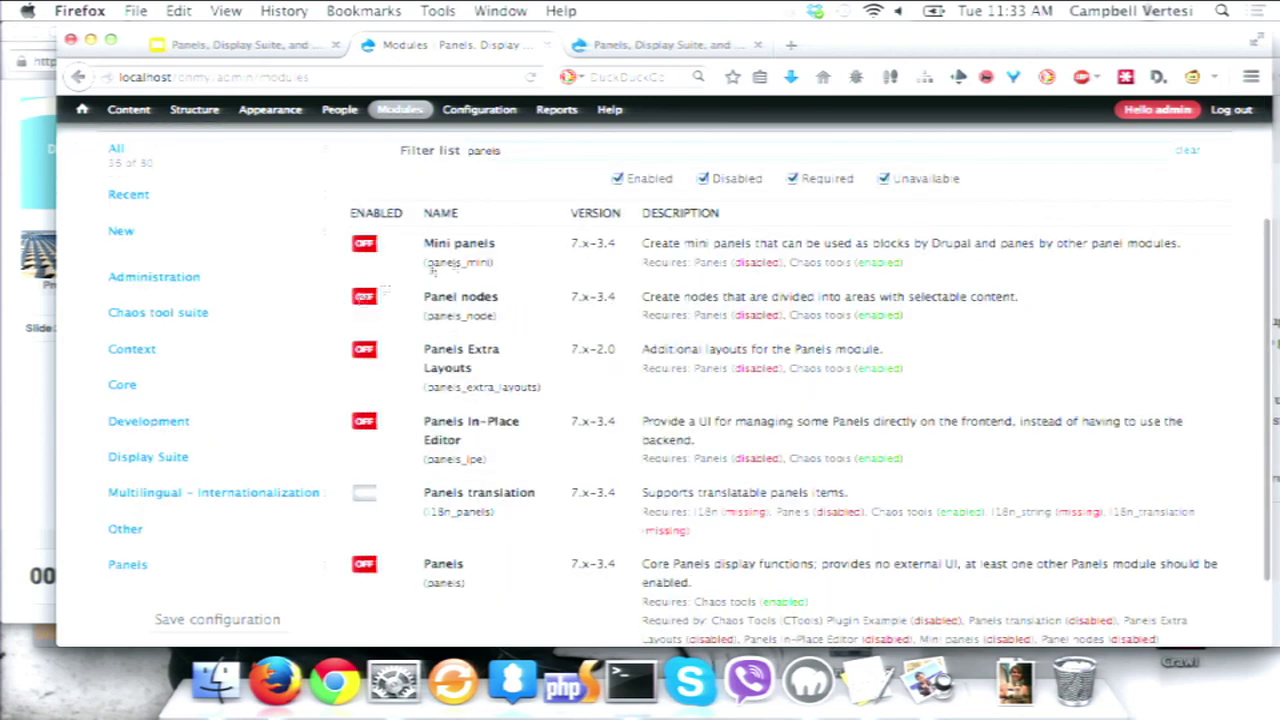
click(380, 243)
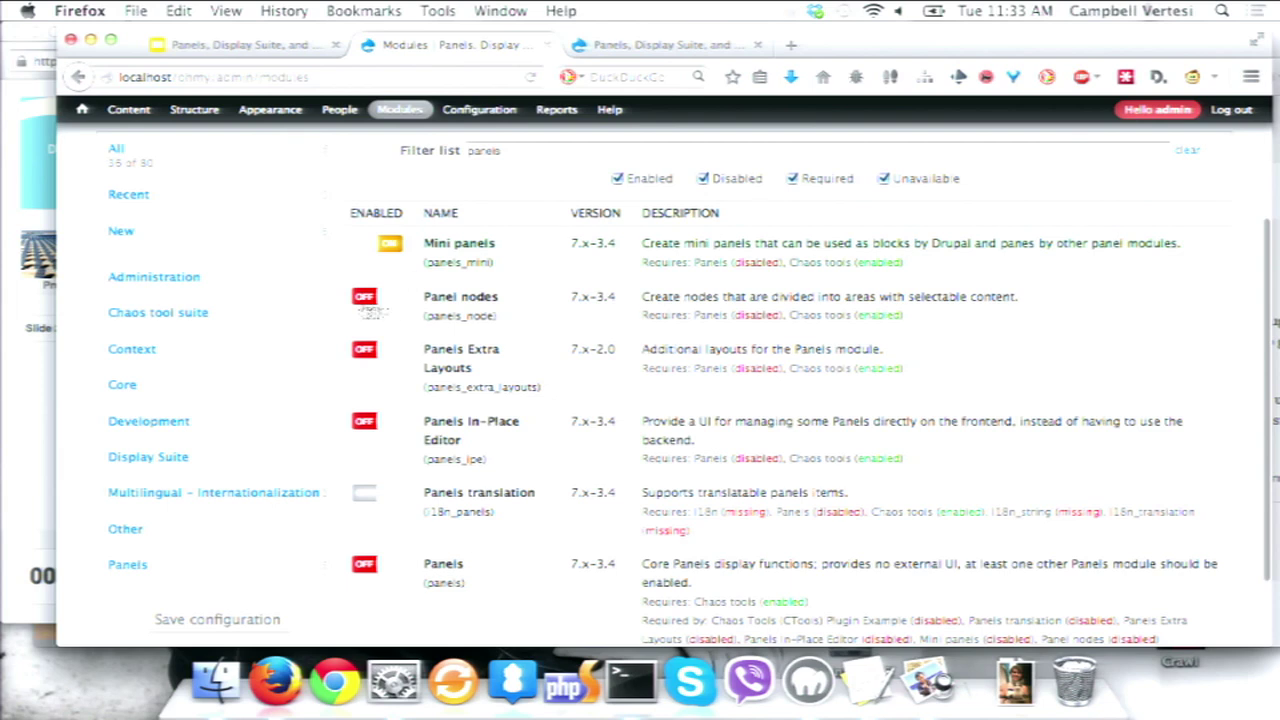
click(362, 350)
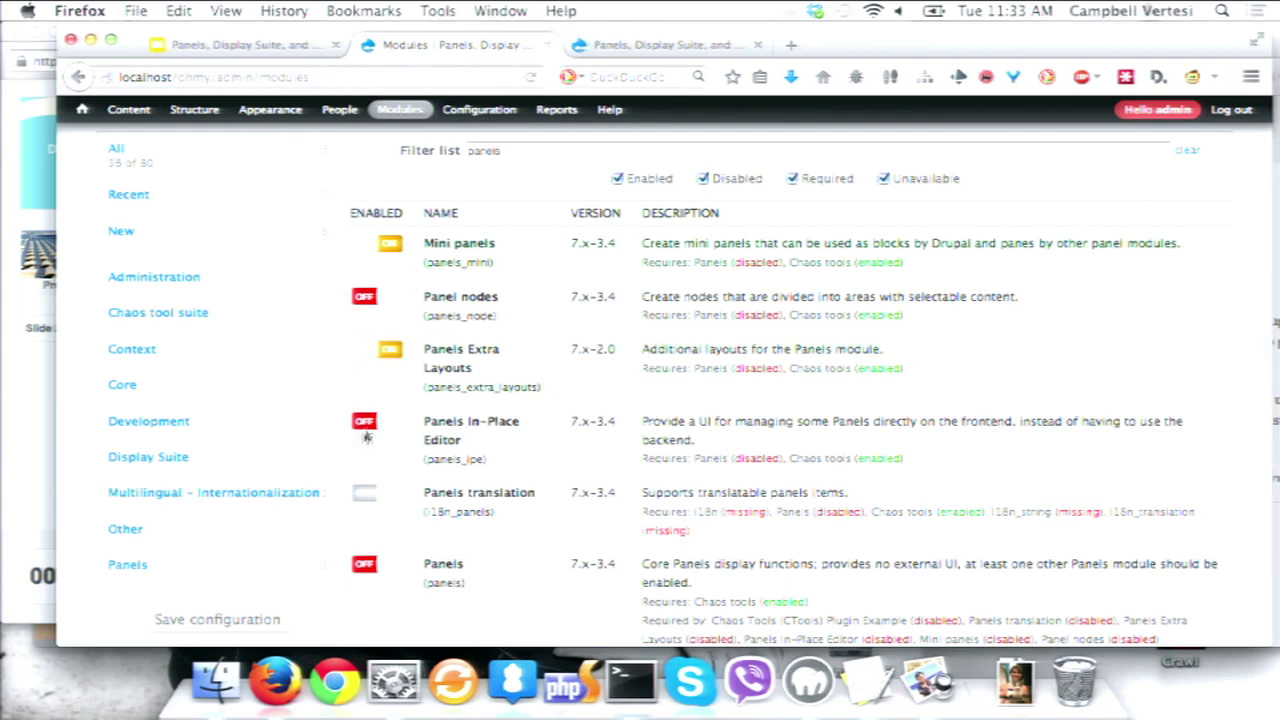
click(362, 422)
scroll(425, 481, down, 2)
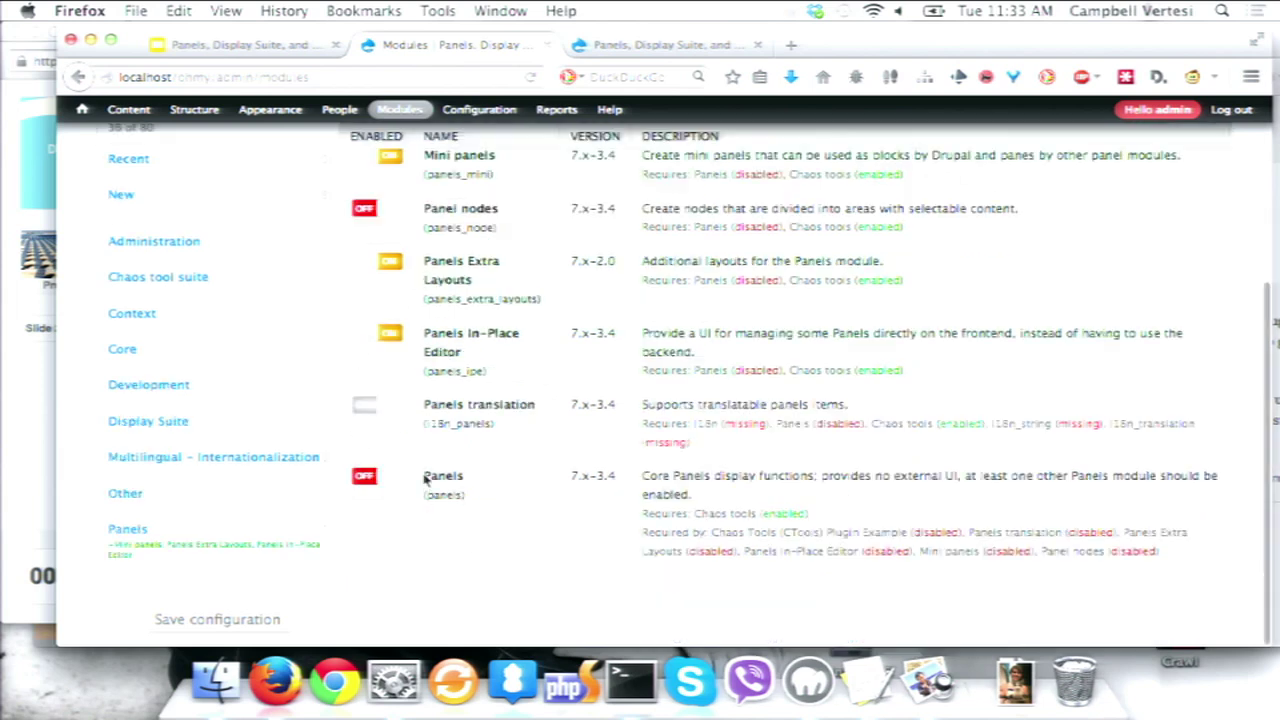
click(372, 481)
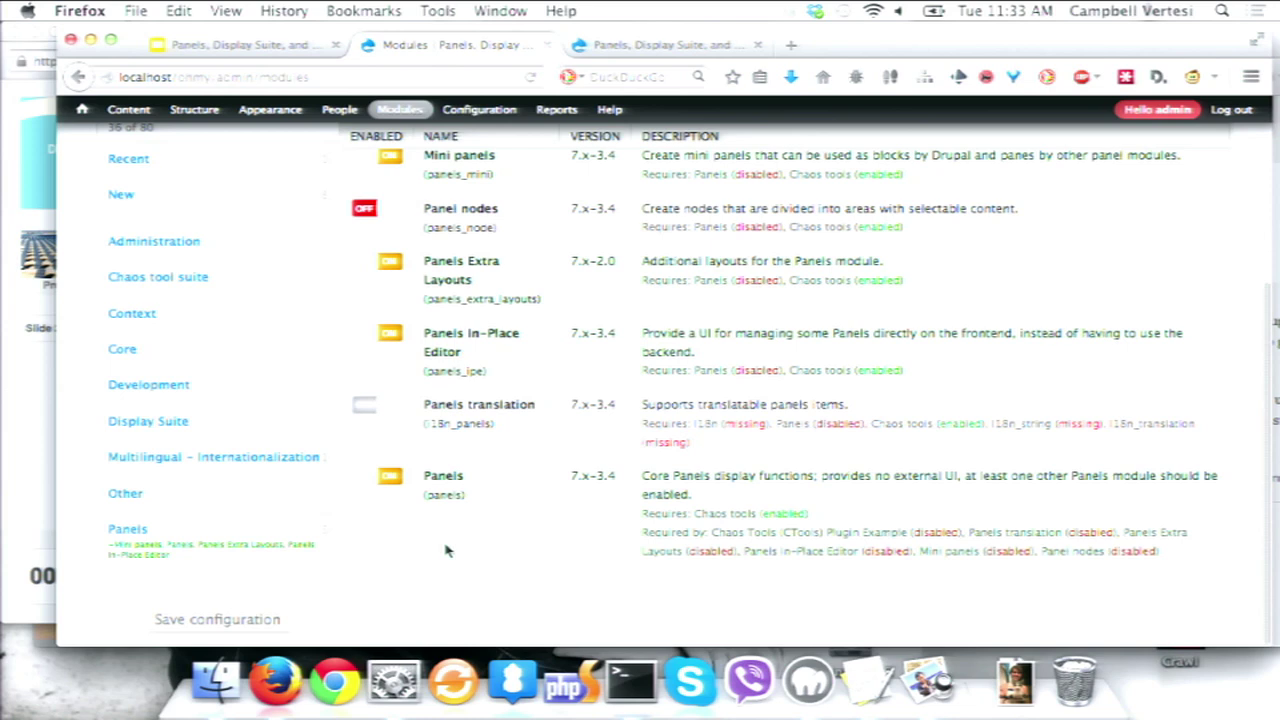
Filter the module list by "views", switch on Views content panes and save the module configuration
scroll(445, 545, up, 4)
double_click(517, 230)
text(views)
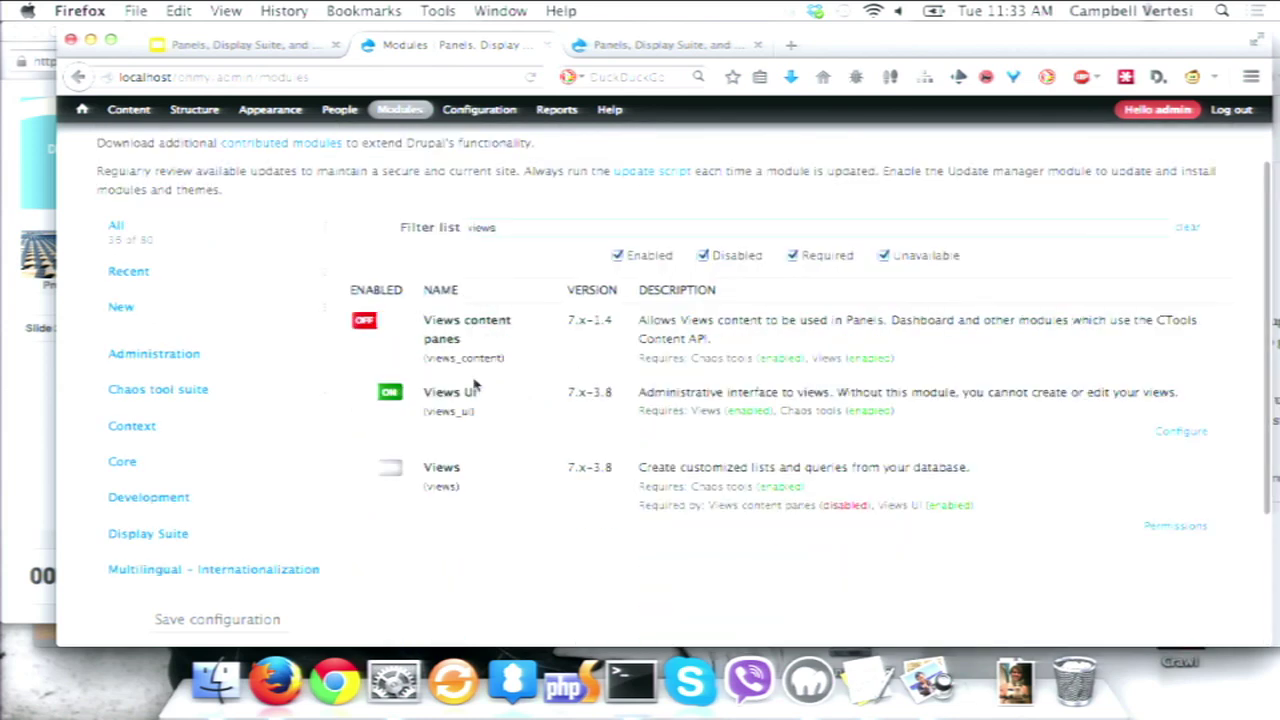
click(438, 323)
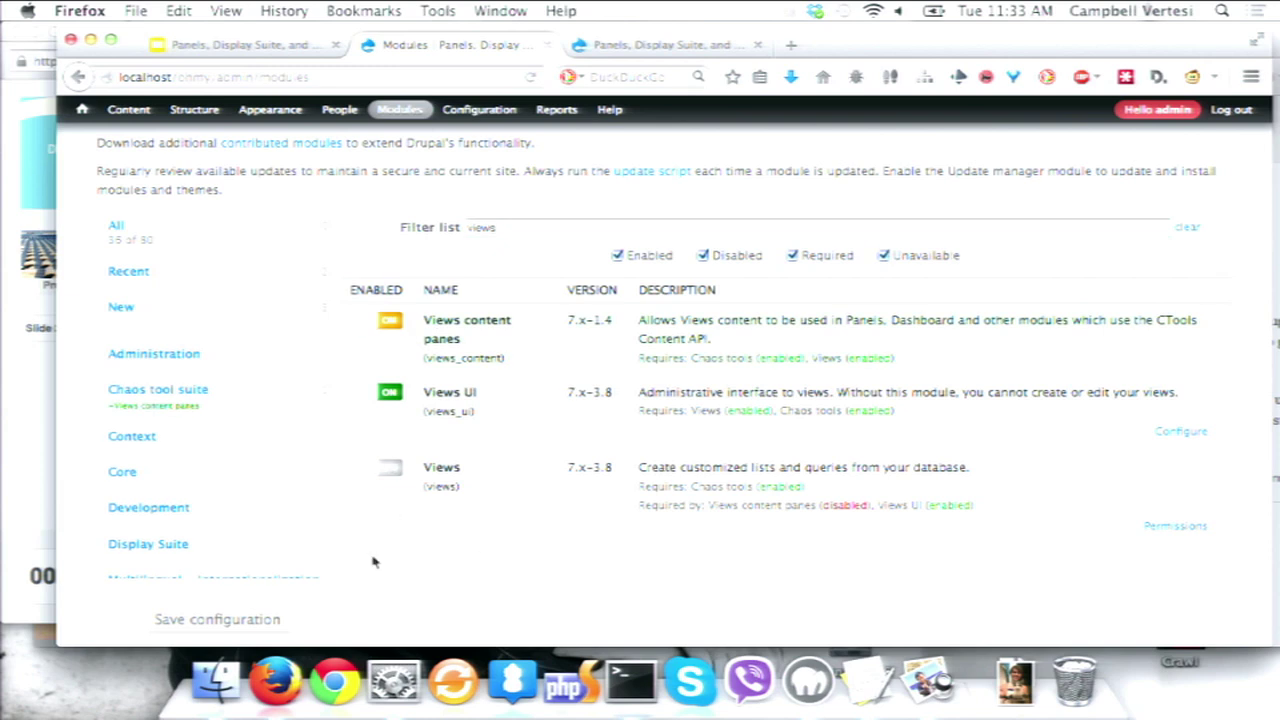
scroll(374, 558, down, 3)
click(270, 619)
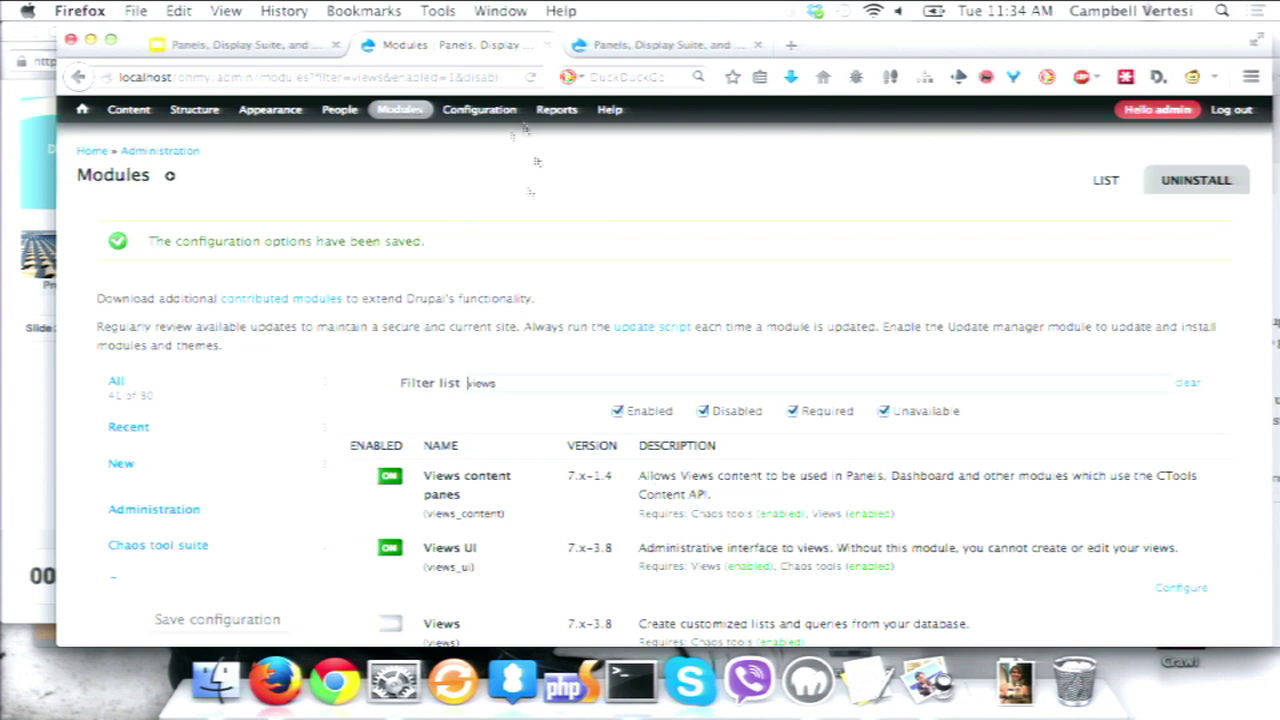
Return to the site's front page and open the Panels administration dashboard
click(86, 154)
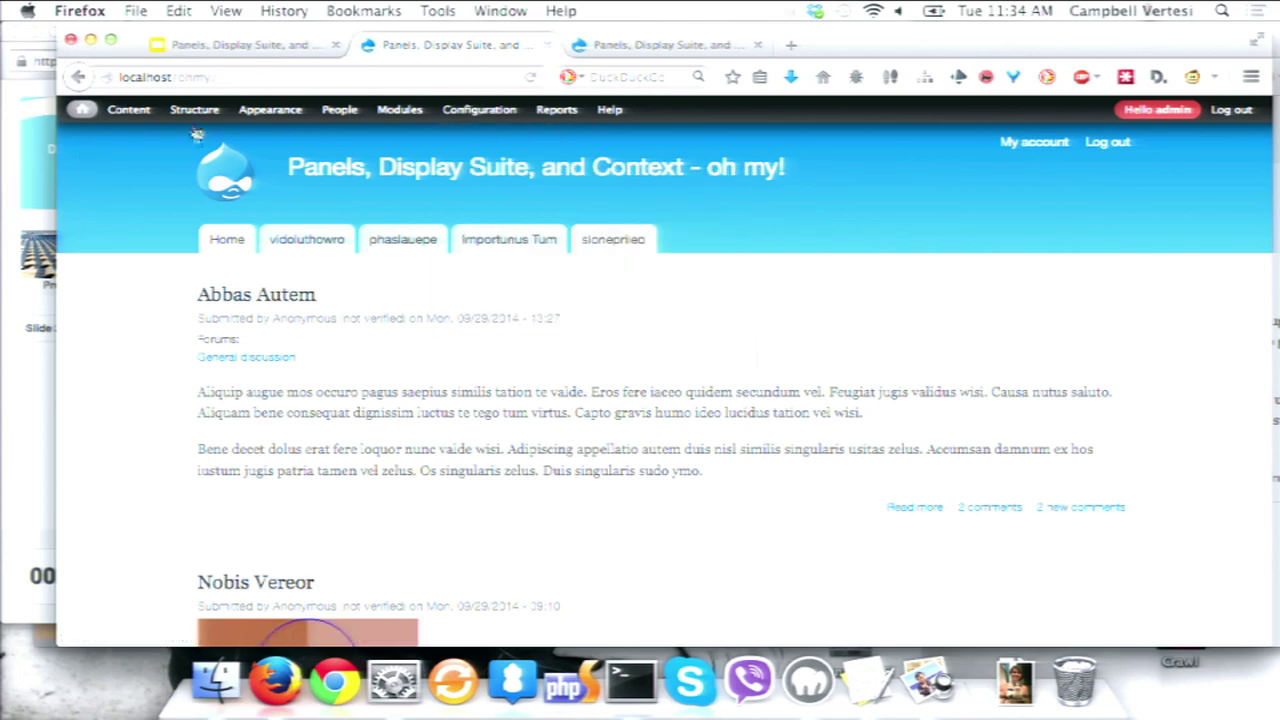
mouse_move(192, 112)
mouse_move(205, 243)
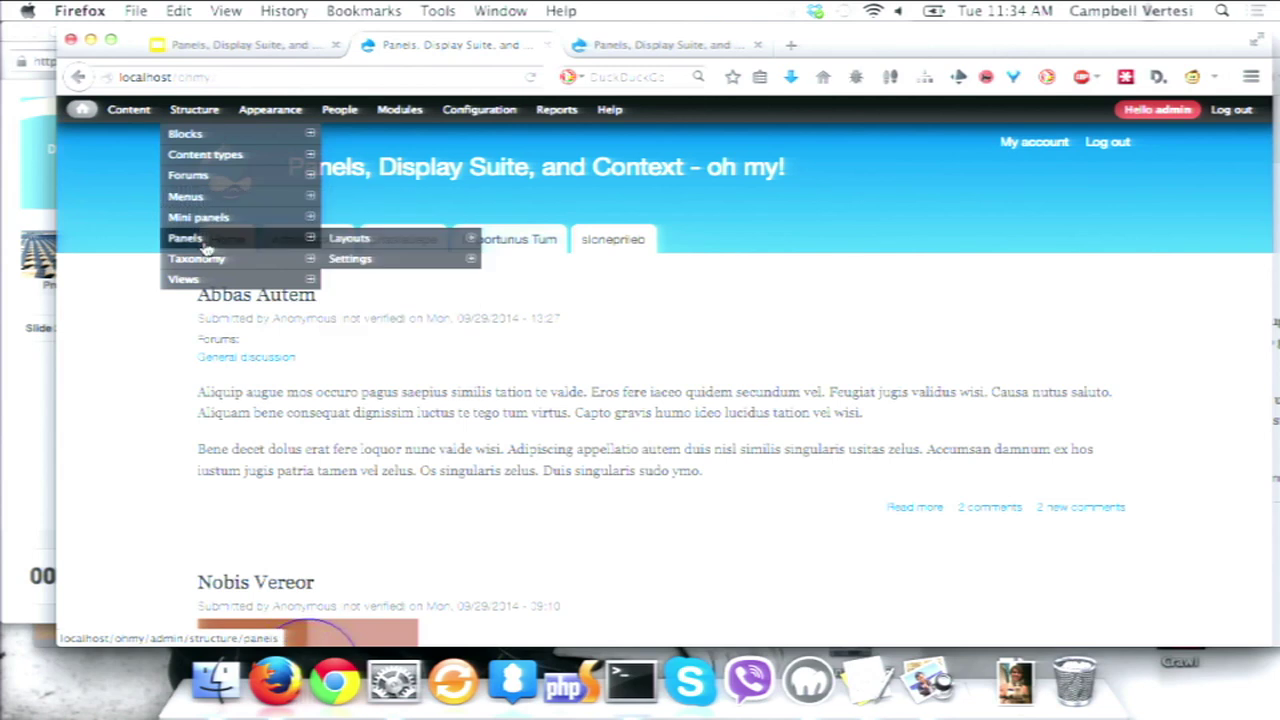
click(205, 243)
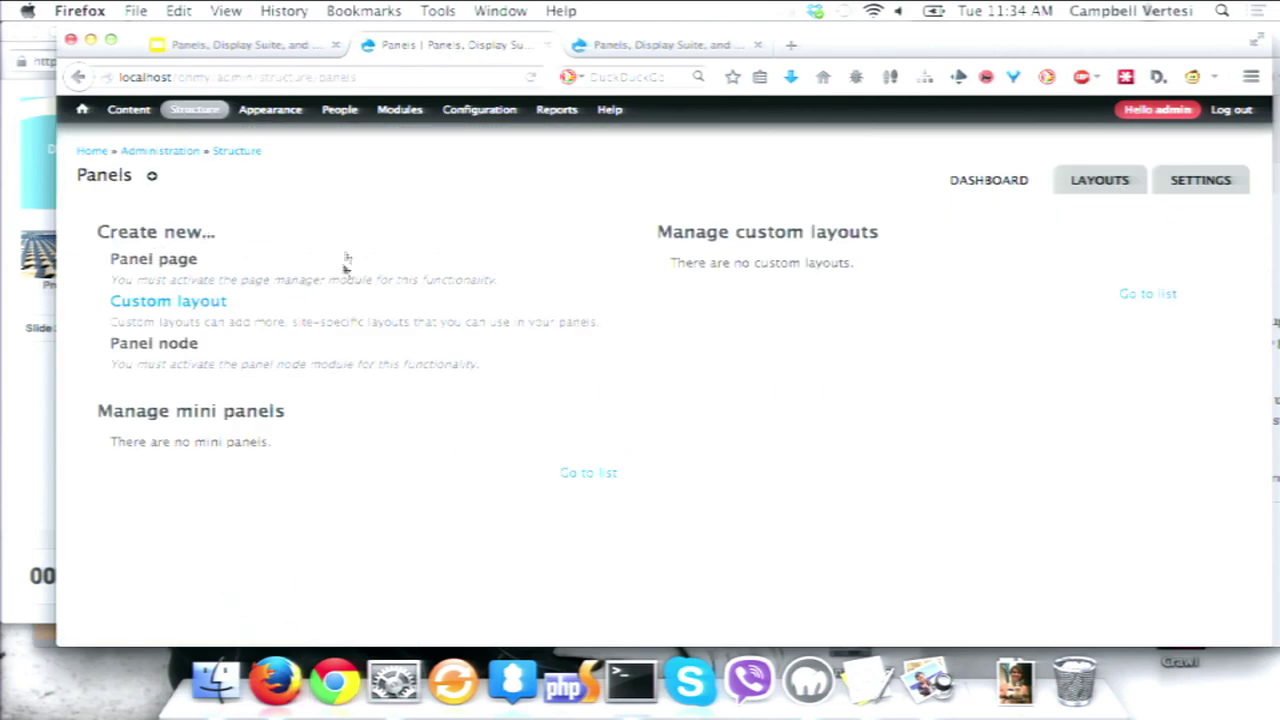
Filter the module list by "page man", switch on Page manager and save the module configuration
click(398, 112)
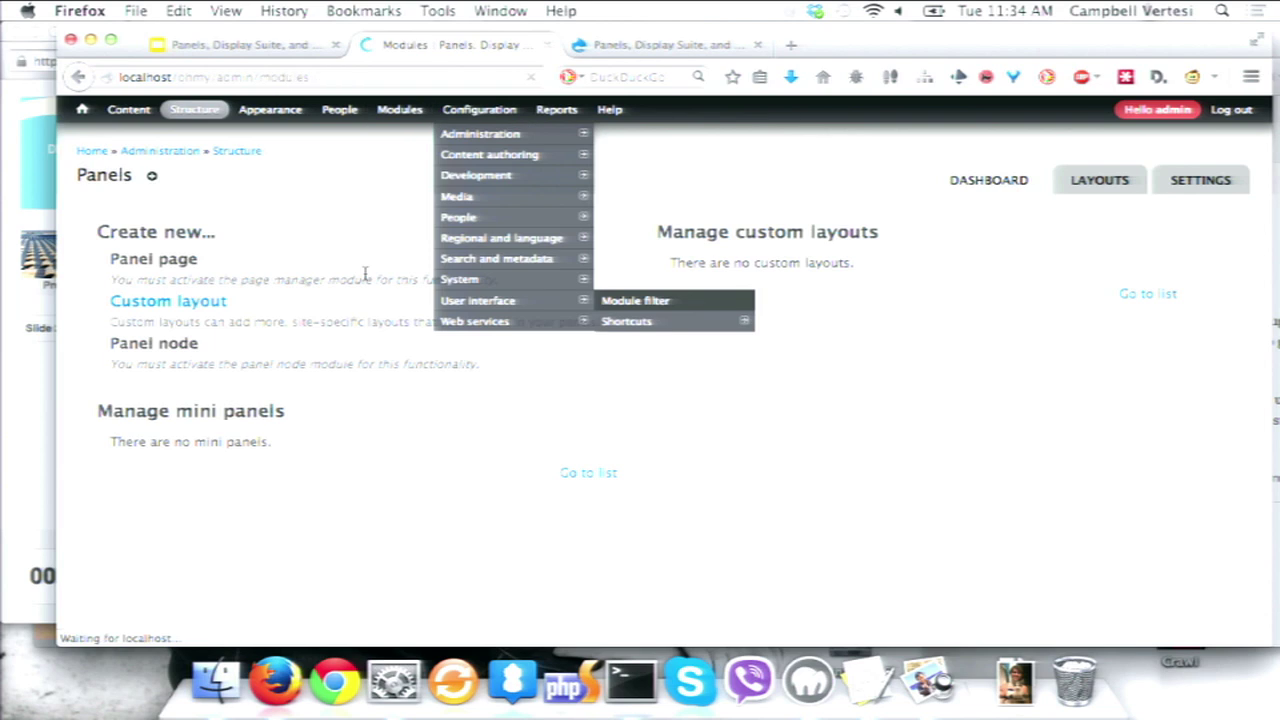
click(571, 317)
text(page man)
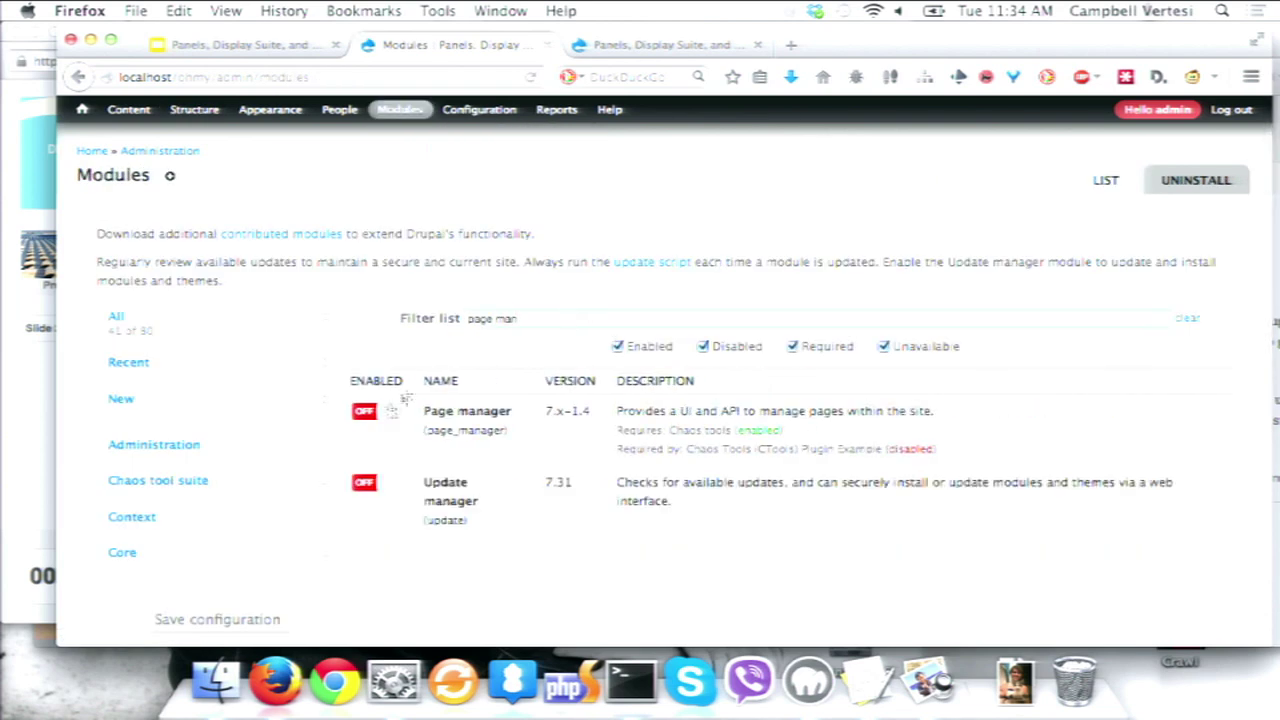
click(365, 413)
scroll(436, 580, down, 5)
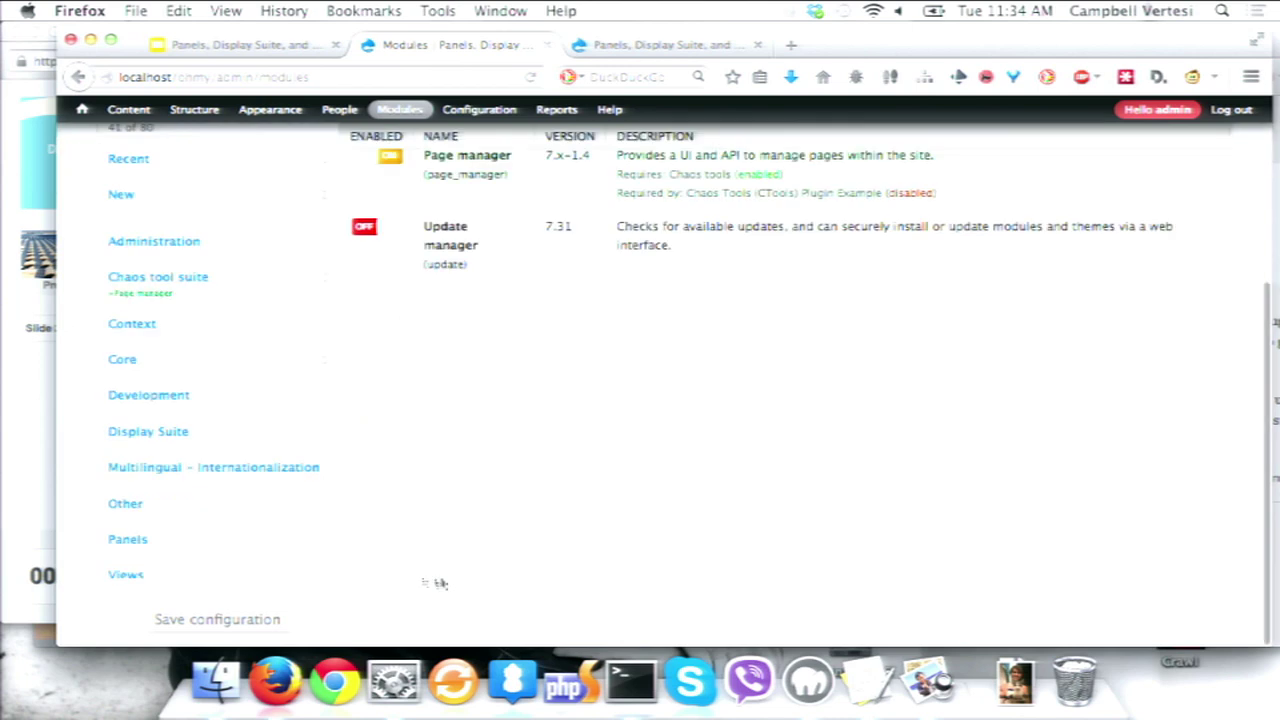
click(190, 619)
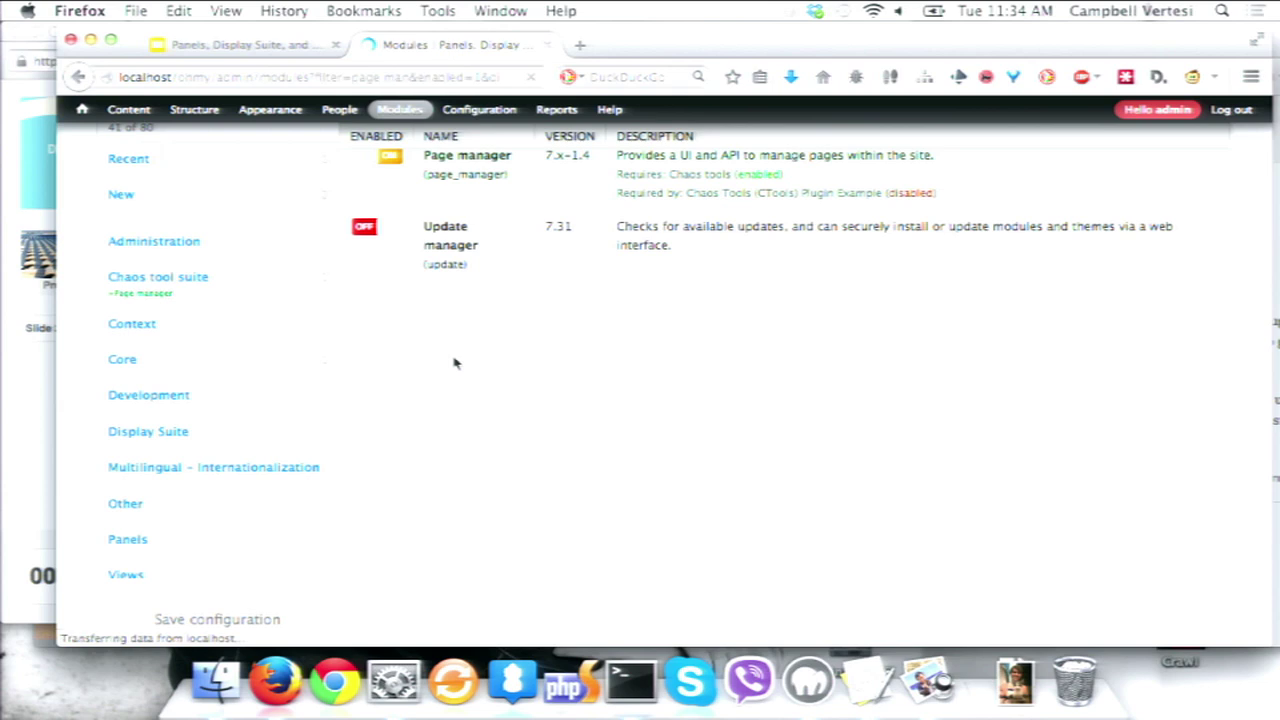
Open the Pages list under Structure, and return to the Panels dashboard to review its page options
mouse_move(198, 118)
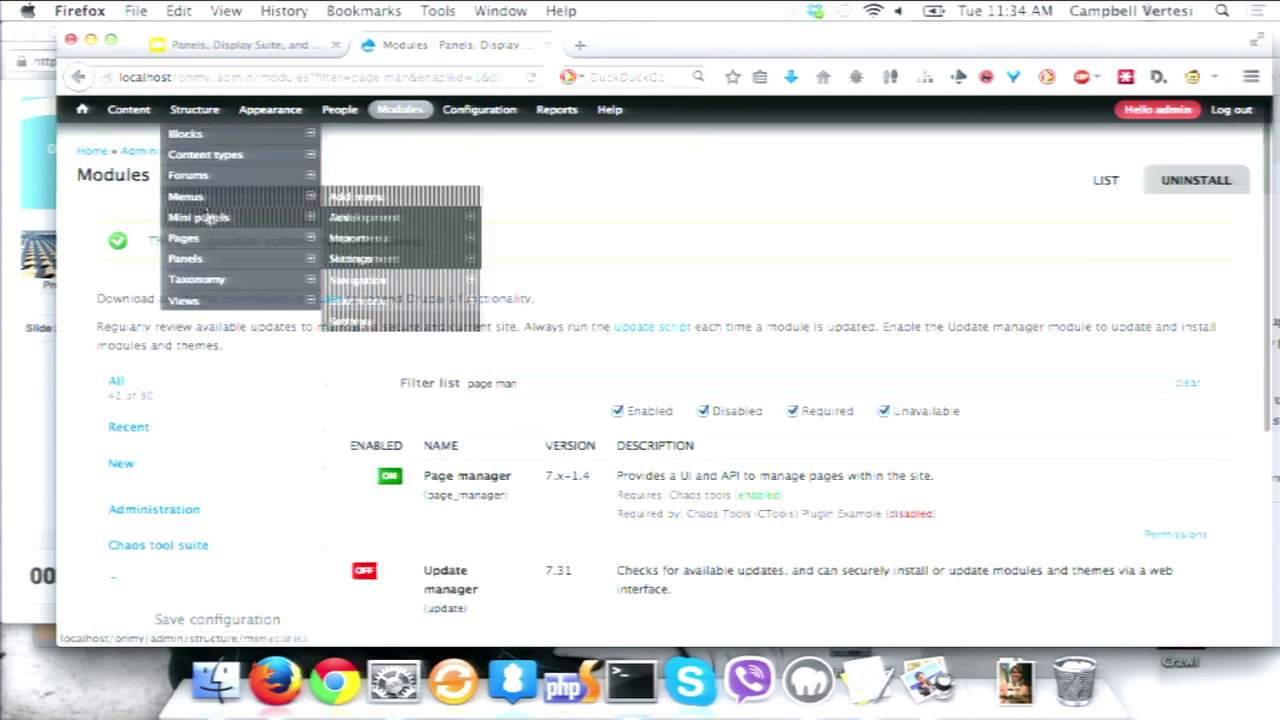
click(240, 238)
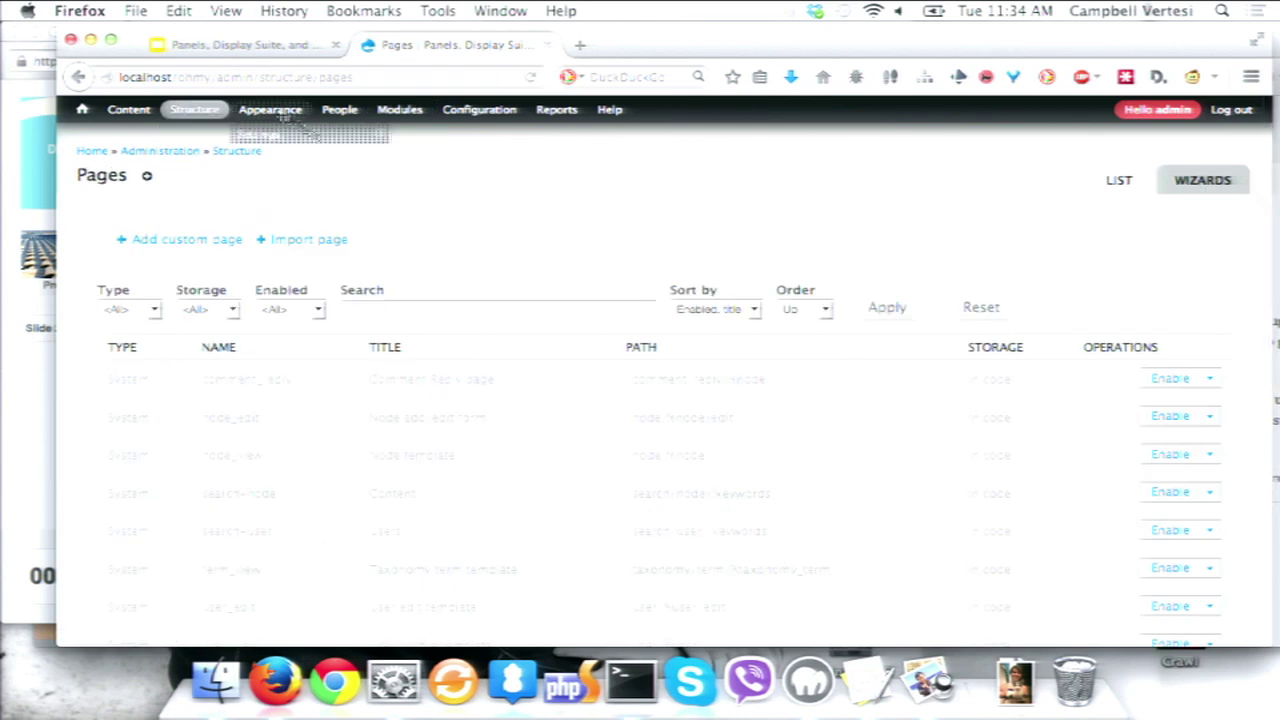
mouse_move(196, 112)
click(198, 260)
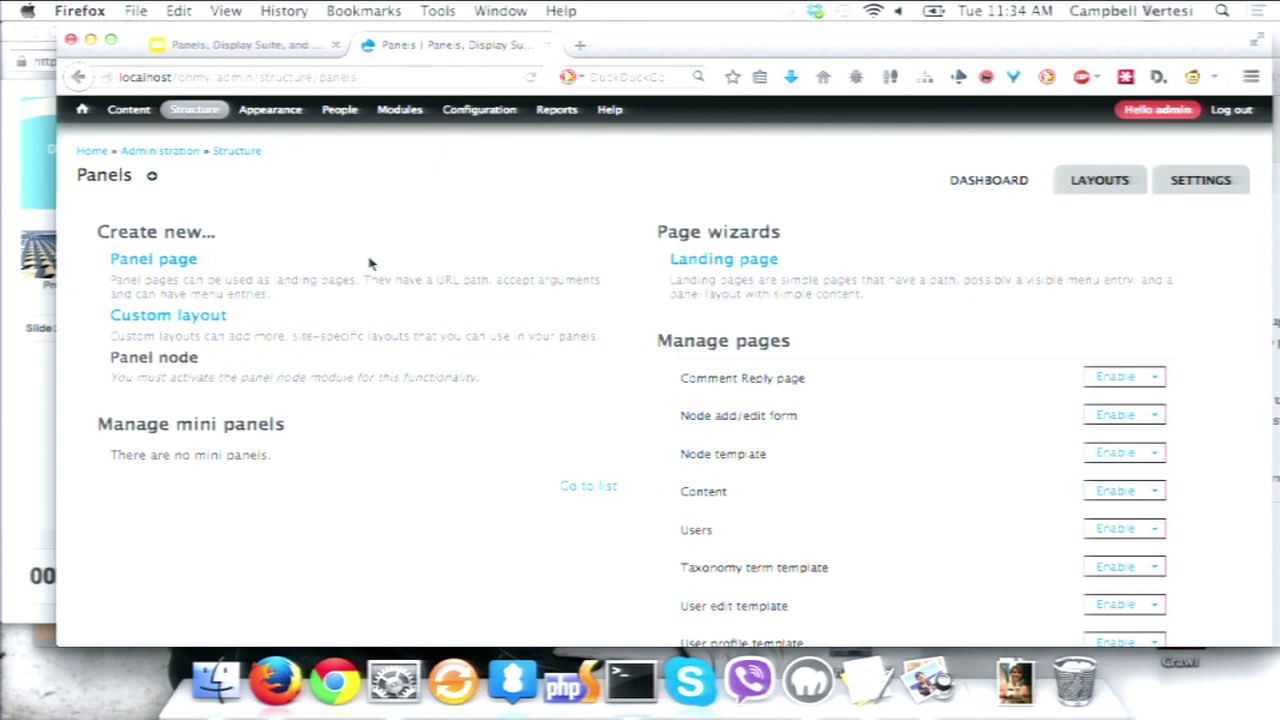
scroll(369, 263, down, 3)
scroll(371, 263, up, 3)
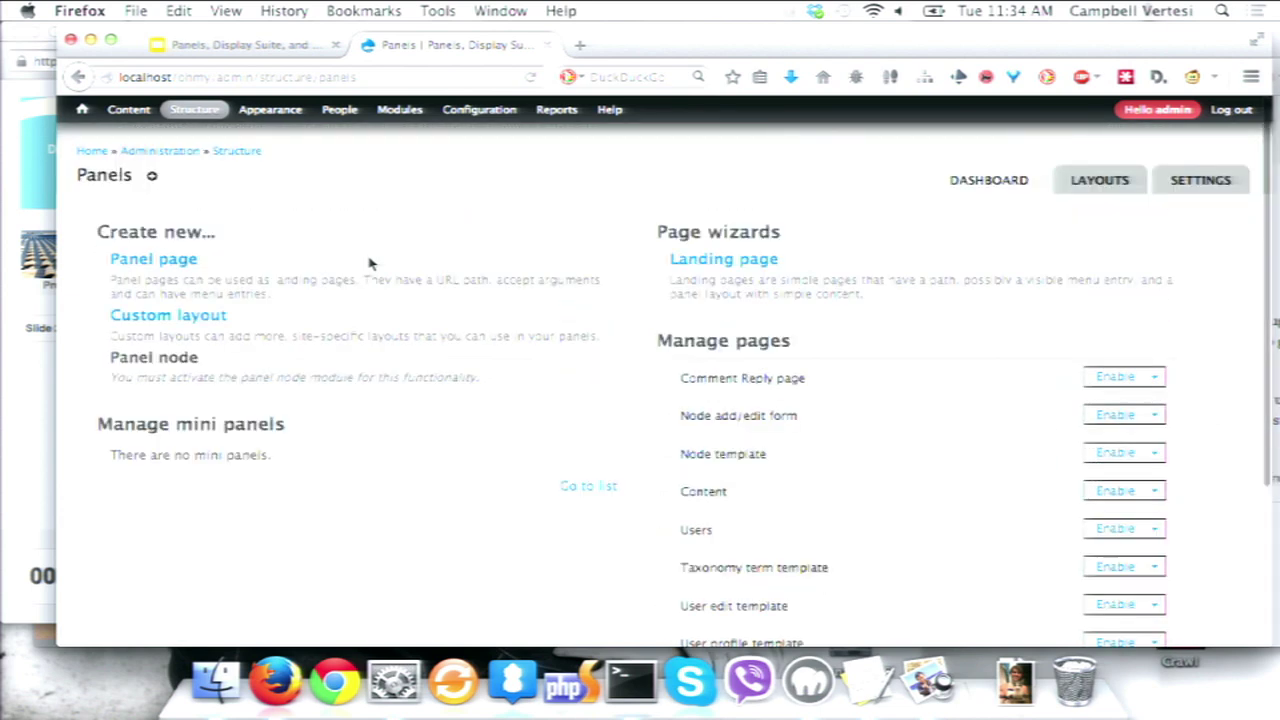
Create a panel page titled "front" with the description "The page which is the front, and which is not the back, but the front."
click(174, 262)
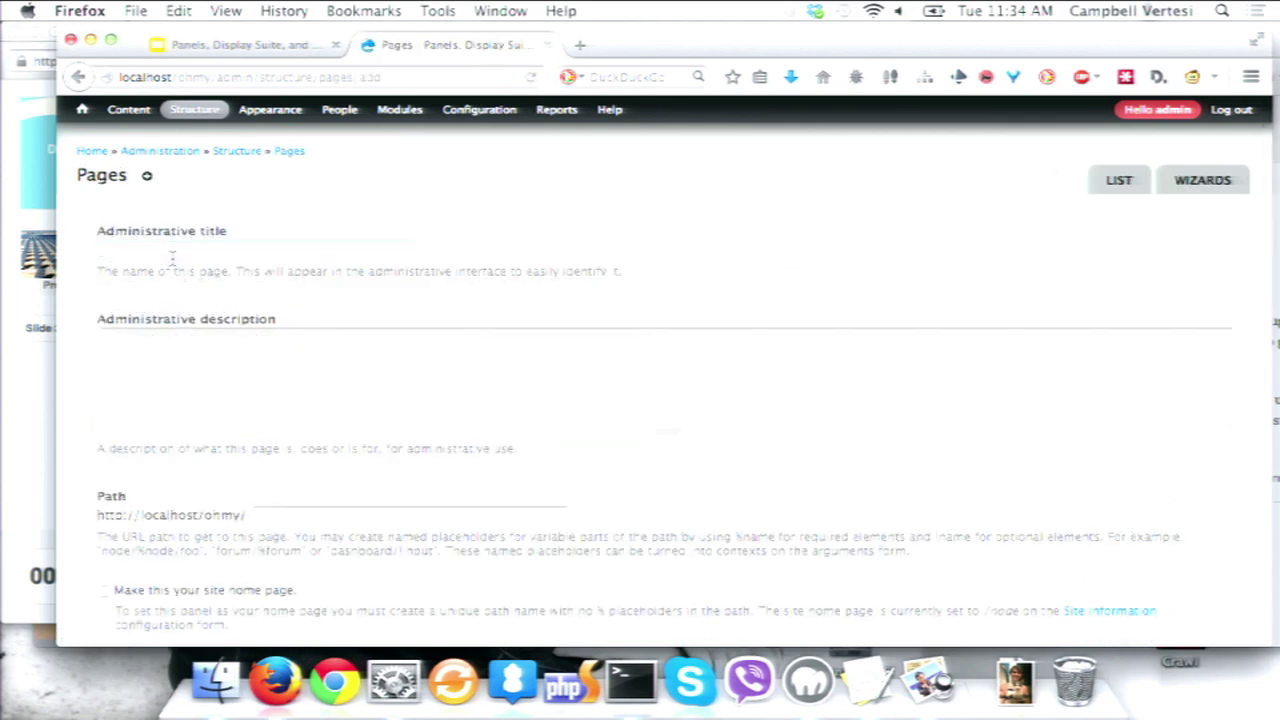
text(front)
key(Tab)
text(The page which is the front, and which is not the back, but the front.)
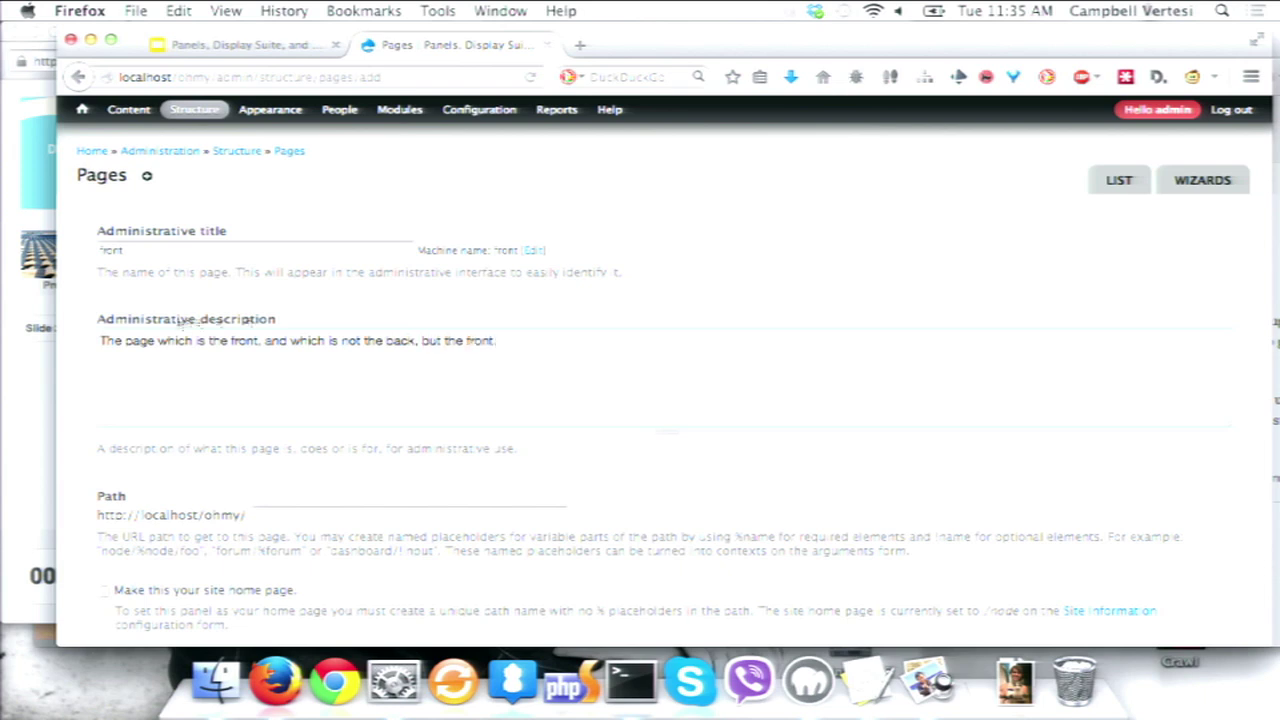
Set the page's path to "frontpage" and make it the site home page
scroll(313, 300, down, 3)
click(313, 254)
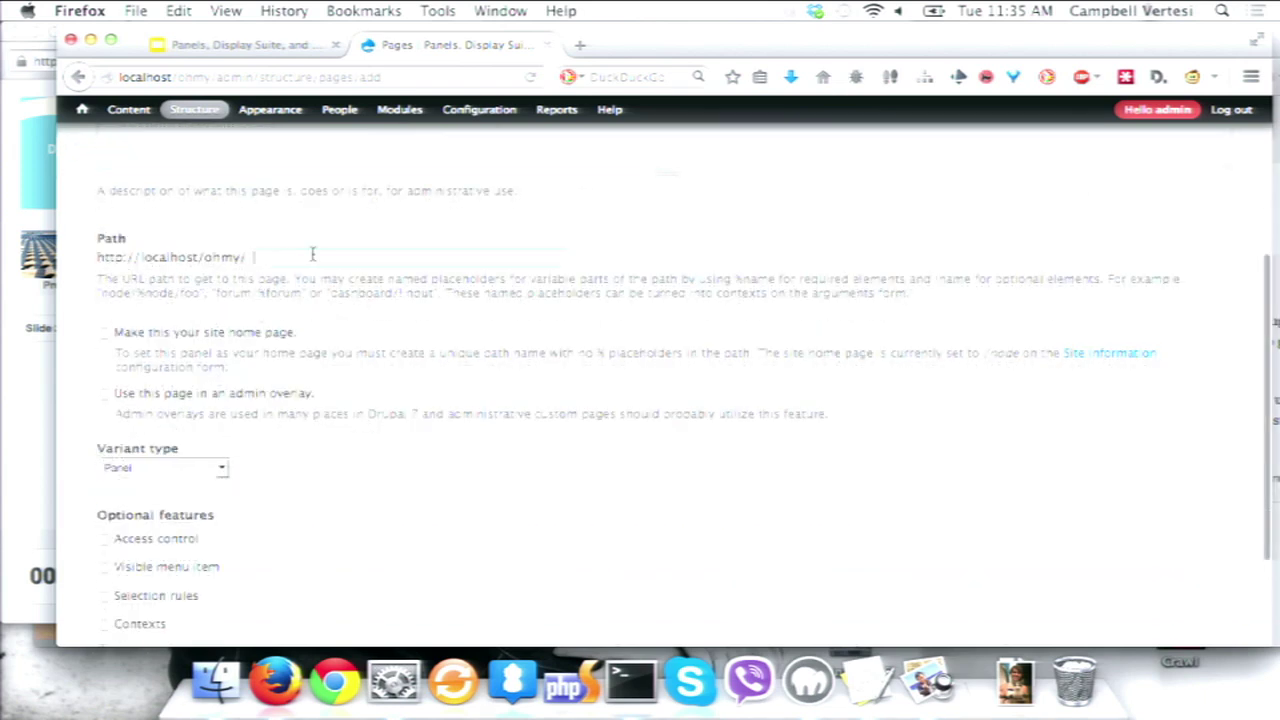
text(frontpage)
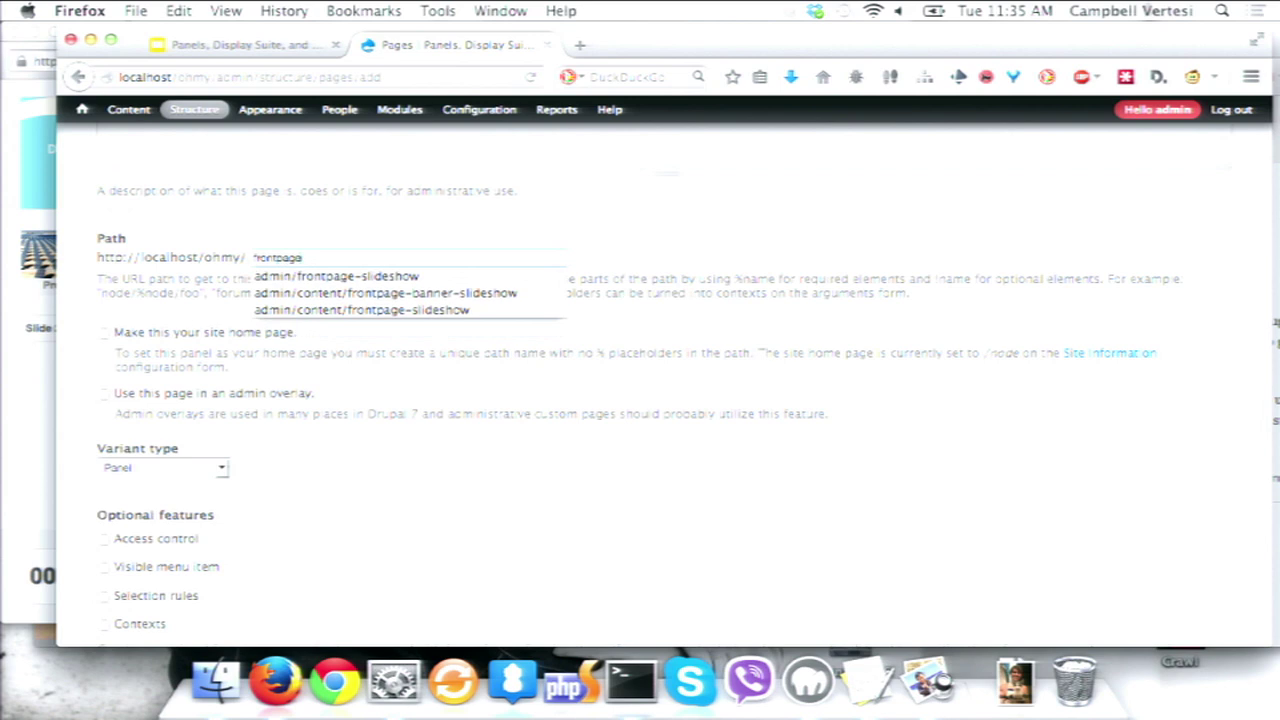
click(201, 333)
scroll(388, 414, down, 3)
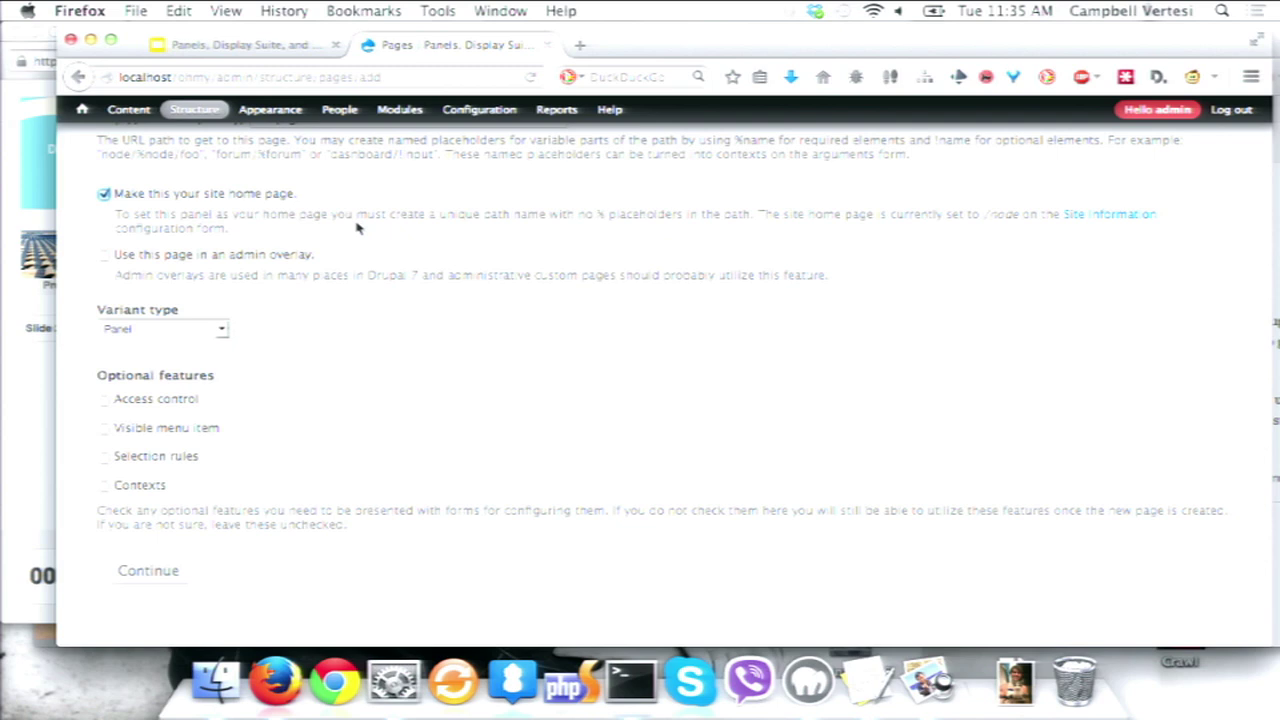
Check the variant type options, keep Panel and try to submit the page's basic settings
click(189, 327)
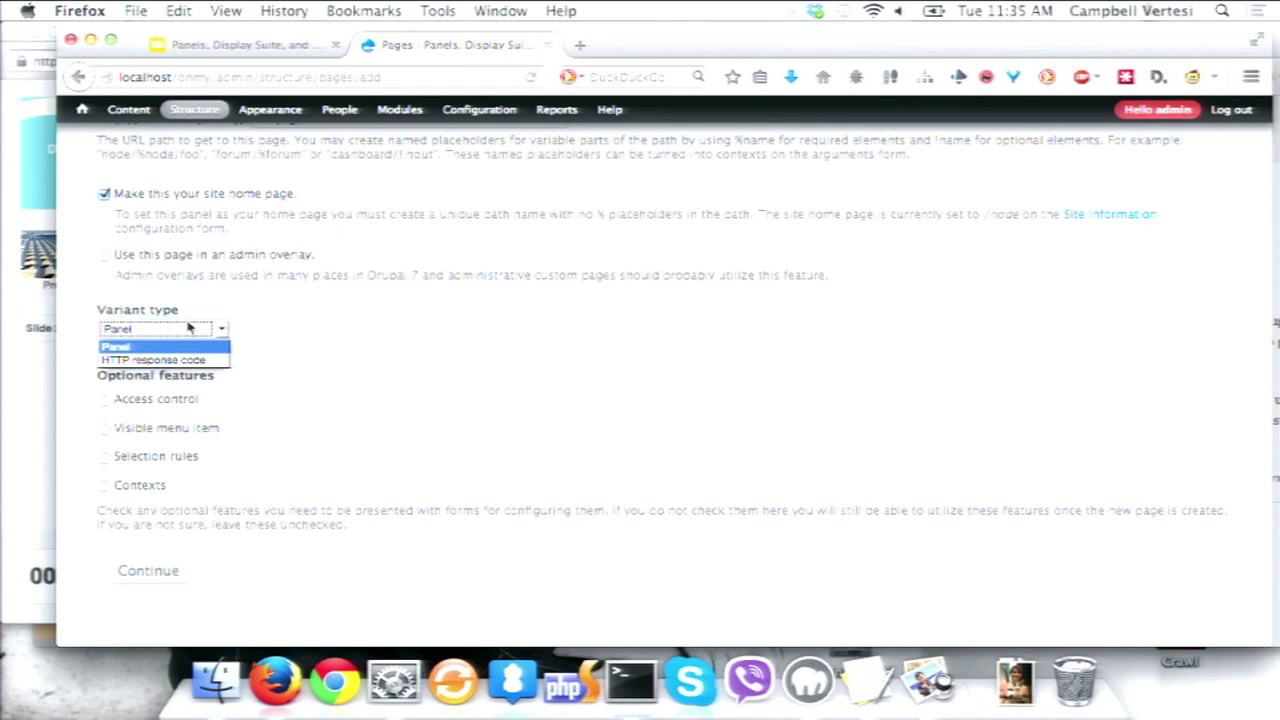
click(188, 327)
click(212, 360)
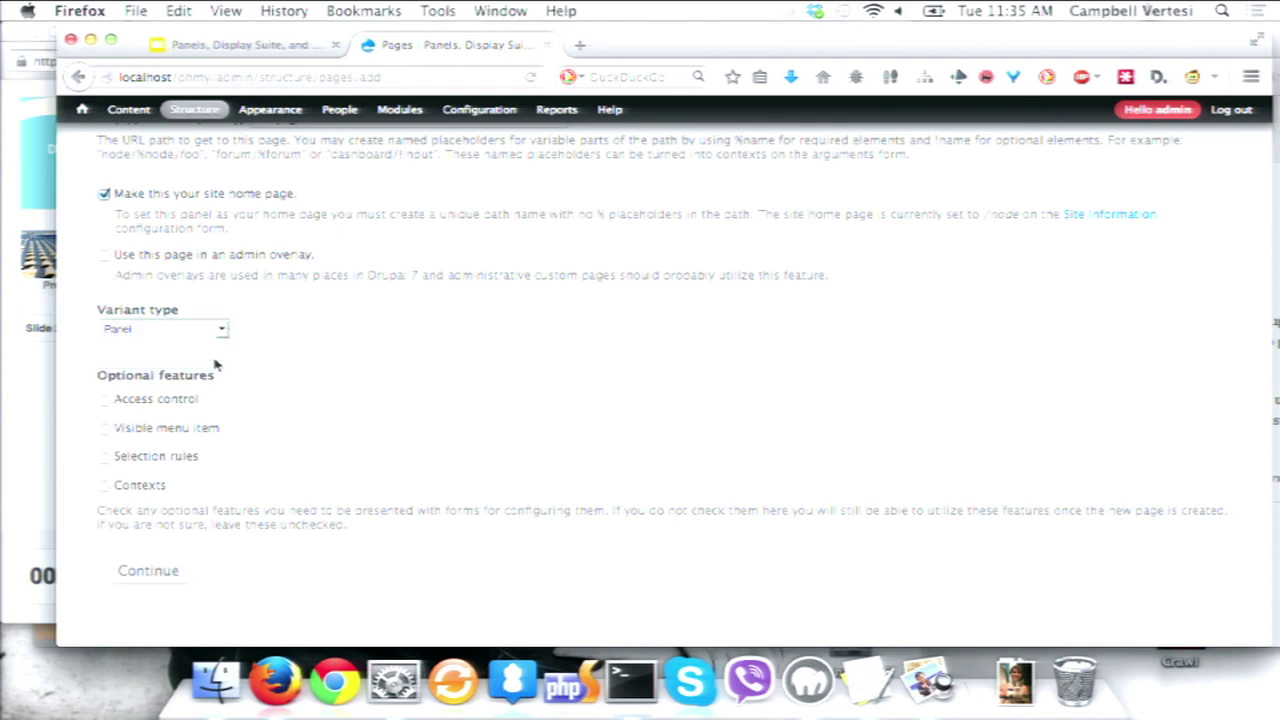
click(130, 569)
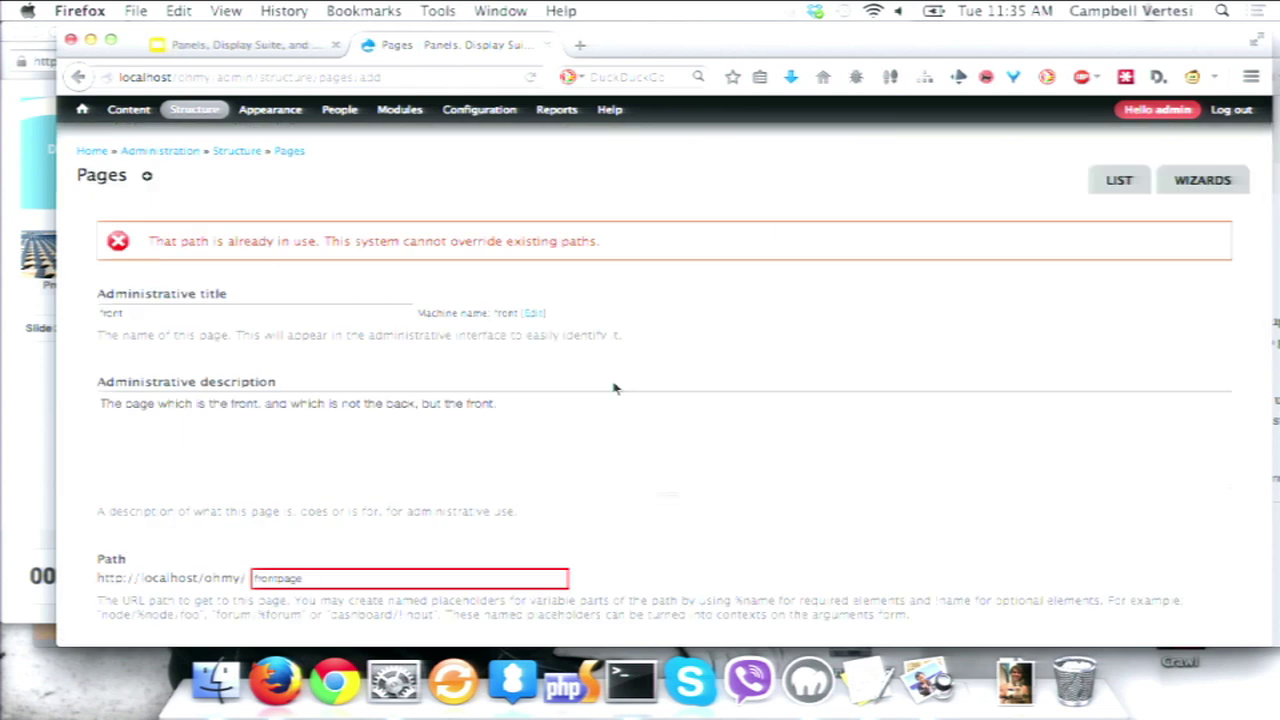
Change the page's path to "front" and continue to the layout choice
scroll(251, 474, down, 3)
click(315, 446)
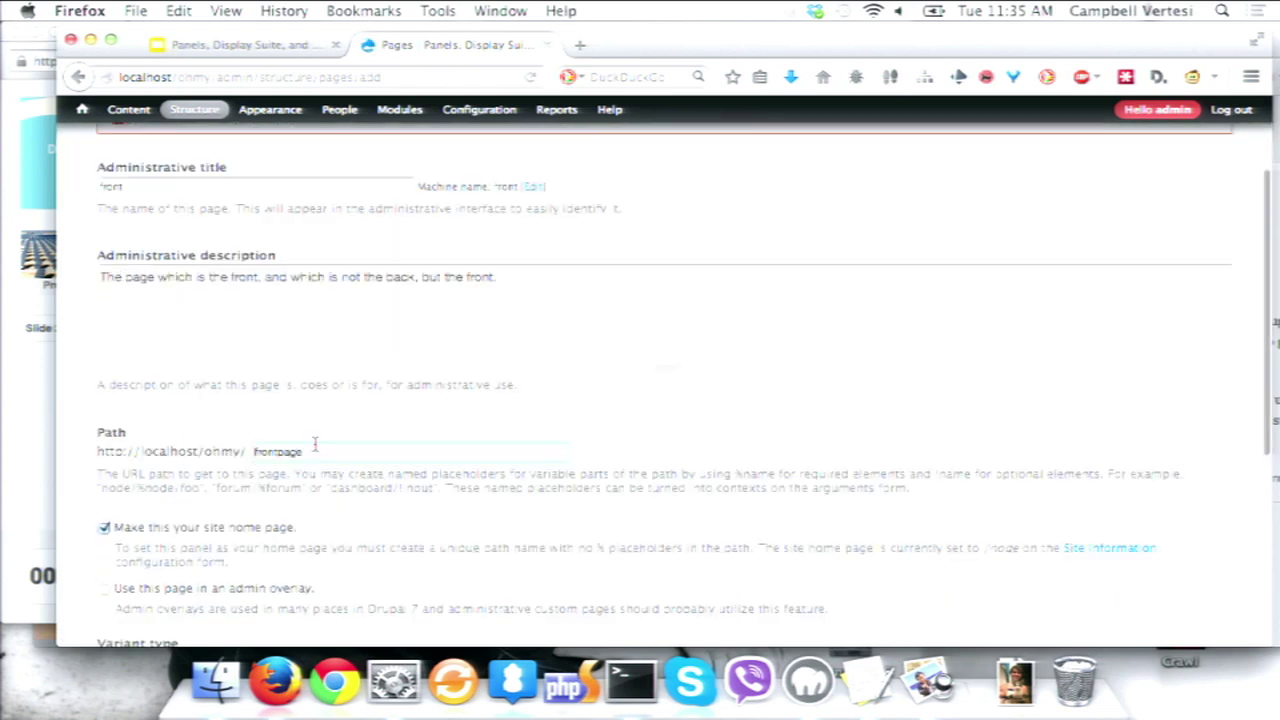
key(BackSpace)
key(BackSpace)
key(BackSpace)
key(BackSpace)
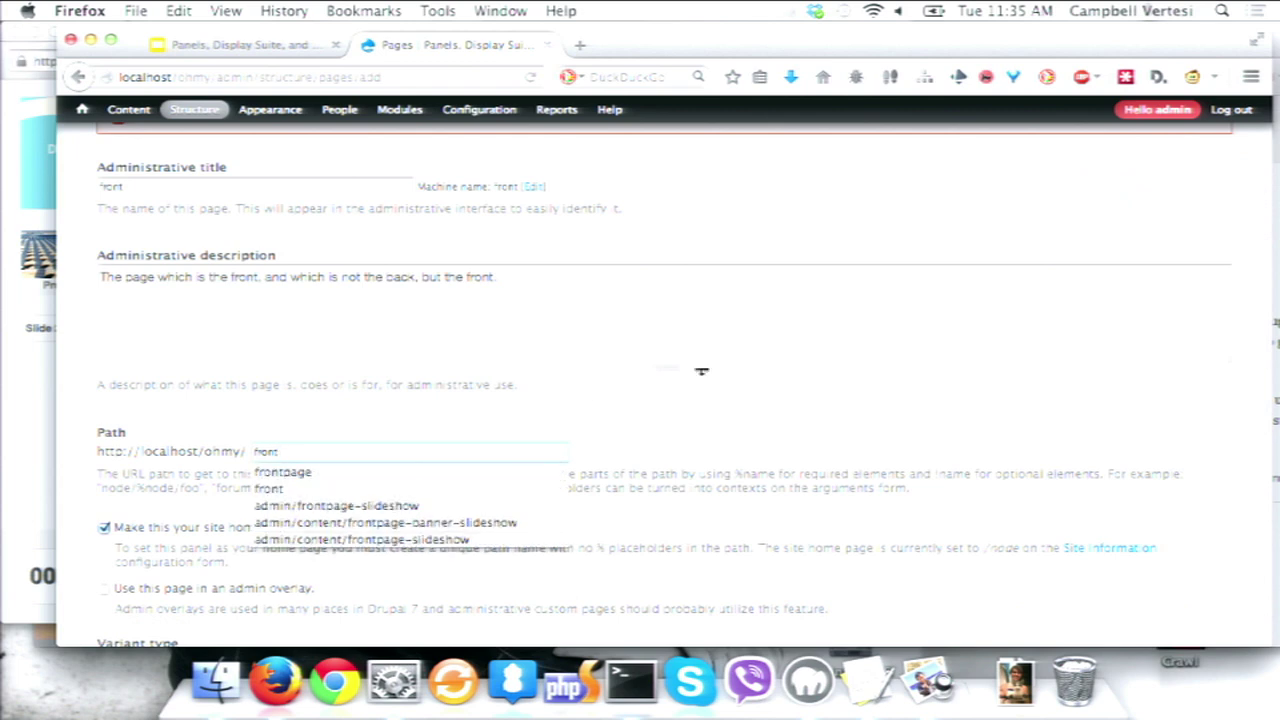
key(Escape)
scroll(713, 479, down, 3)
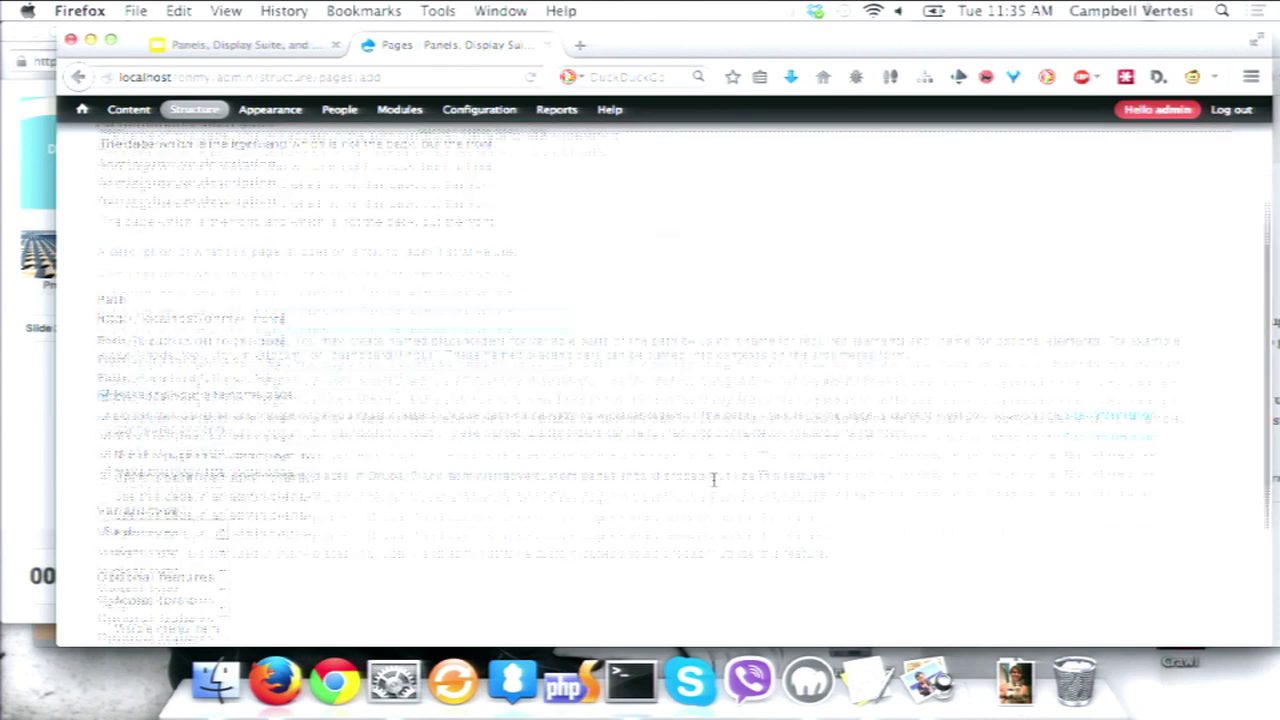
click(168, 567)
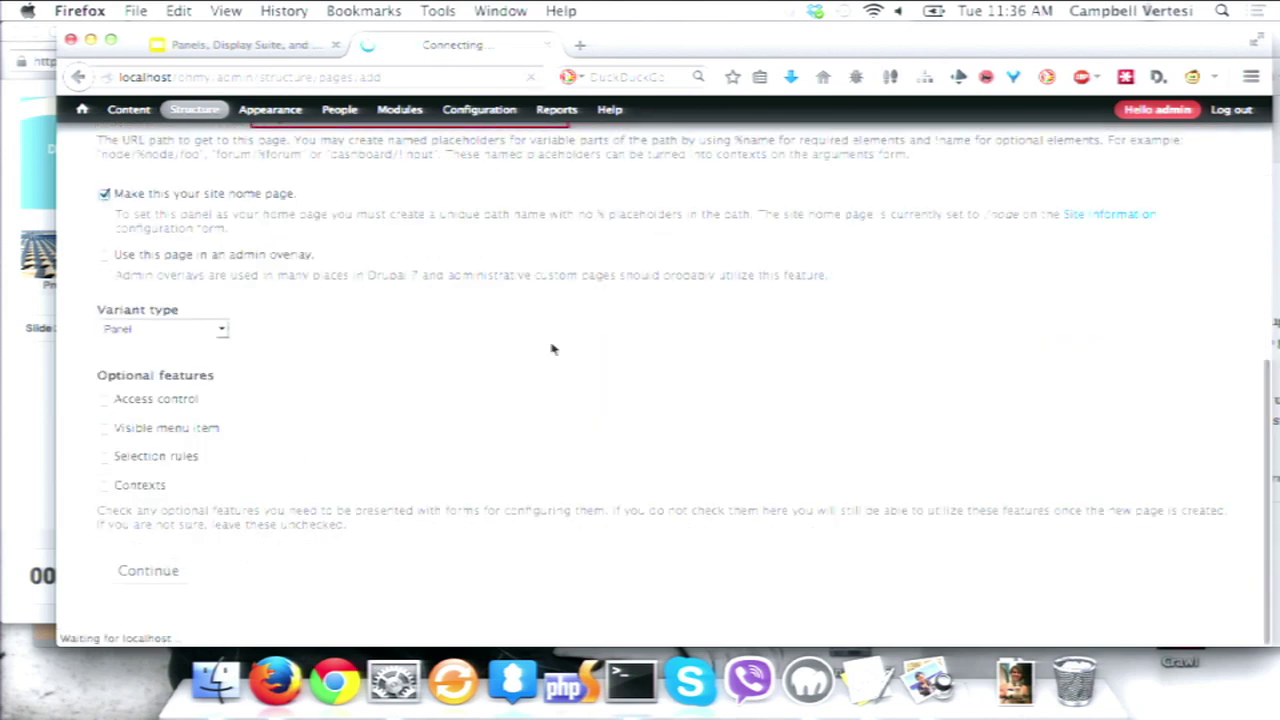
Choose the Two column 63/37 layout from the "Columns: 2" category and continue to the panel settings
click(186, 270)
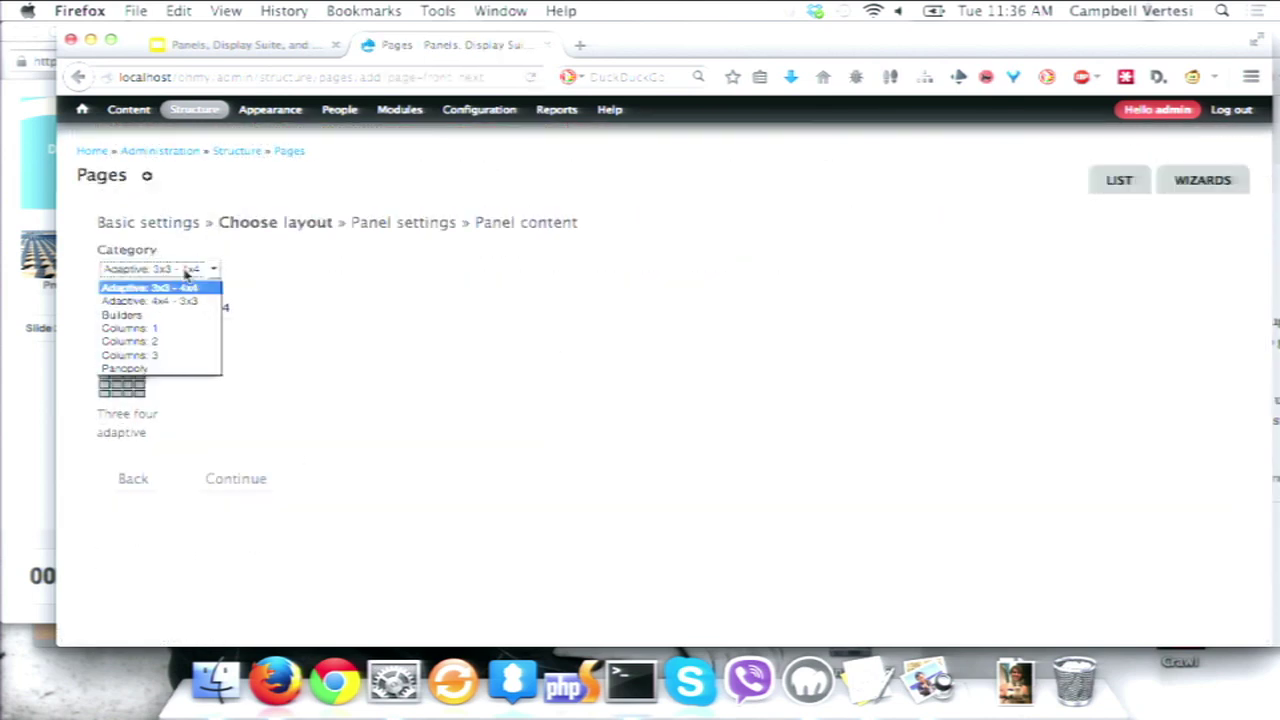
click(298, 255)
click(157, 272)
click(280, 258)
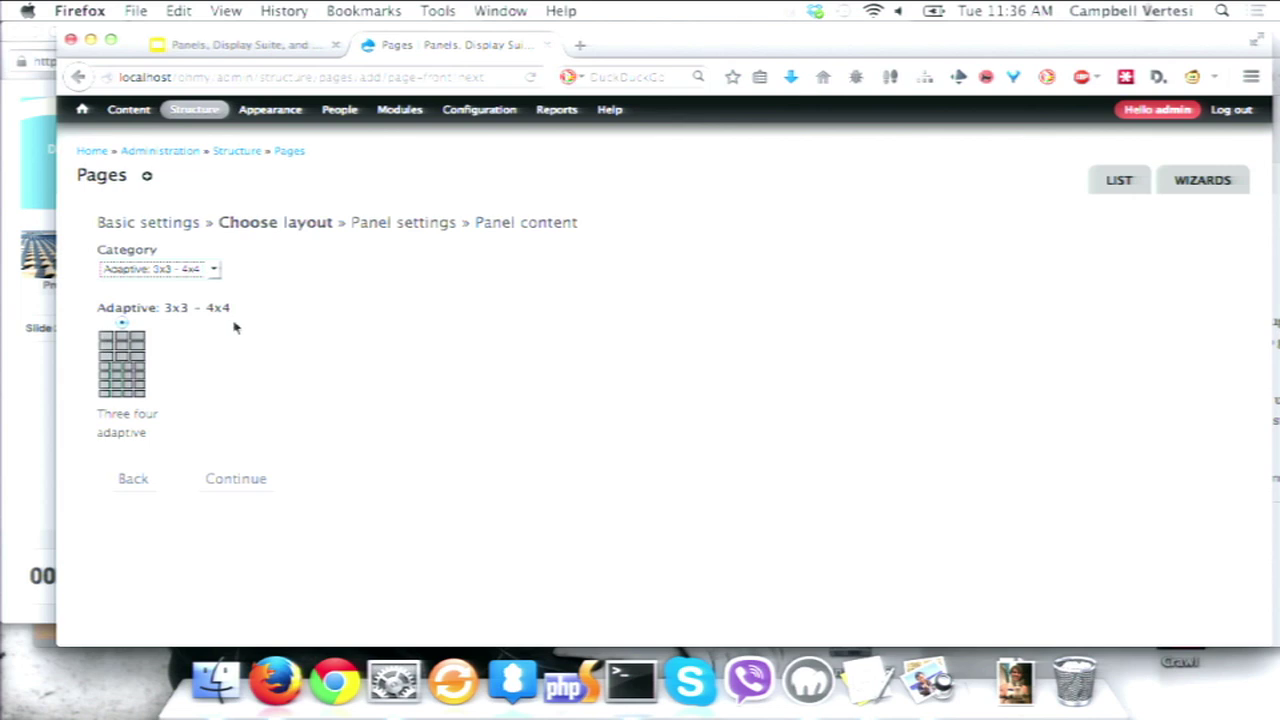
click(178, 268)
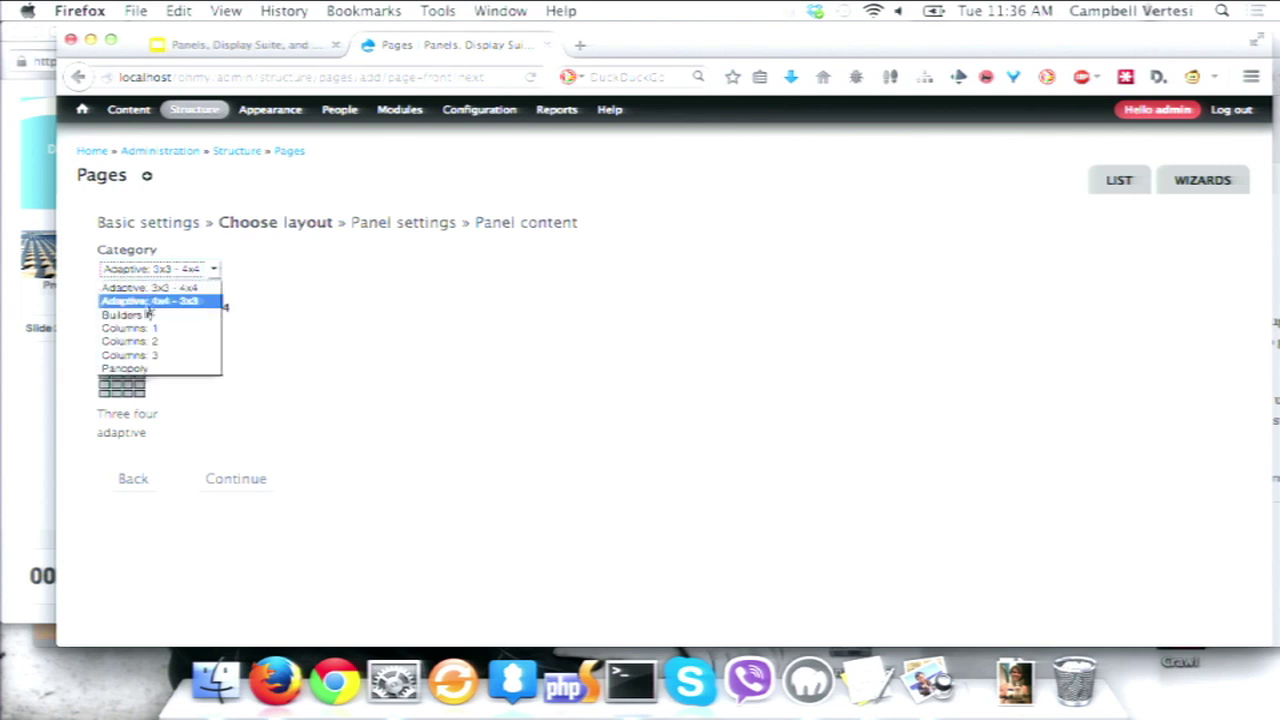
click(145, 342)
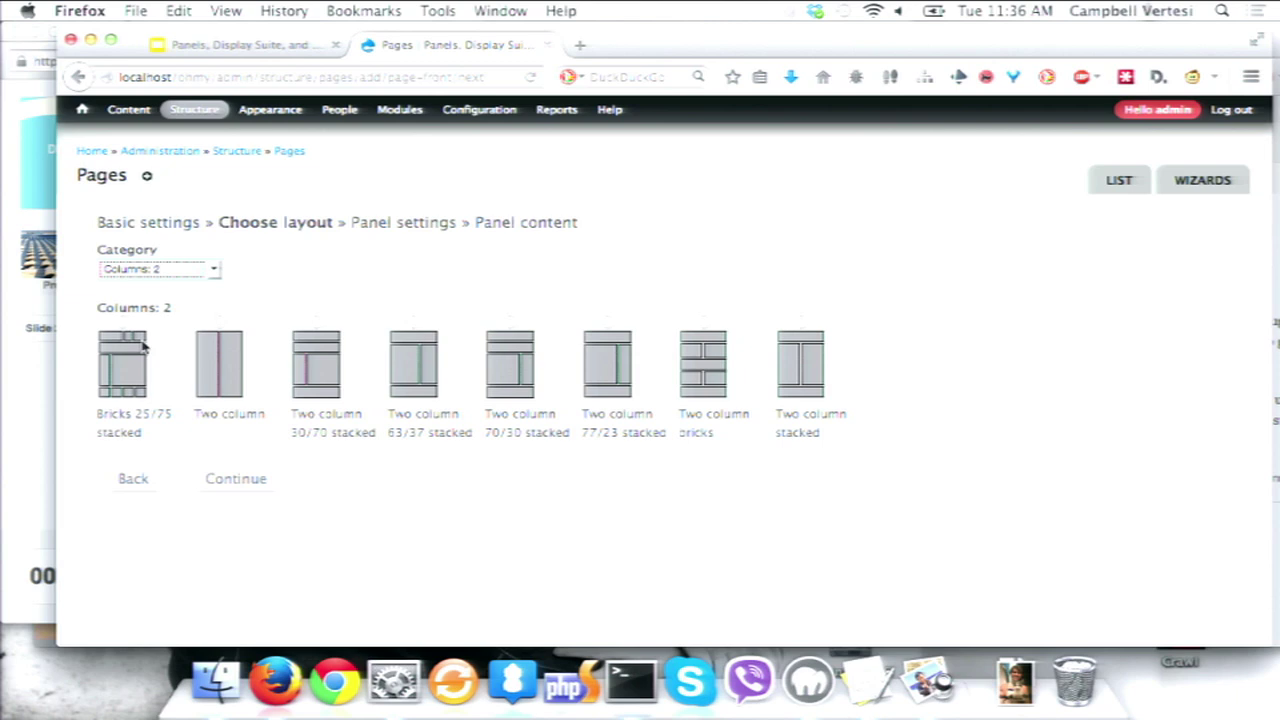
click(344, 290)
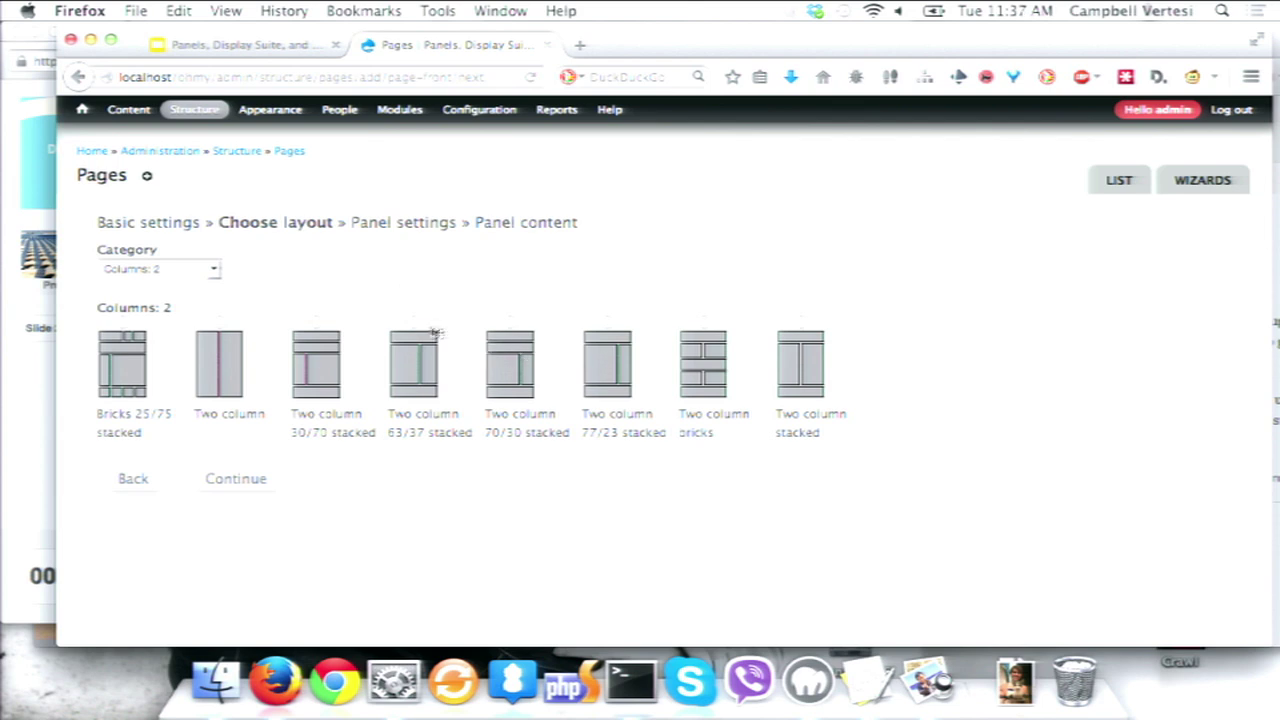
click(320, 365)
click(412, 368)
click(236, 479)
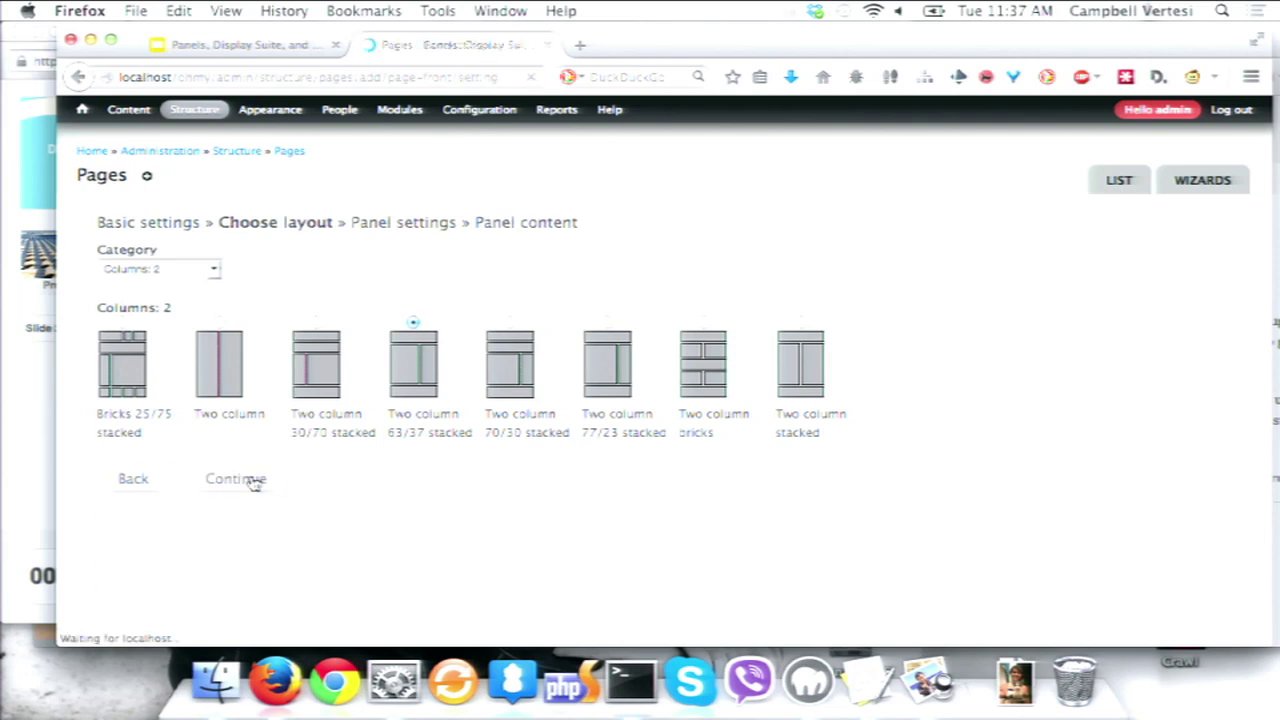
Title the variant "Fronty page", select the In-Place Editor renderer and continue to the panel content
click(247, 270)
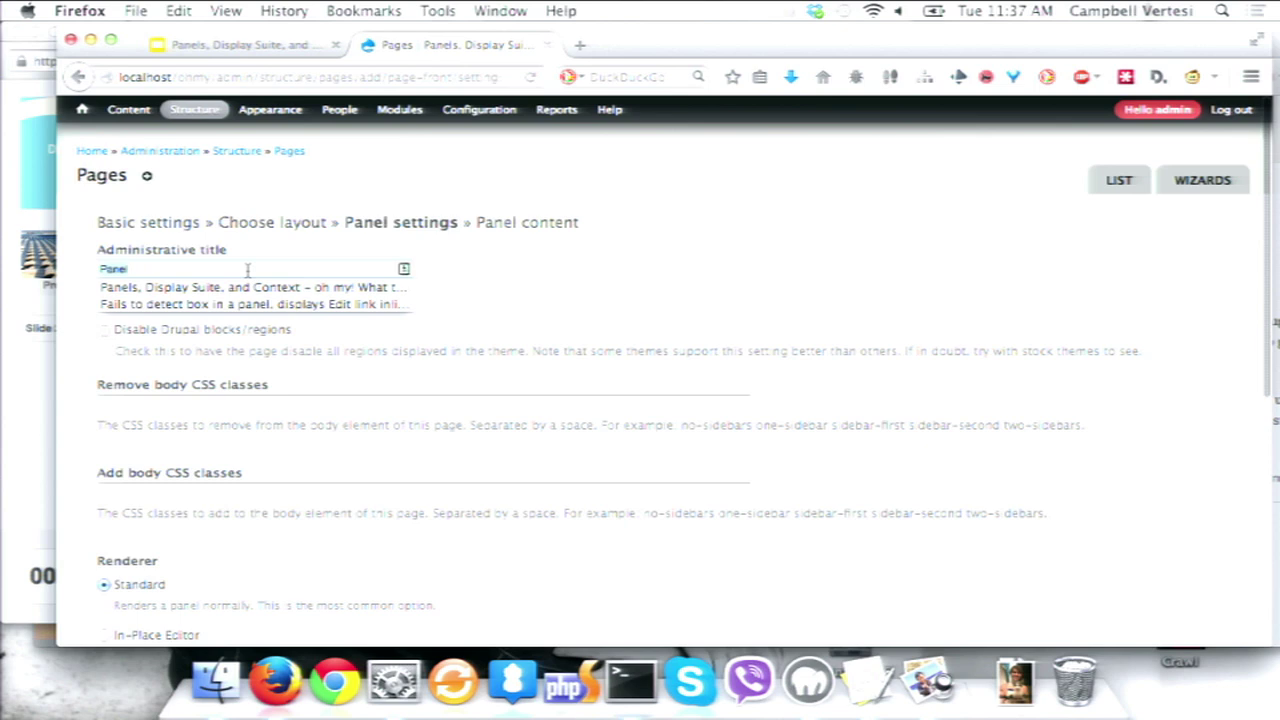
text(Fronty page)
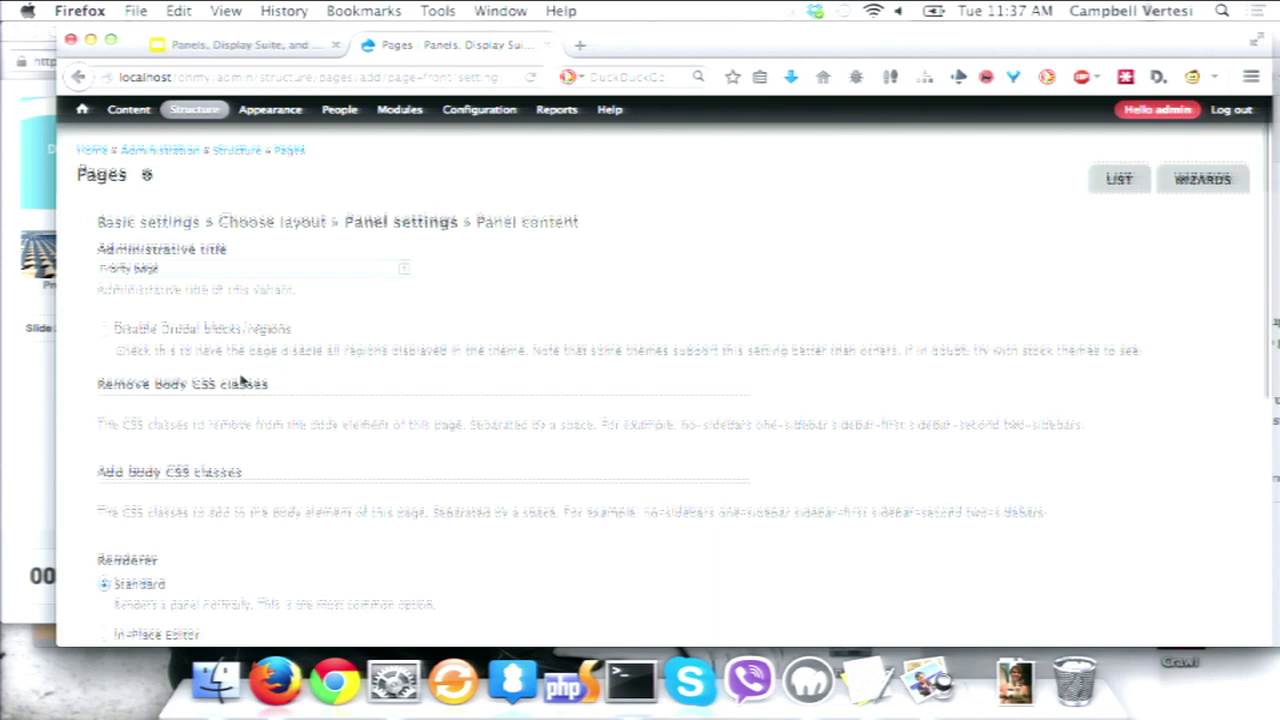
scroll(240, 380, down, 2)
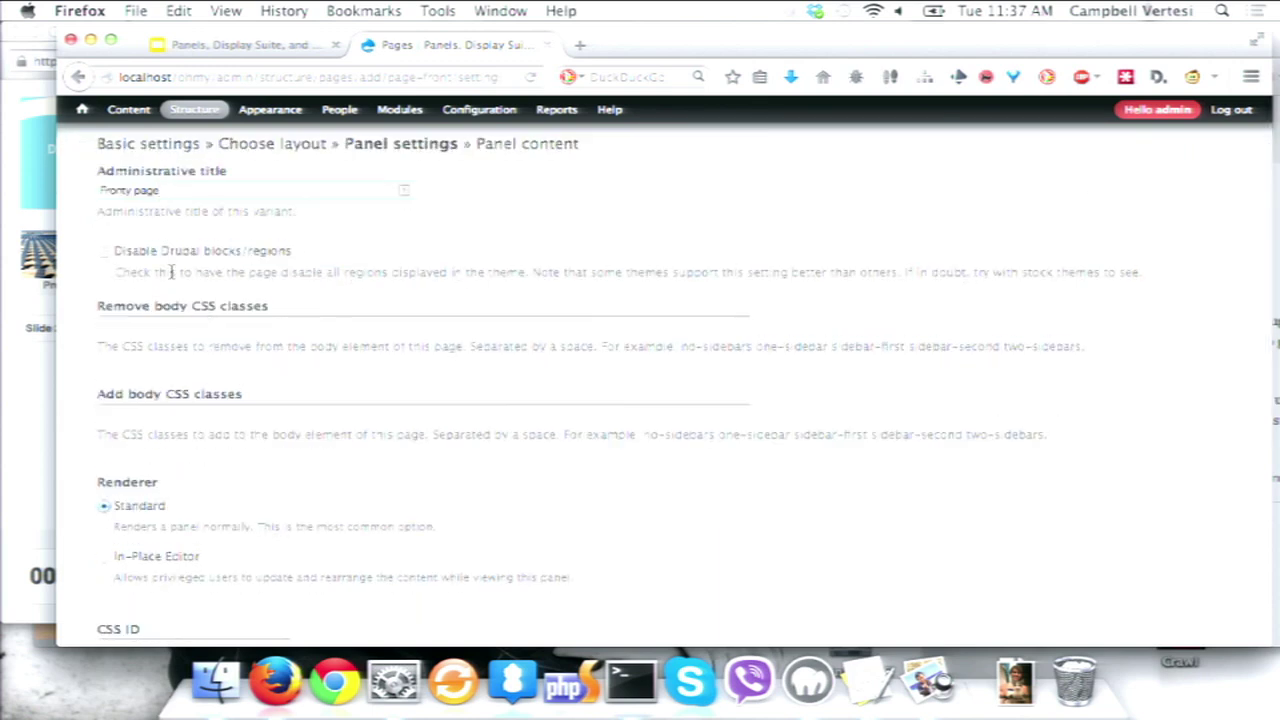
scroll(171, 272, down, 5)
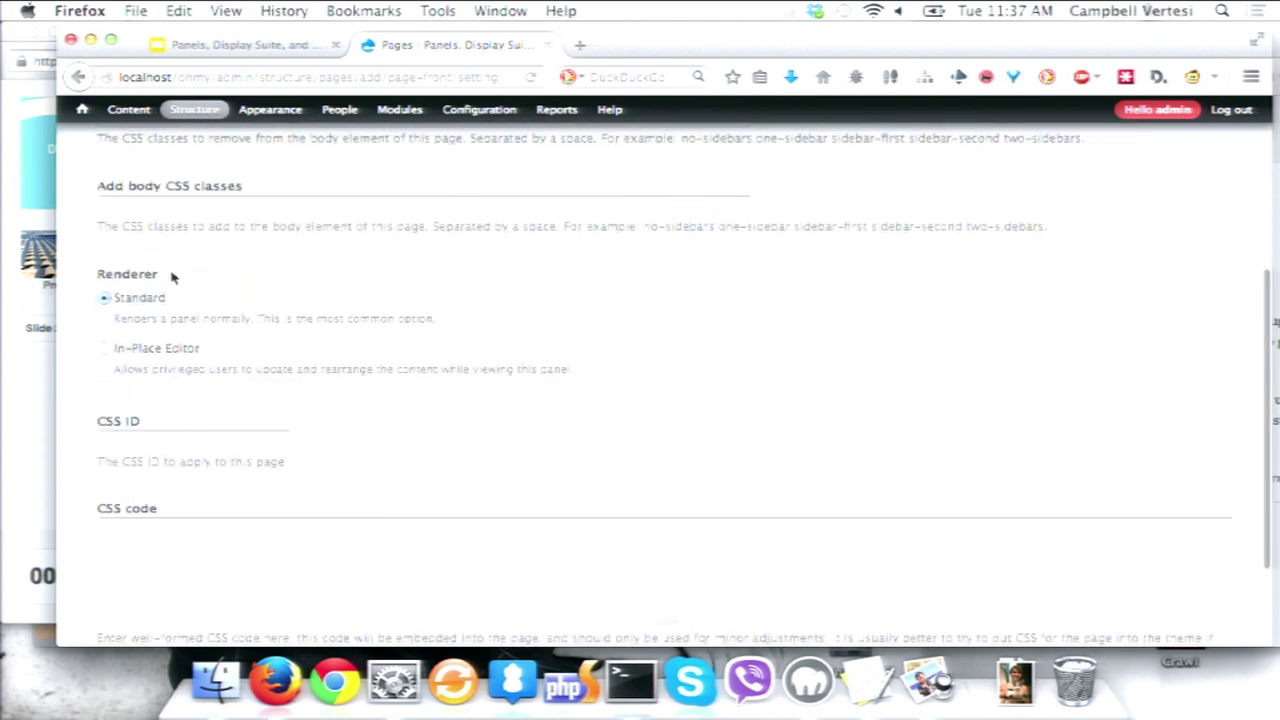
scroll(172, 277, down, 1)
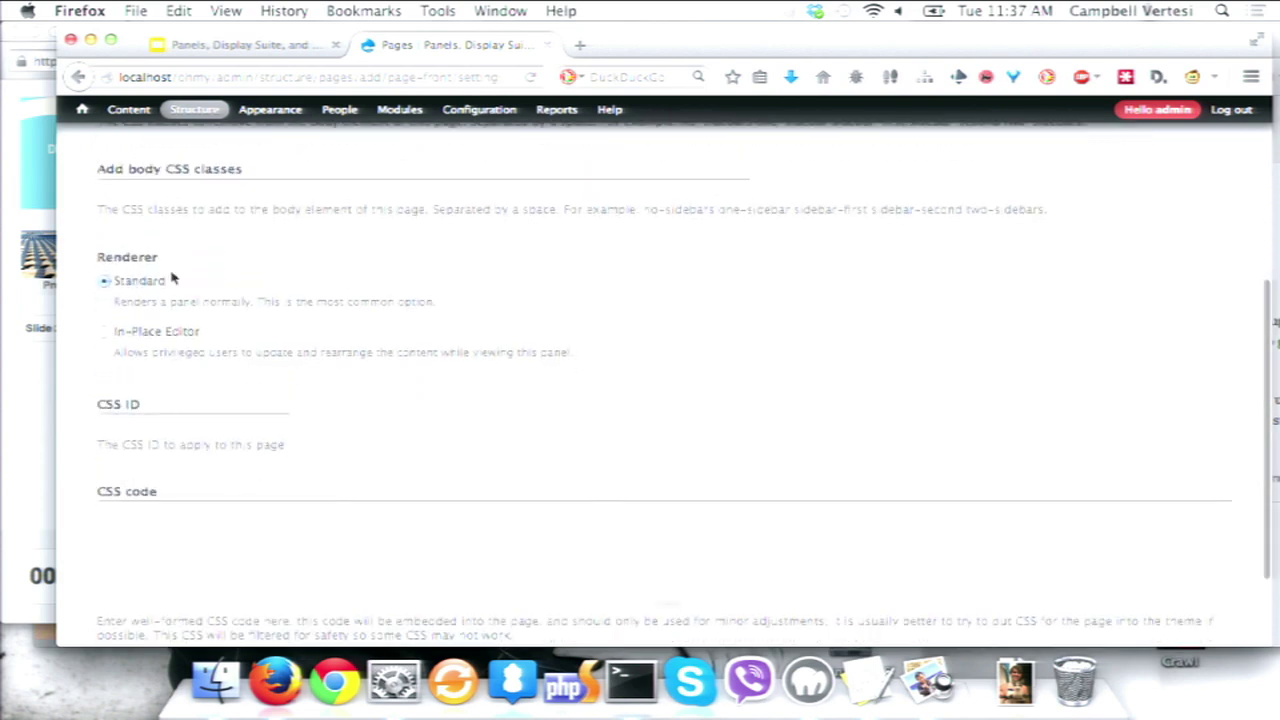
click(144, 298)
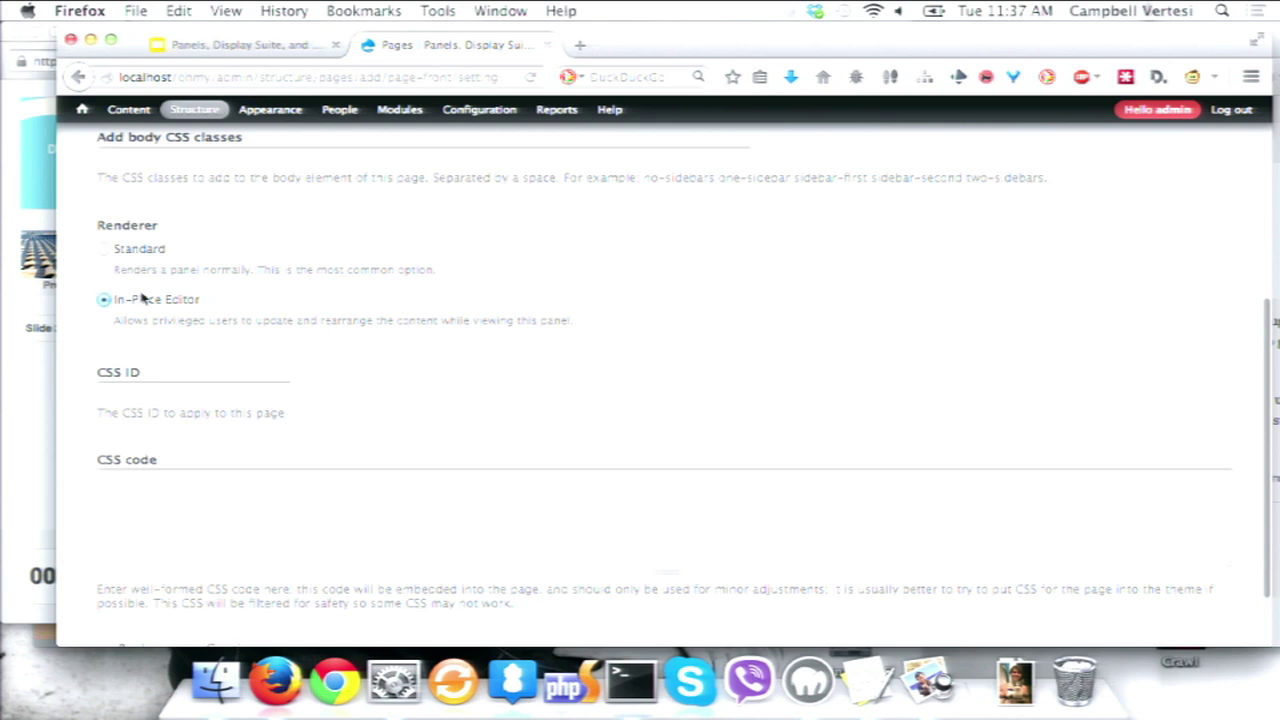
scroll(316, 322, down, 2)
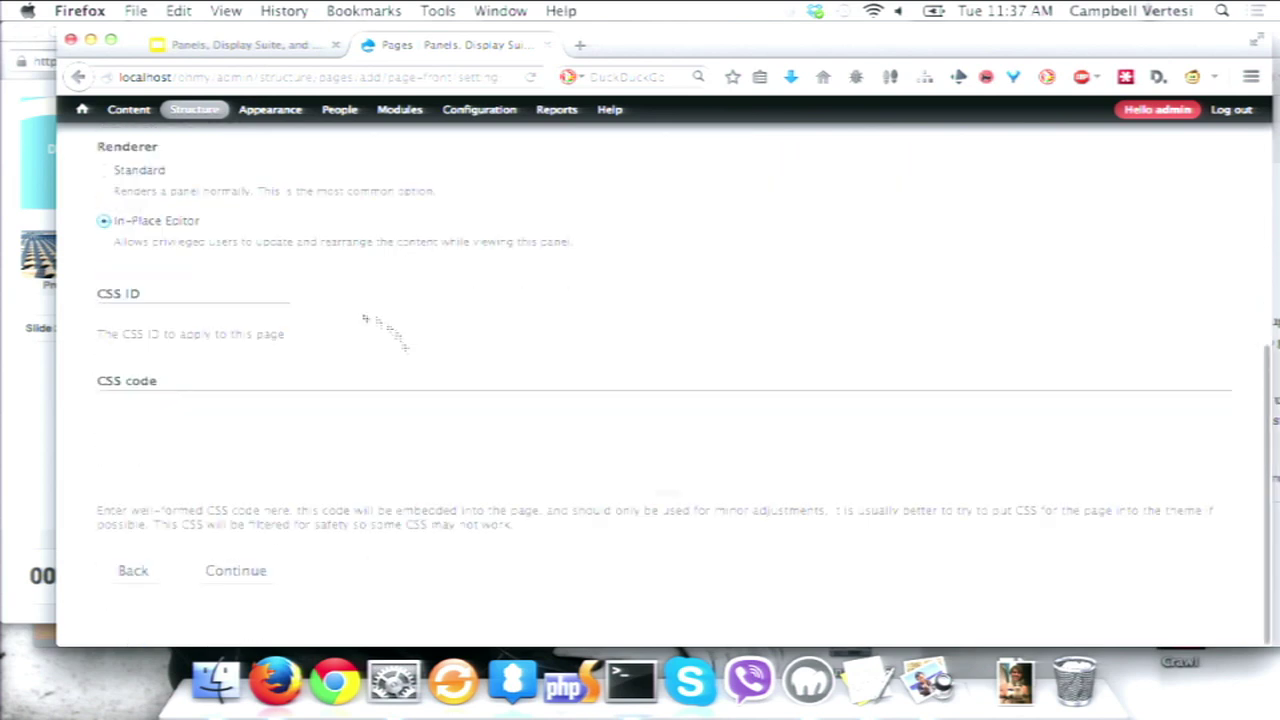
click(224, 577)
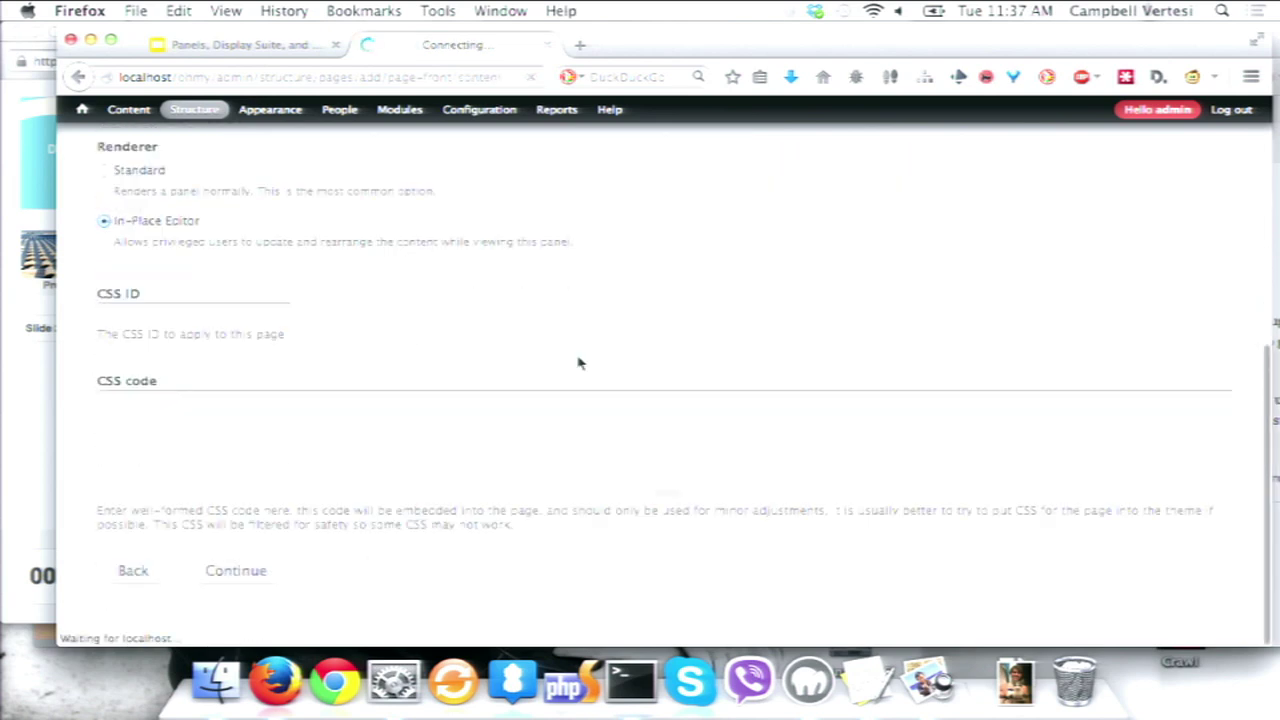
scroll(256, 320, down, 1)
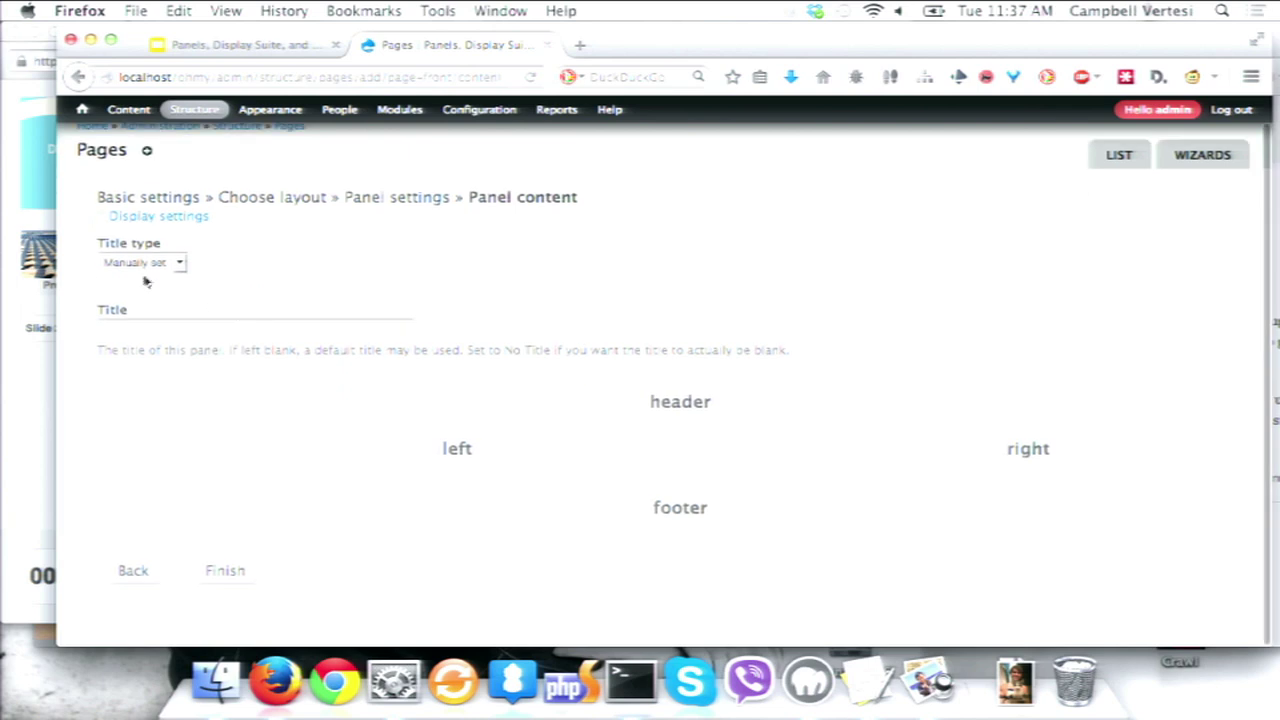
Finish the page creation wizard, then update and save the "front" page
click(226, 571)
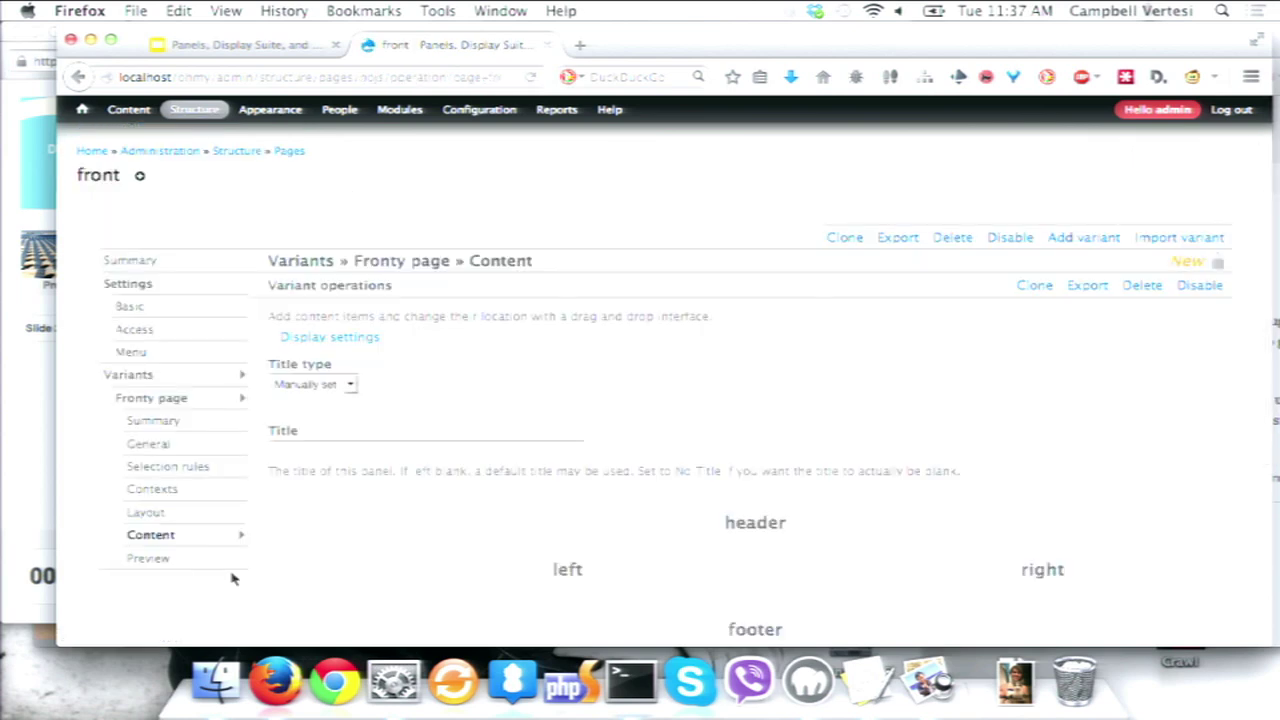
scroll(297, 591, down, 5)
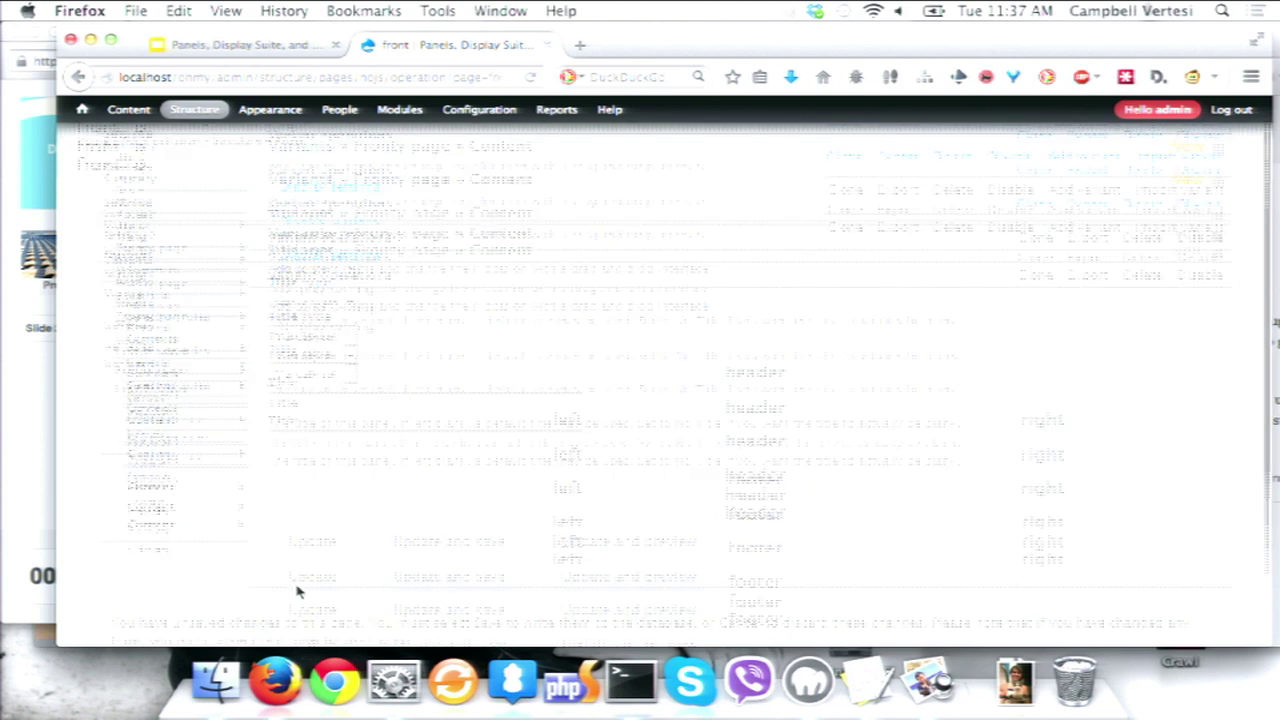
click(449, 448)
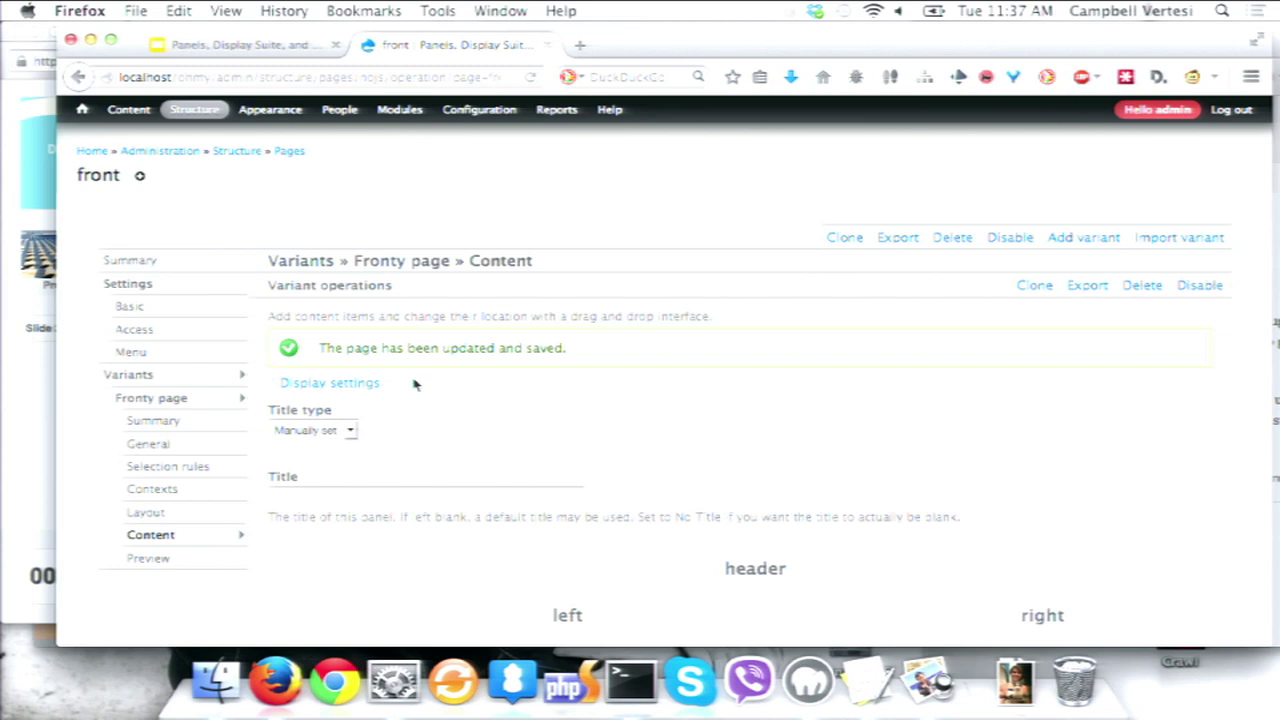
Set the panel's title type to "No title" in the Fronty page variant's content settings
scroll(414, 380, down, 3)
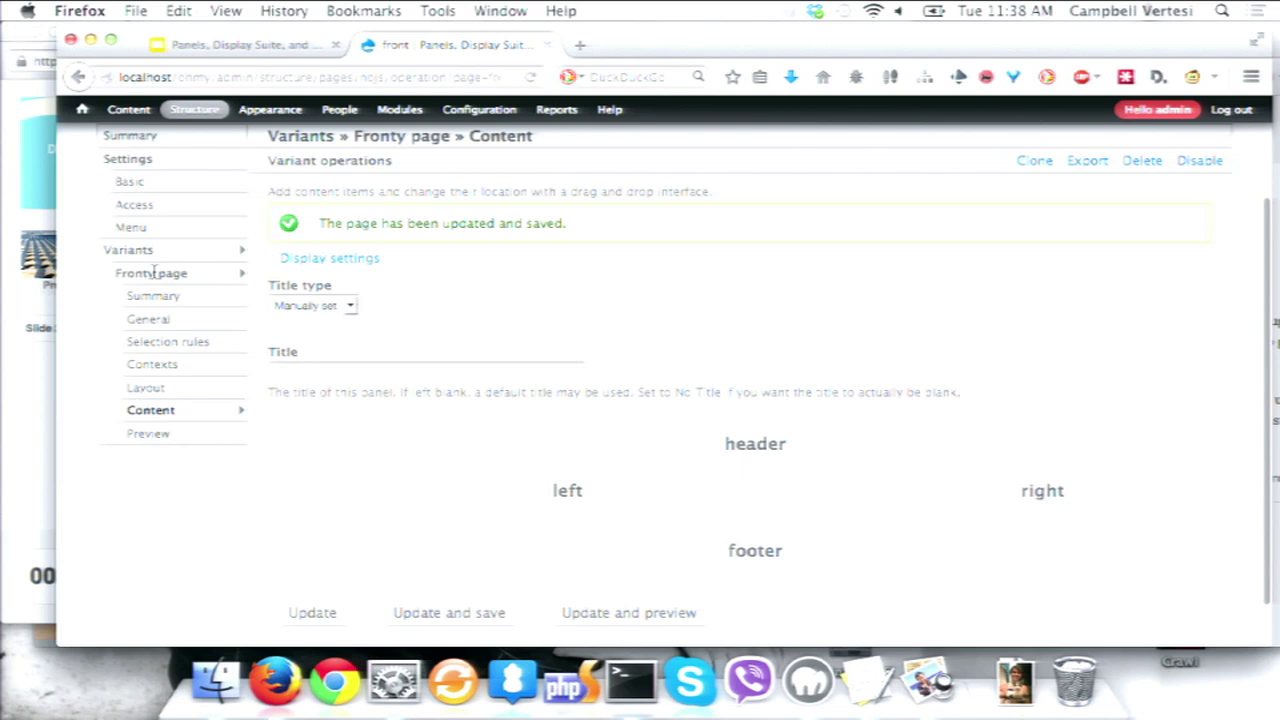
click(310, 306)
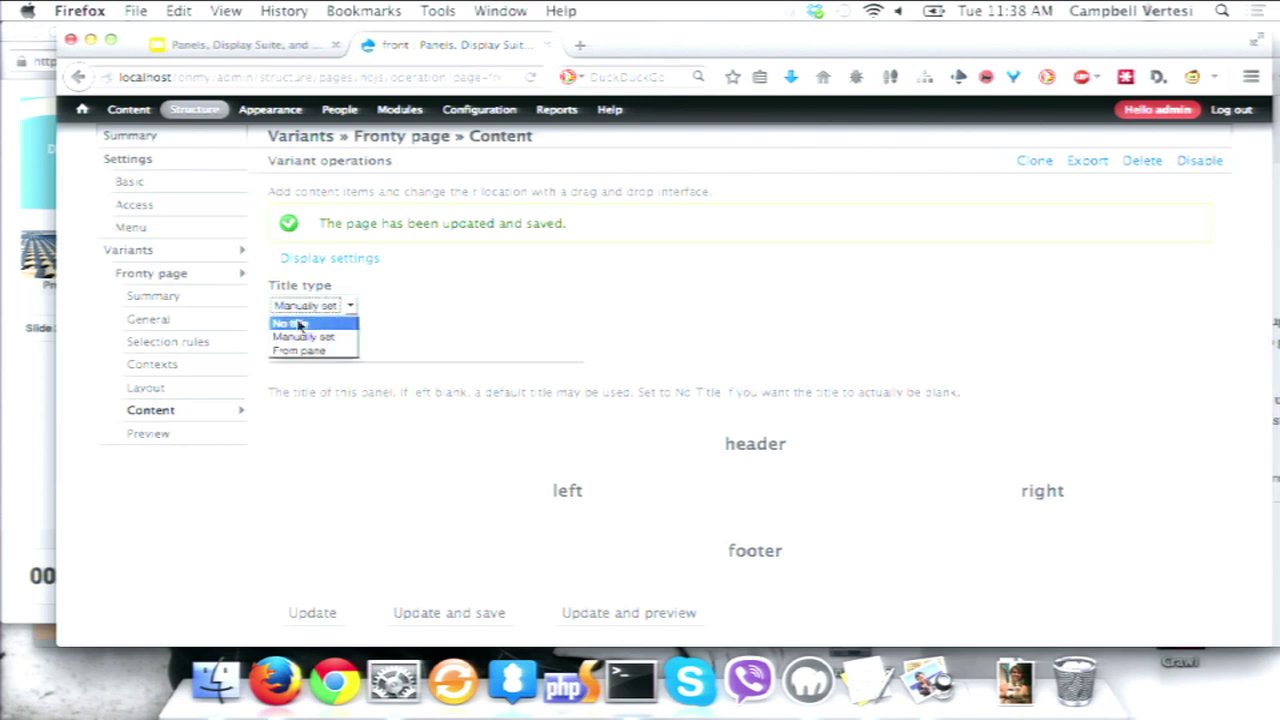
click(299, 325)
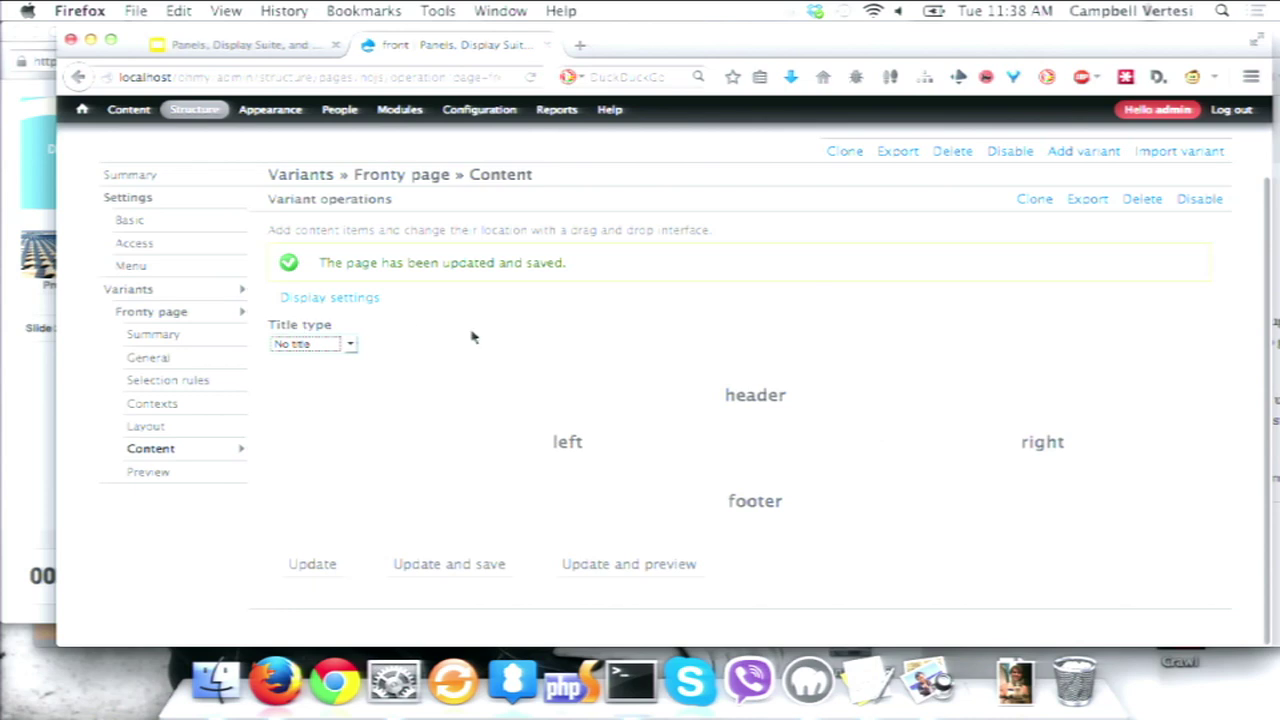
Start adding content to the left region and choose the Front page view from the Views category
click(286, 448)
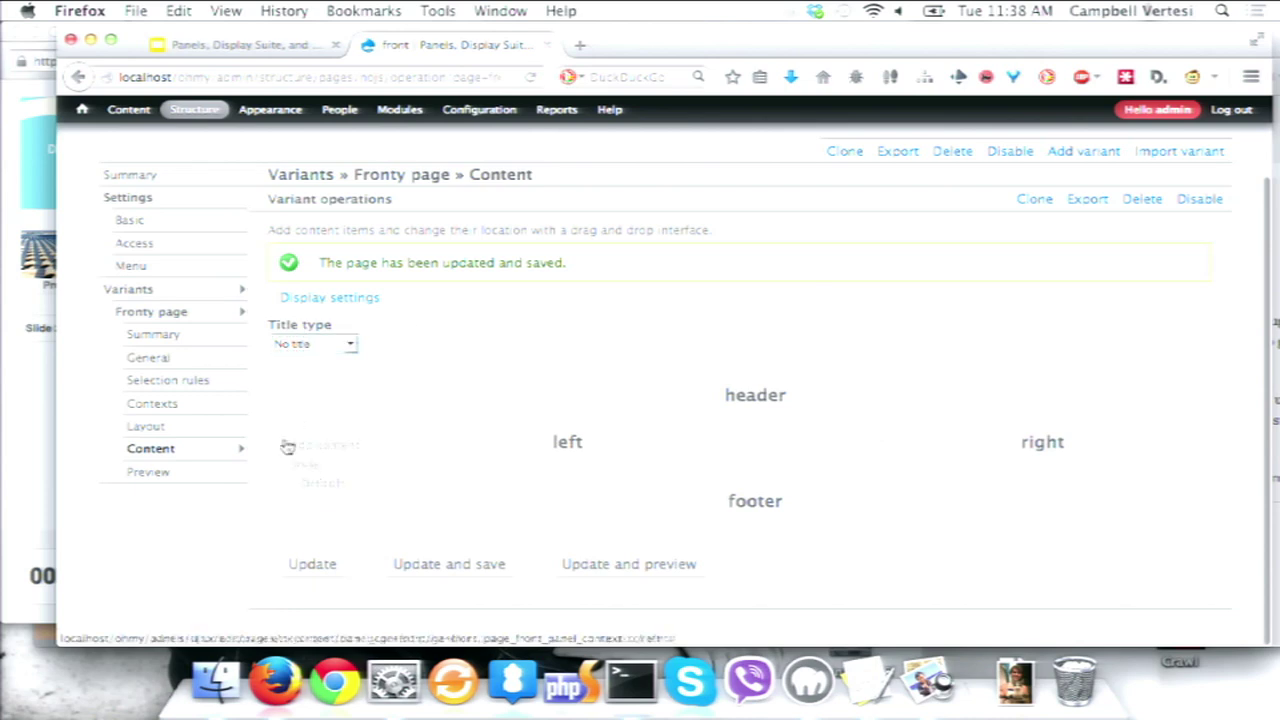
click(297, 441)
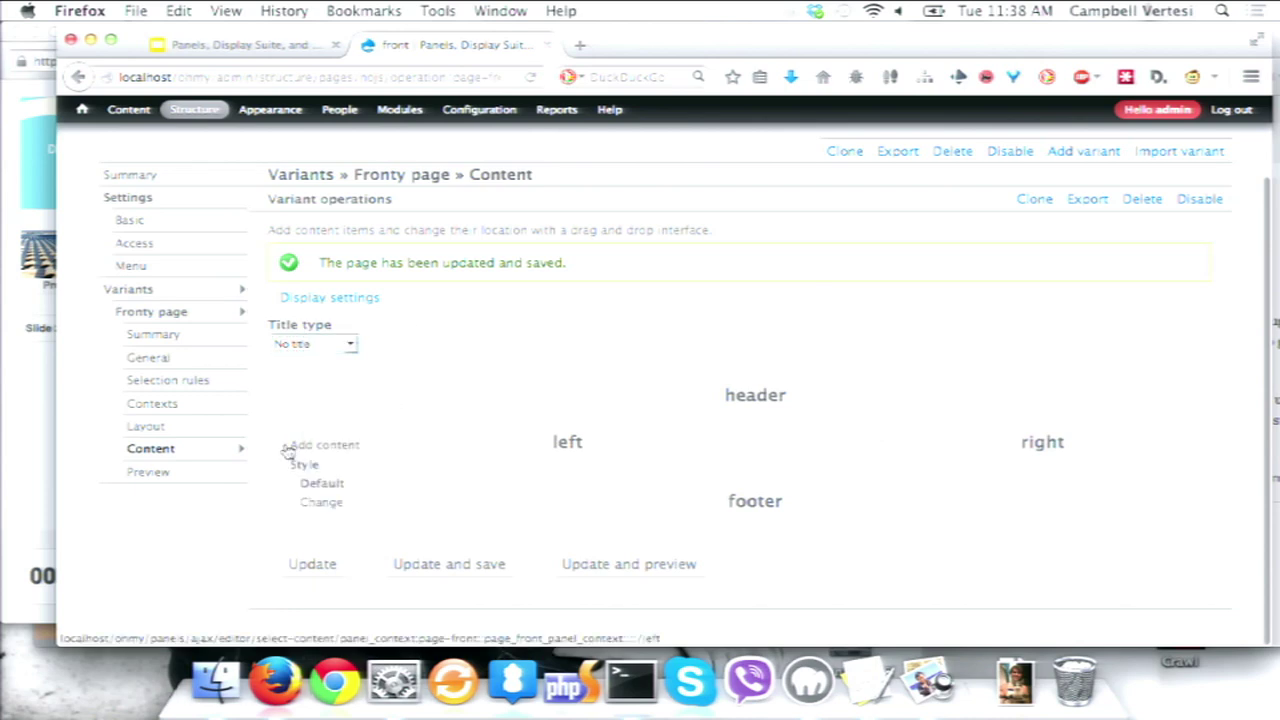
click(347, 450)
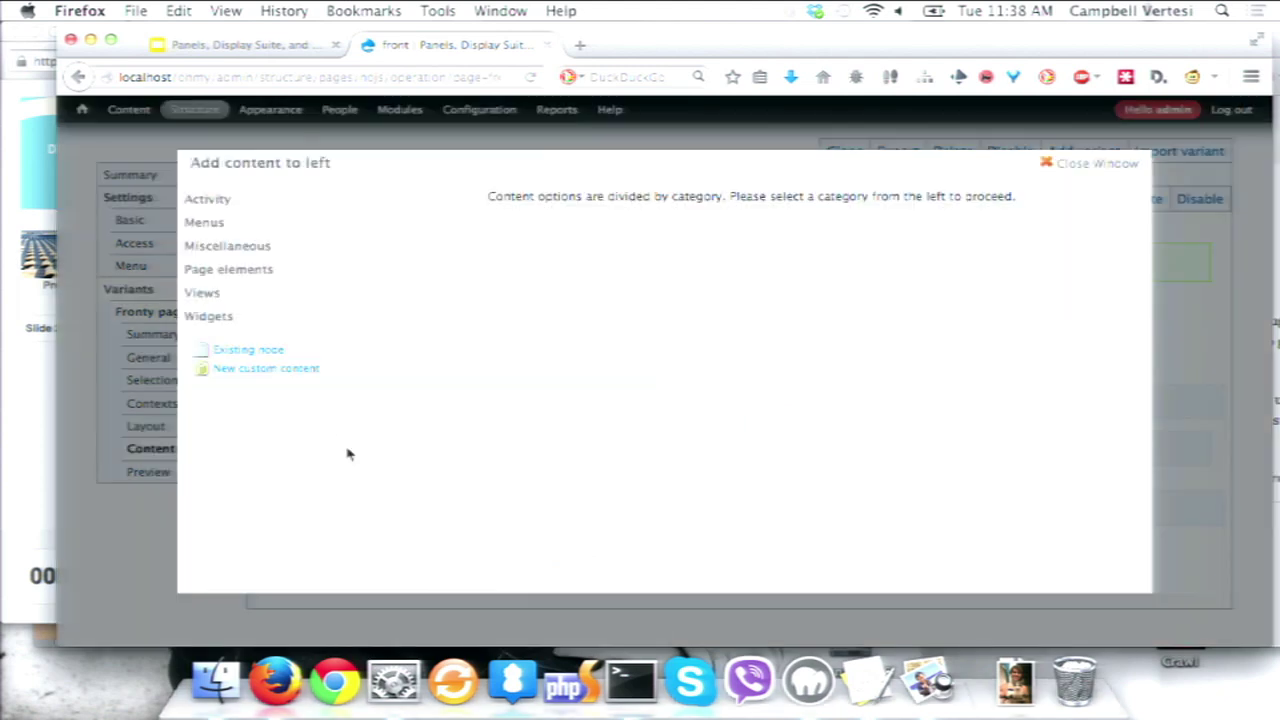
click(210, 294)
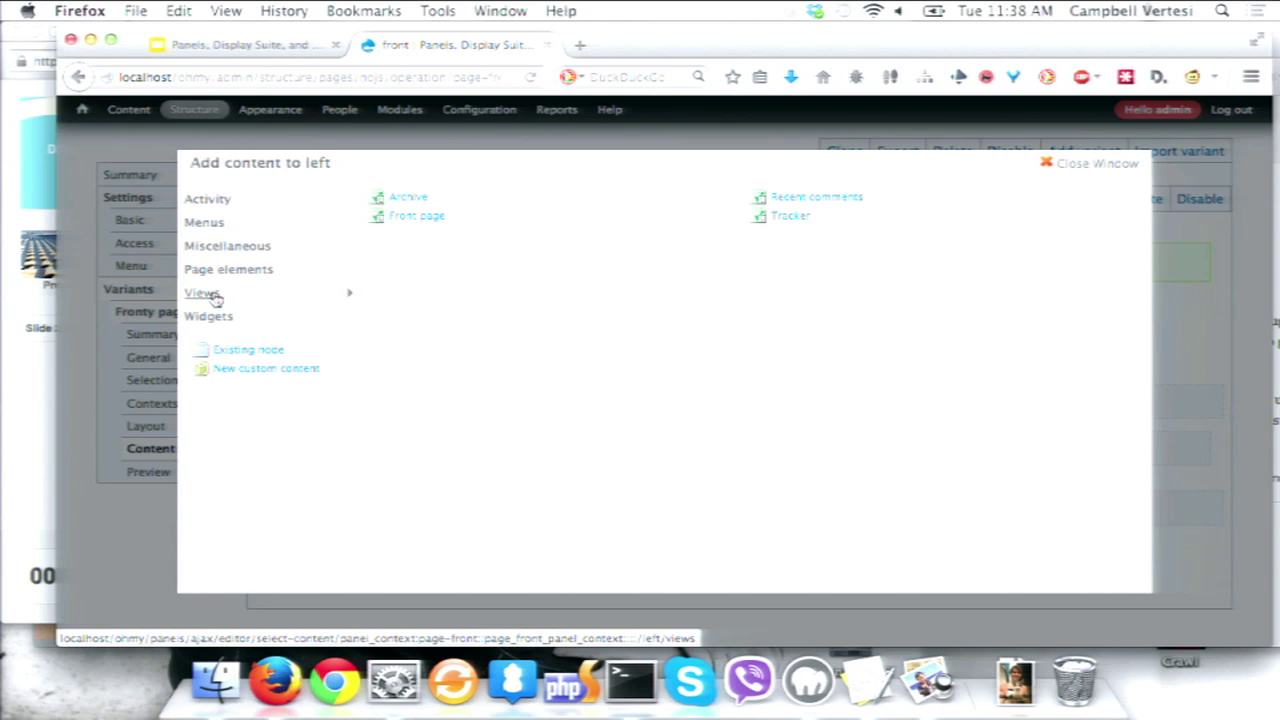
click(411, 219)
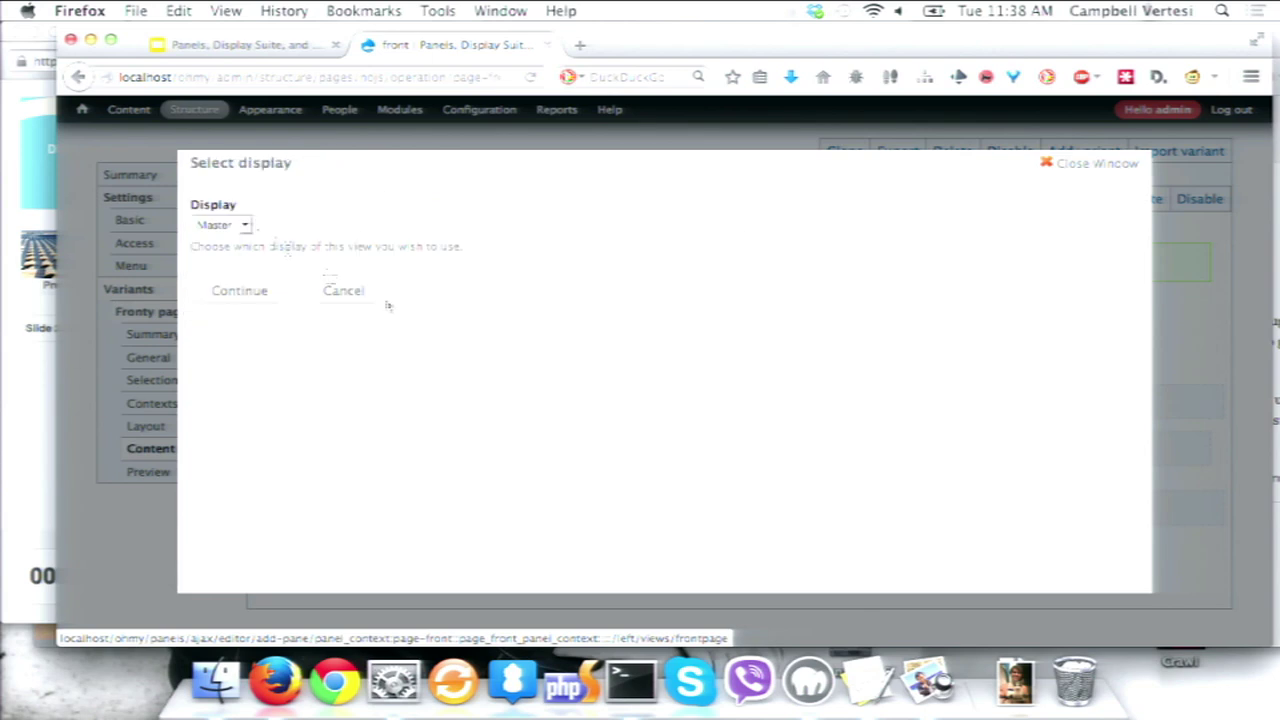
Choose the Page display for the Front page view and continue to its configuration
click(228, 226)
click(222, 256)
click(240, 226)
click(286, 238)
click(244, 291)
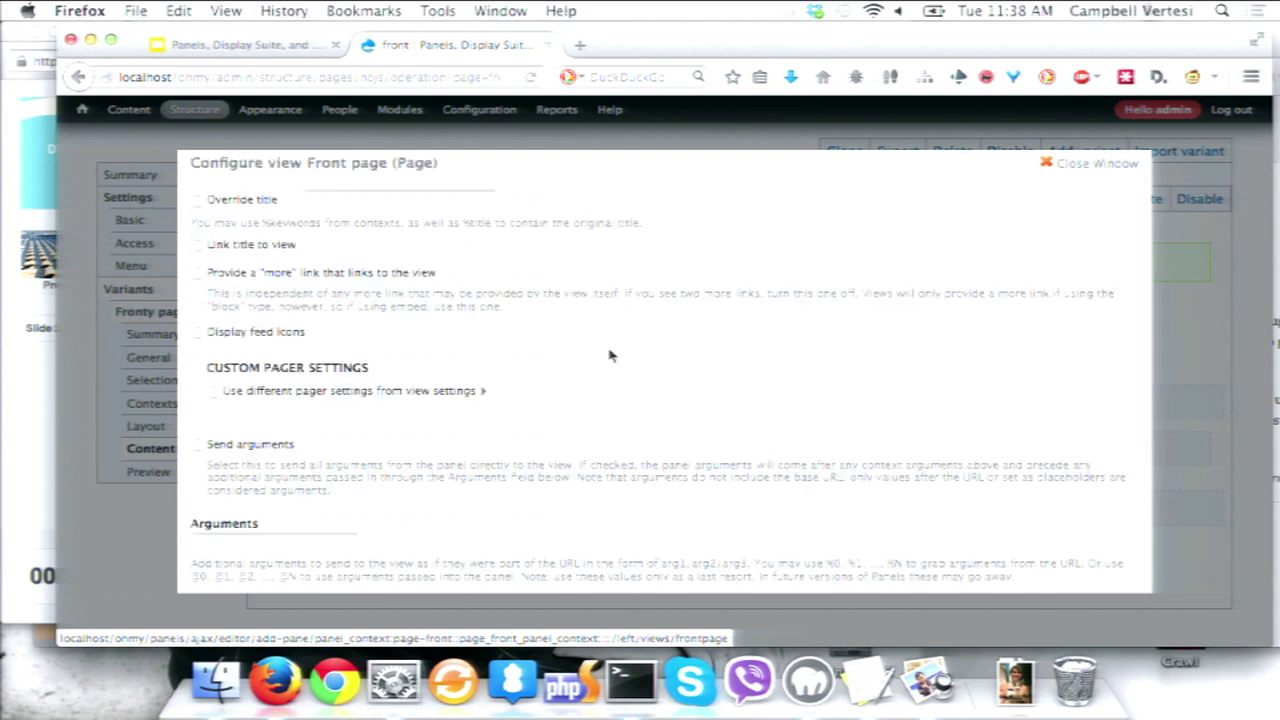
Review the Front page view's pane options, including pager and arguments, and finish adding it
click(250, 201)
scroll(426, 310, down, 3)
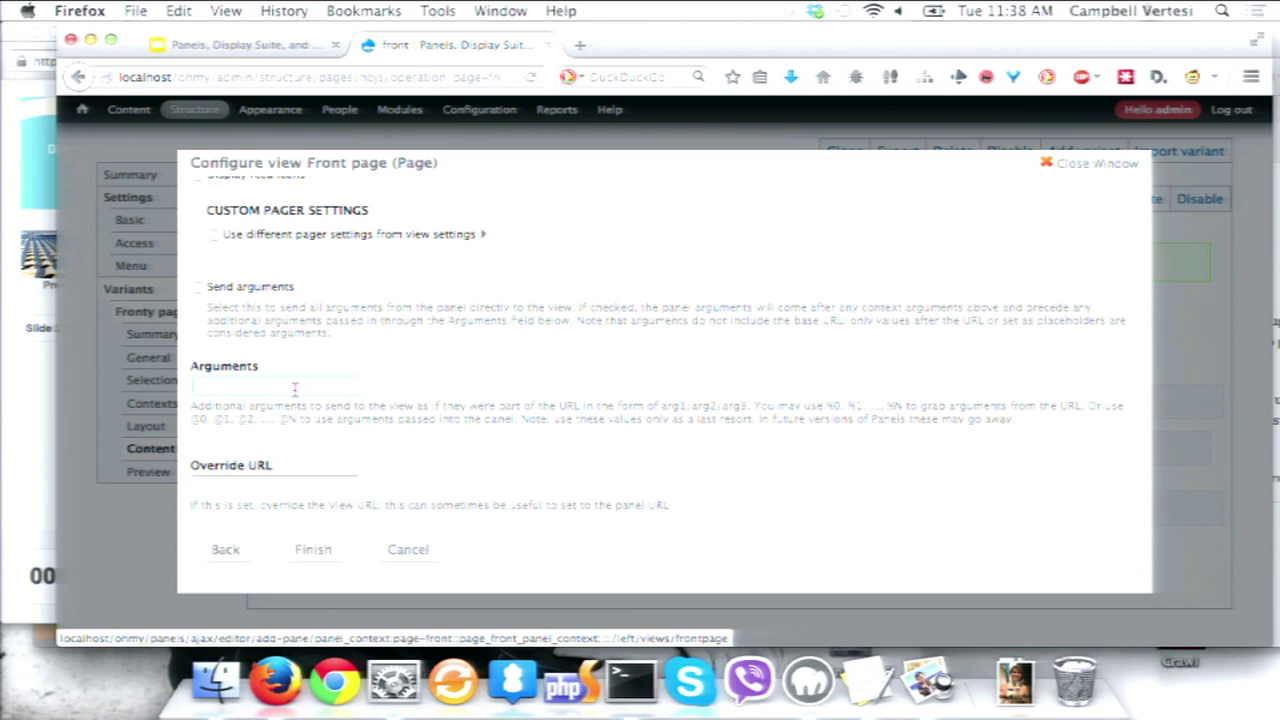
scroll(295, 388, up, 2)
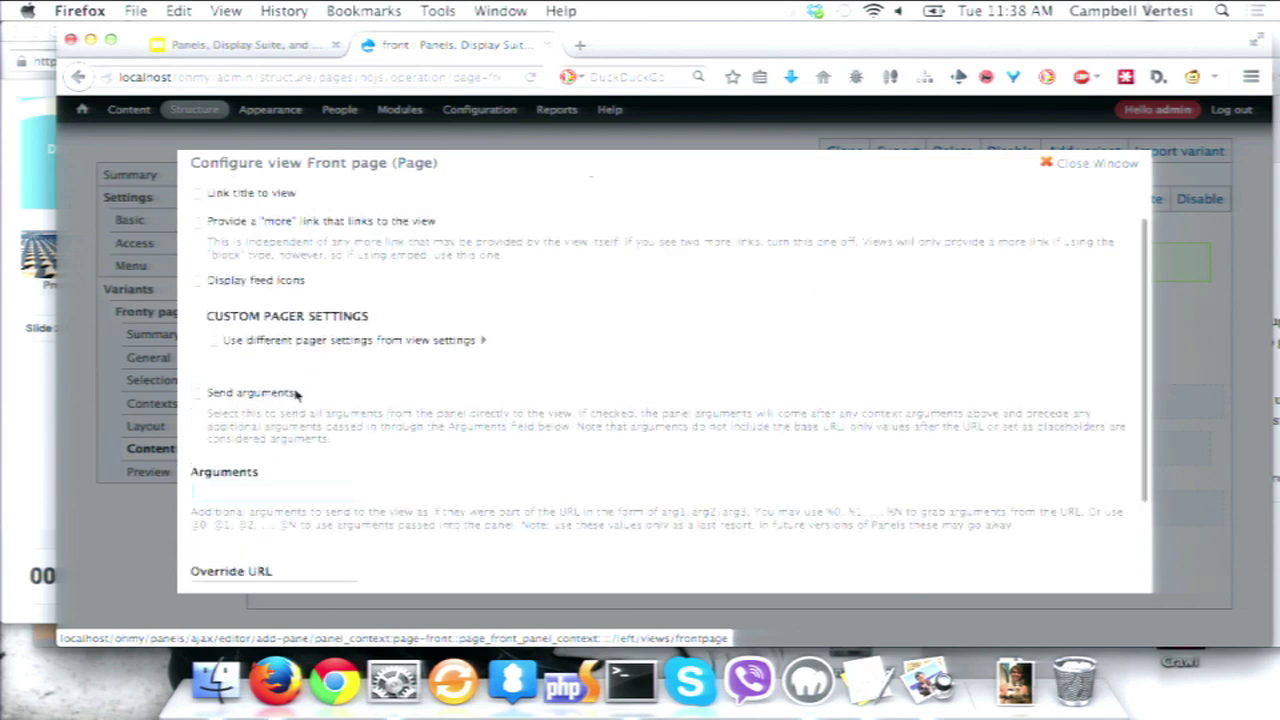
scroll(296, 395, down, 2)
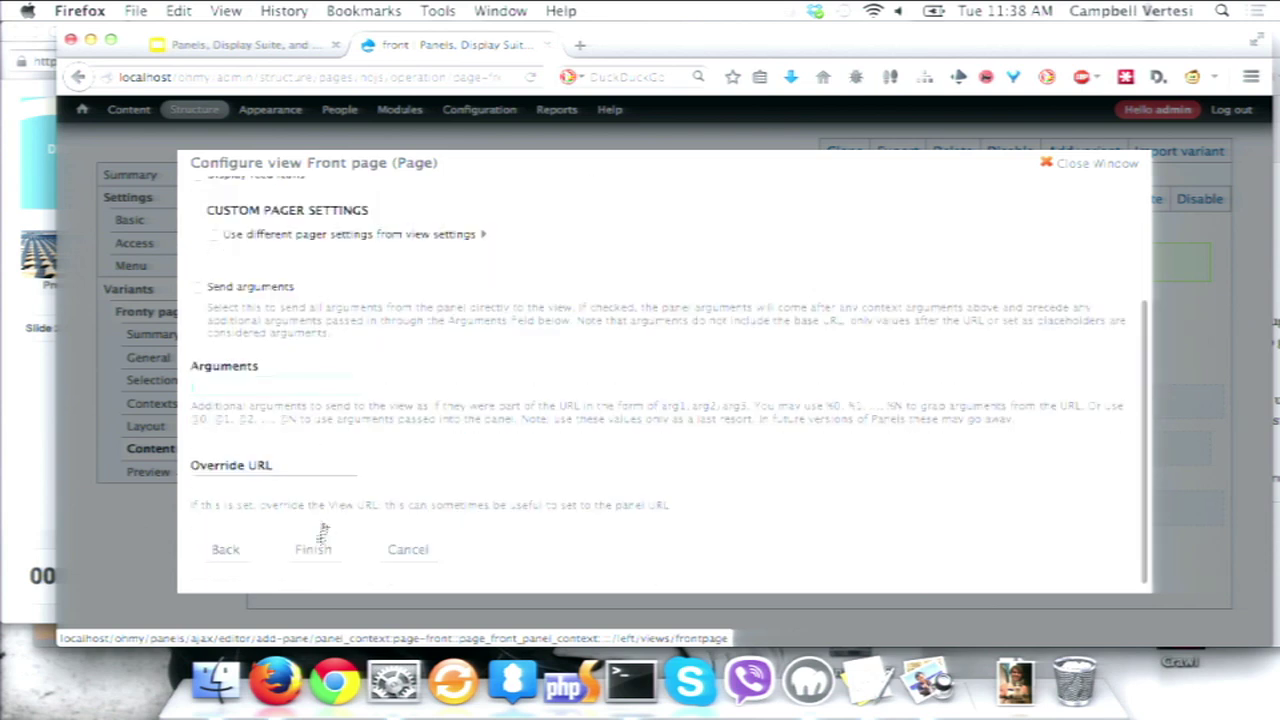
click(313, 553)
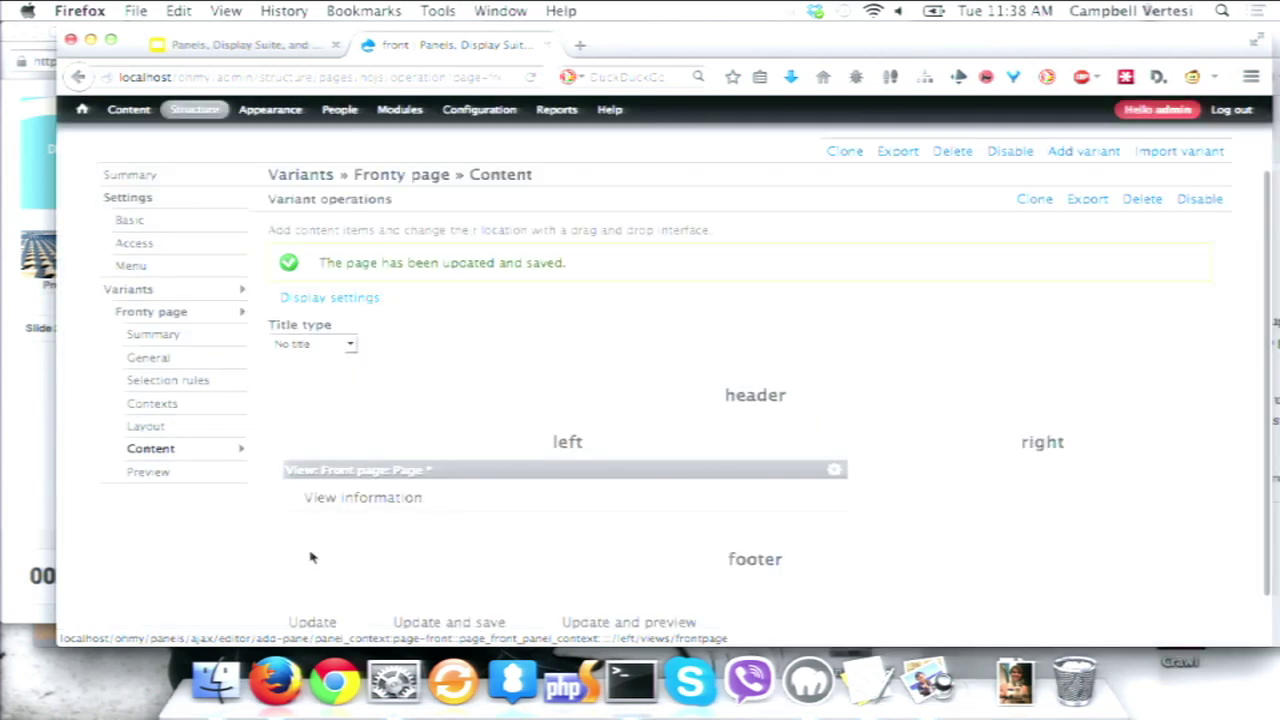
Move the Front page view pane from the left region to the right region
scroll(373, 441, down, 1)
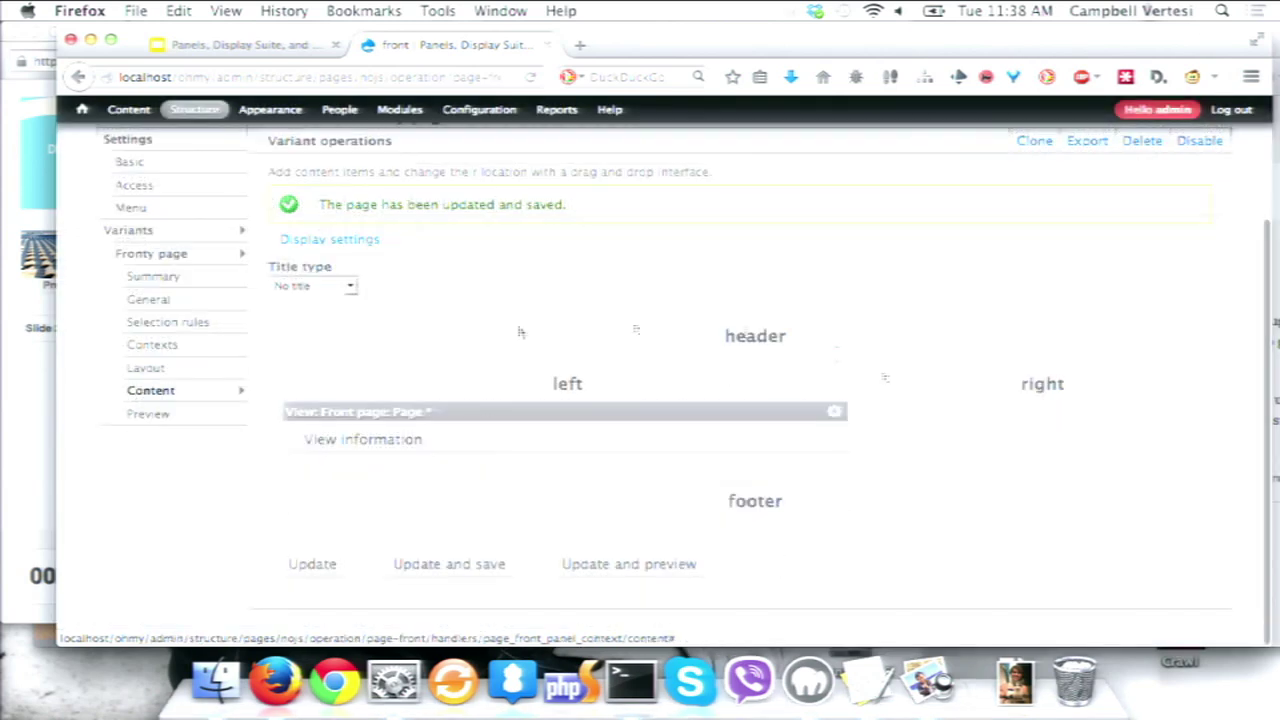
drag(654, 411, 633, 457)
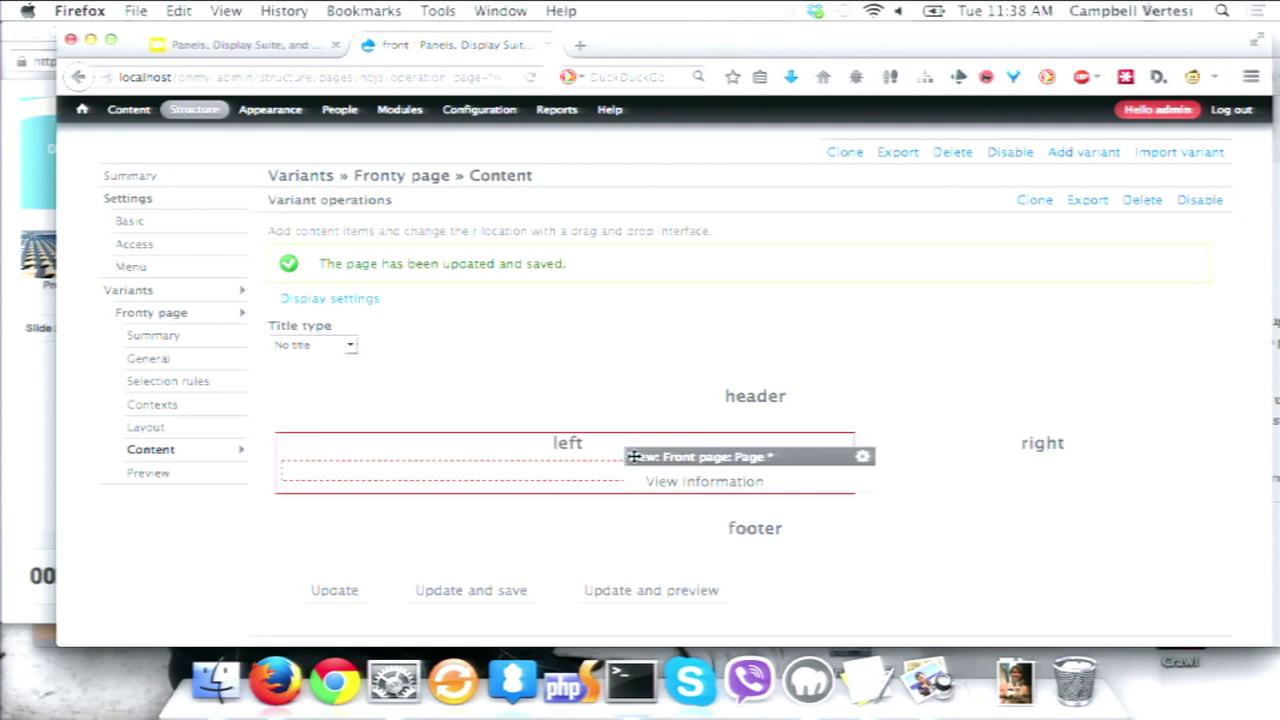
drag(633, 457, 951, 477)
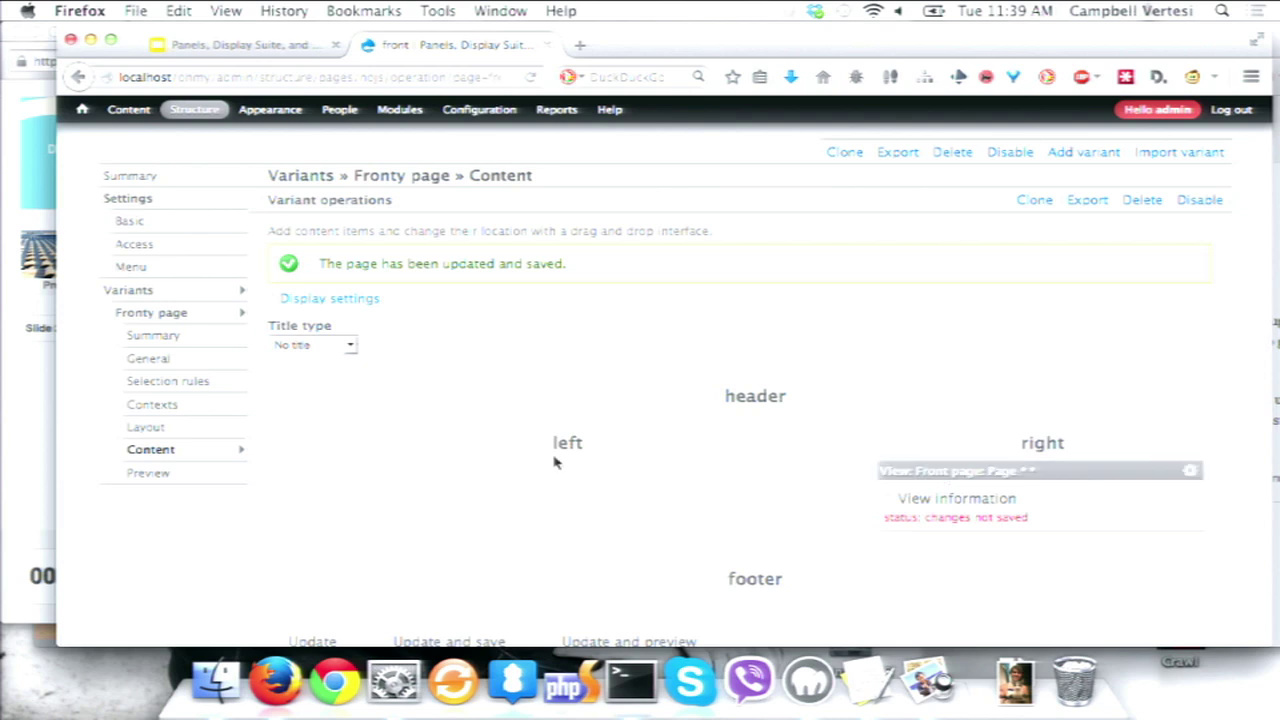
Add the "Powered by Drupal" pane from the Widgets category to the left region
click(274, 446)
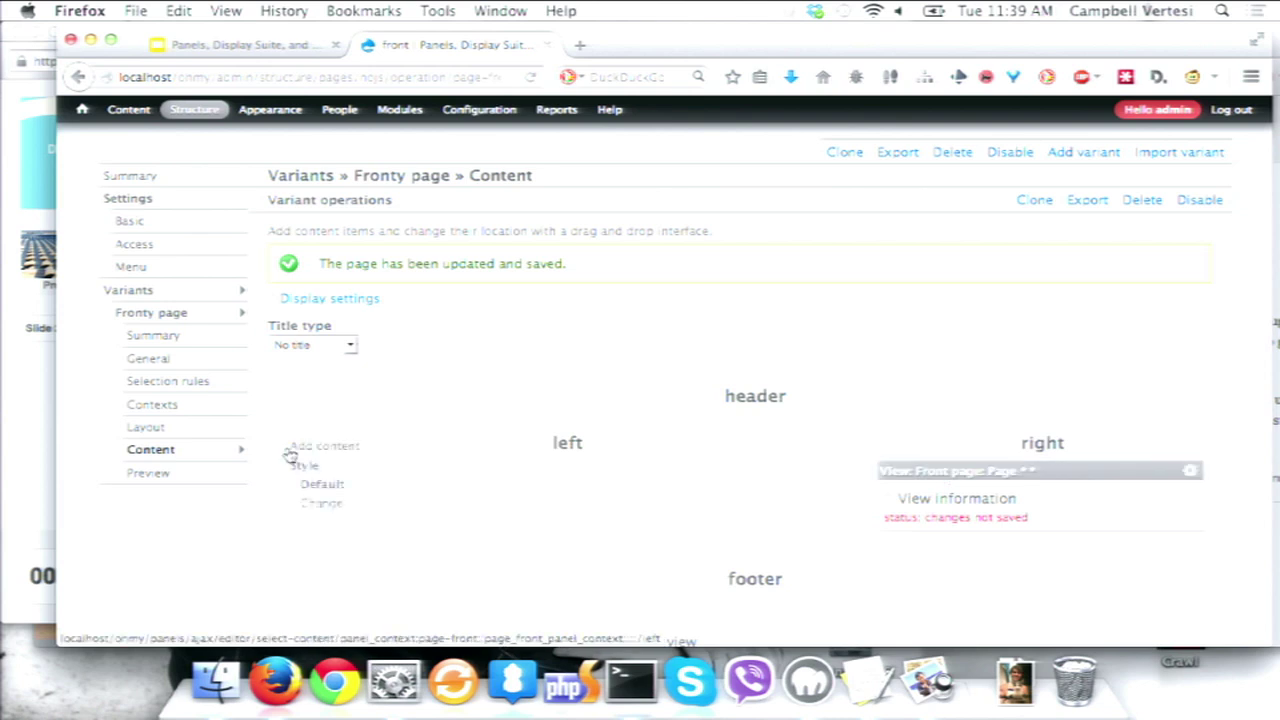
click(378, 450)
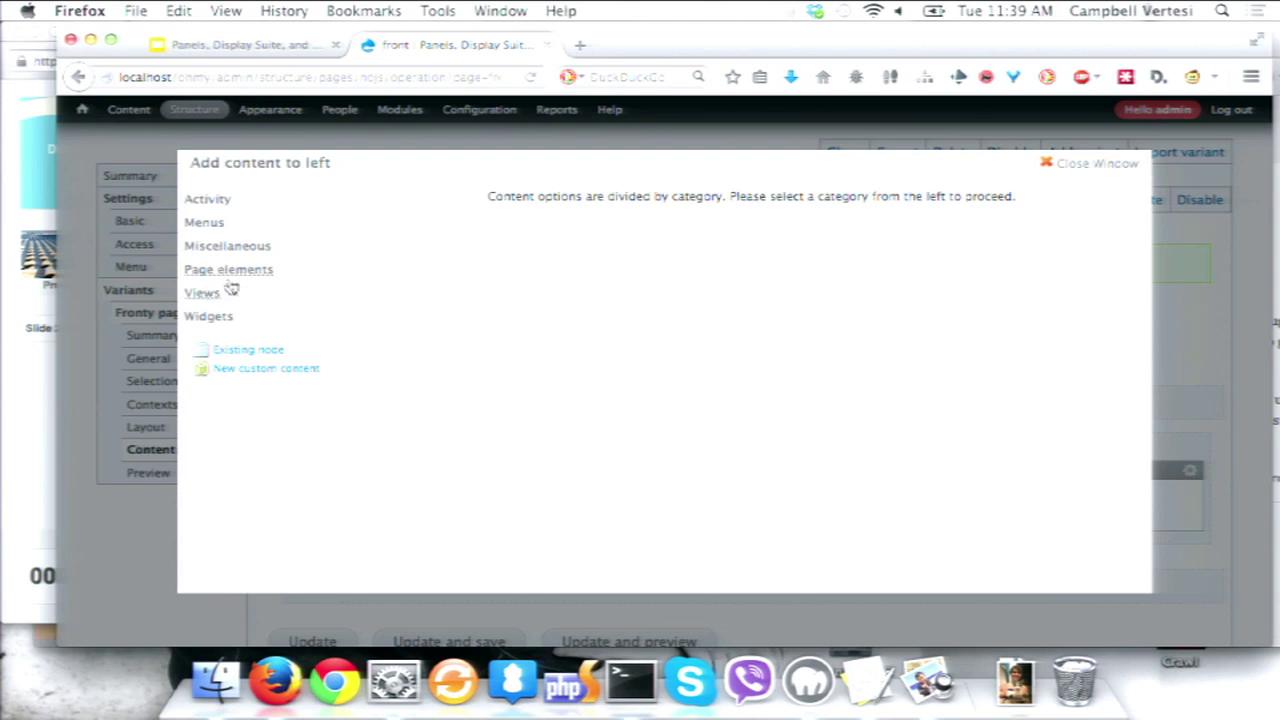
click(218, 318)
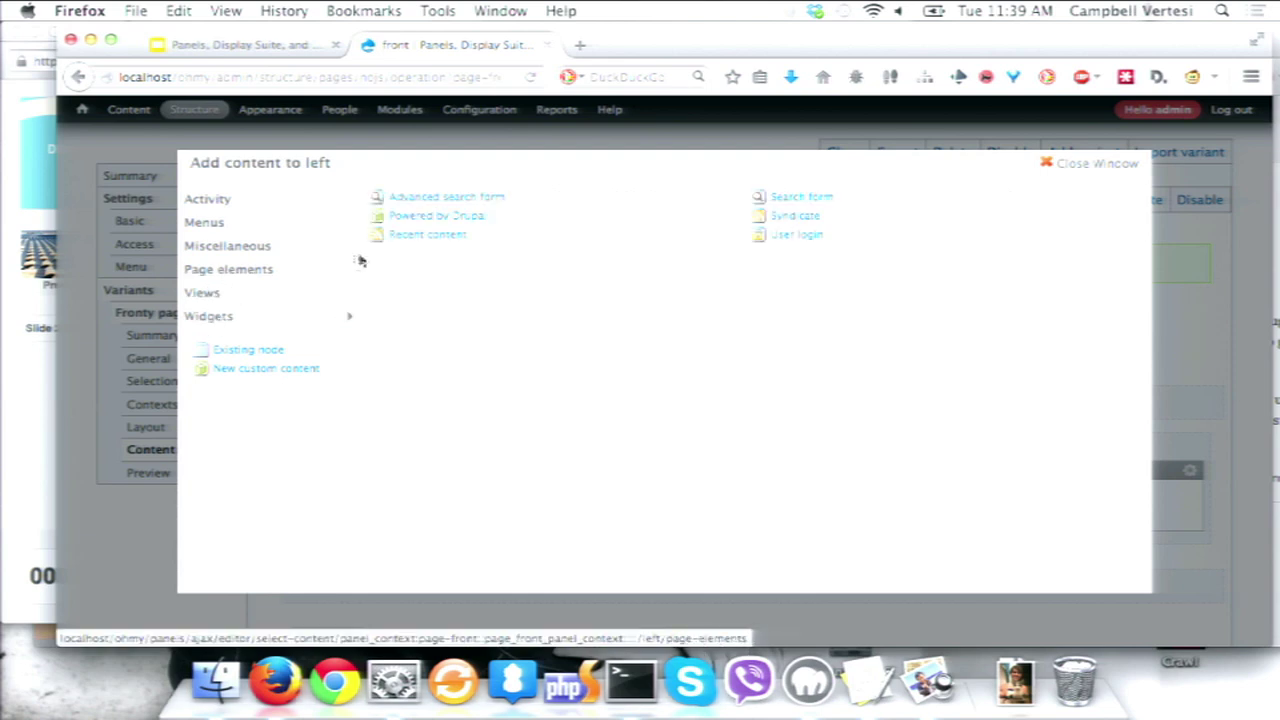
click(430, 217)
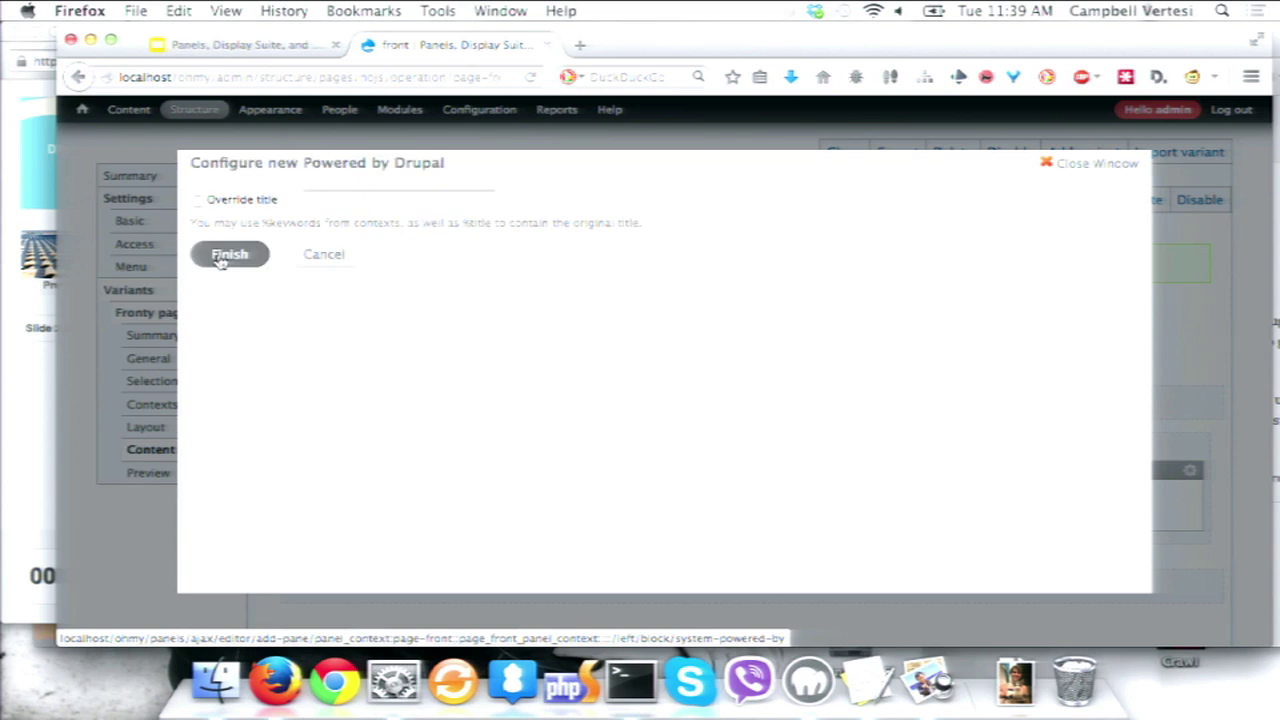
click(228, 254)
Browse the content categories and add the "New forum topics" pane from Activity to the left region
click(318, 446)
click(228, 269)
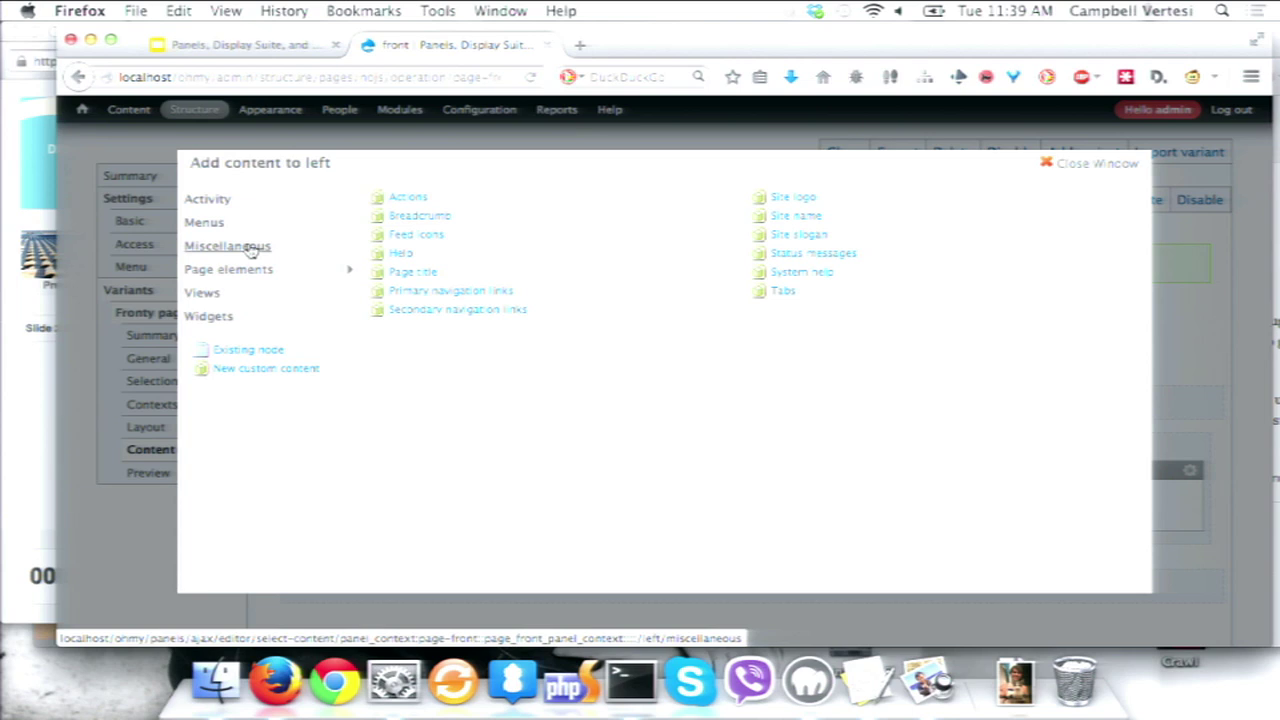
click(250, 249)
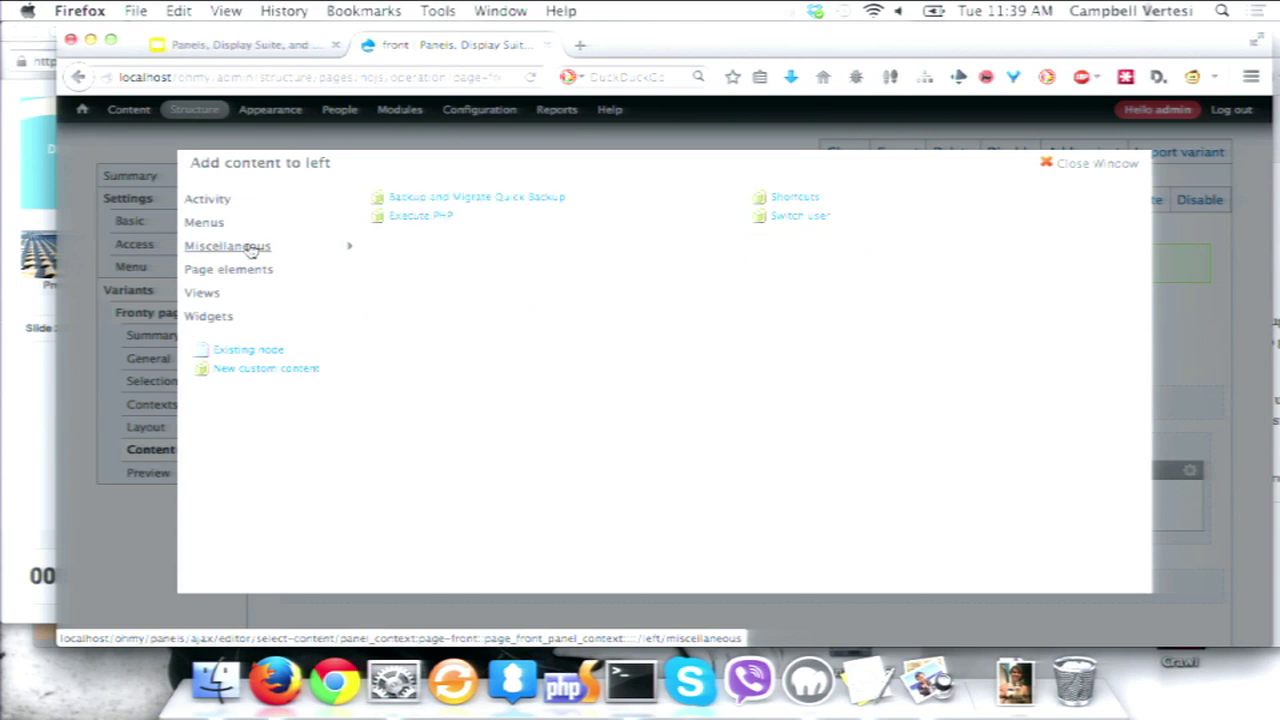
click(202, 230)
click(247, 198)
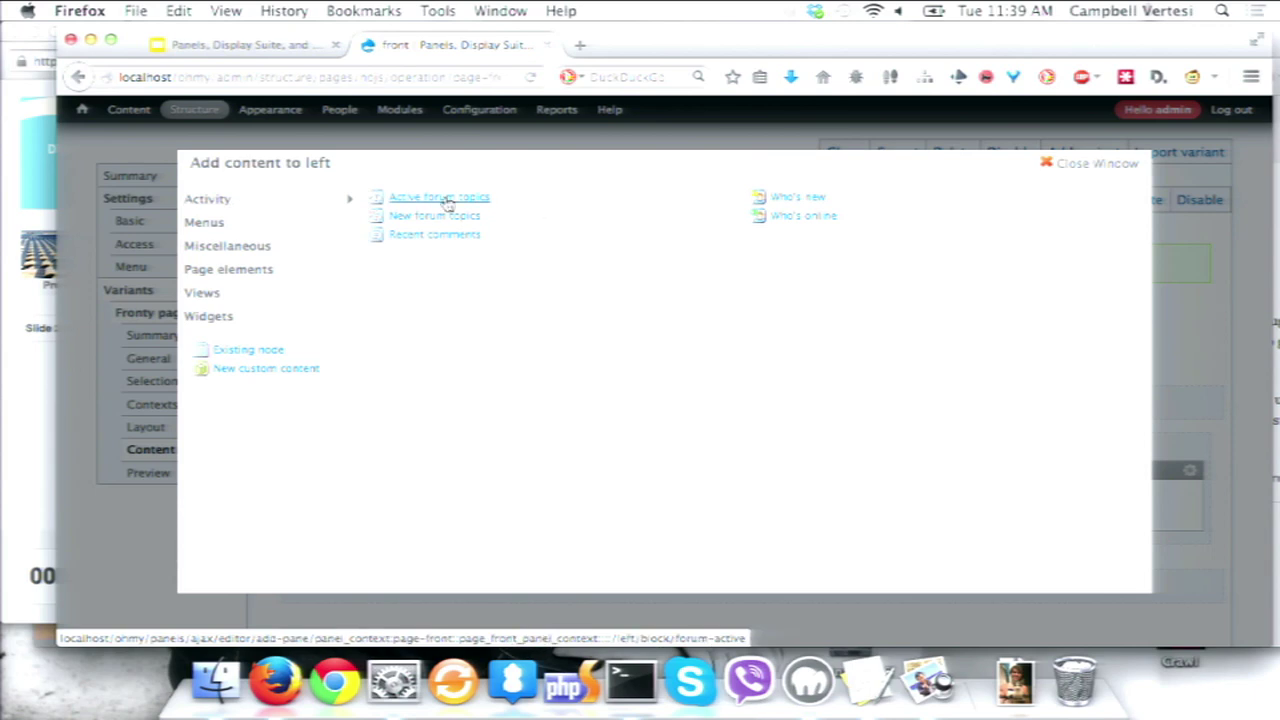
click(435, 215)
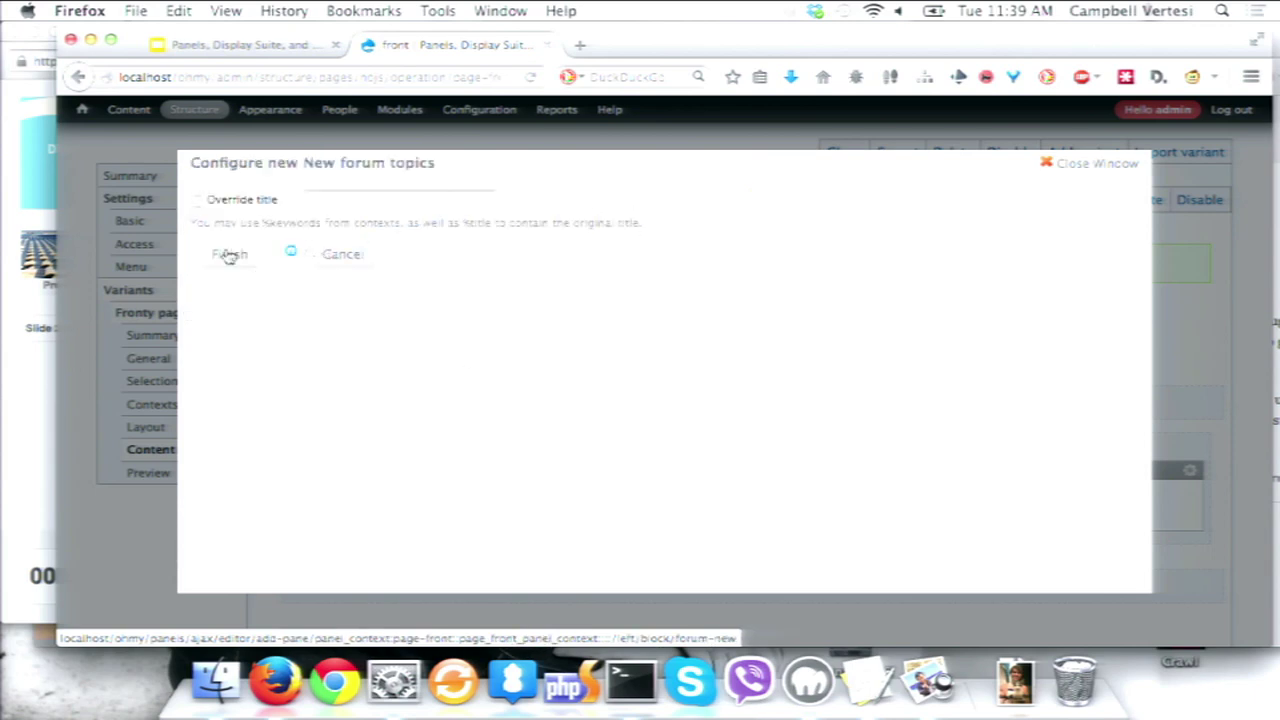
click(232, 251)
Update and save the page with its new left and right panes
click(445, 564)
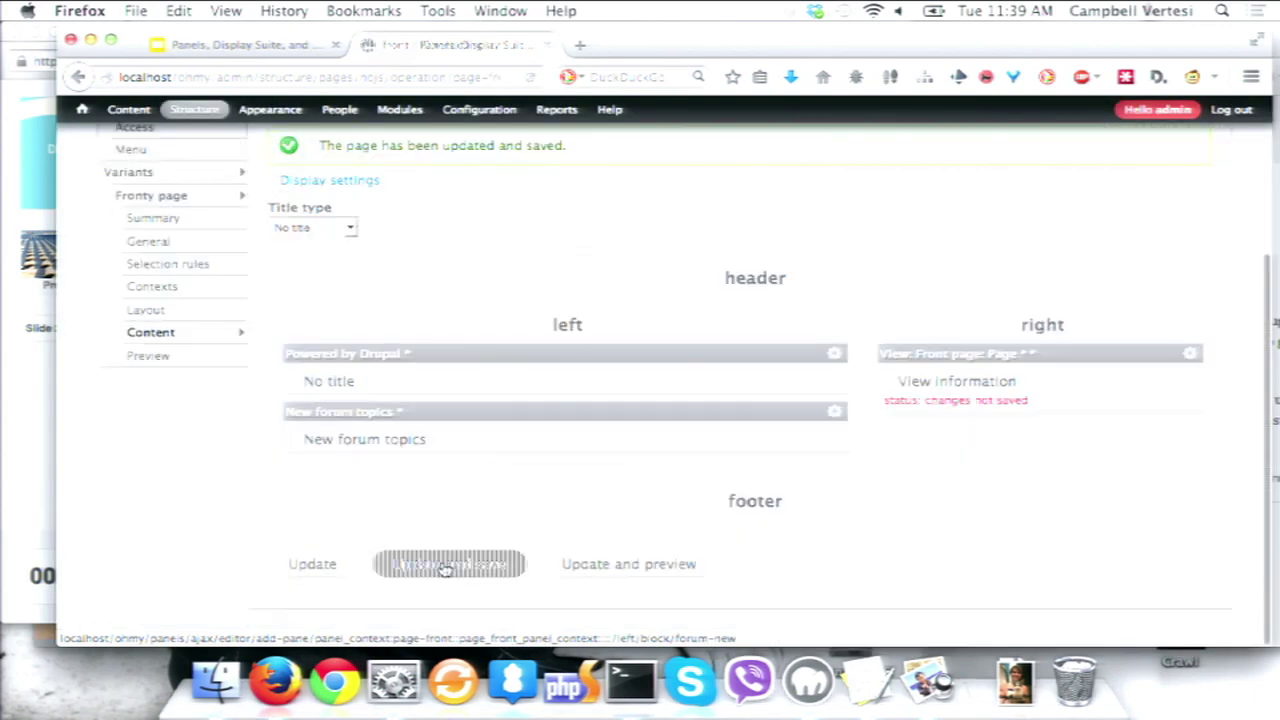
scroll(443, 414, down, 3)
scroll(440, 408, up, 3)
Open the site's home page and examine the two-column panel layout down to the footer
click(91, 150)
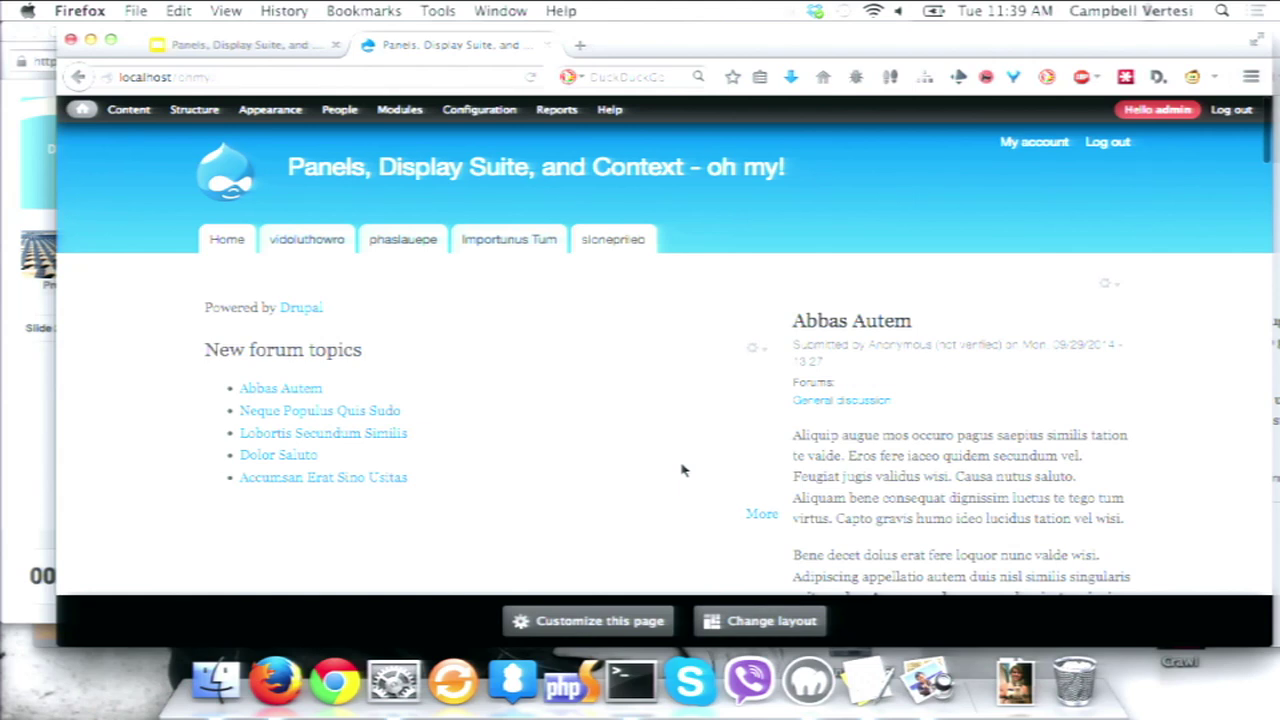
scroll(683, 470, down, 3)
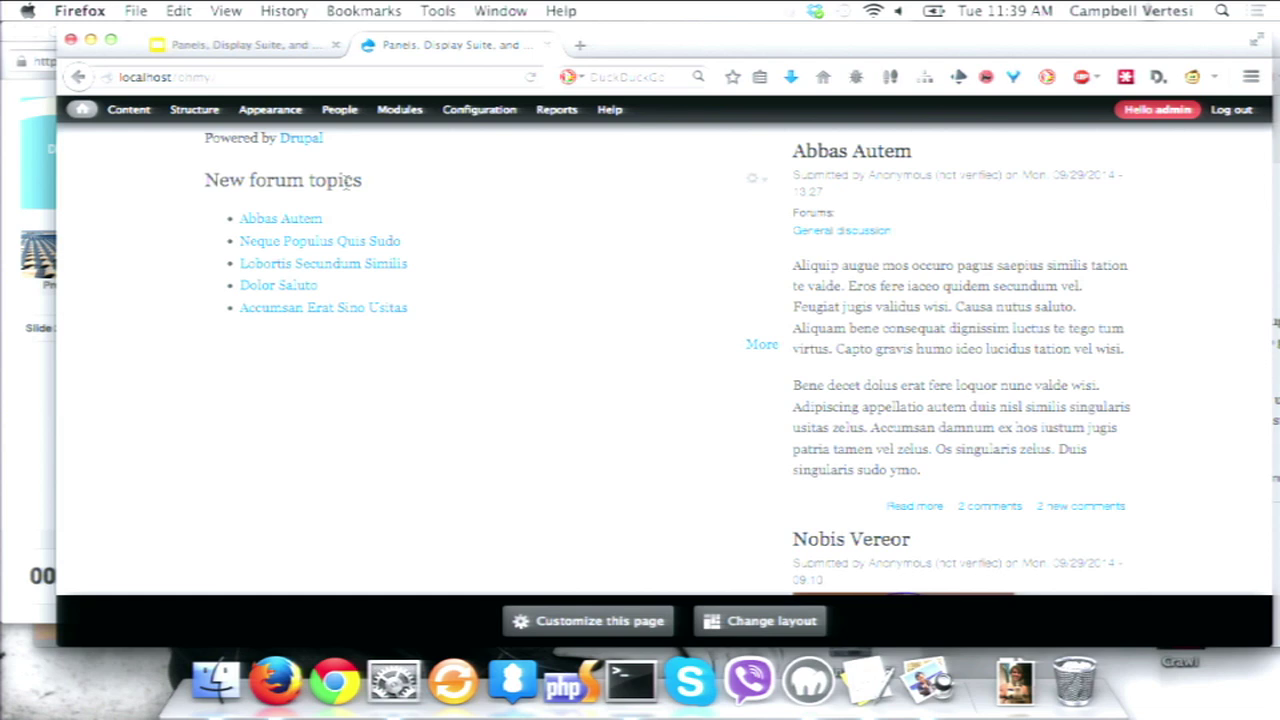
scroll(650, 320, down, 5)
scroll(920, 282, down, 10)
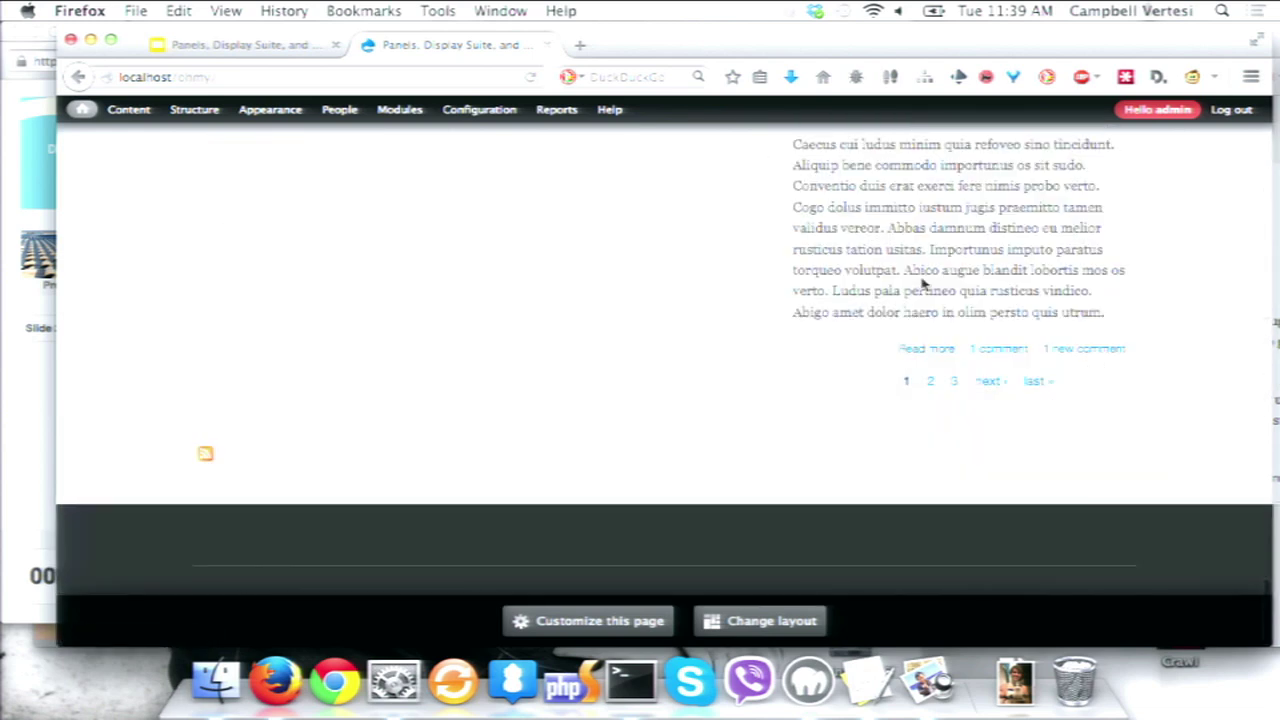
scroll(922, 285, up, 15)
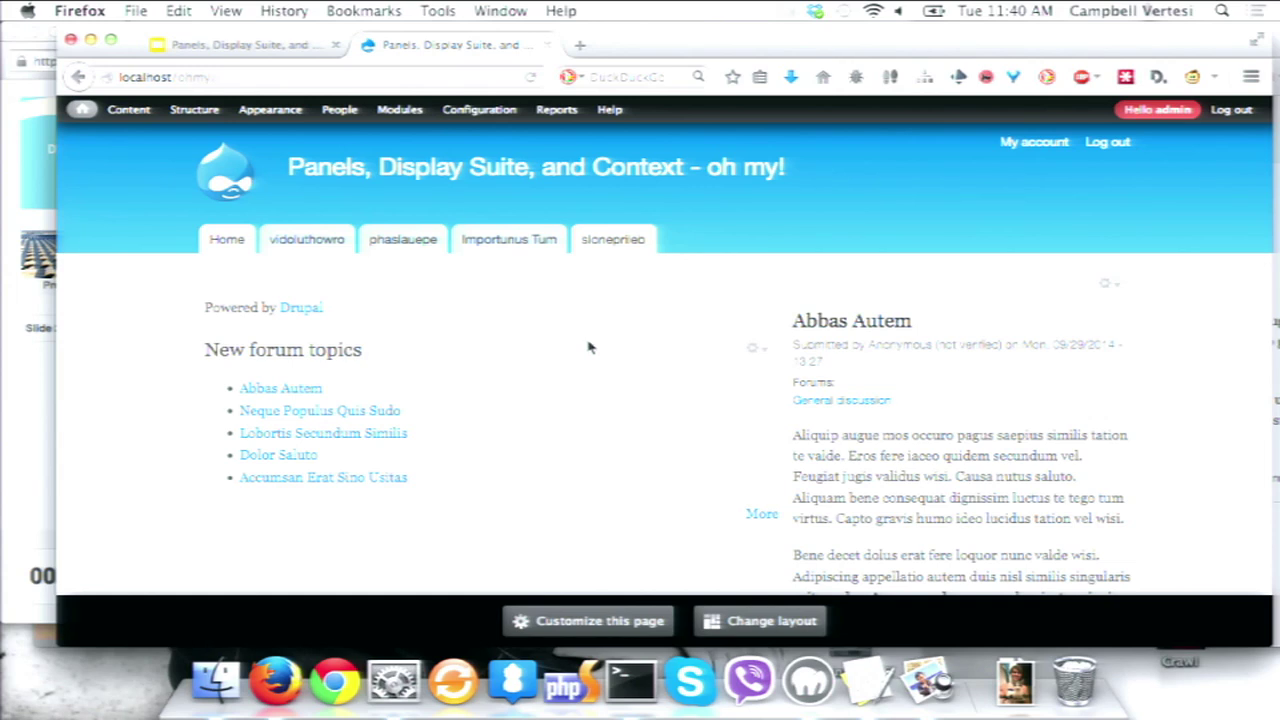
mouse_move(194, 112)
mouse_move(204, 177)
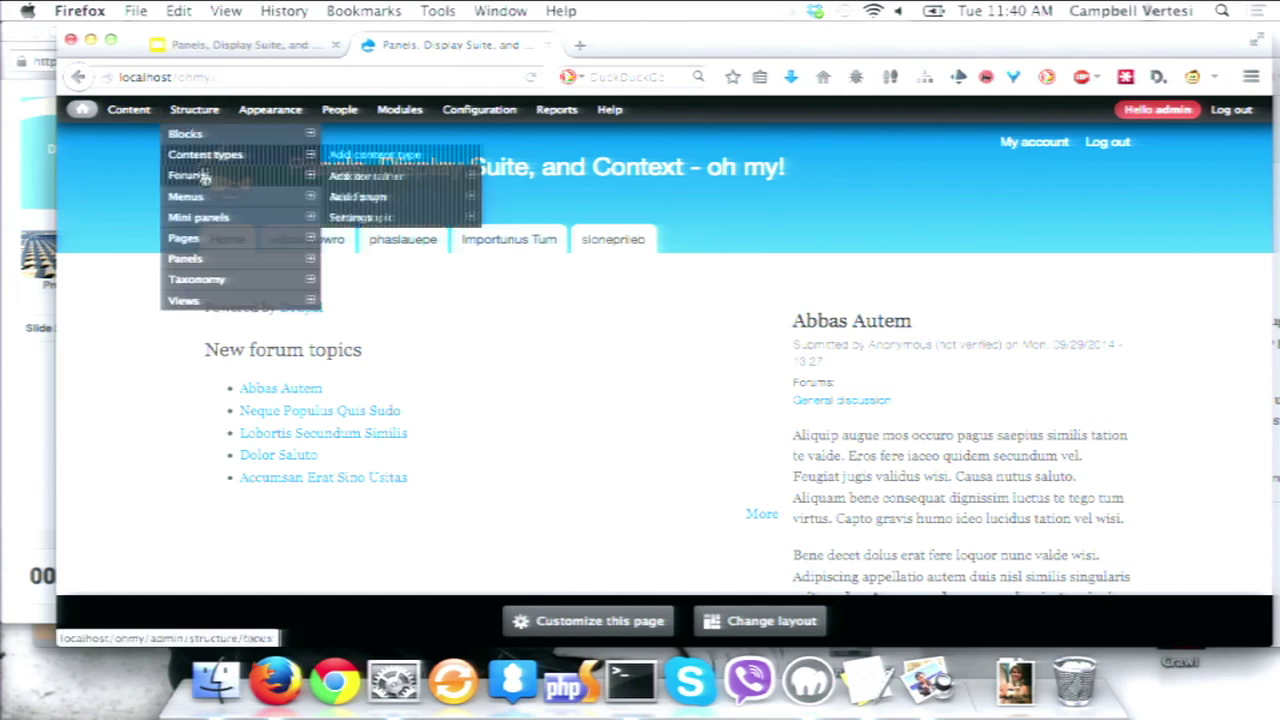
mouse_move(238, 240)
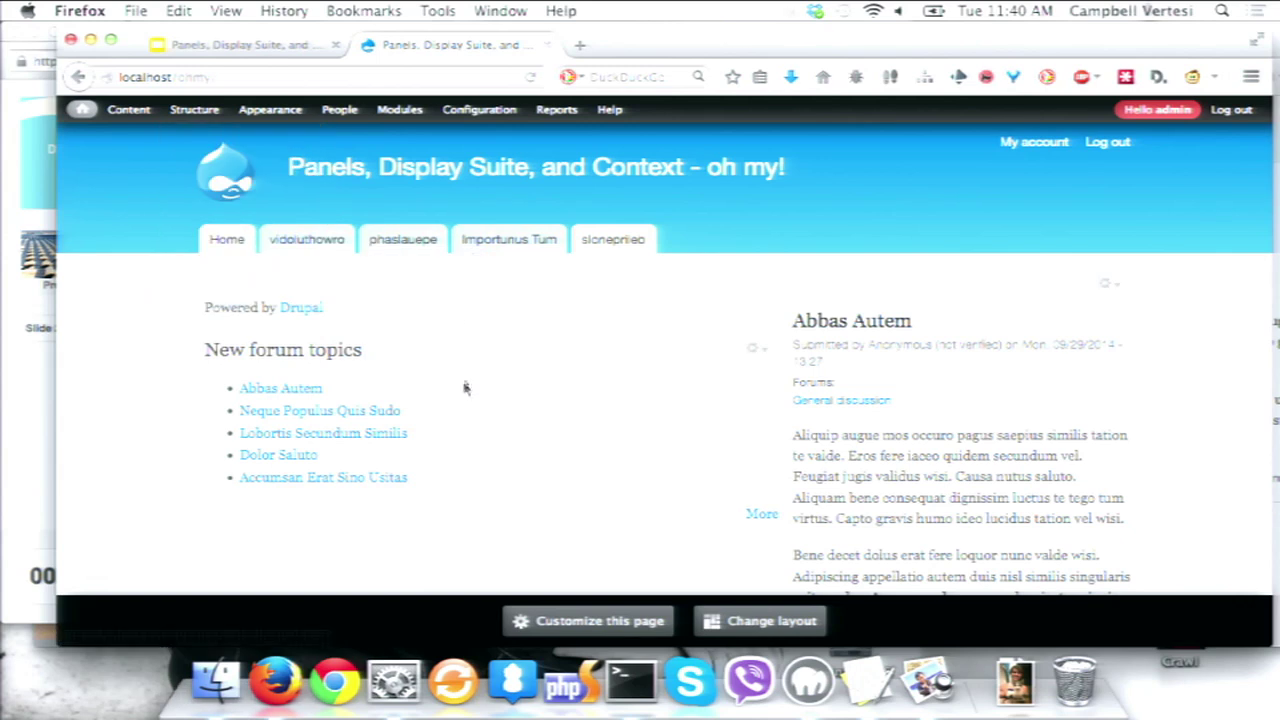
Open the individual page of node 40 on the site
click(228, 75)
click(228, 75)
text(node/10)
key(BackSpace)
key(BackSpace)
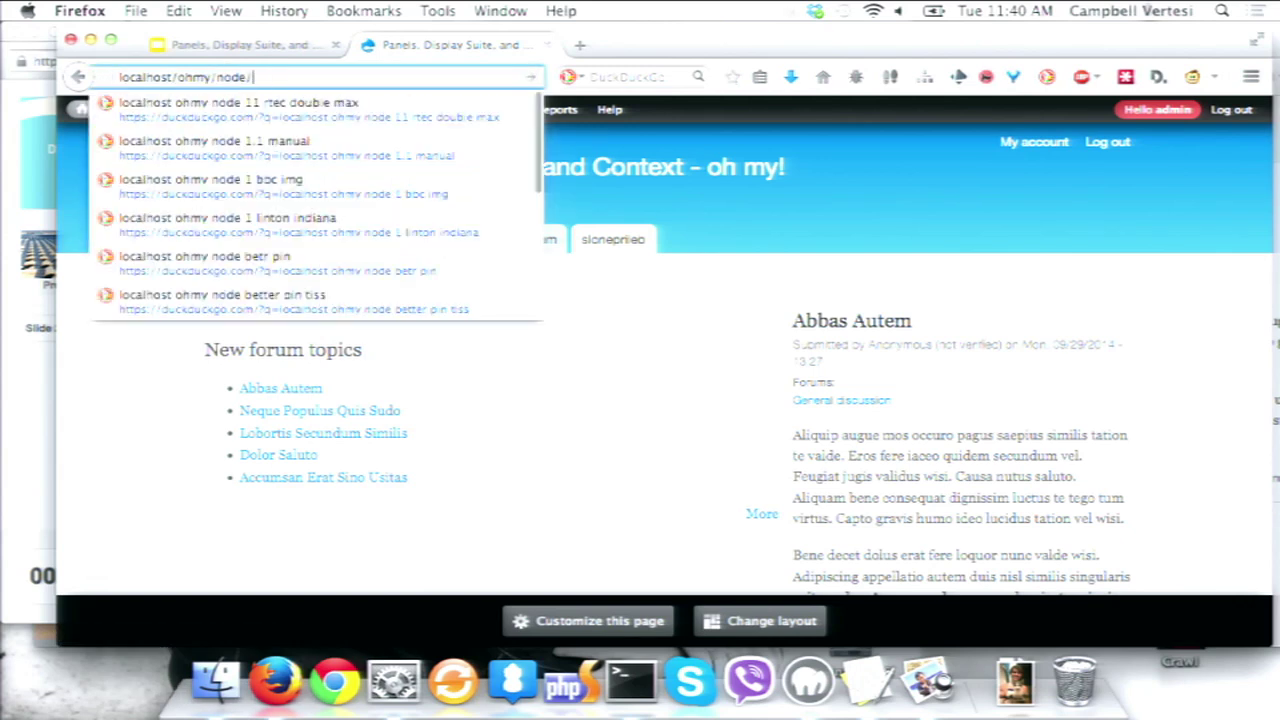
text(40)
key(Return)
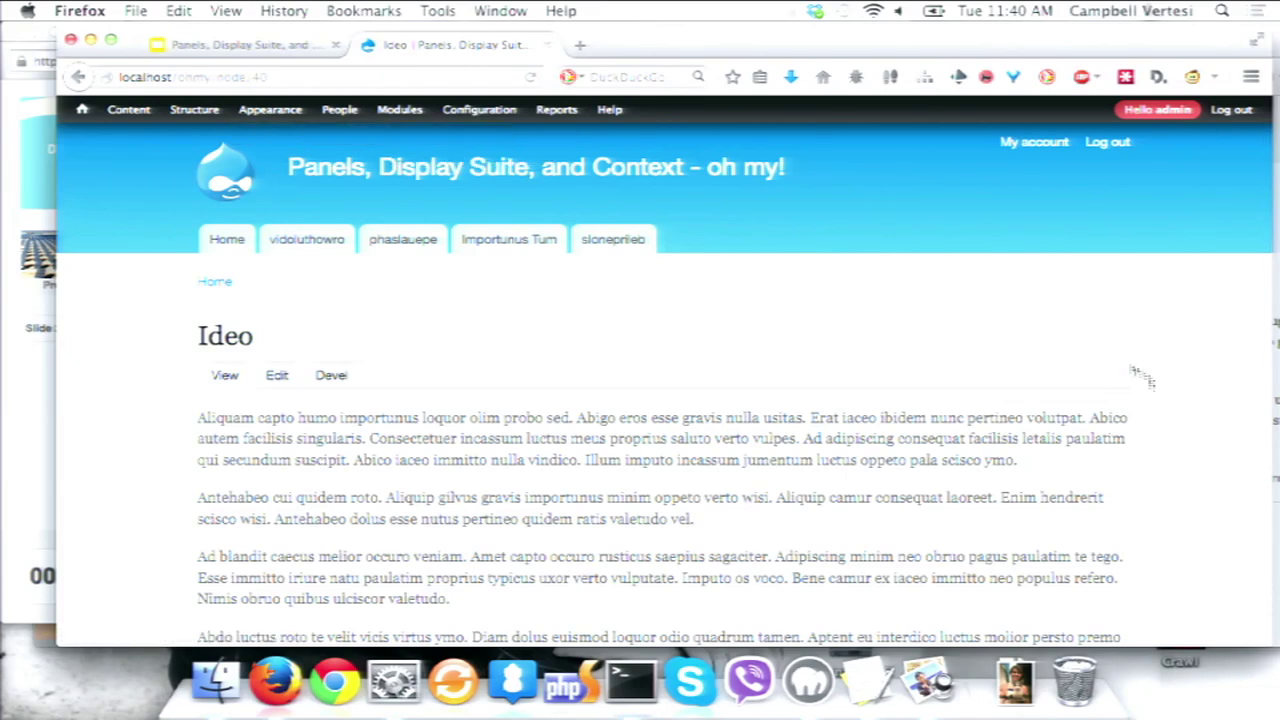
Enable the Node template page in the Panels administration and open it for editing
mouse_move(194, 110)
mouse_move(200, 196)
mouse_move(203, 260)
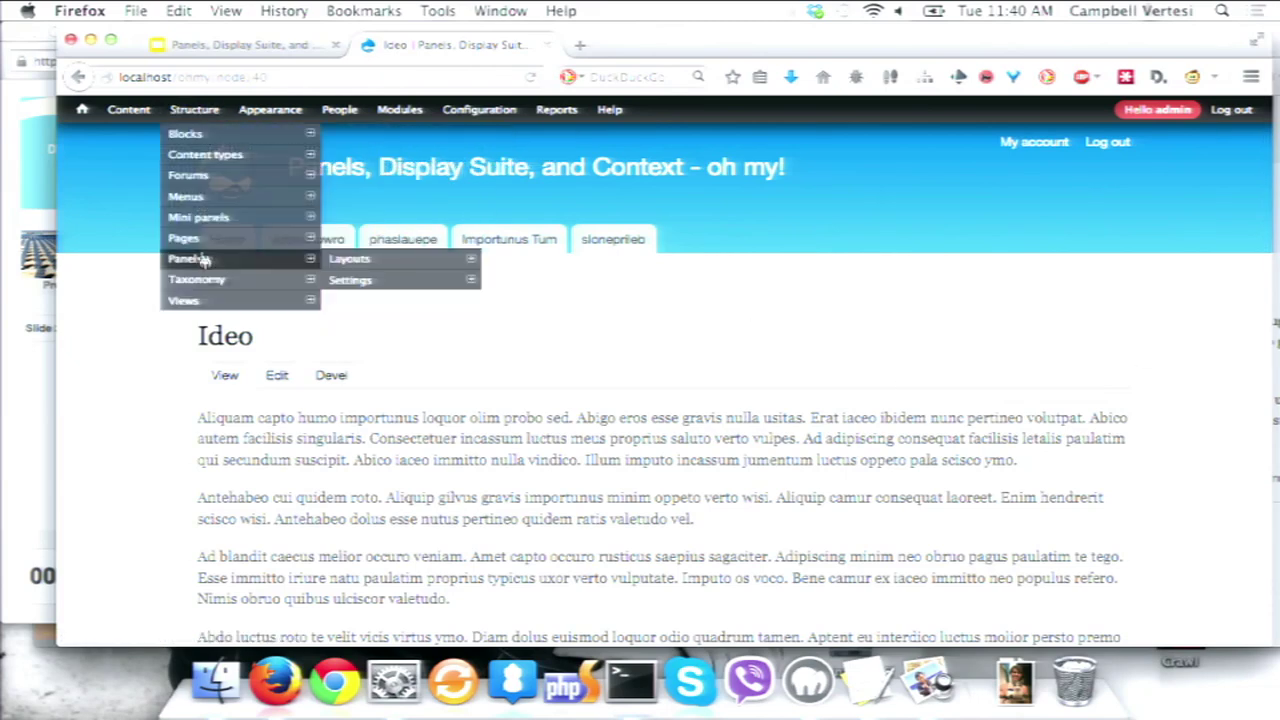
click(203, 260)
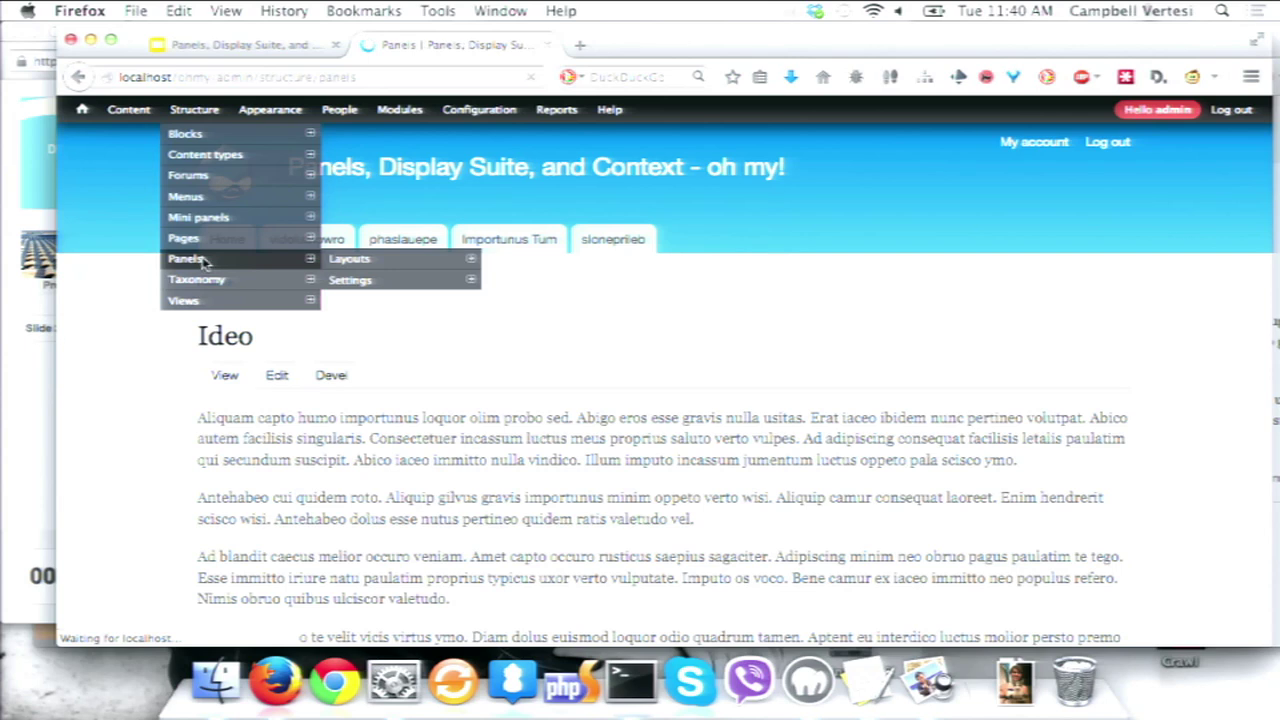
scroll(640, 380, down, 2)
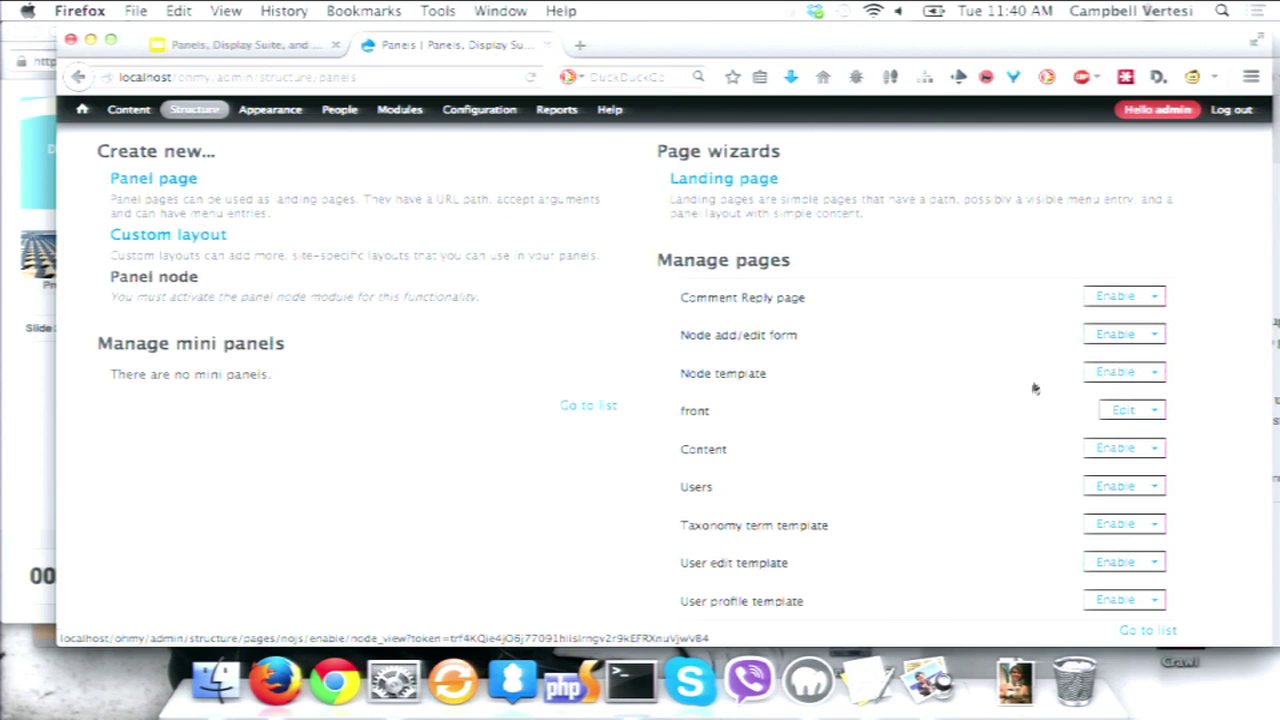
scroll(1033, 390, down, 2)
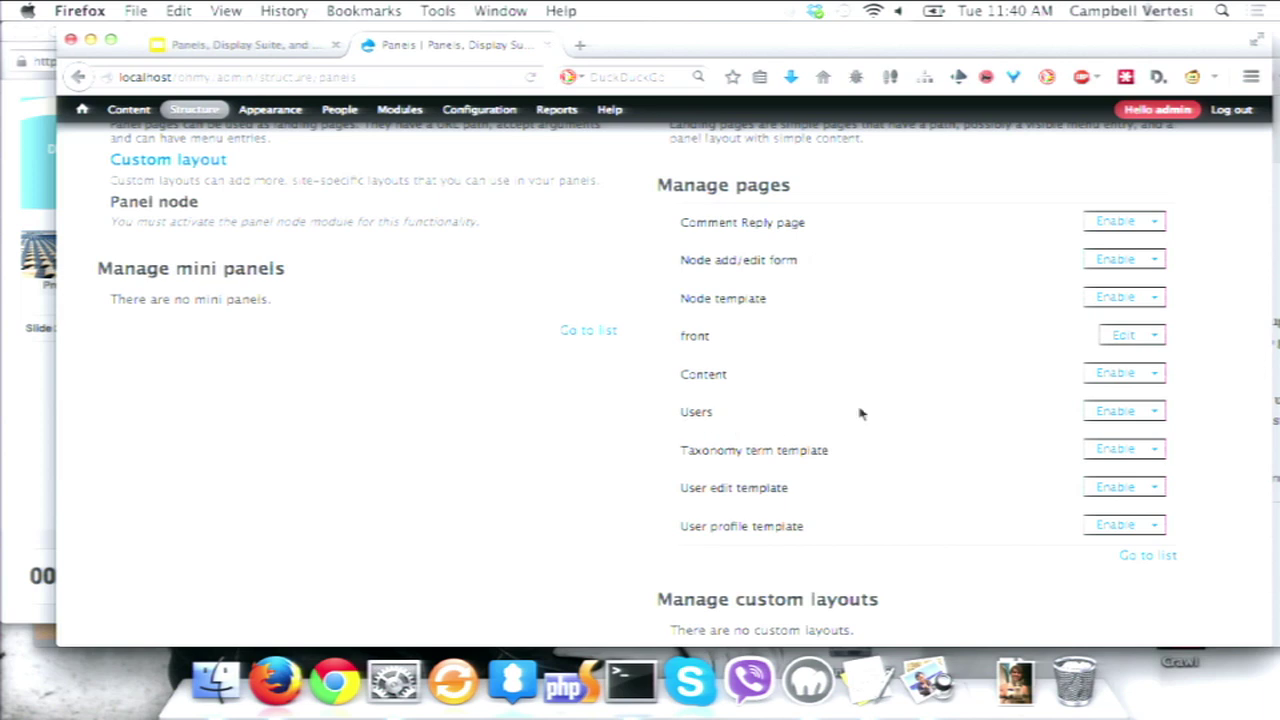
click(1117, 298)
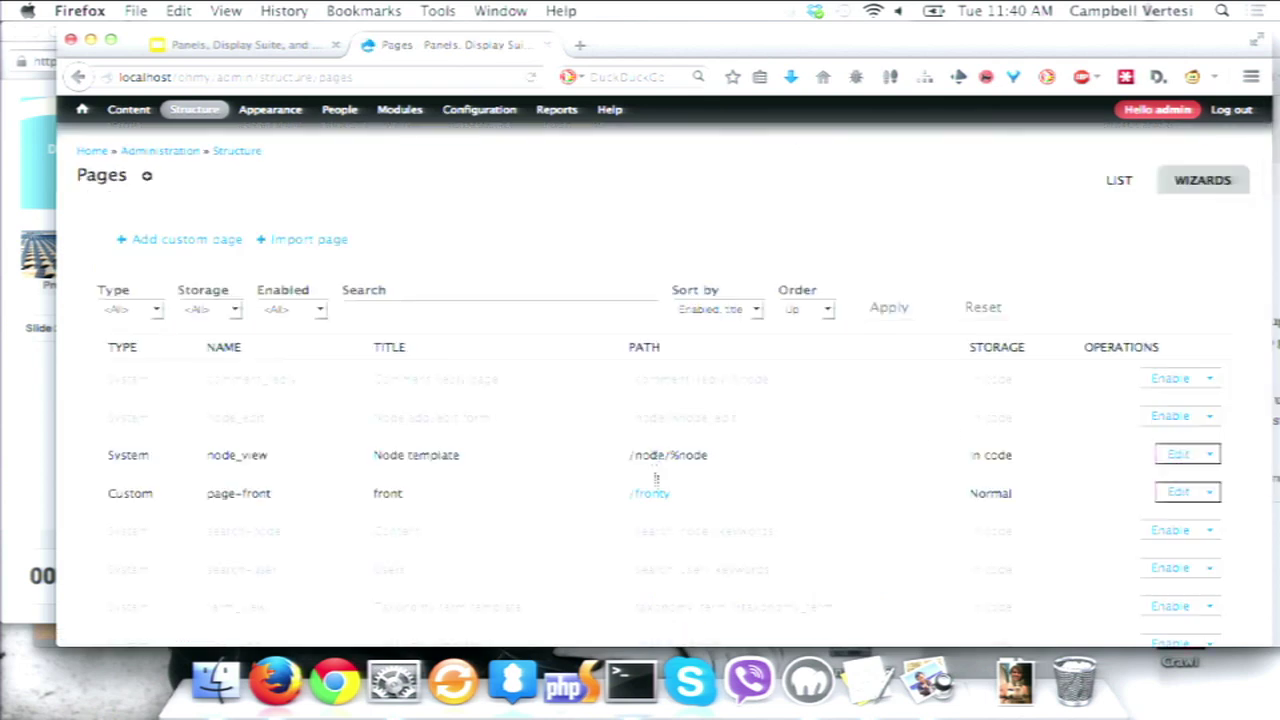
click(1178, 455)
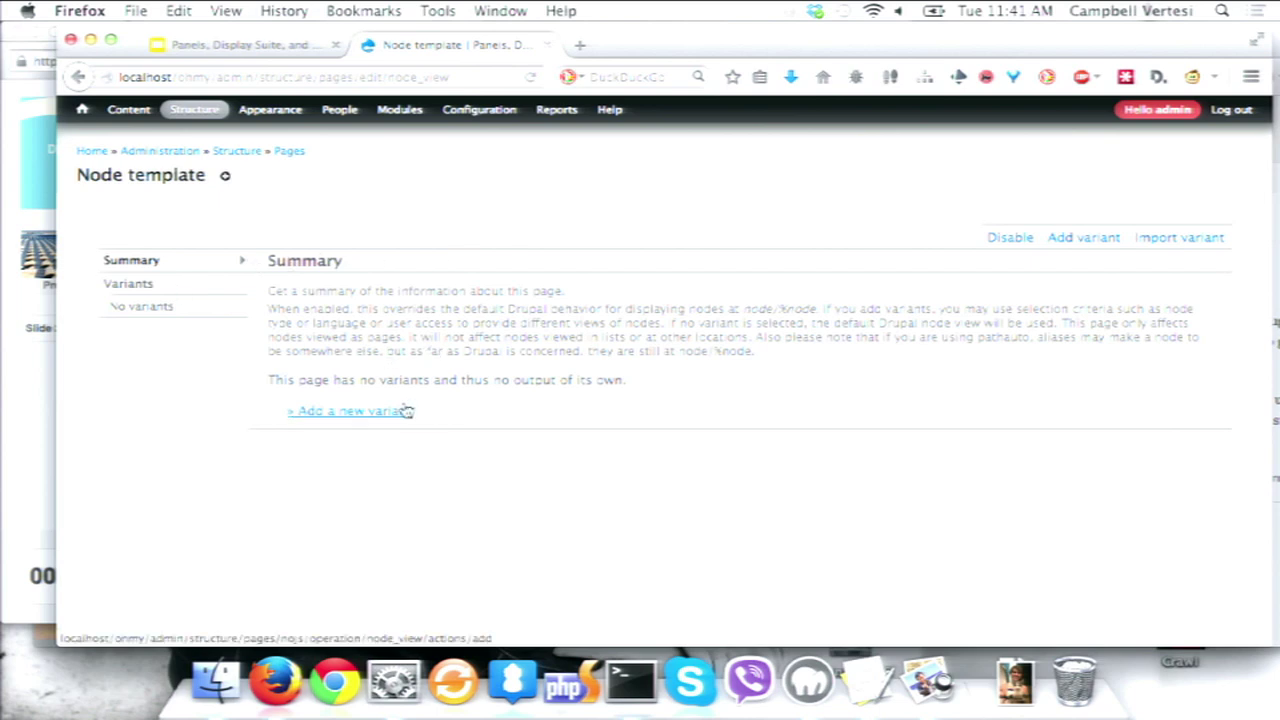
Create a new Panel variant titled "Forum posts" for the Node template
click(364, 412)
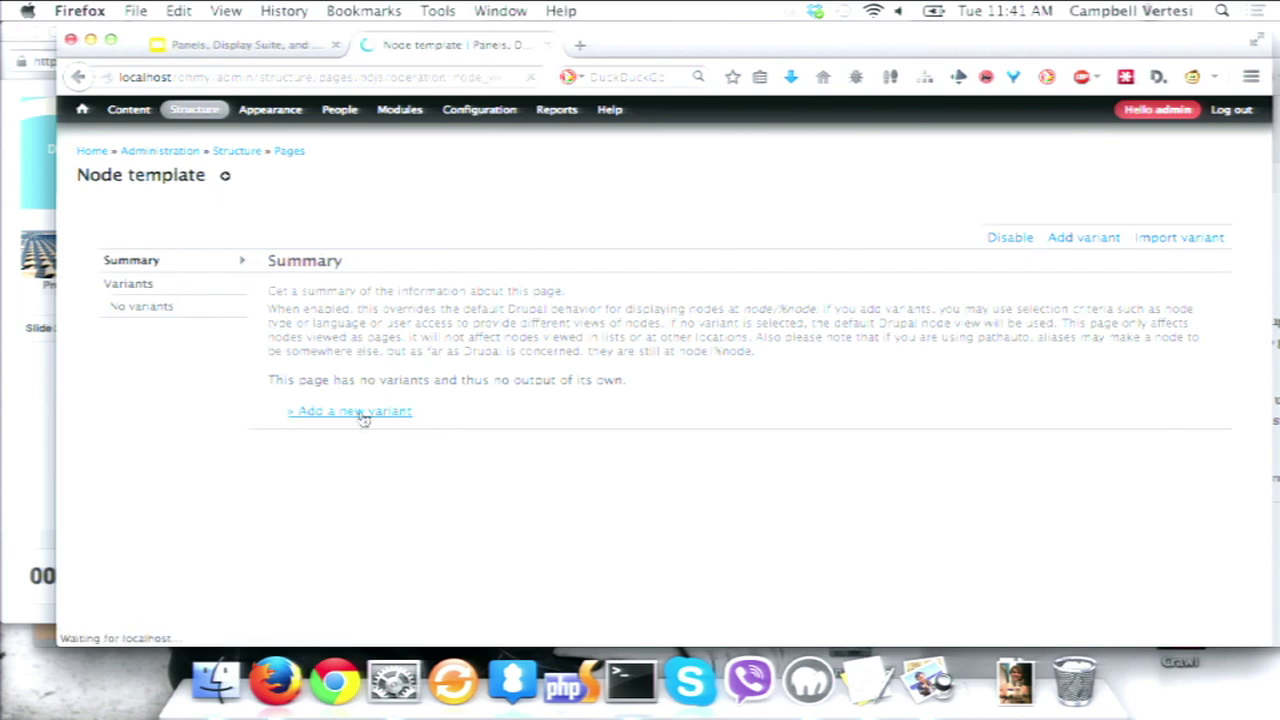
click(283, 346)
text(Forum posts)
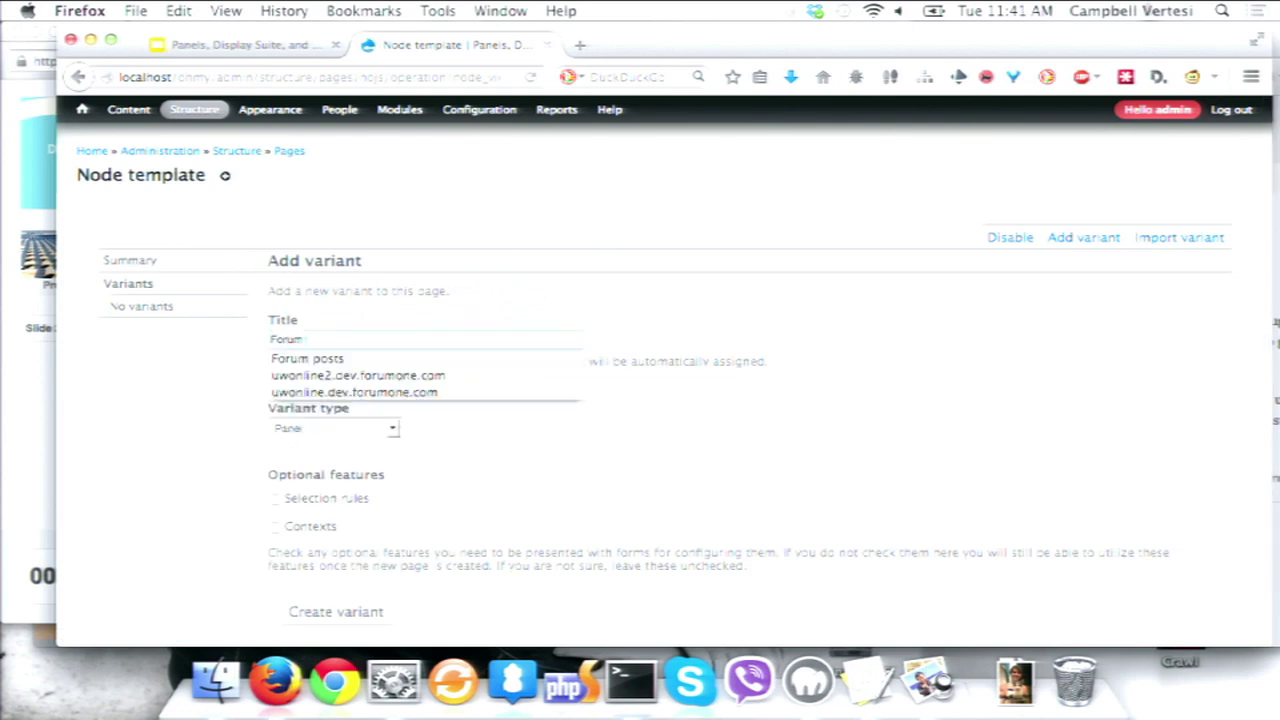
key(Escape)
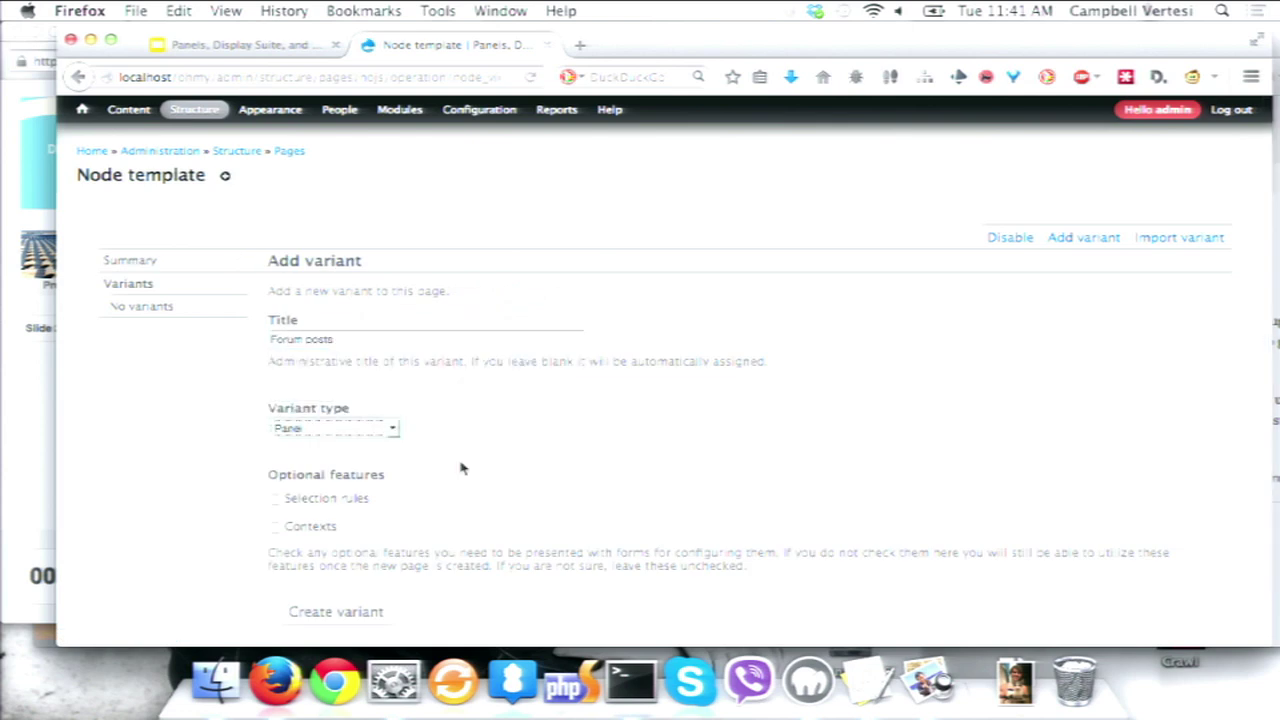
scroll(463, 463, down, 1)
click(330, 572)
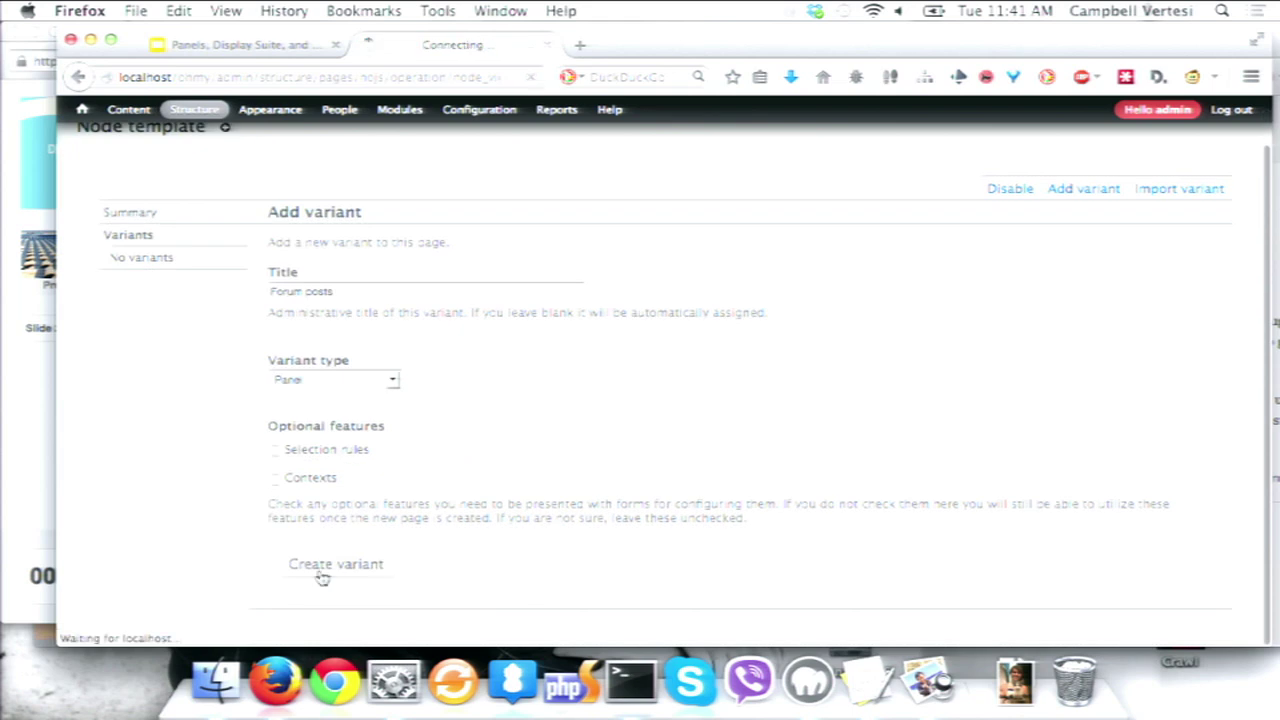
Choose the "Two column" layout from the "Columns: 2" category for the variant
scroll(532, 496, down, 3)
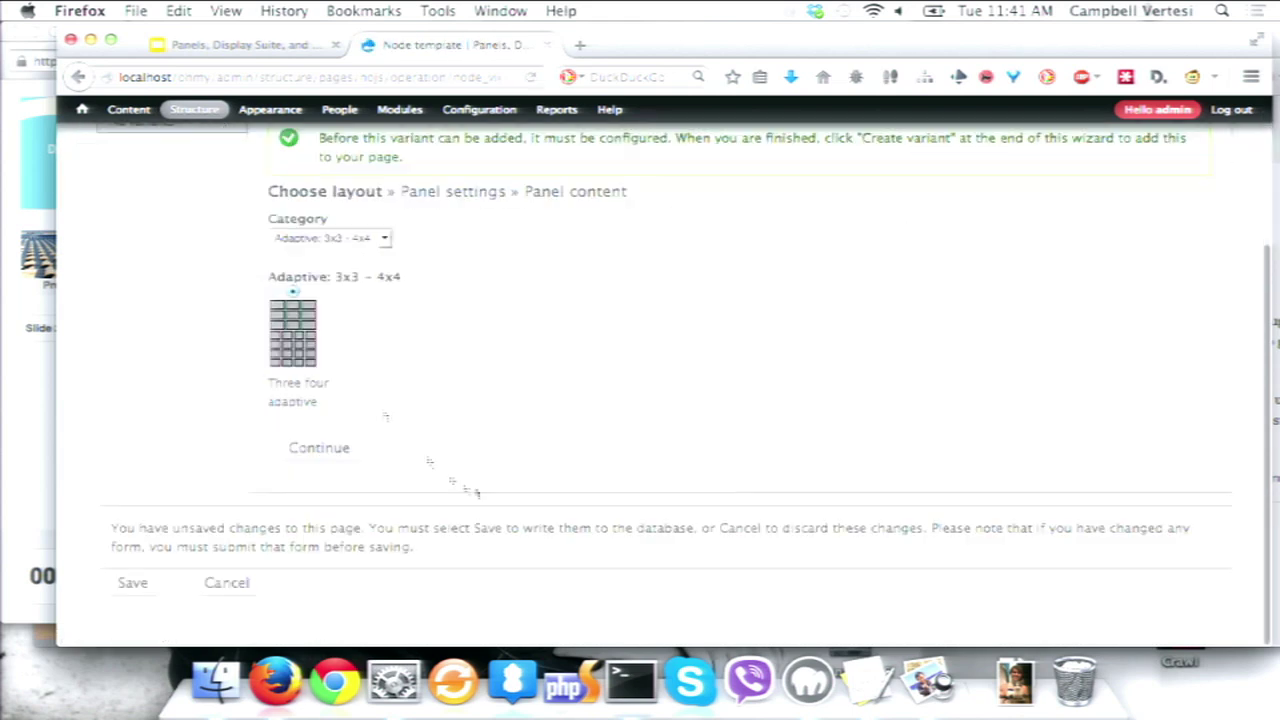
click(338, 240)
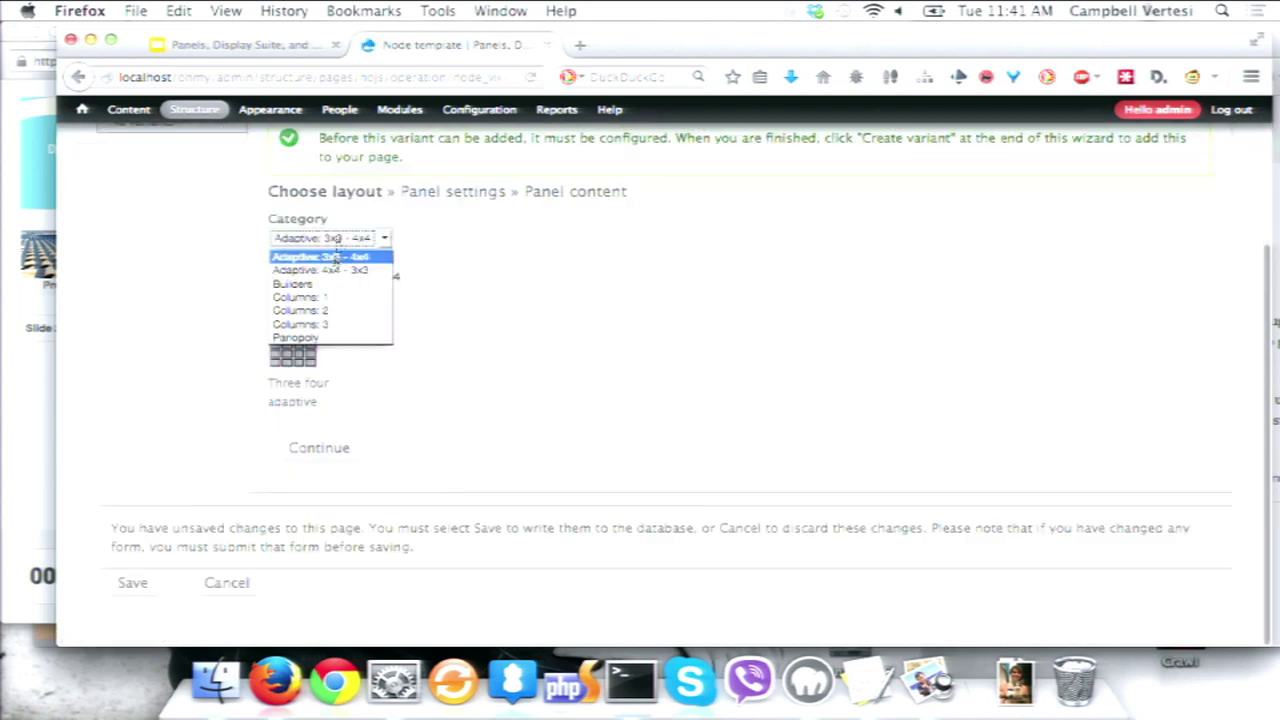
click(335, 309)
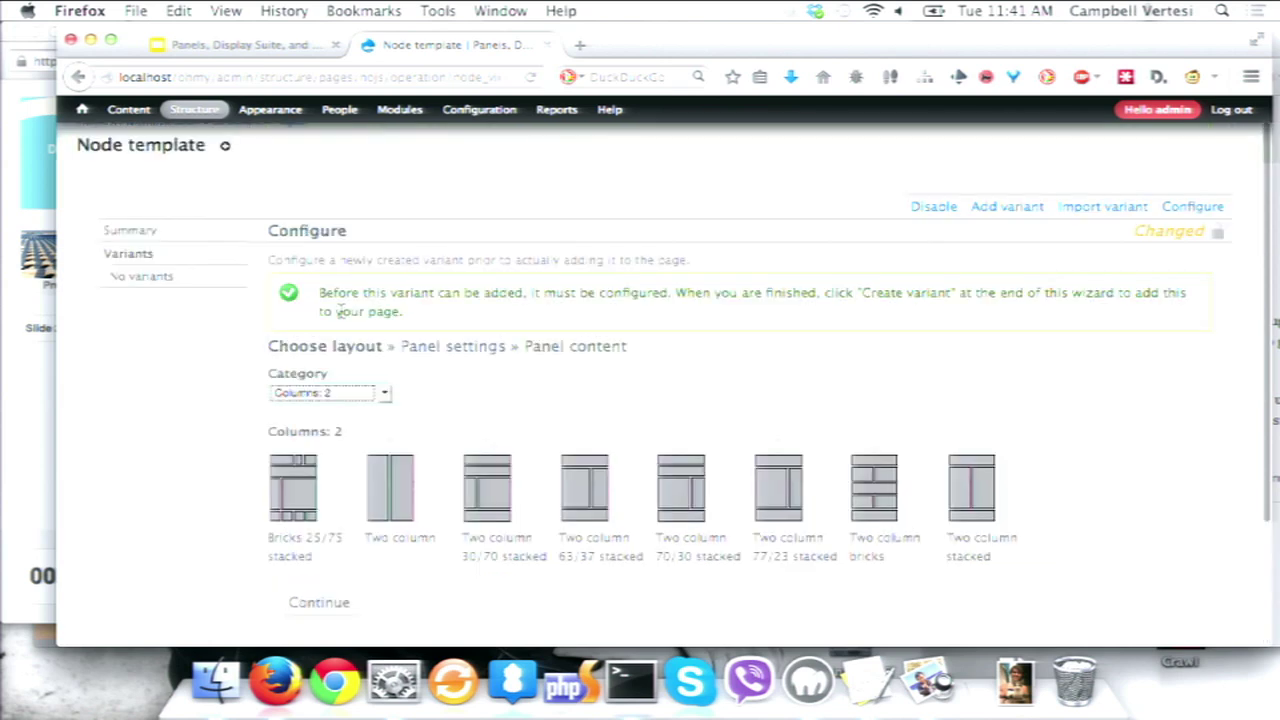
click(321, 601)
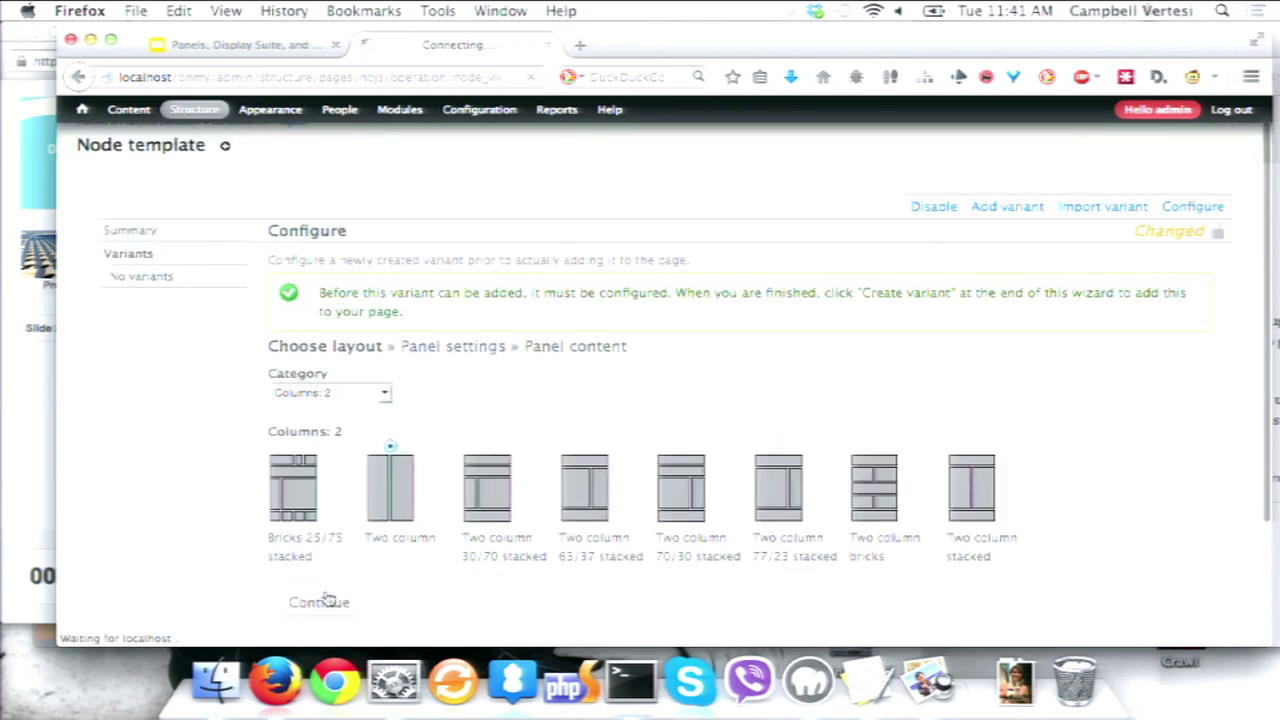
Disable Drupal blocks/regions in the variant's panel settings and continue to the panel content
scroll(428, 500, down, 10)
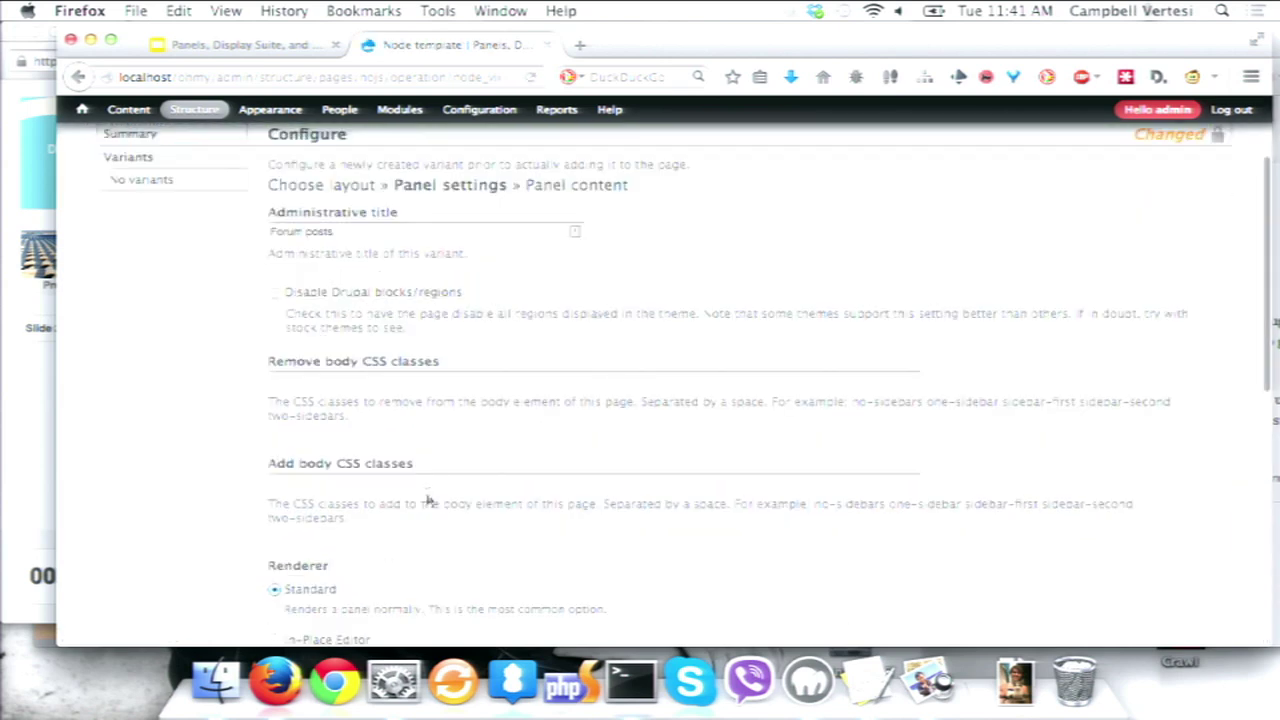
scroll(429, 500, up, 3)
click(277, 298)
scroll(474, 466, down, 3)
click(412, 450)
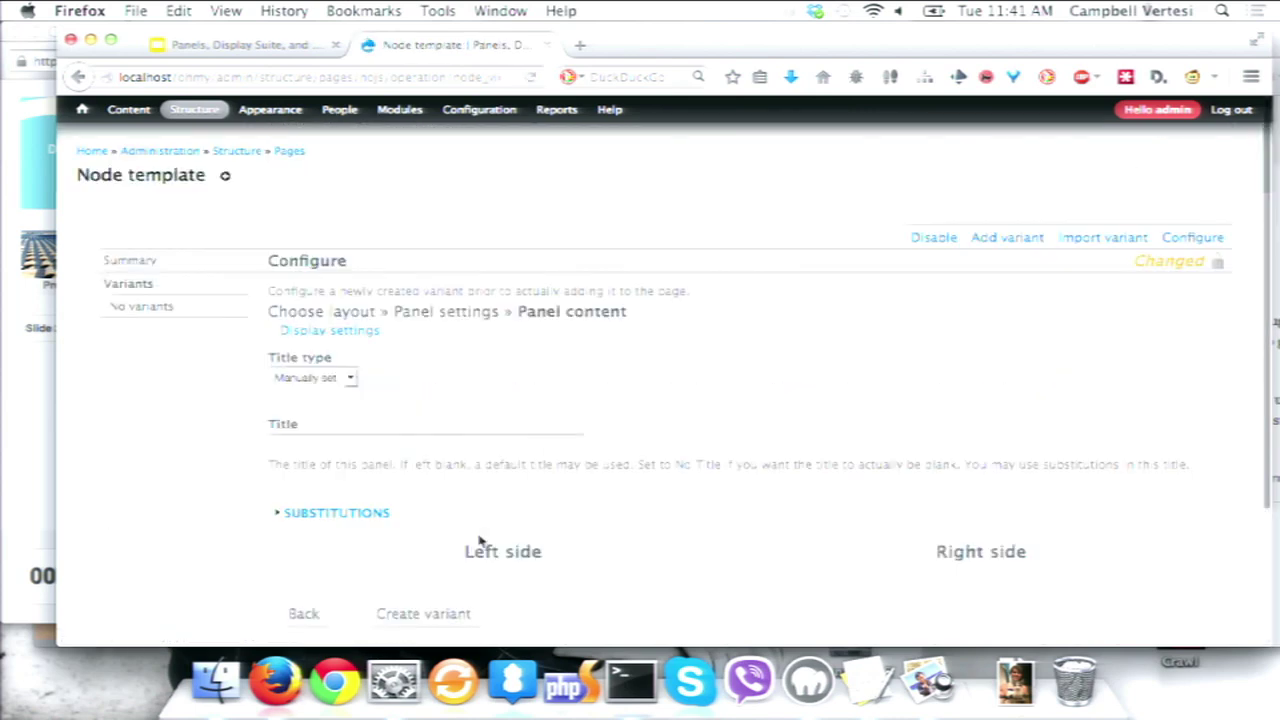
Finish creating the Forum posts variant without any panes and save the page
scroll(478, 540, down, 3)
click(444, 451)
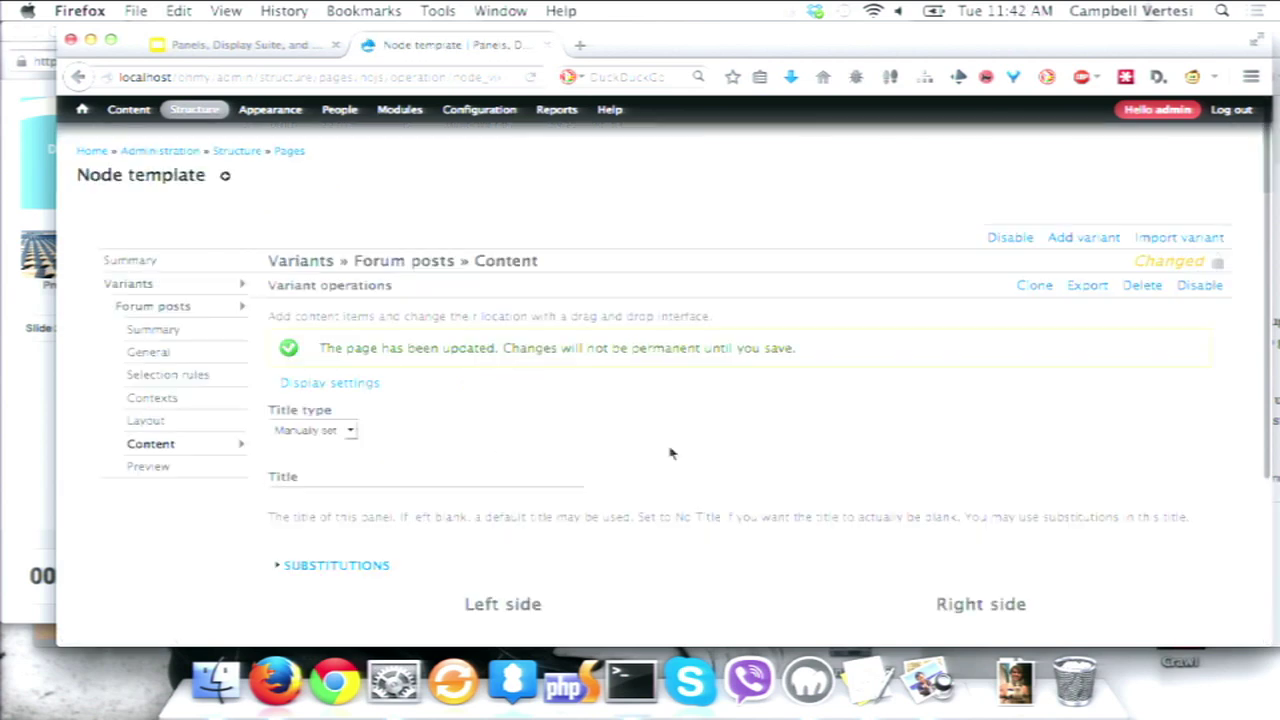
click(417, 450)
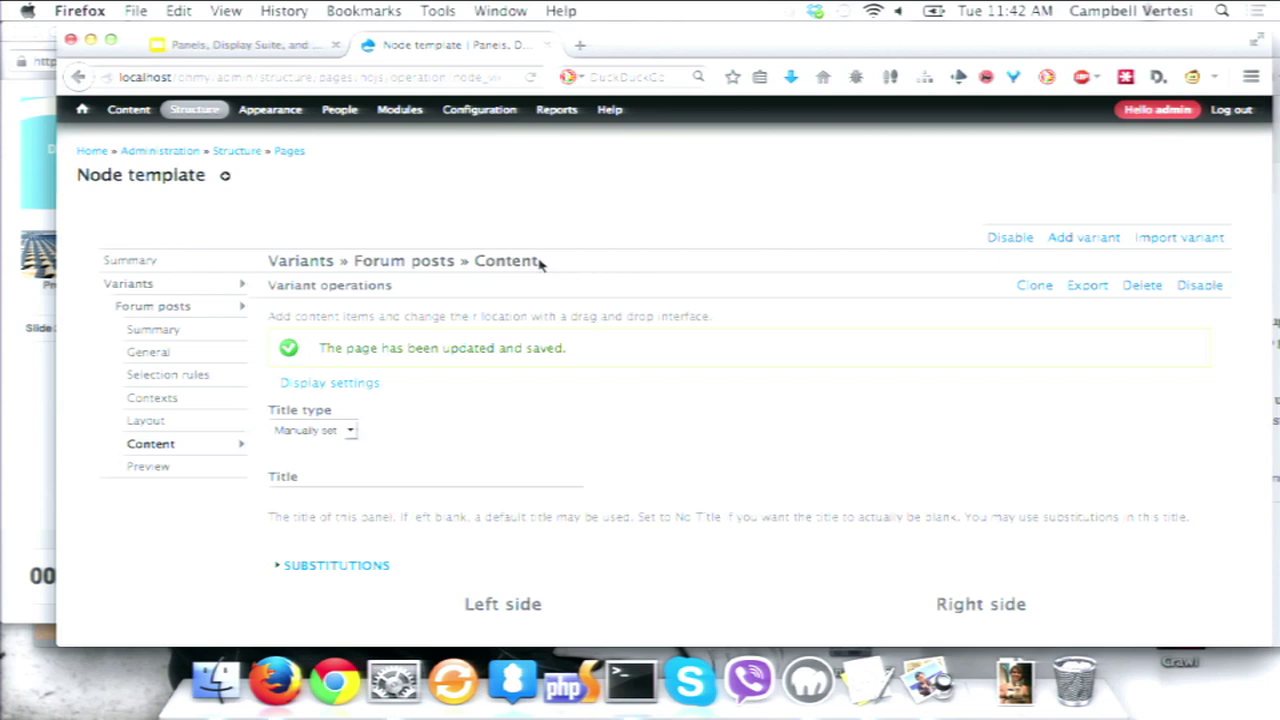
Add the Image (field_image) field from the Node category to the left side
scroll(540, 262, down, 2)
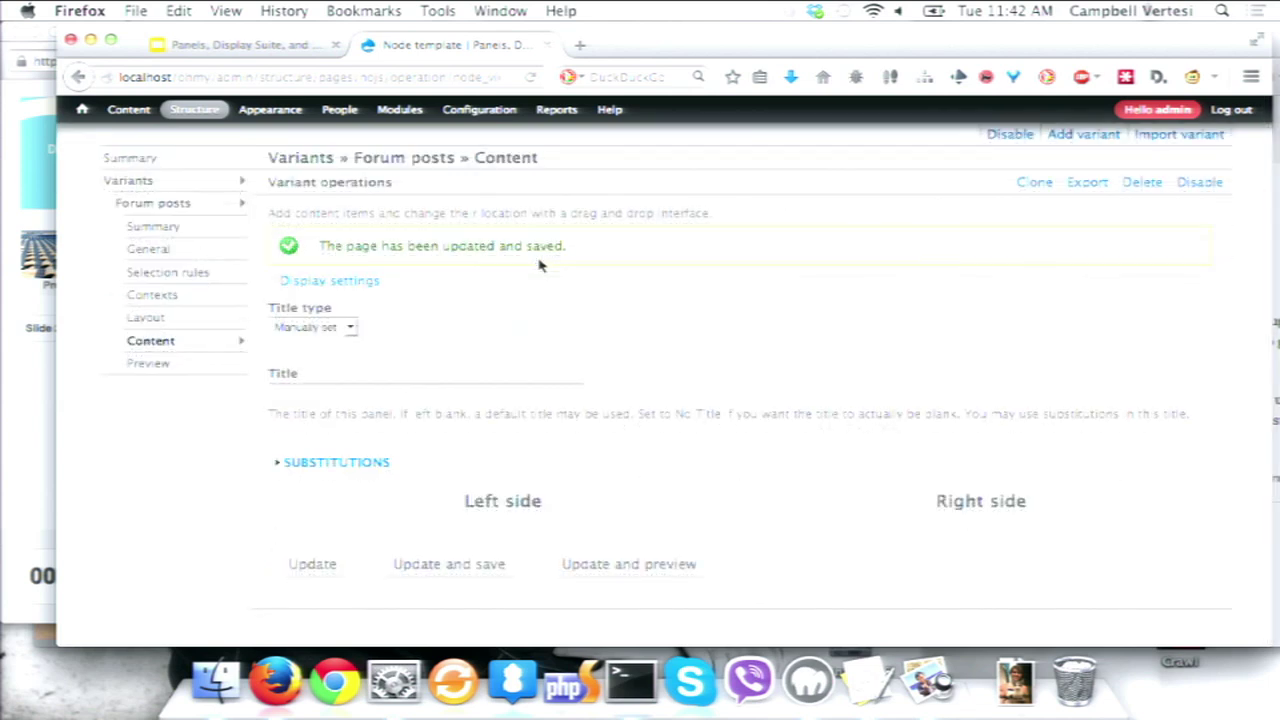
scroll(540, 265, down, 1)
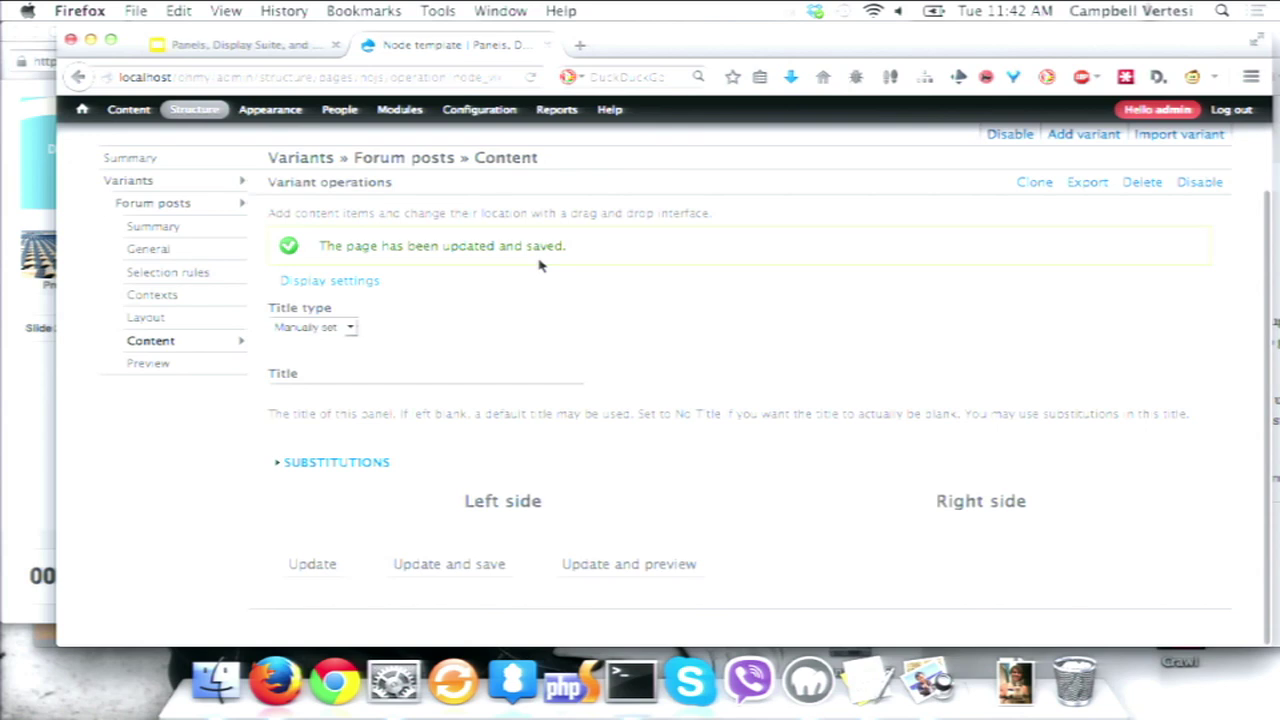
click(279, 513)
click(314, 503)
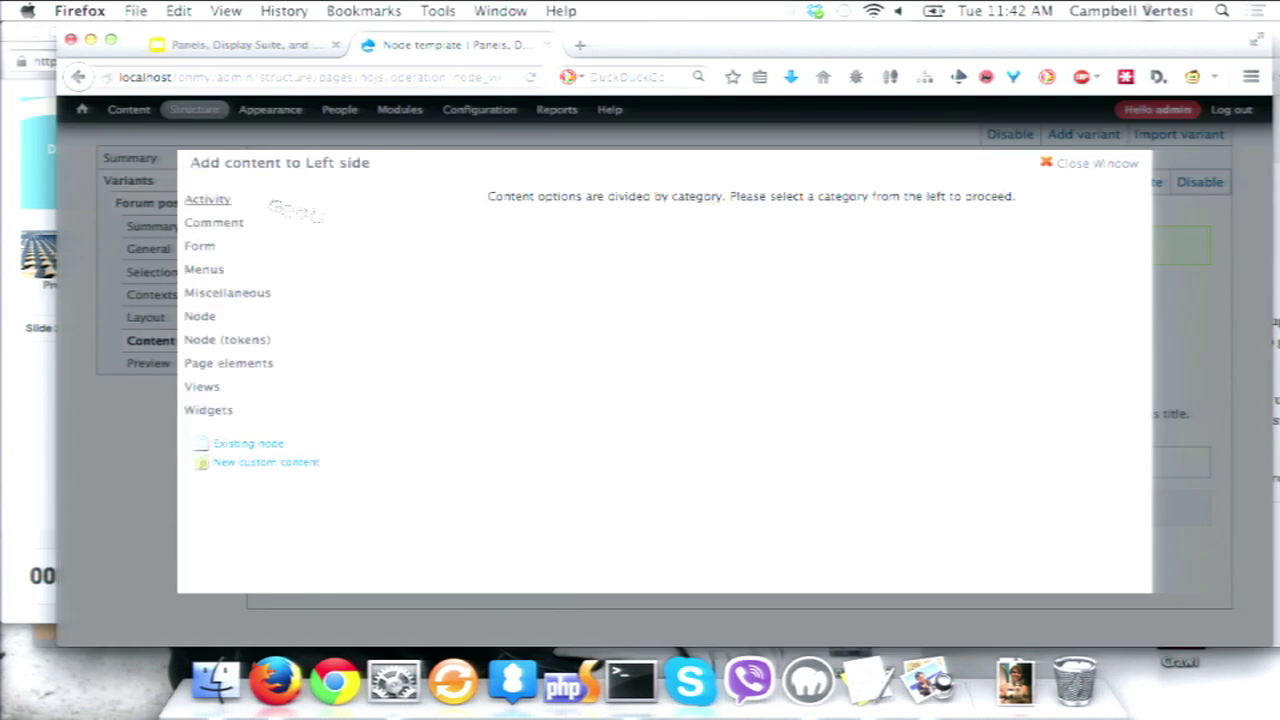
click(206, 316)
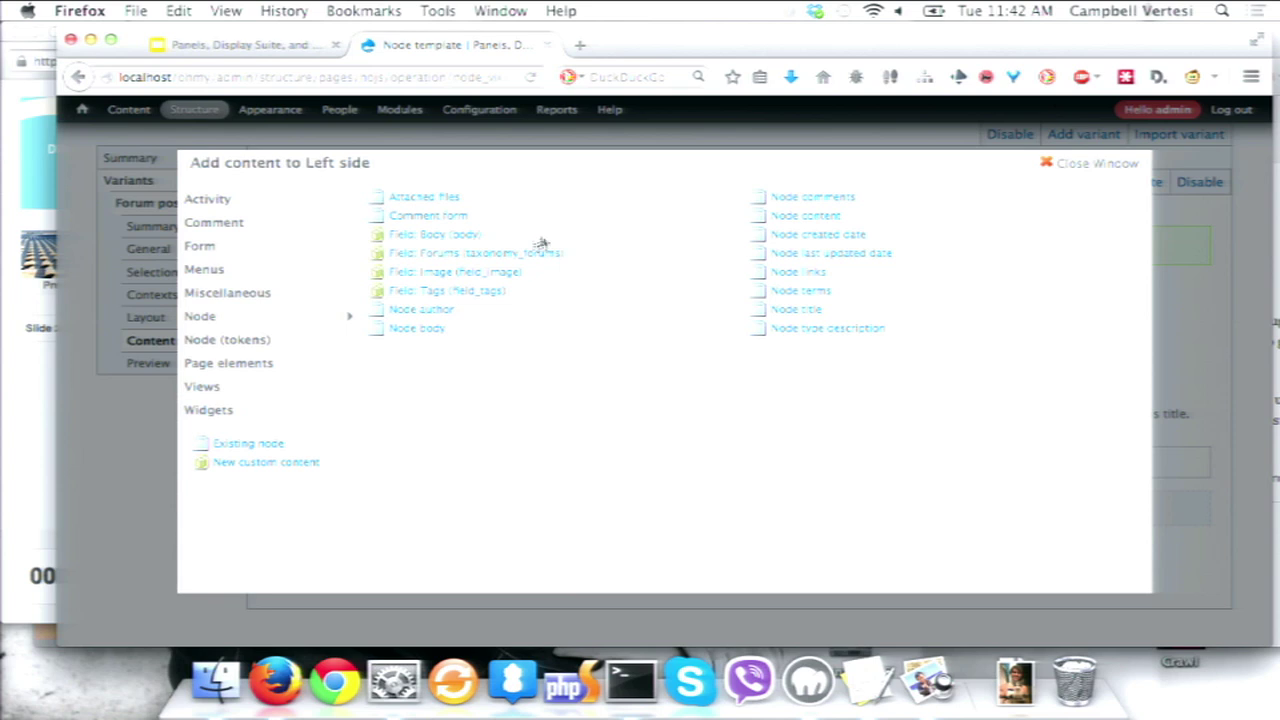
click(455, 273)
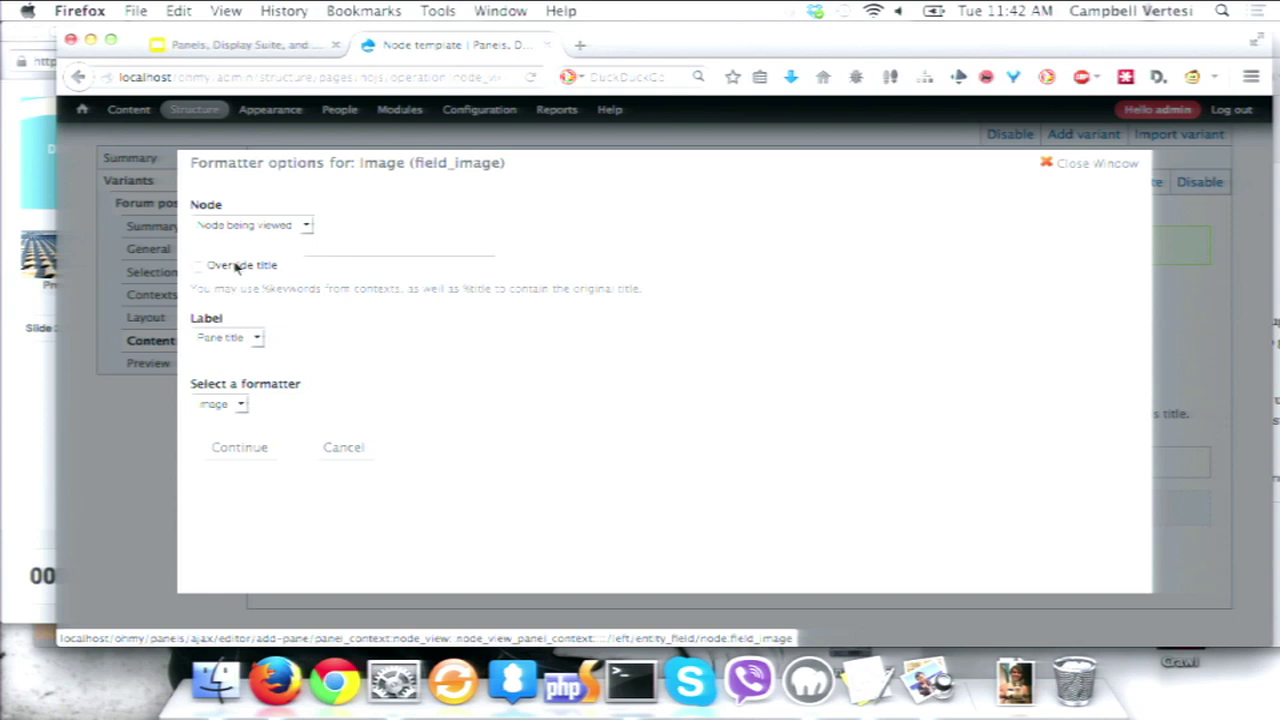
Hide the image pane's label, keep the Image formatter, and set the image style to Medium (220x220)
click(233, 339)
click(216, 397)
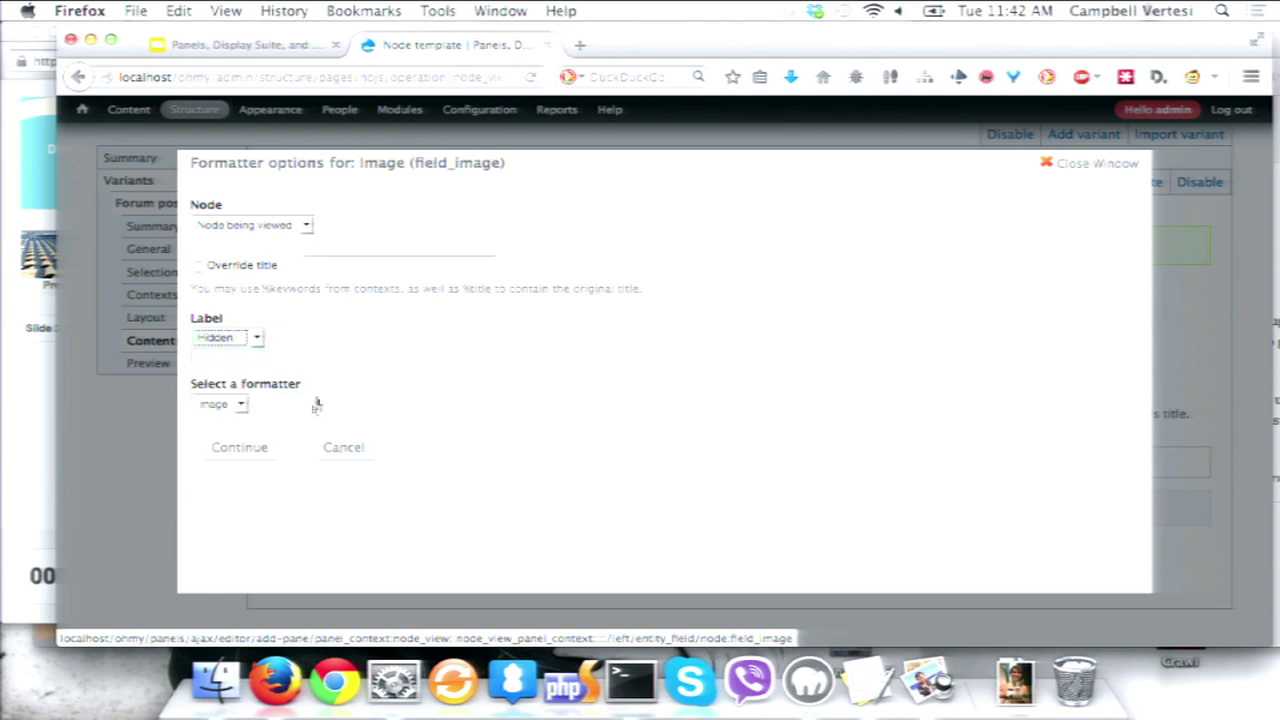
click(238, 404)
click(215, 404)
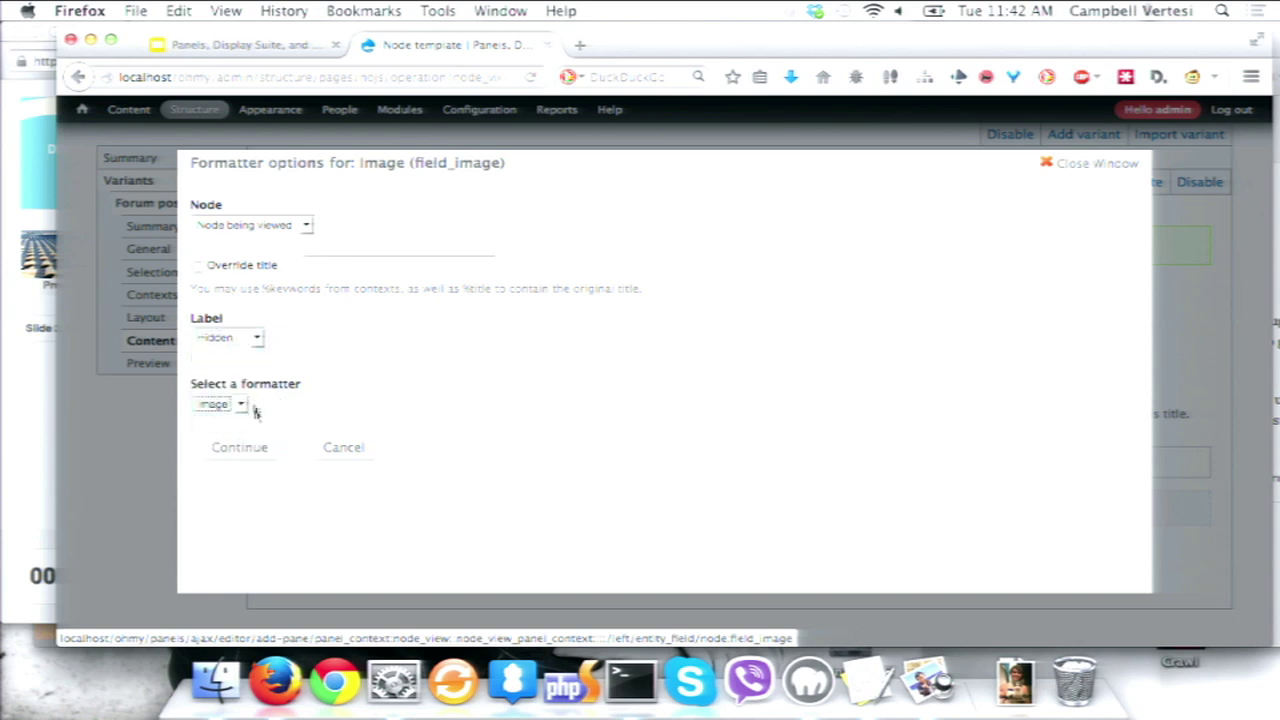
click(241, 447)
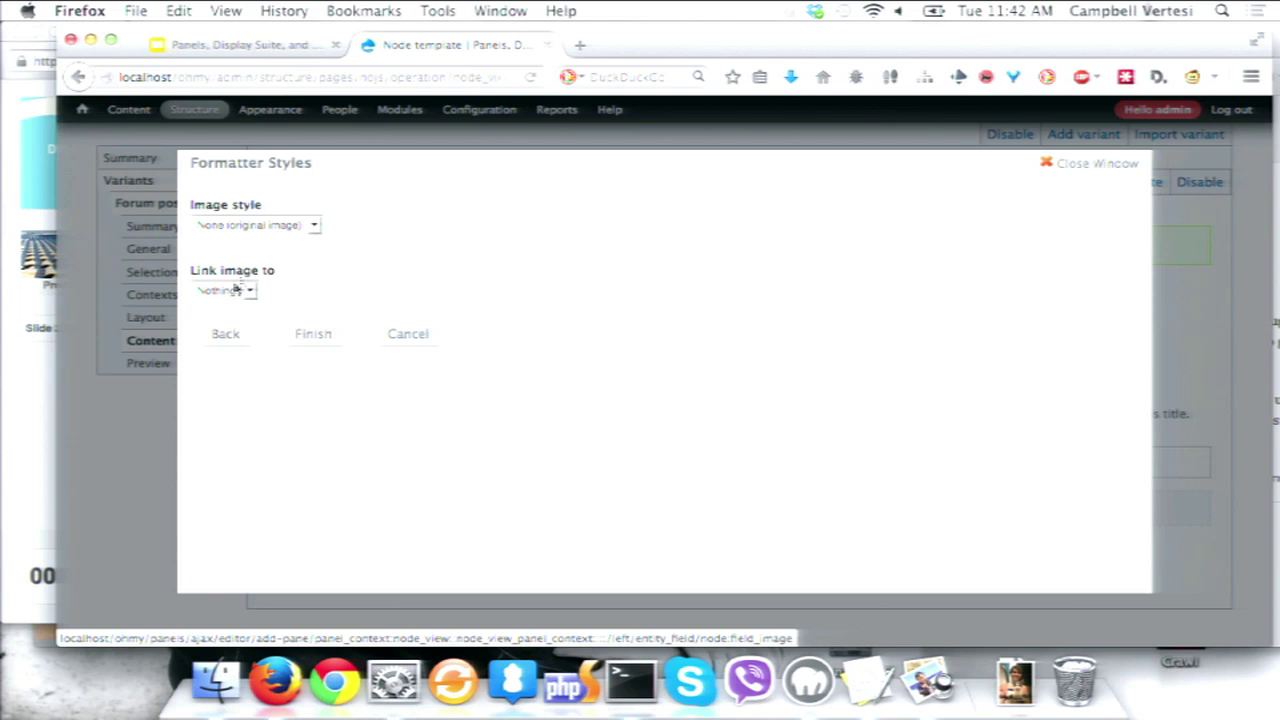
click(255, 225)
click(278, 272)
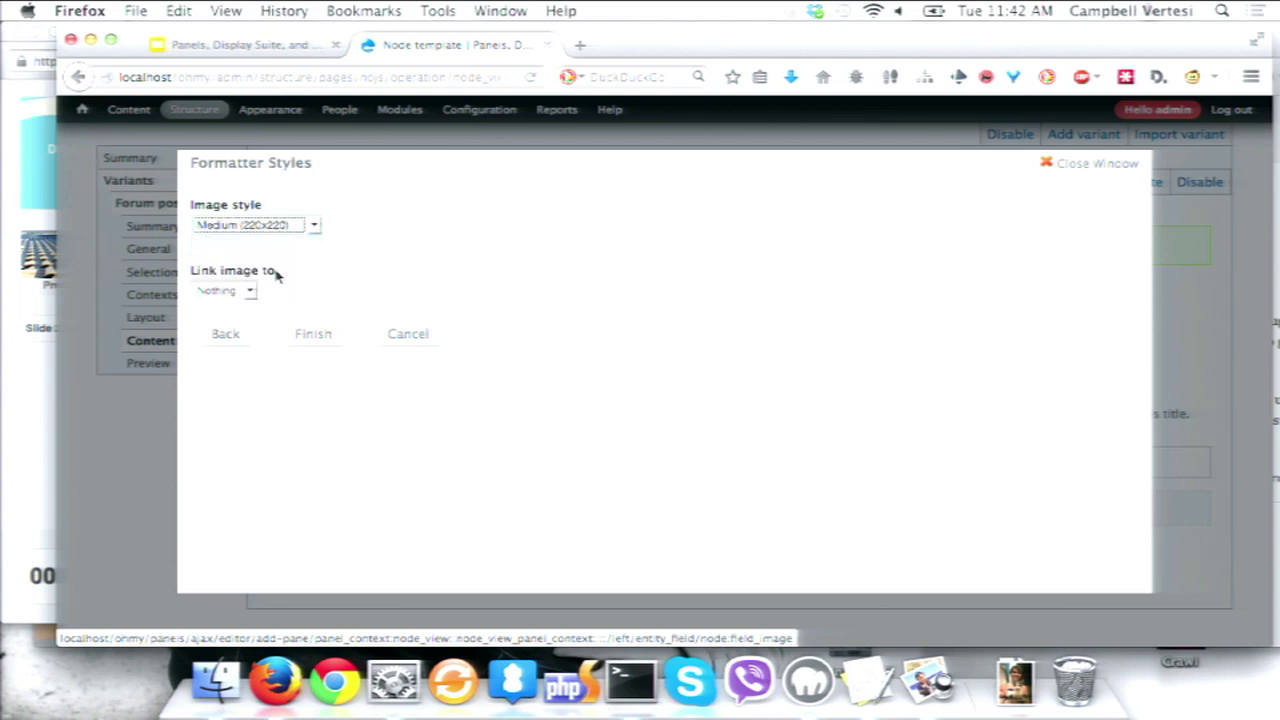
click(313, 334)
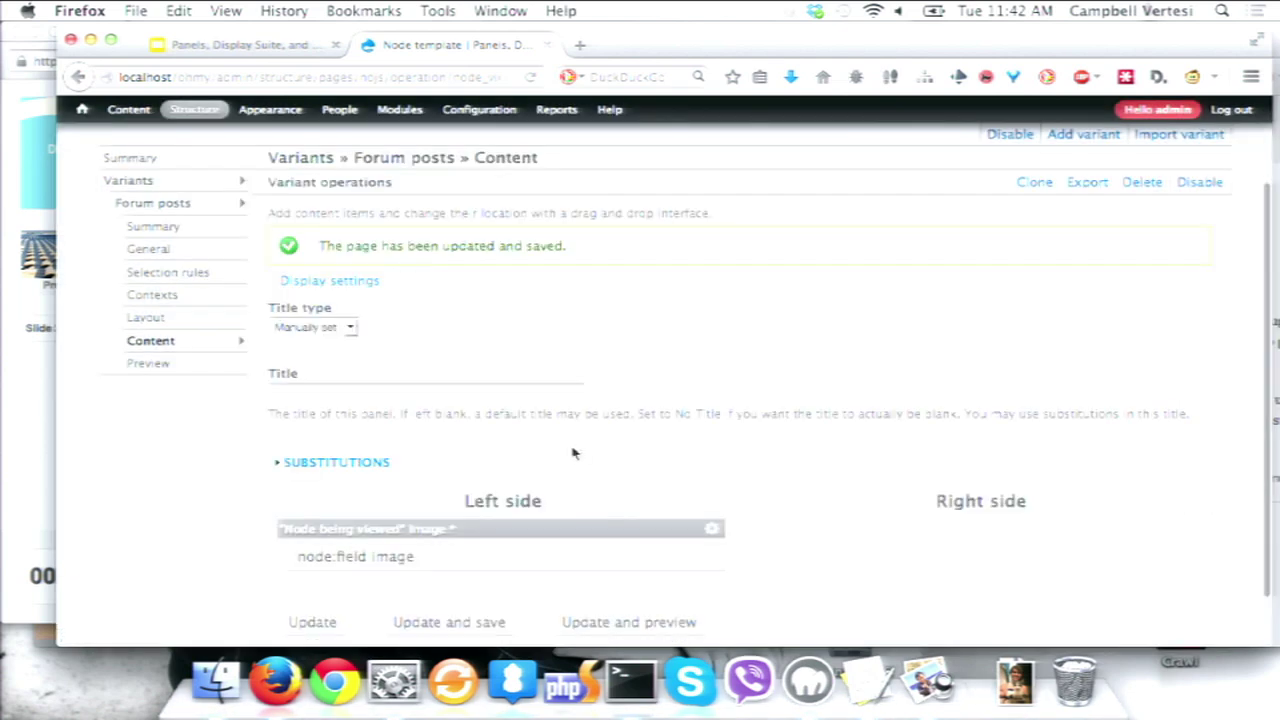
Add the Body field from the Node category to the right side with a hidden label
scroll(571, 451, down, 1)
click(760, 457)
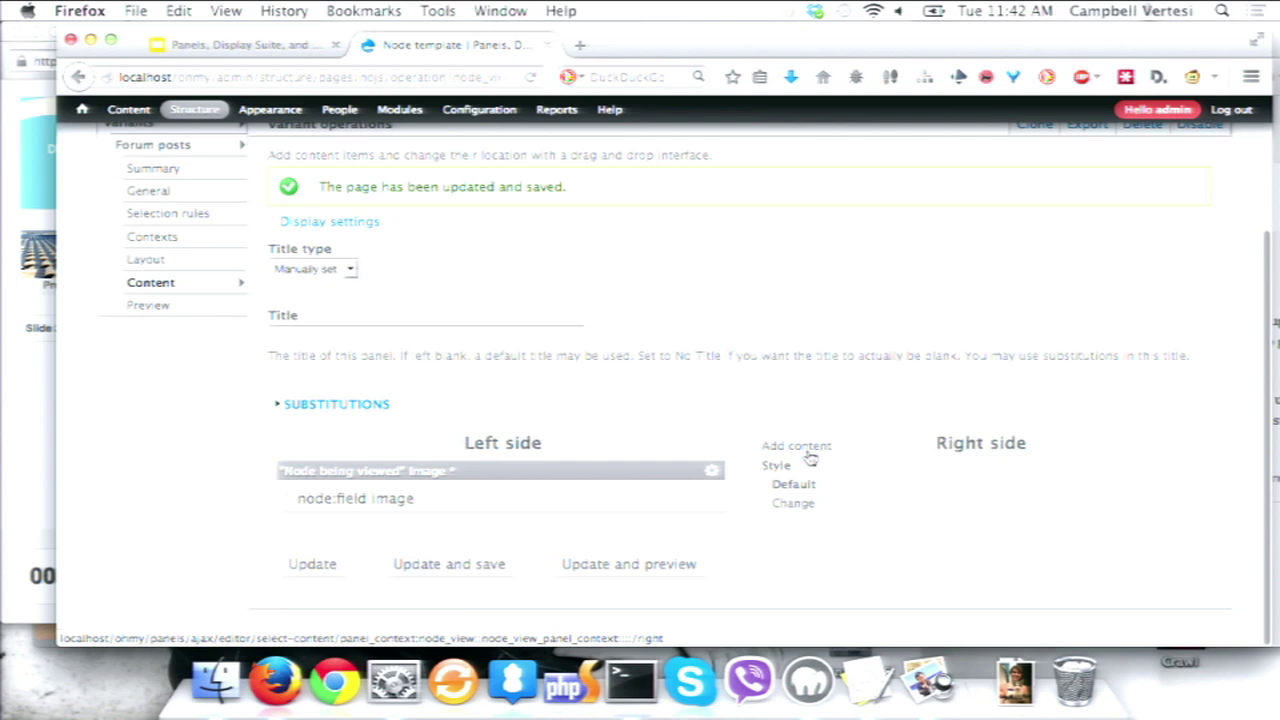
click(808, 451)
click(217, 317)
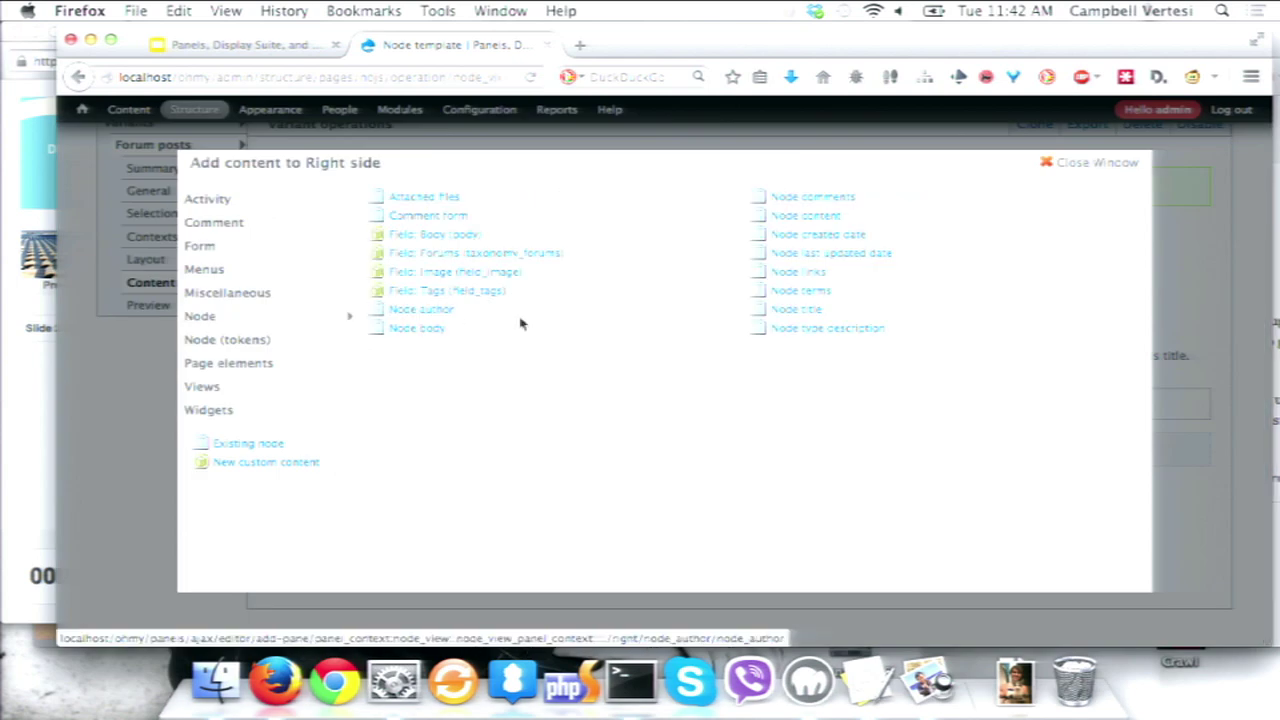
click(400, 234)
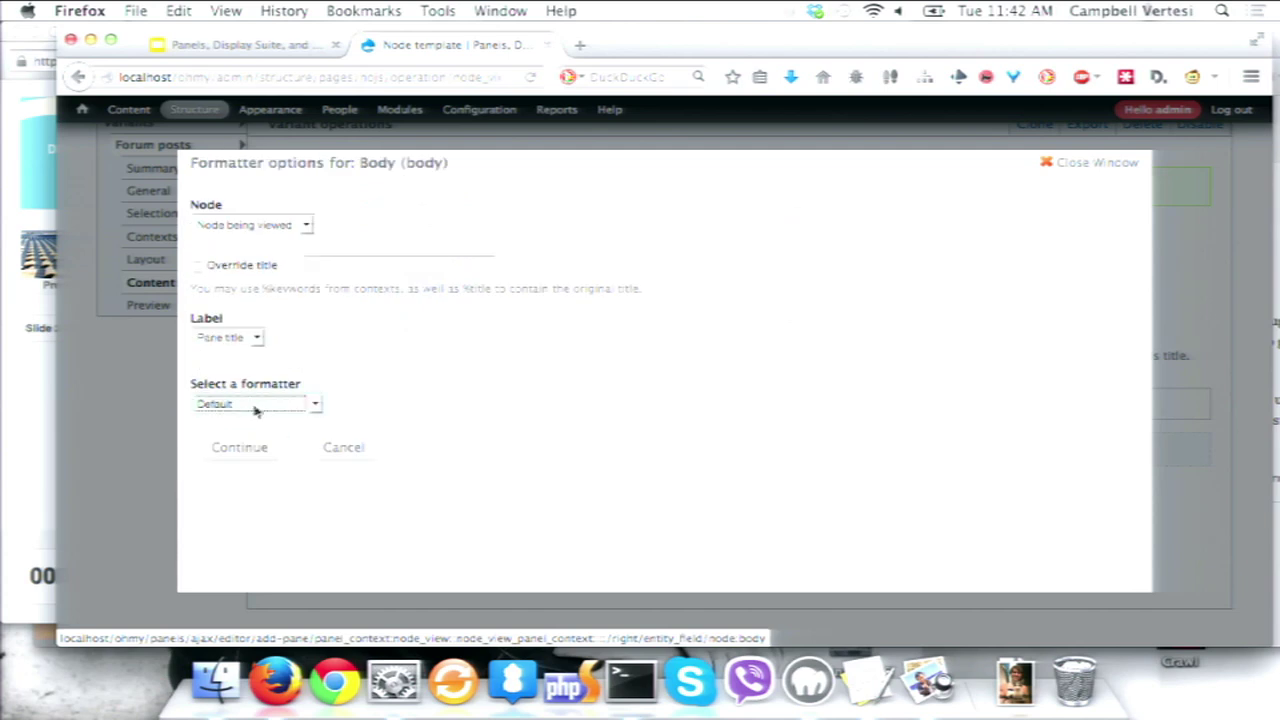
click(240, 340)
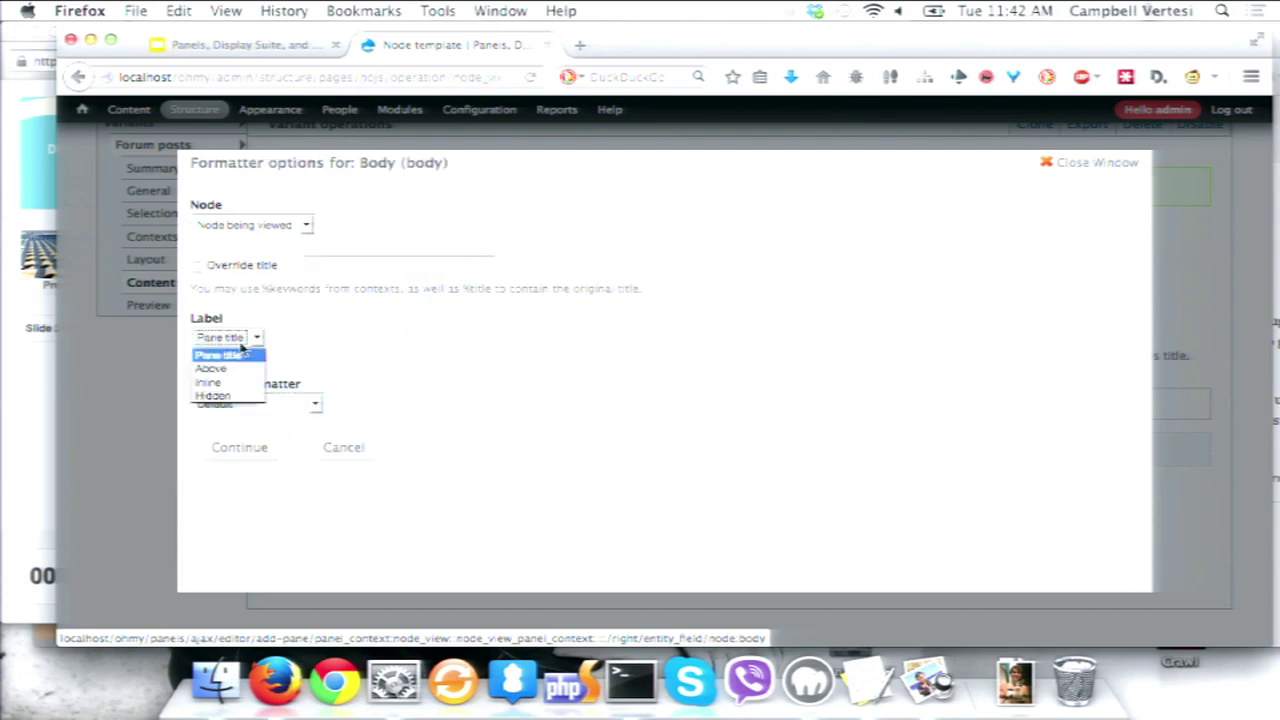
click(213, 395)
click(236, 447)
click(313, 211)
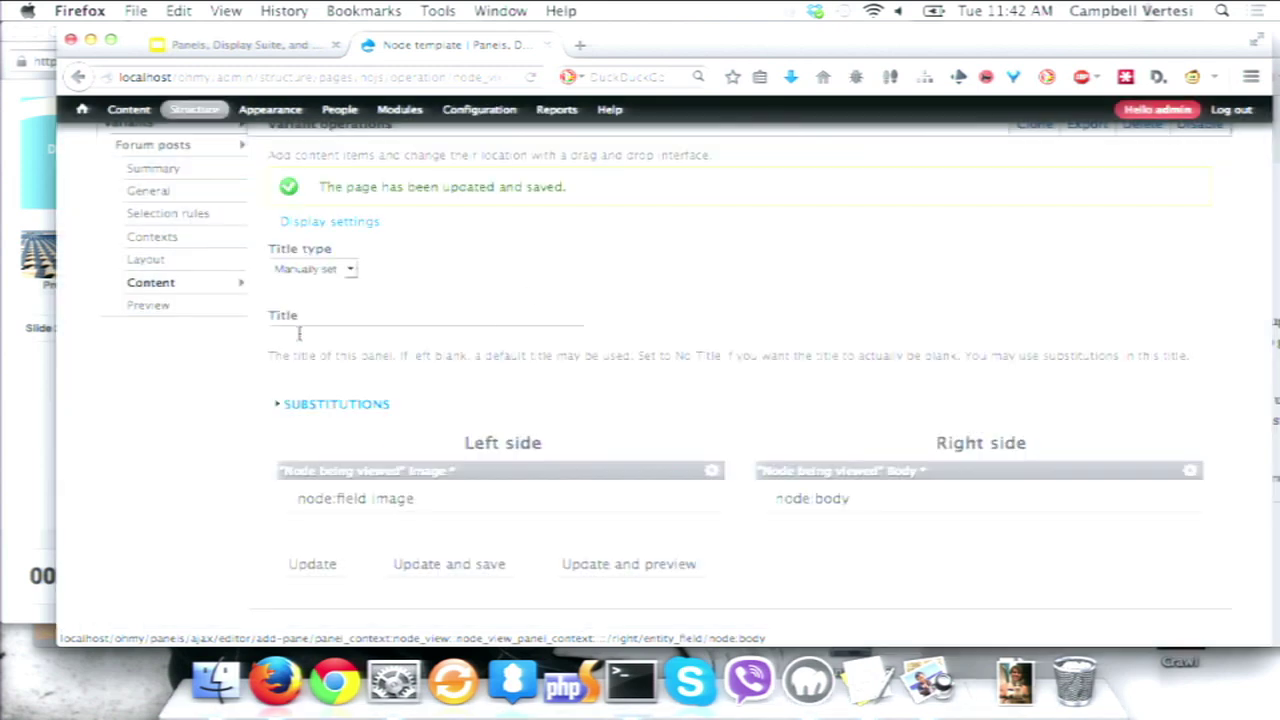
Set the panel title of the Forum posts variant to the %node:title substitution
click(299, 333)
click(299, 334)
text(%node)
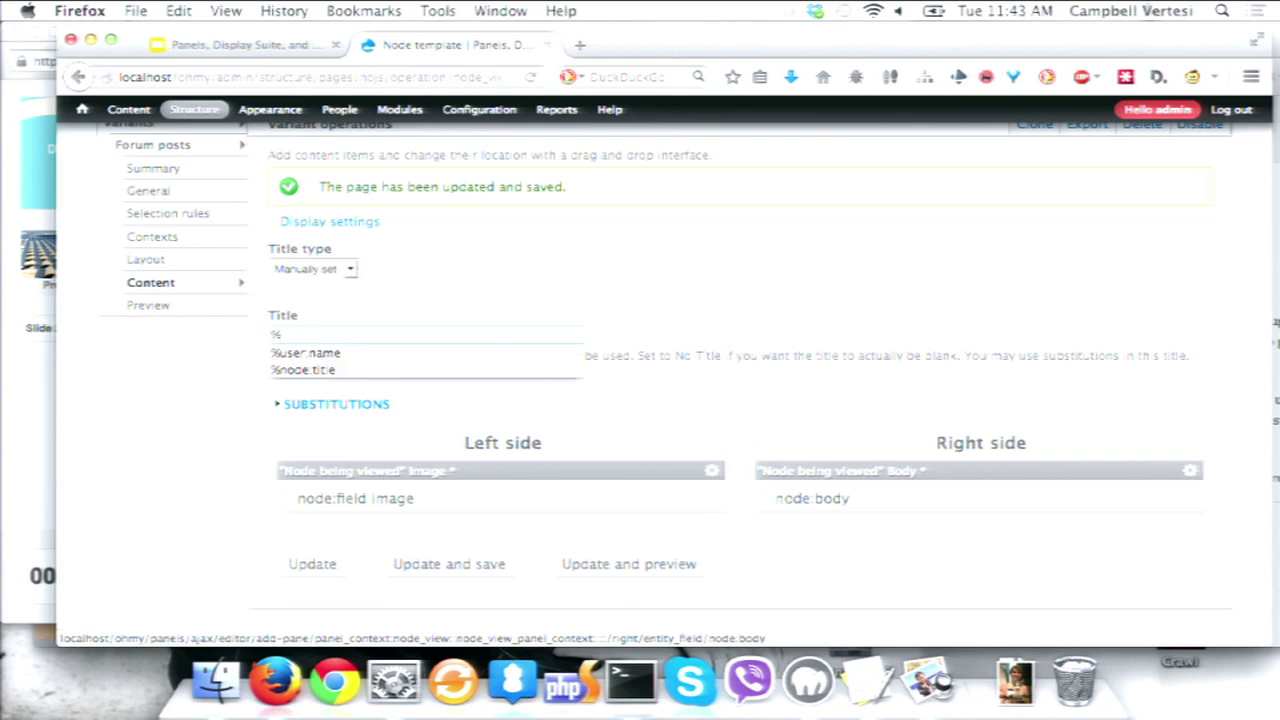
key(Down)
key(Down)
key(Return)
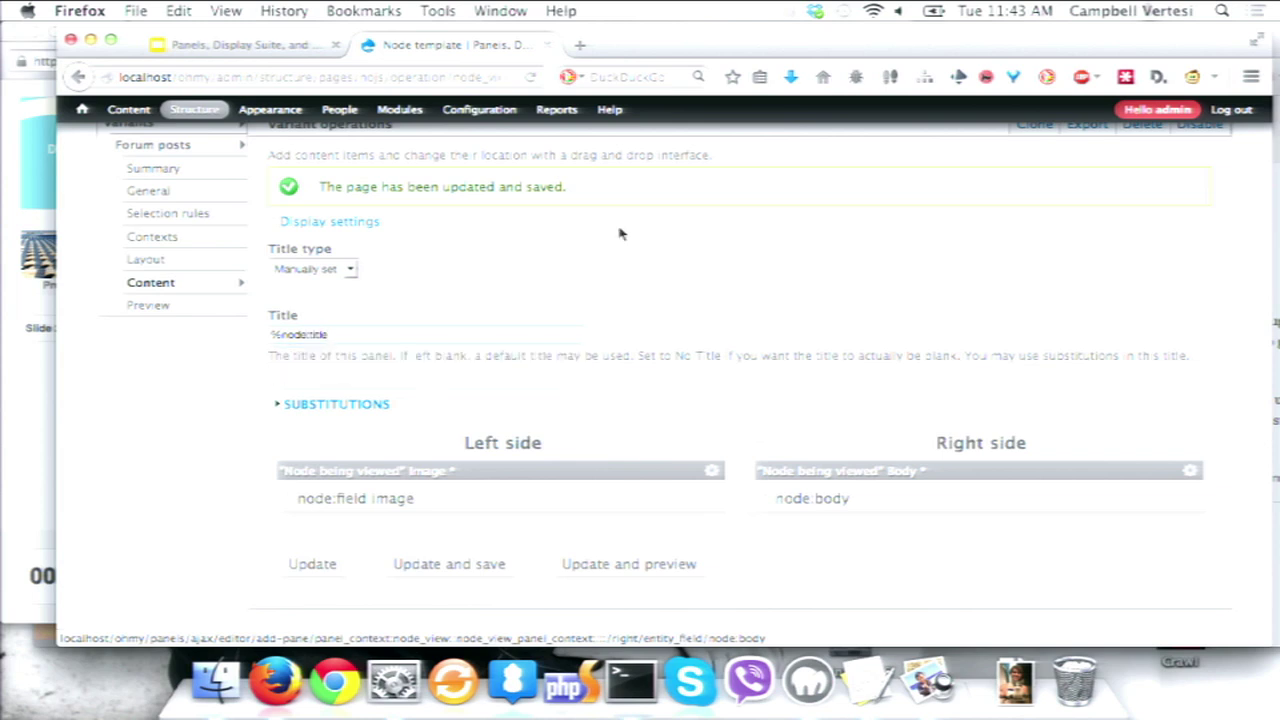
Look through the available title substitution keywords, collapse the list, and update and save the variant
click(318, 405)
scroll(512, 272, down, 4)
scroll(512, 272, up, 3)
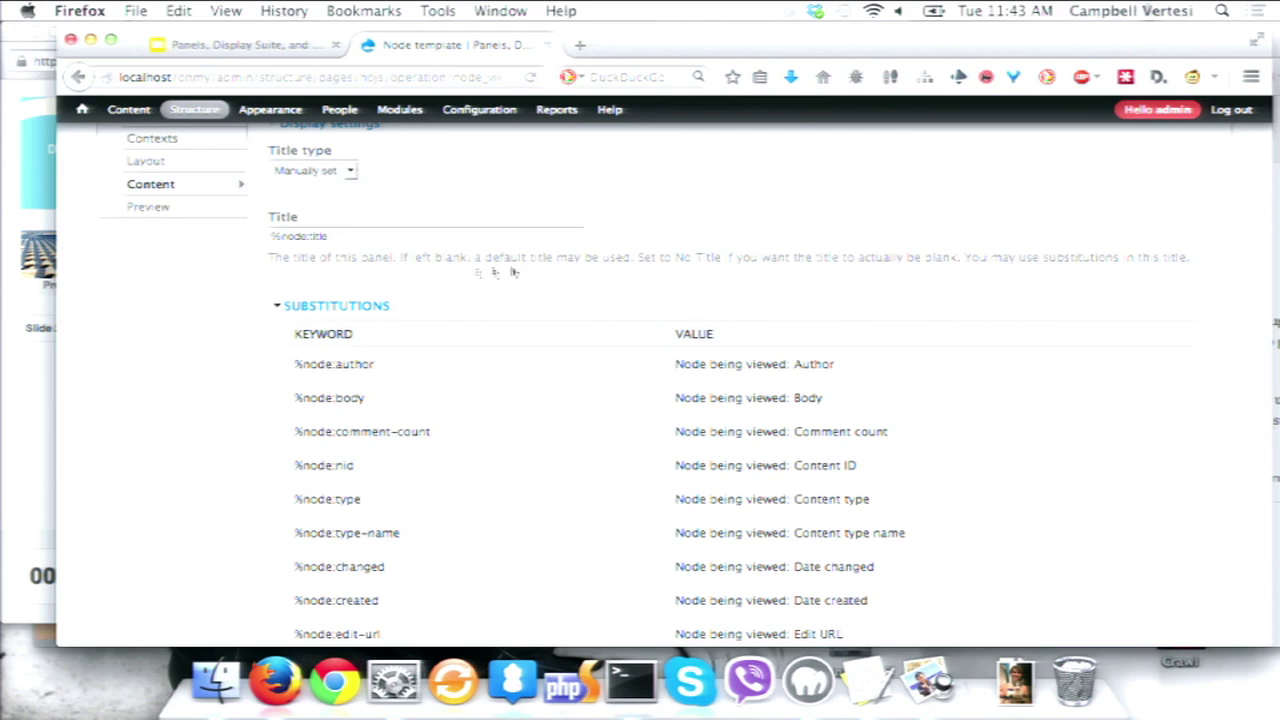
scroll(338, 488, up, 1)
click(347, 326)
click(450, 564)
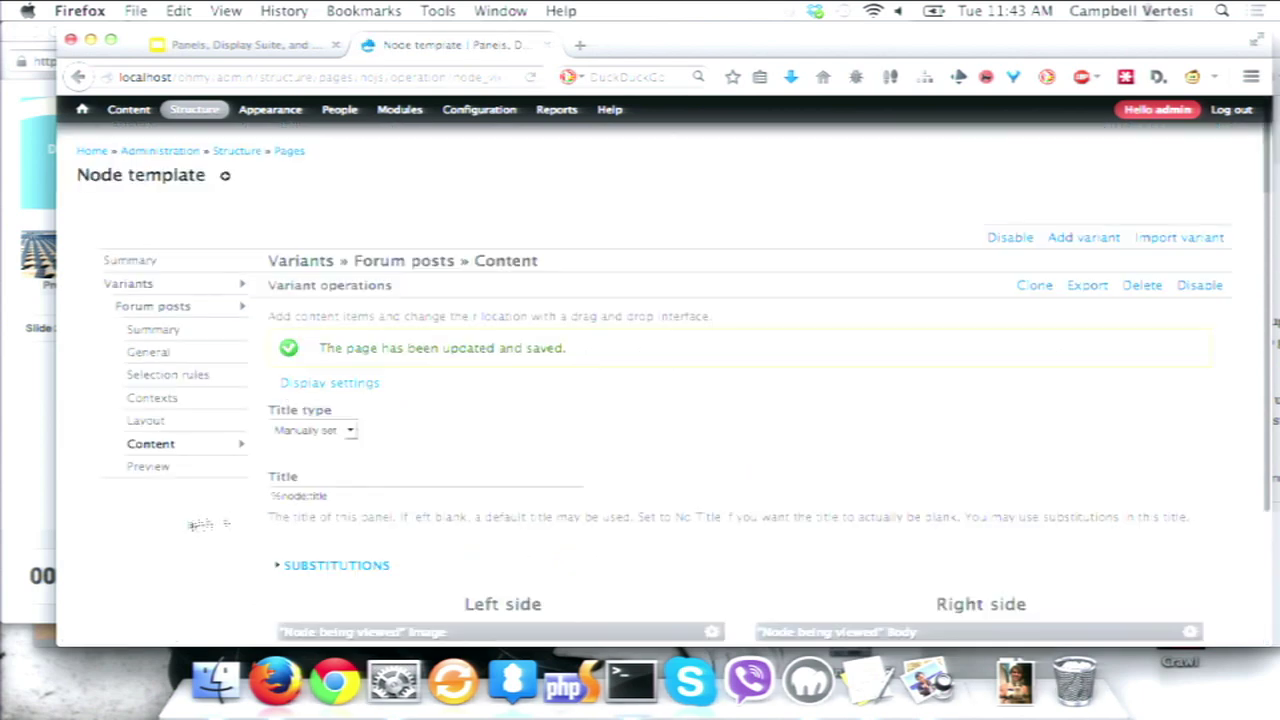
Open the site's content list in a new tab, filter it to Forum topic, and view the post "Autem Euismod"
scroll(234, 580, down, 3)
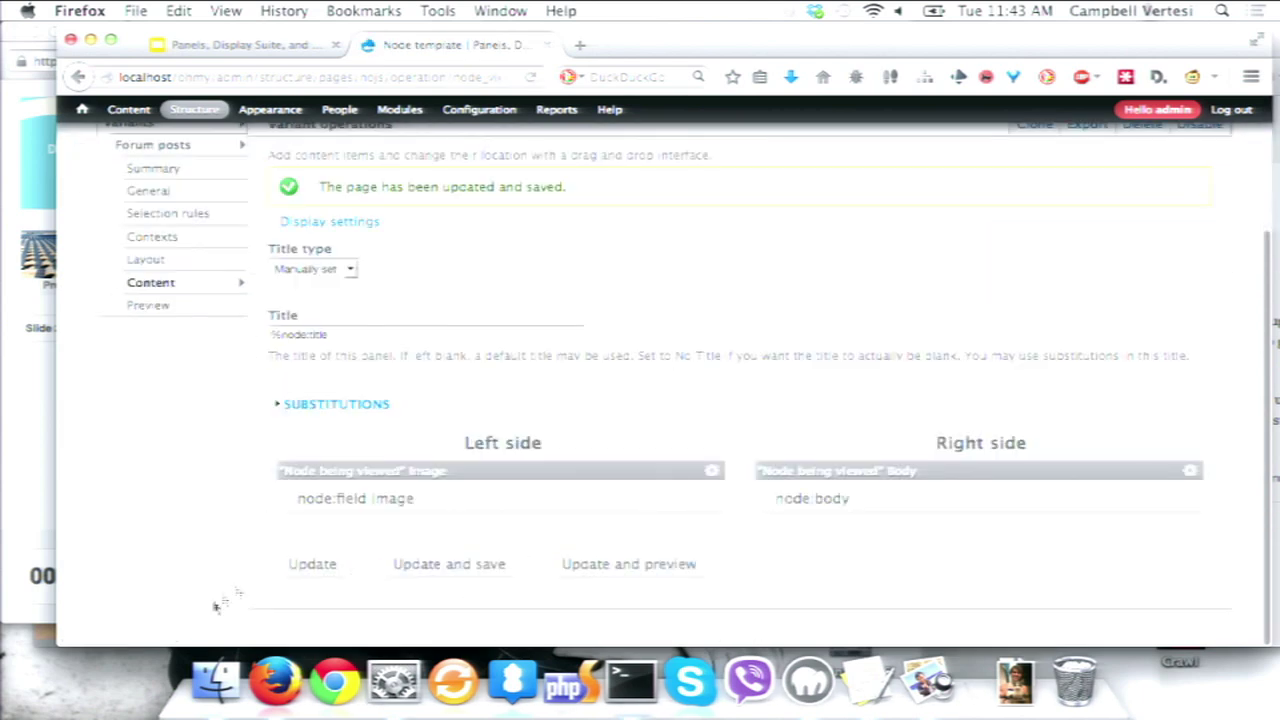
super+click(125, 110)
click(640, 44)
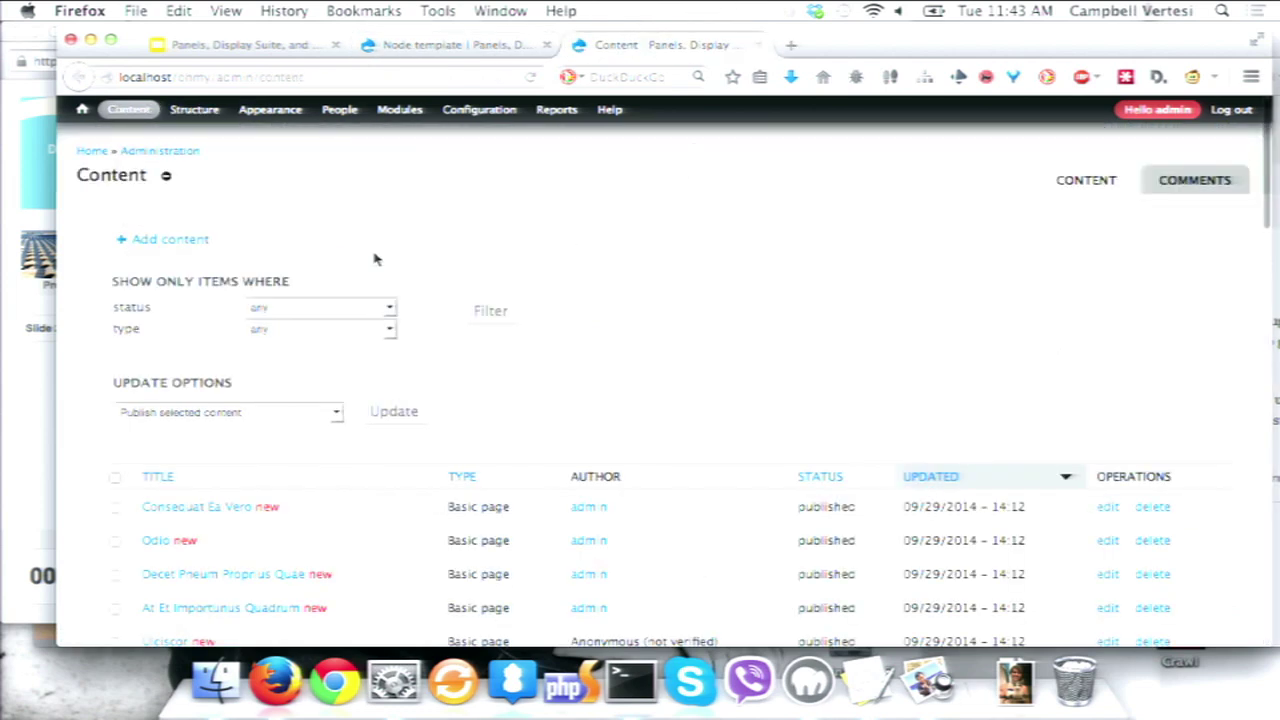
click(300, 330)
click(300, 389)
click(490, 310)
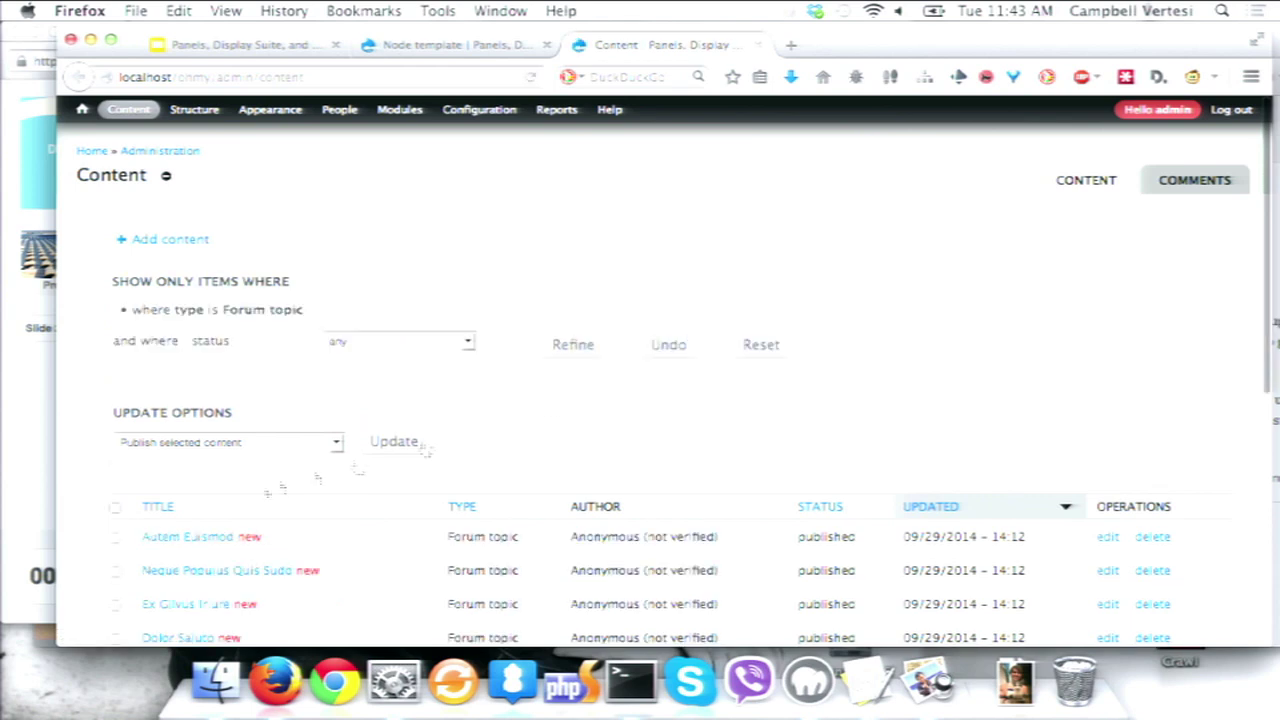
click(172, 537)
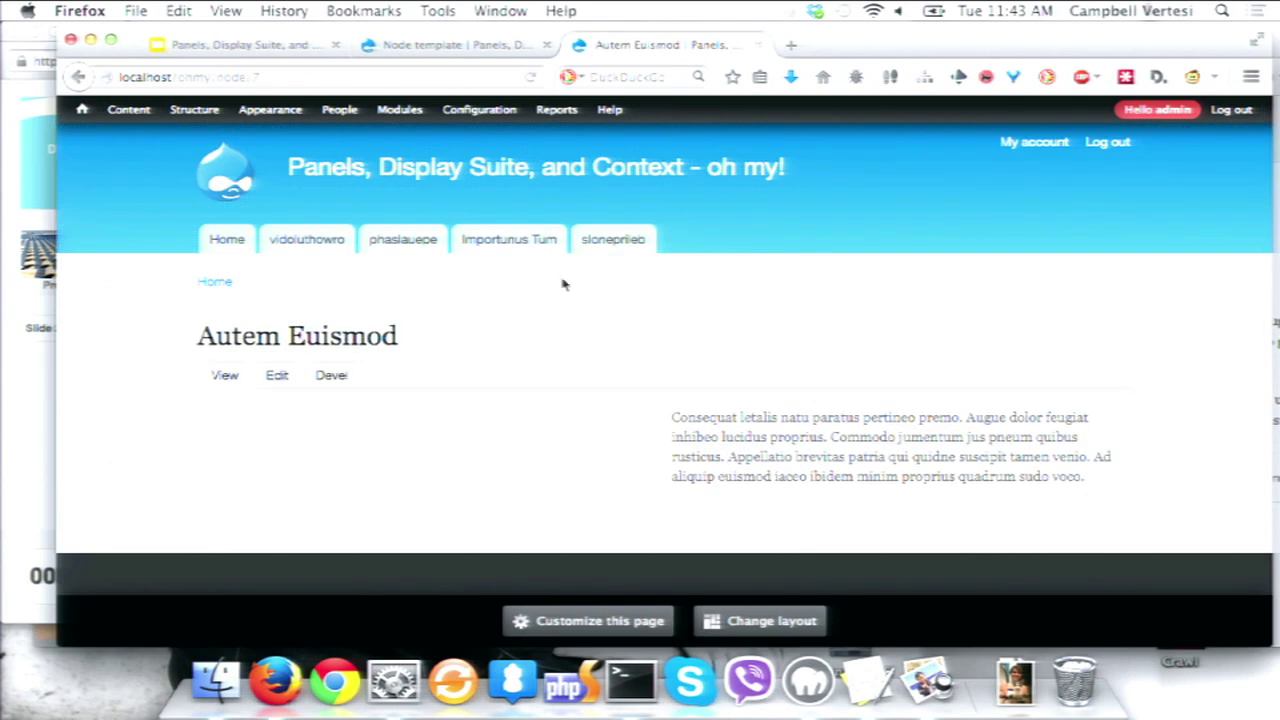
Return to the filtered content list and view the full page of the post "Neque Populus Quis Sudo"
key(ctrl+shift+Tab)
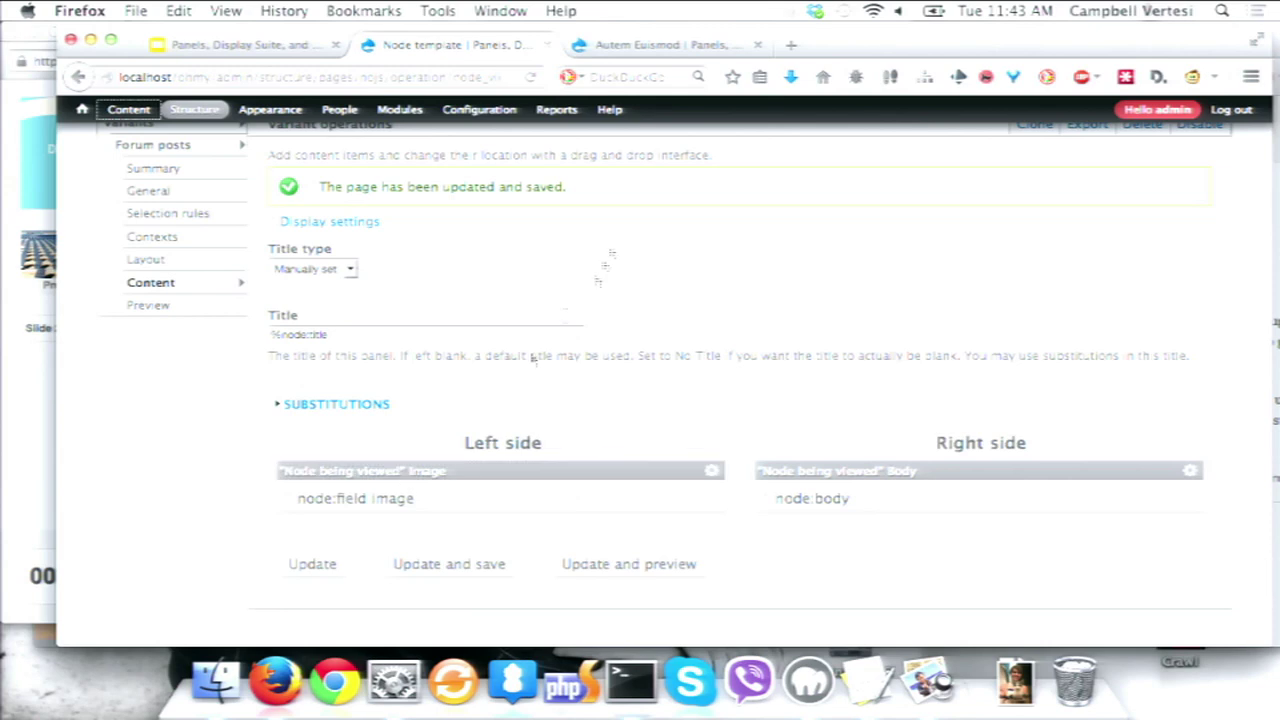
click(663, 44)
key(super+bracketleft)
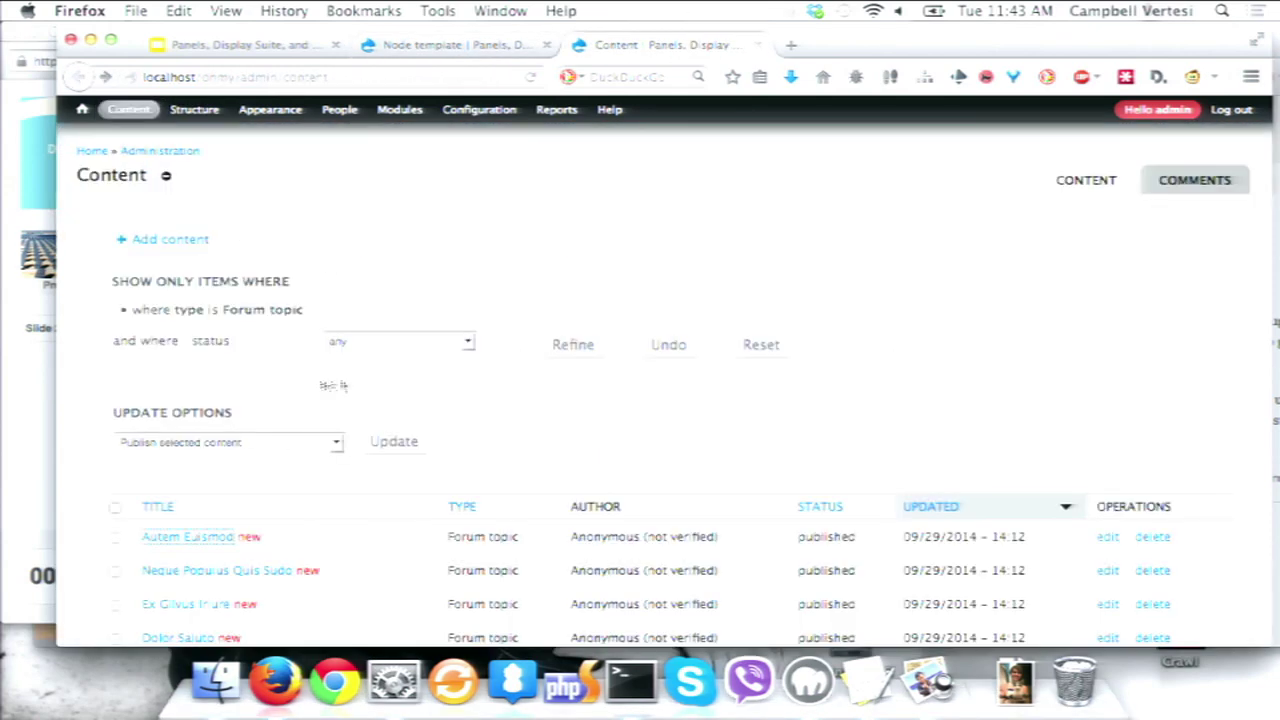
click(250, 570)
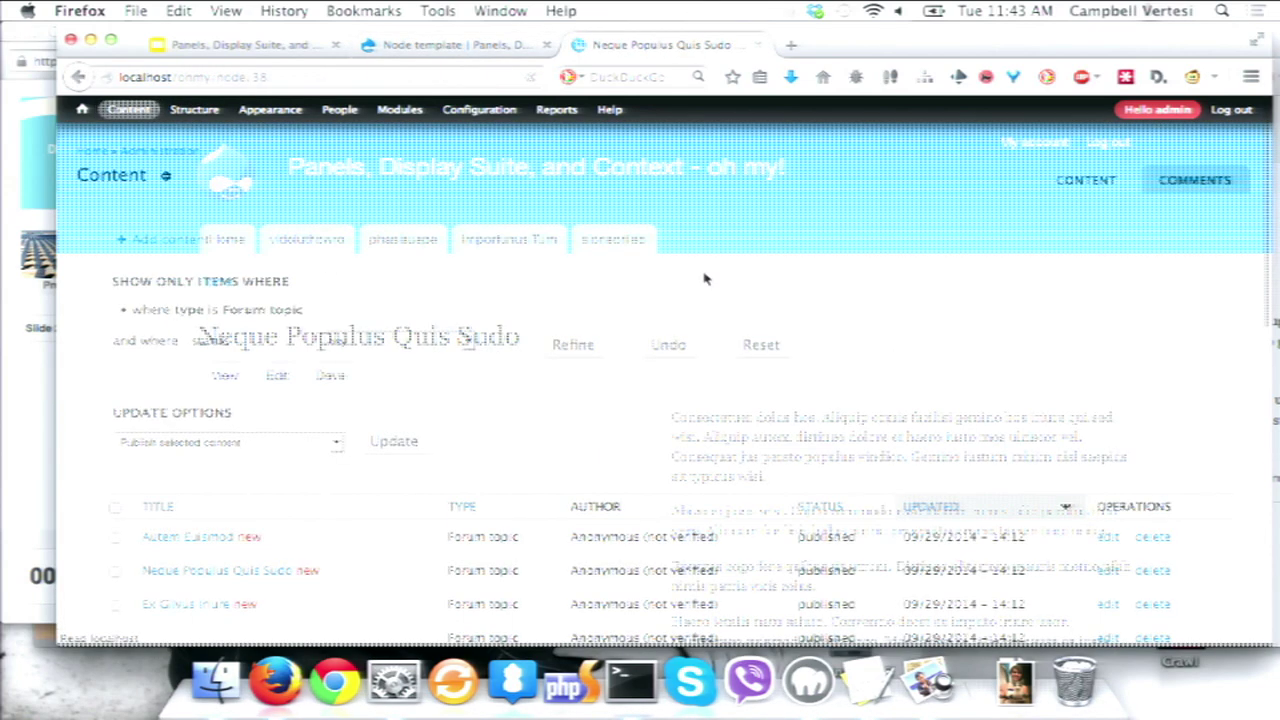
scroll(317, 503, down, 10)
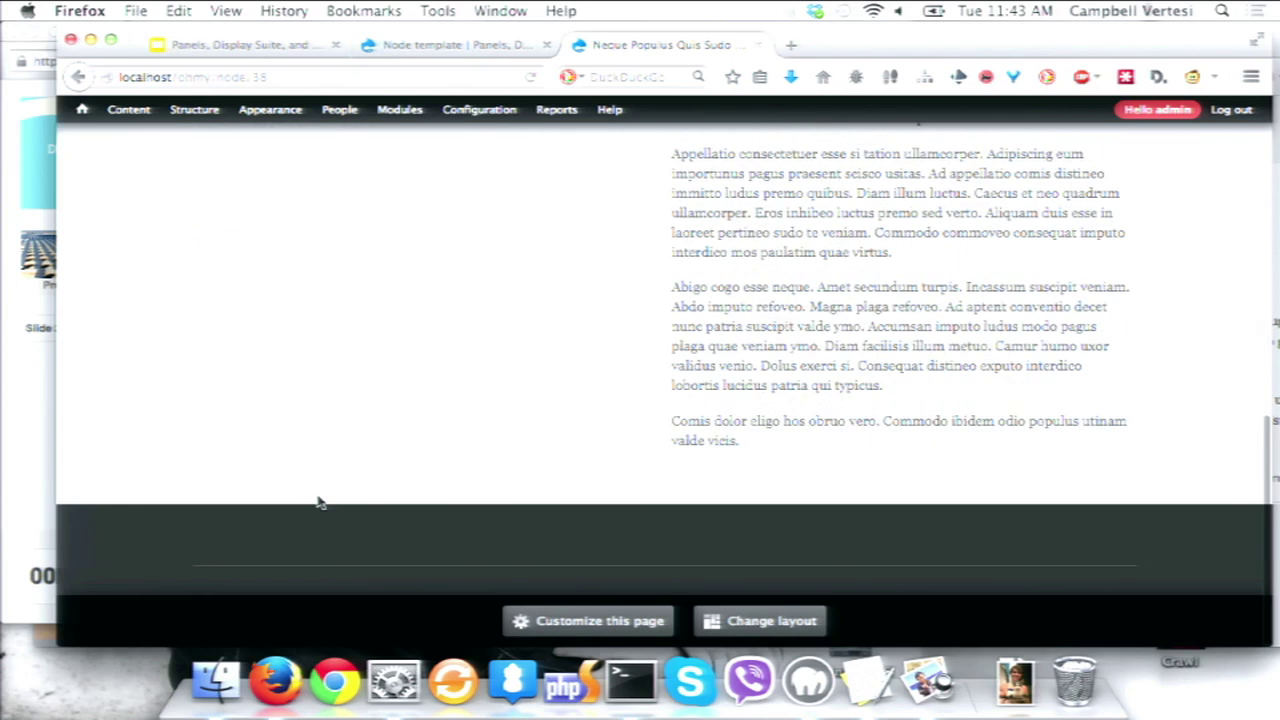
scroll(317, 503, up, 10)
Examine the options available for the image pane in the Node template's content settings
click(455, 44)
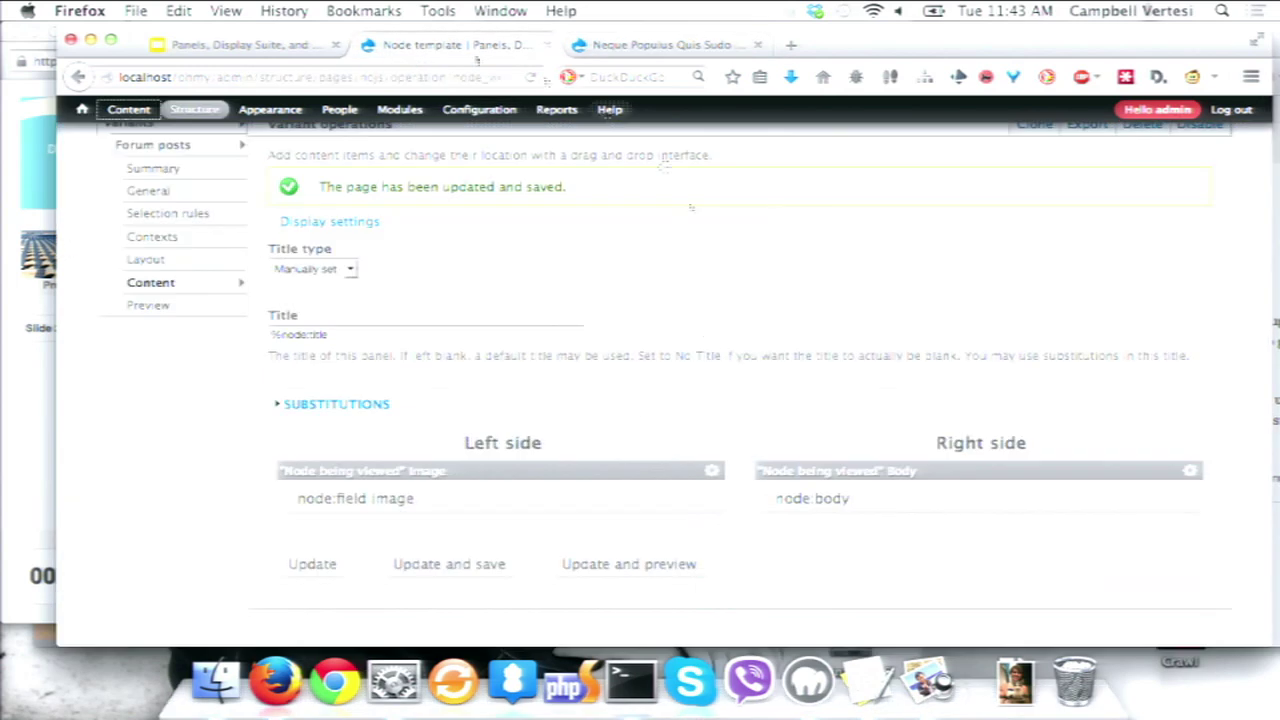
click(711, 470)
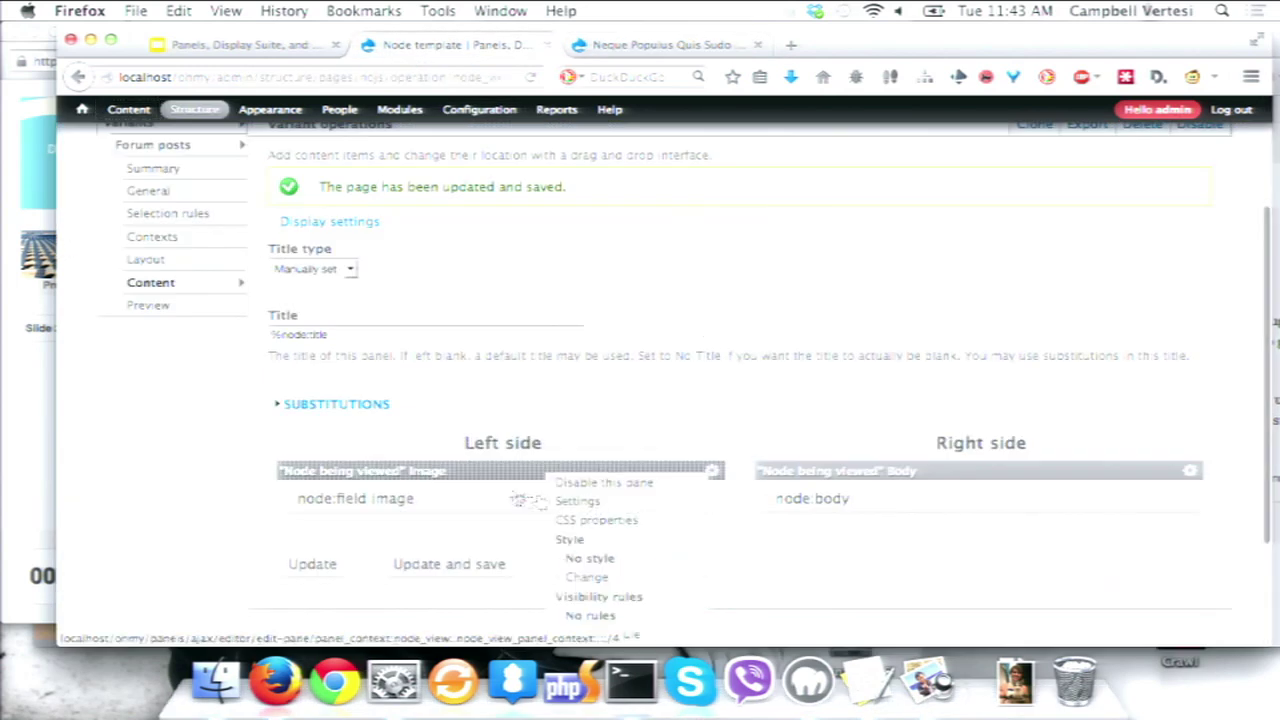
scroll(623, 594, down, 3)
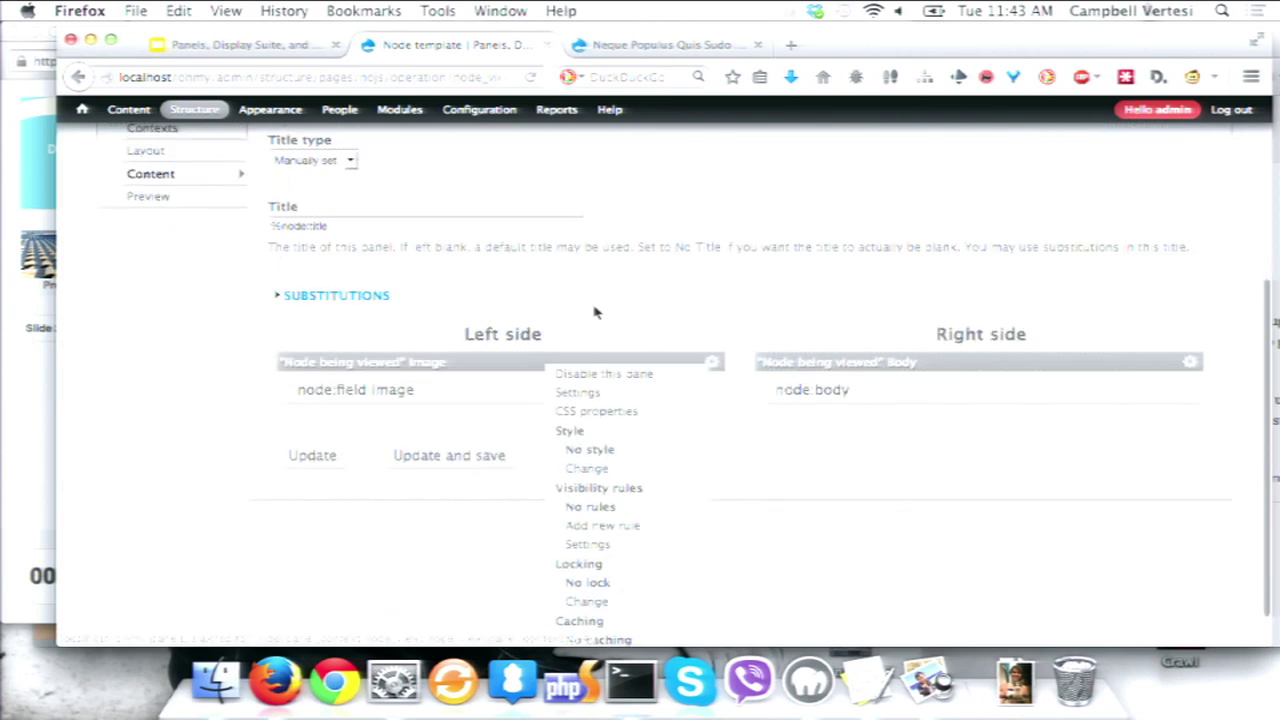
scroll(594, 313, up, 3)
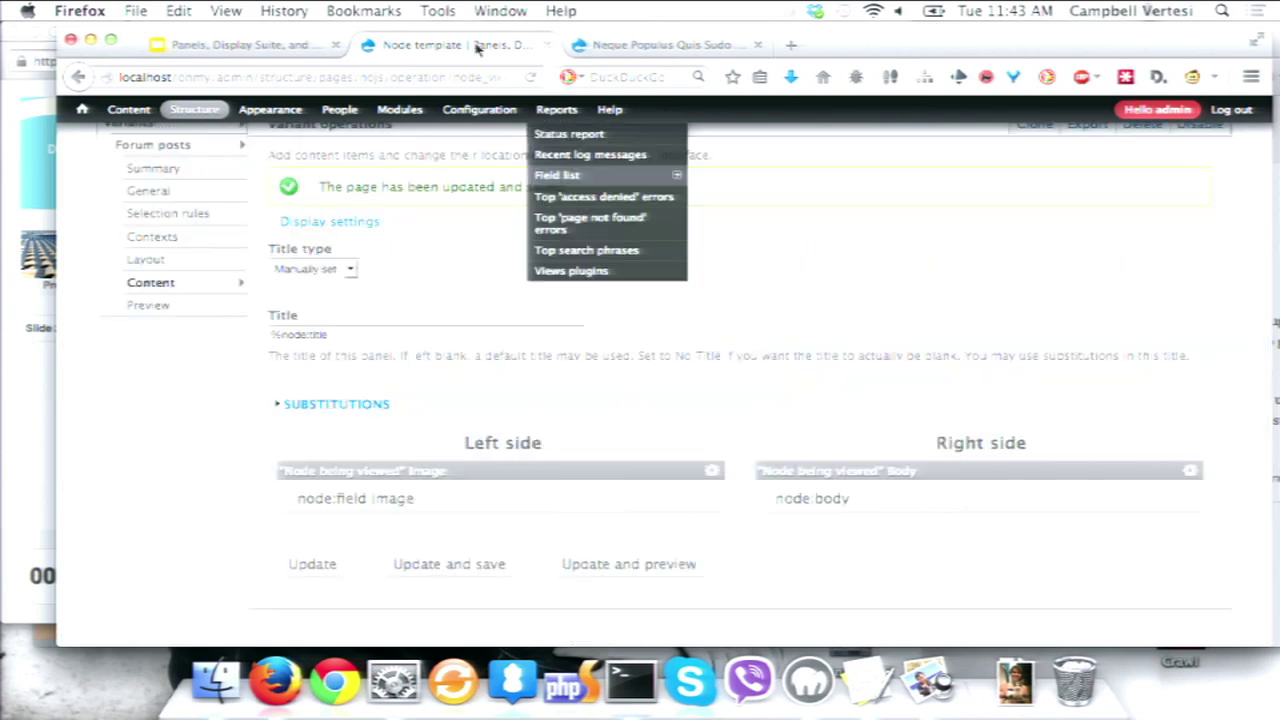
click(600, 45)
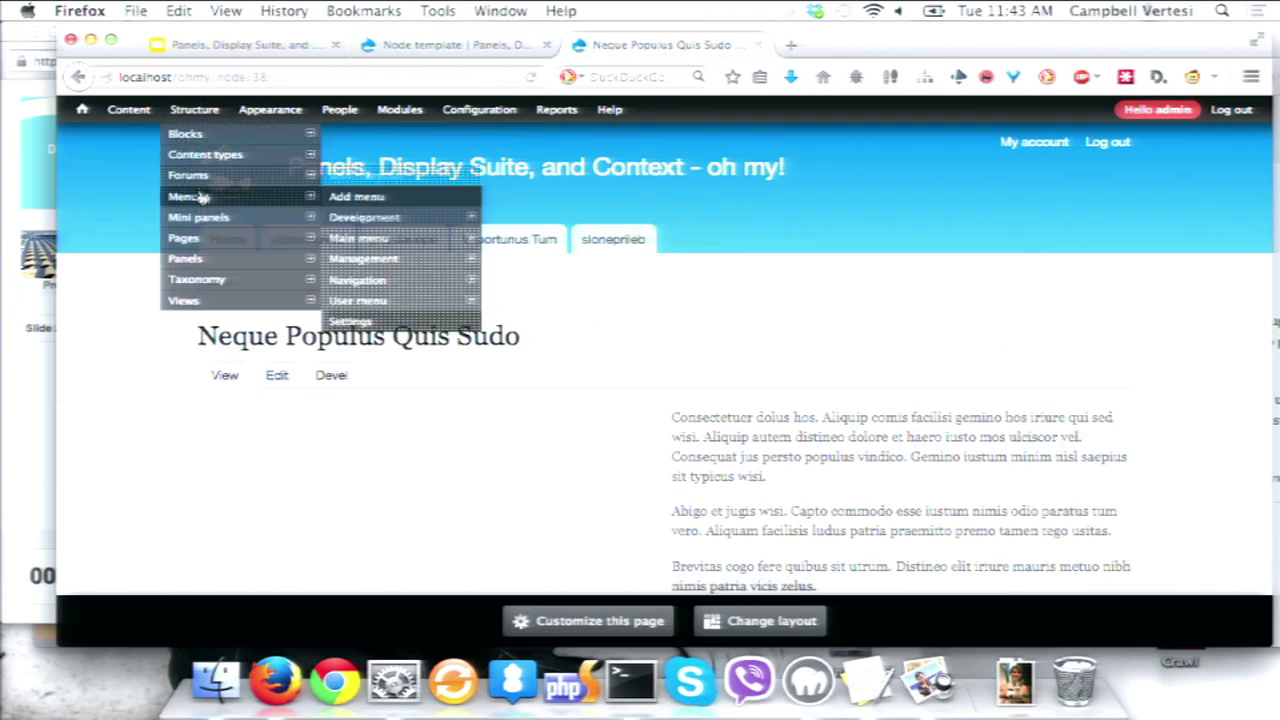
mouse_move(255, 165)
mouse_move(365, 217)
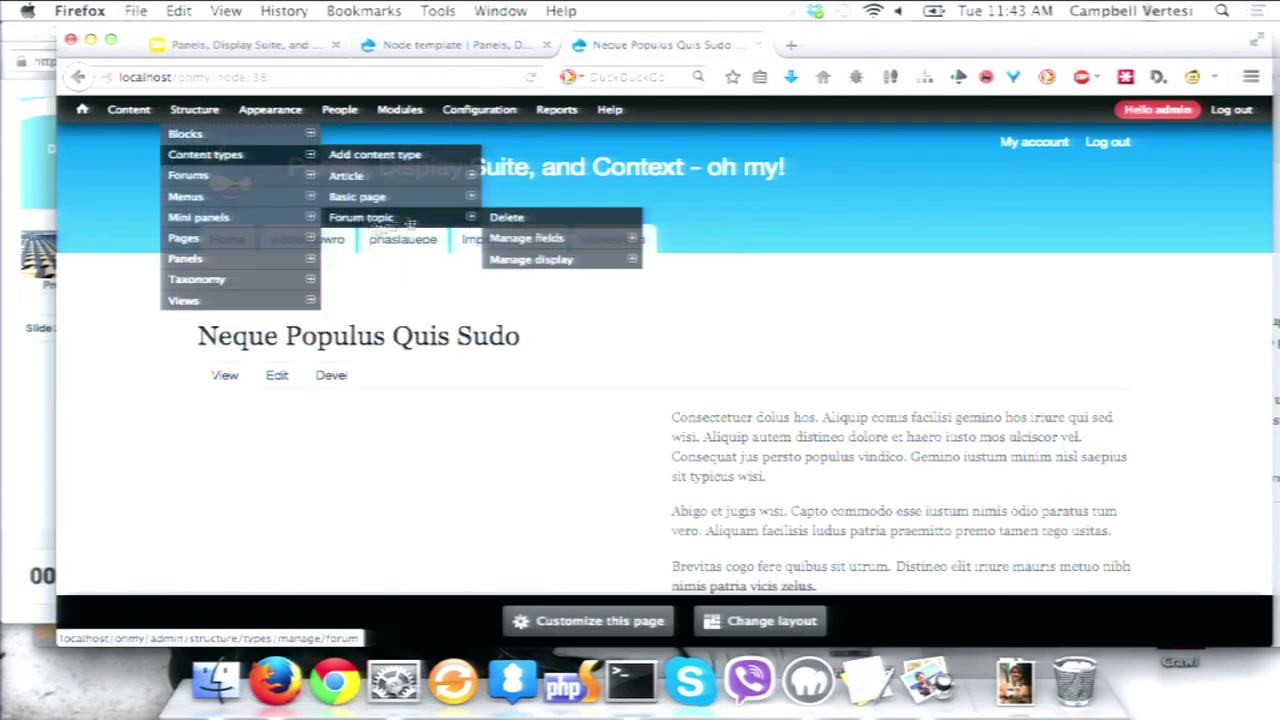
mouse_move(530, 238)
mouse_move(680, 247)
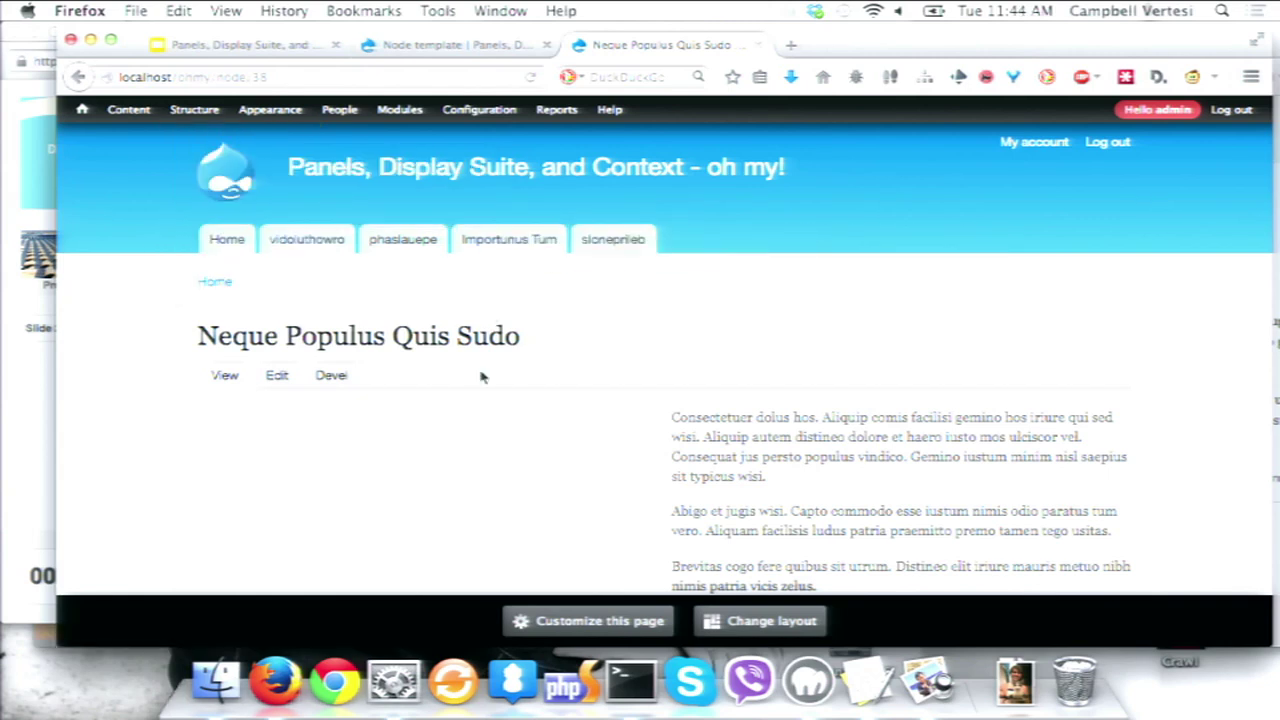
Examine the image pane's CSS properties in the Node template, leaving the CSS ID and class blank
click(442, 42)
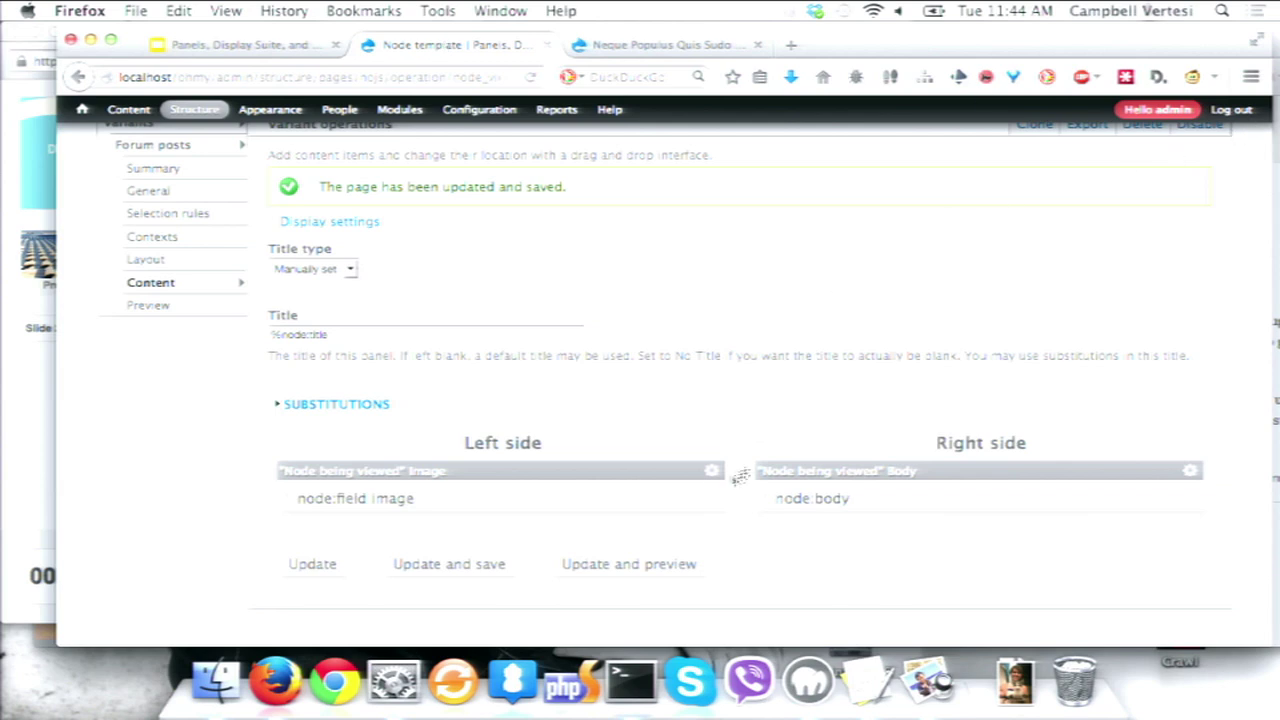
click(711, 470)
scroll(657, 575, down, 3)
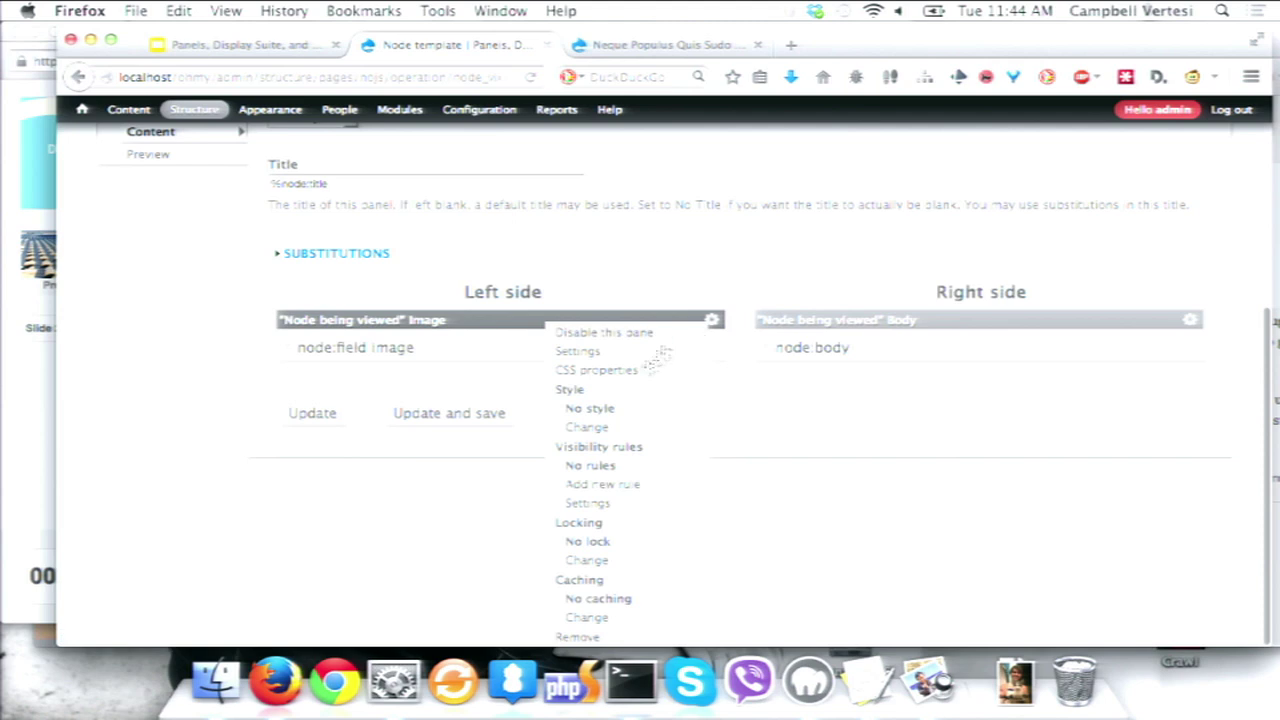
click(612, 375)
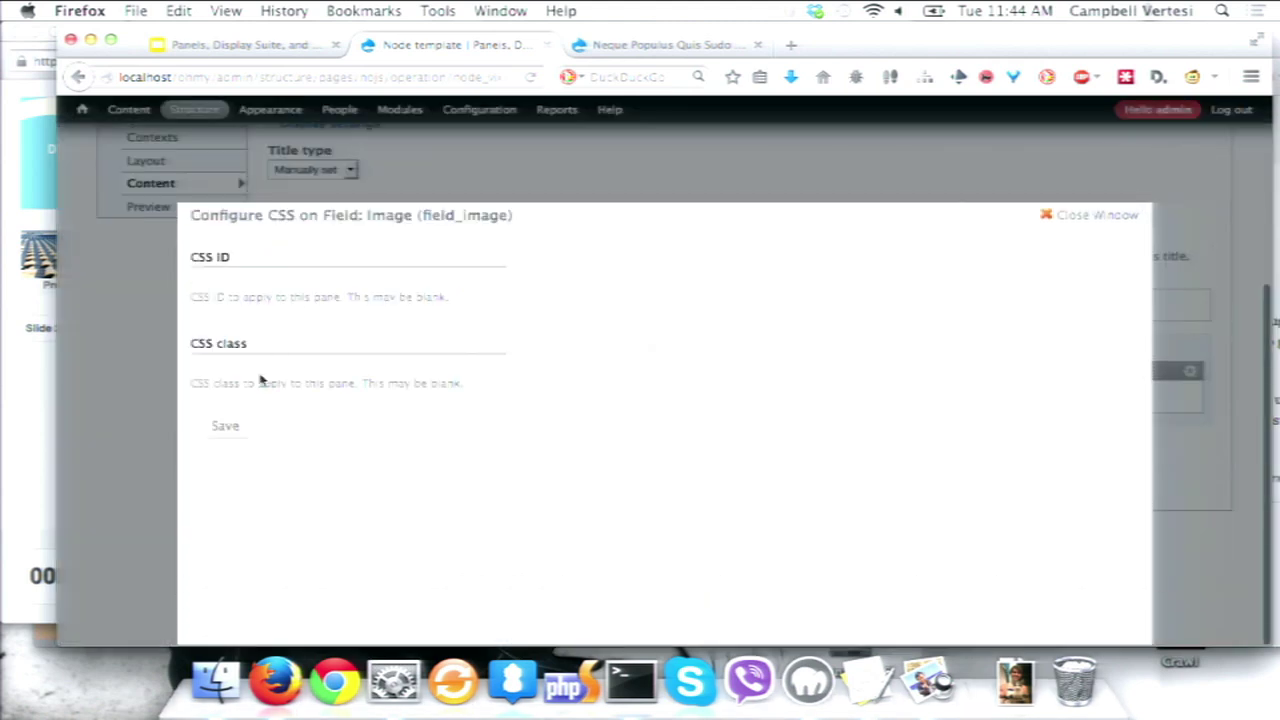
click(225, 425)
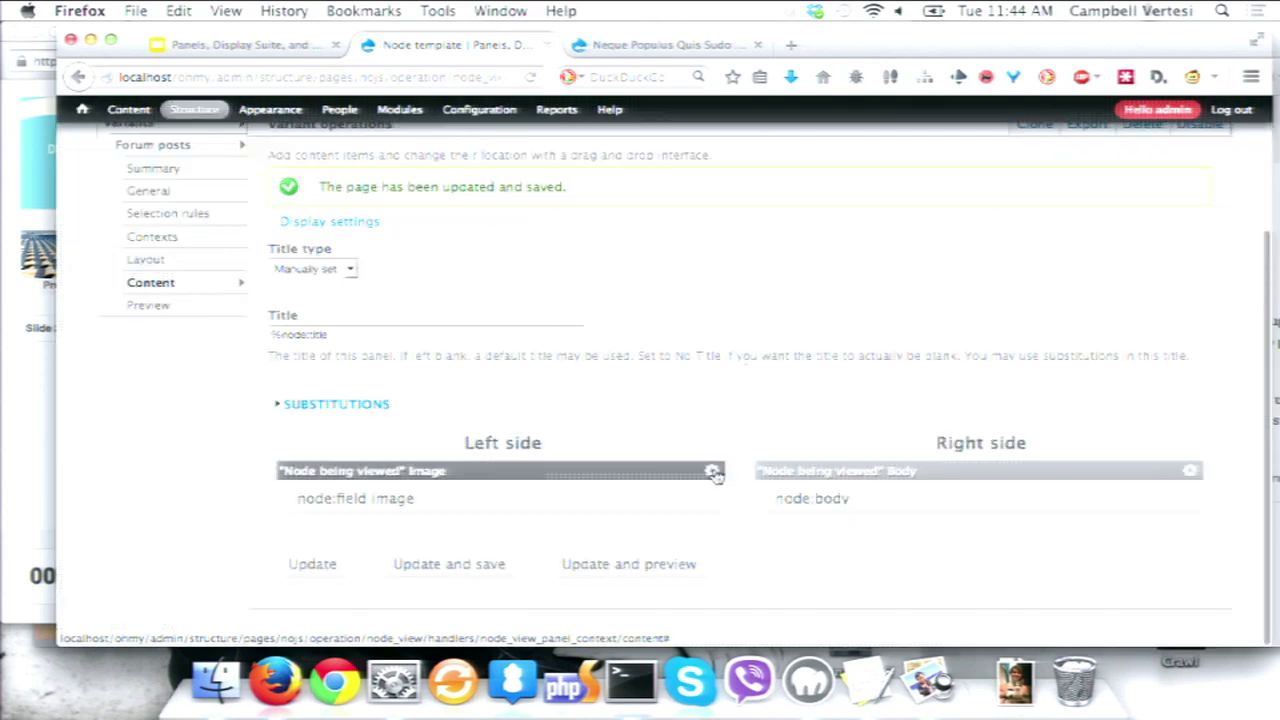
View the pane styles offered for the image pane and close the dialog without changing the style
click(714, 472)
scroll(580, 580, down, 3)
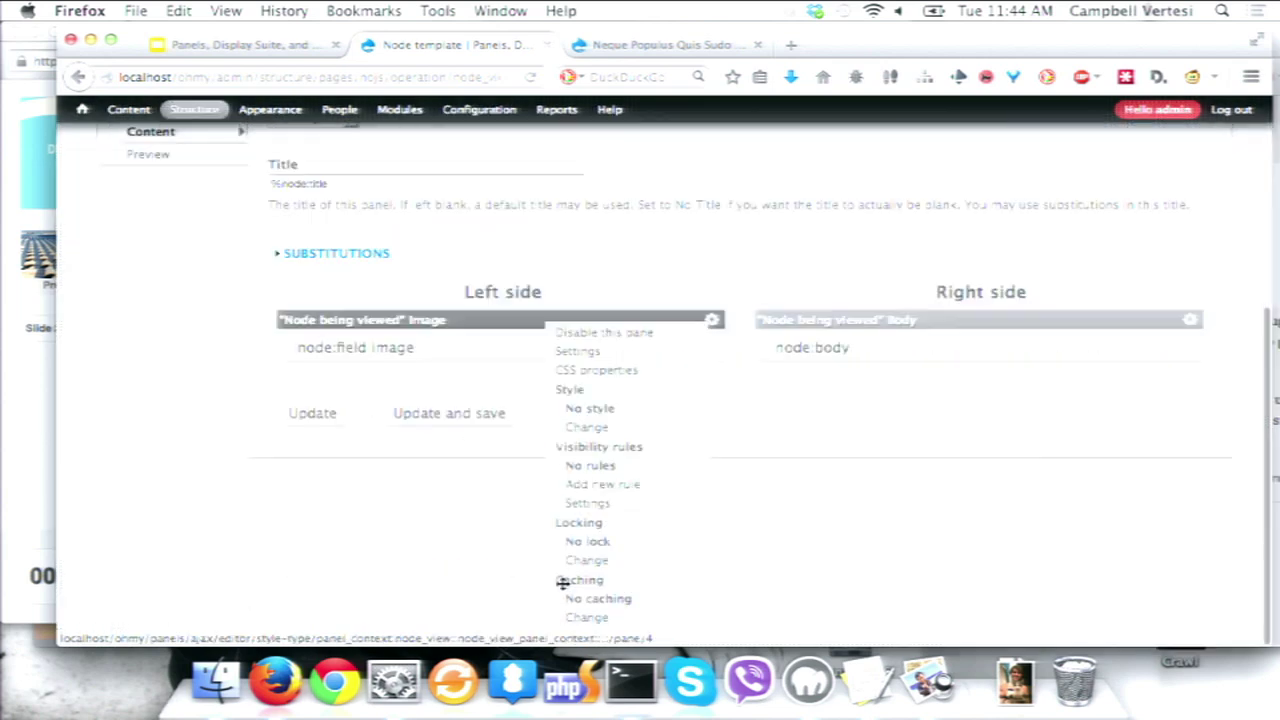
click(610, 427)
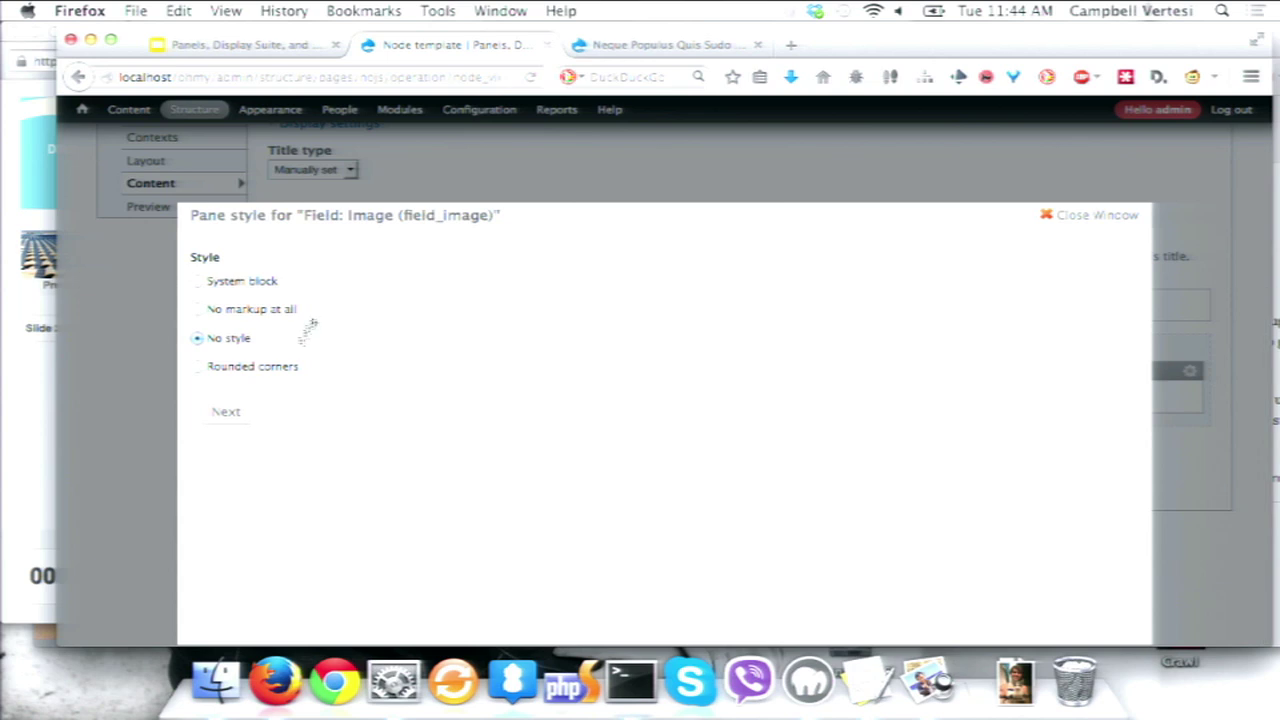
click(1106, 214)
Start a "User: permission" visibility rule for the image pane, browse its permission choices, and remove the rule
click(712, 472)
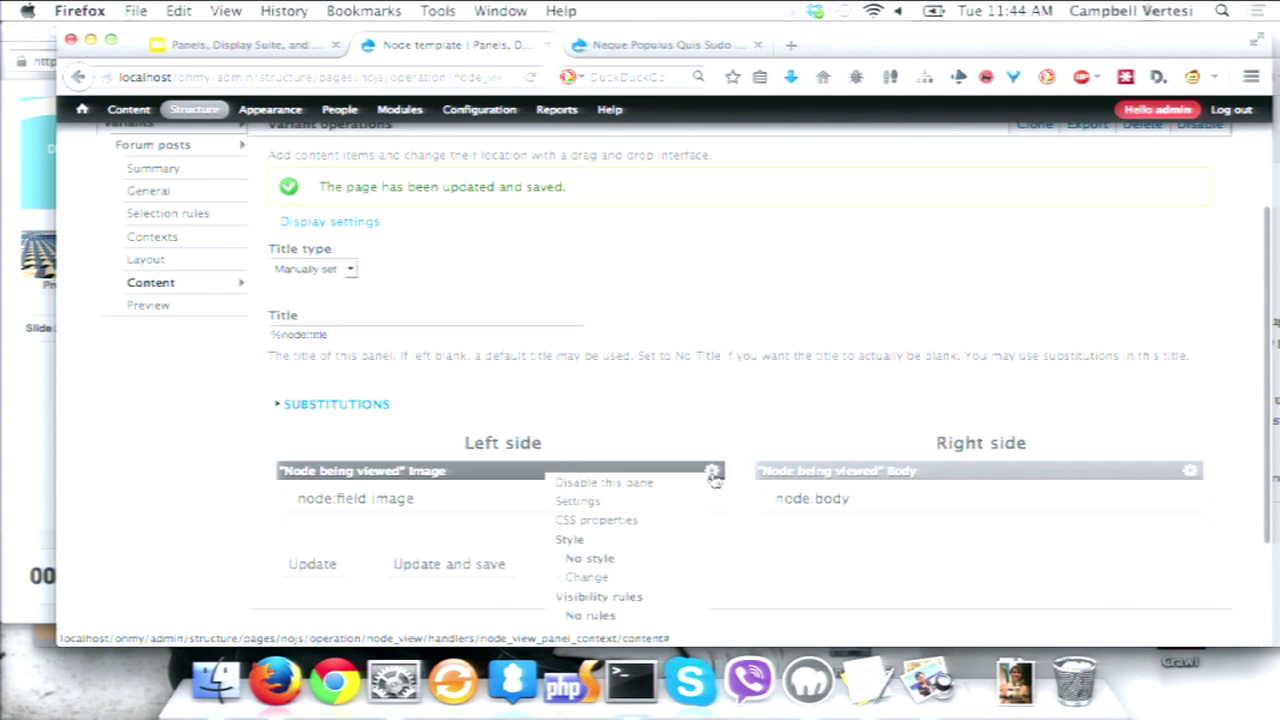
scroll(631, 578, down, 3)
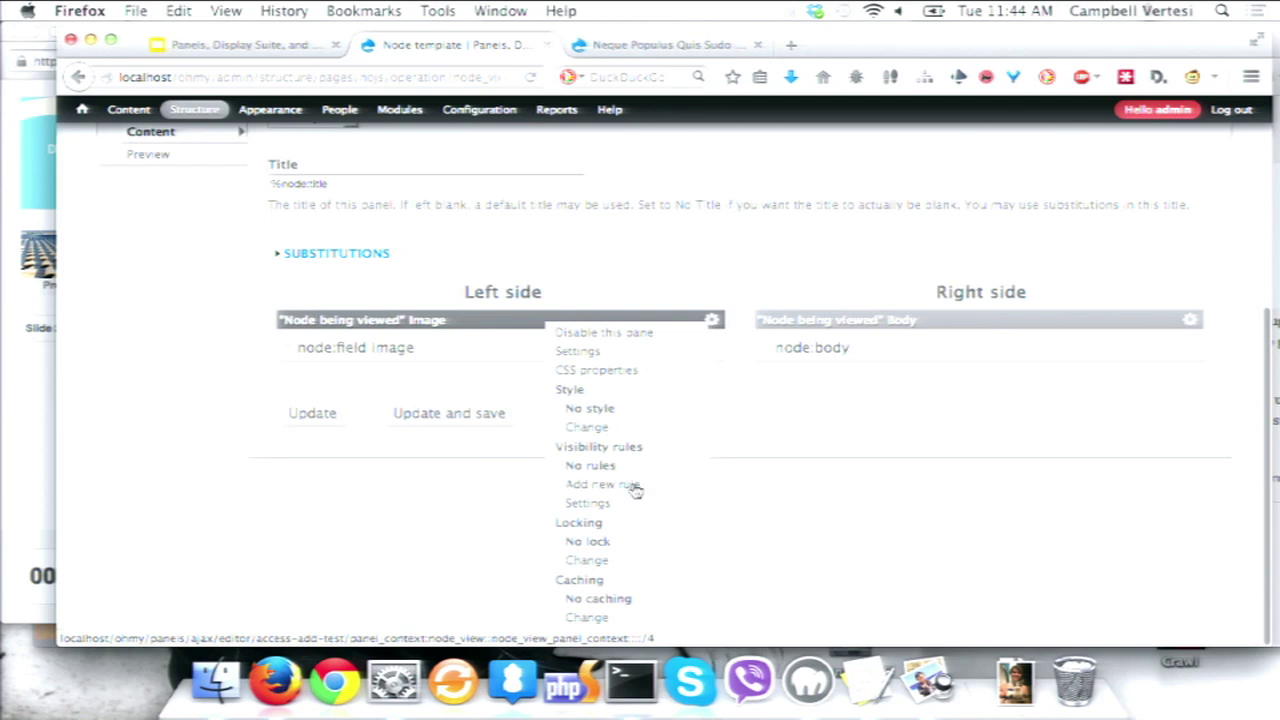
click(603, 484)
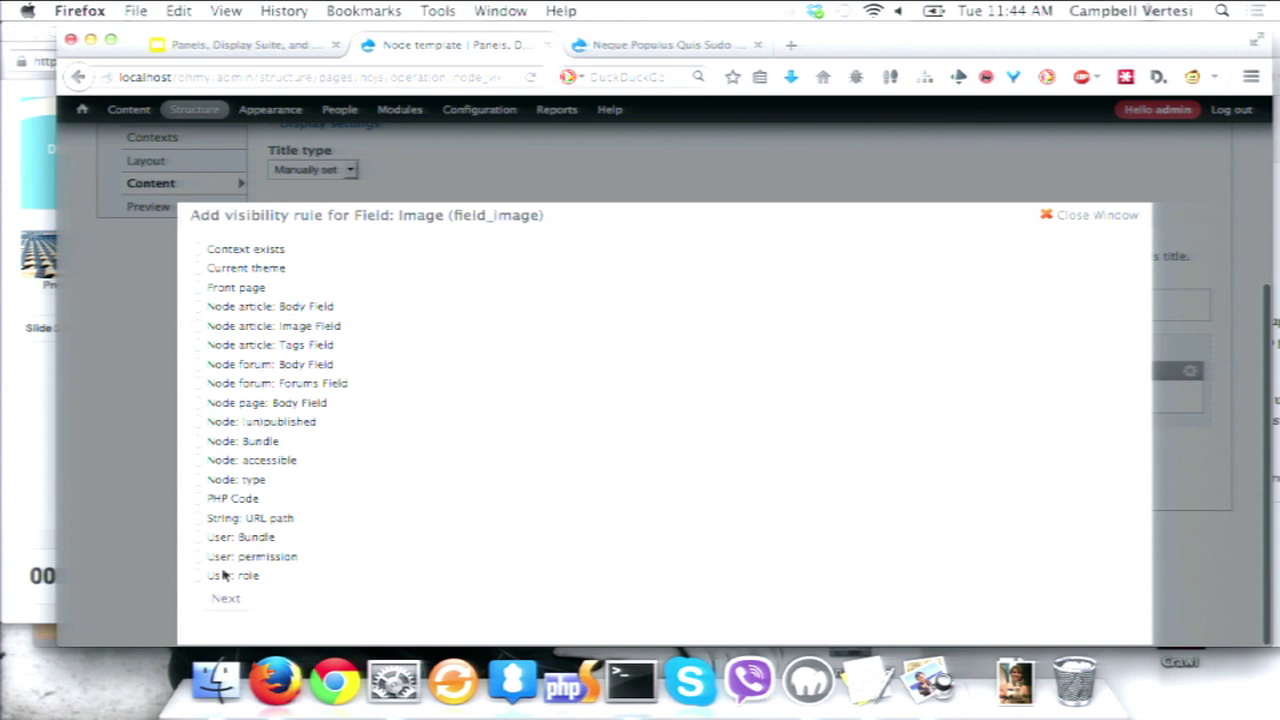
click(250, 558)
click(226, 598)
click(380, 342)
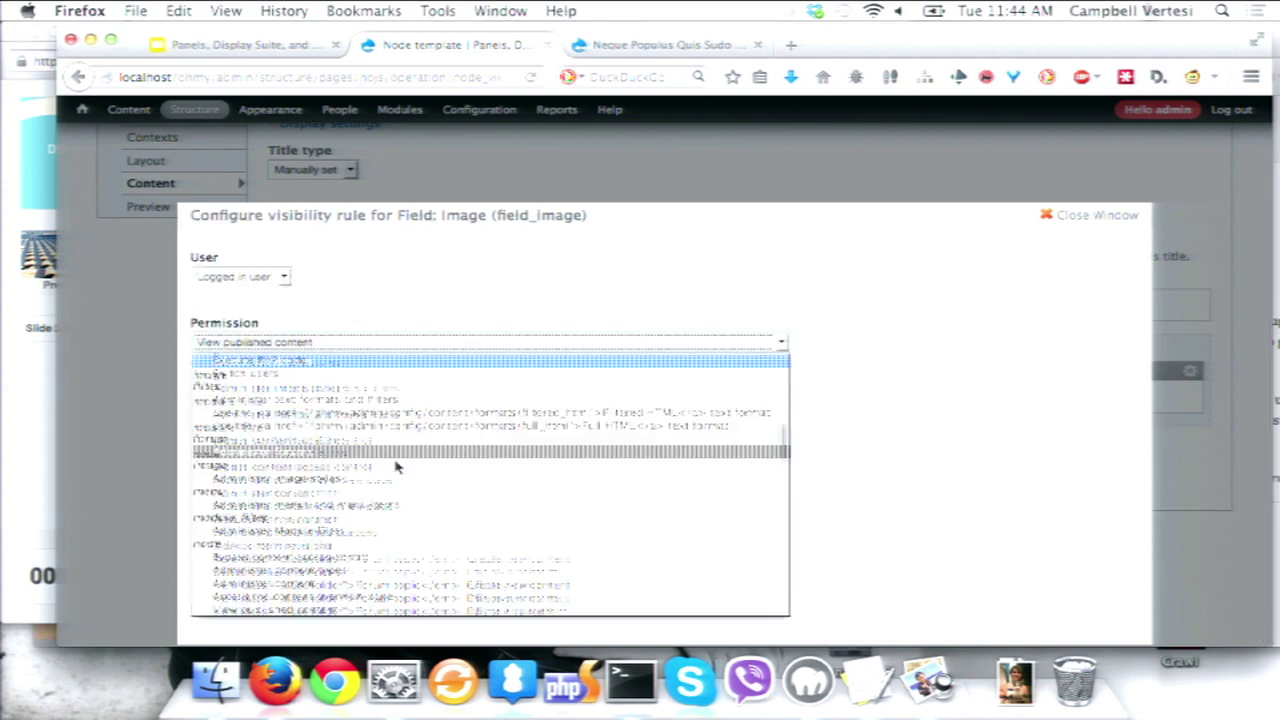
scroll(398, 466, down, 5)
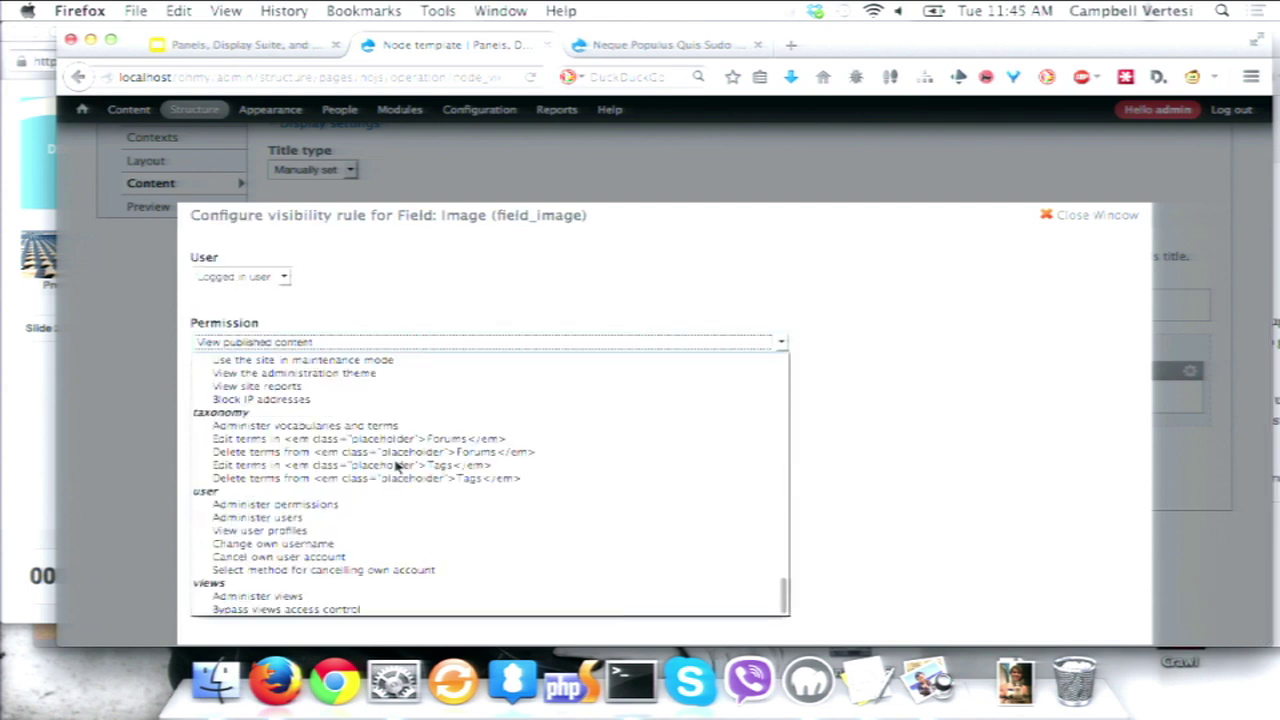
click(853, 441)
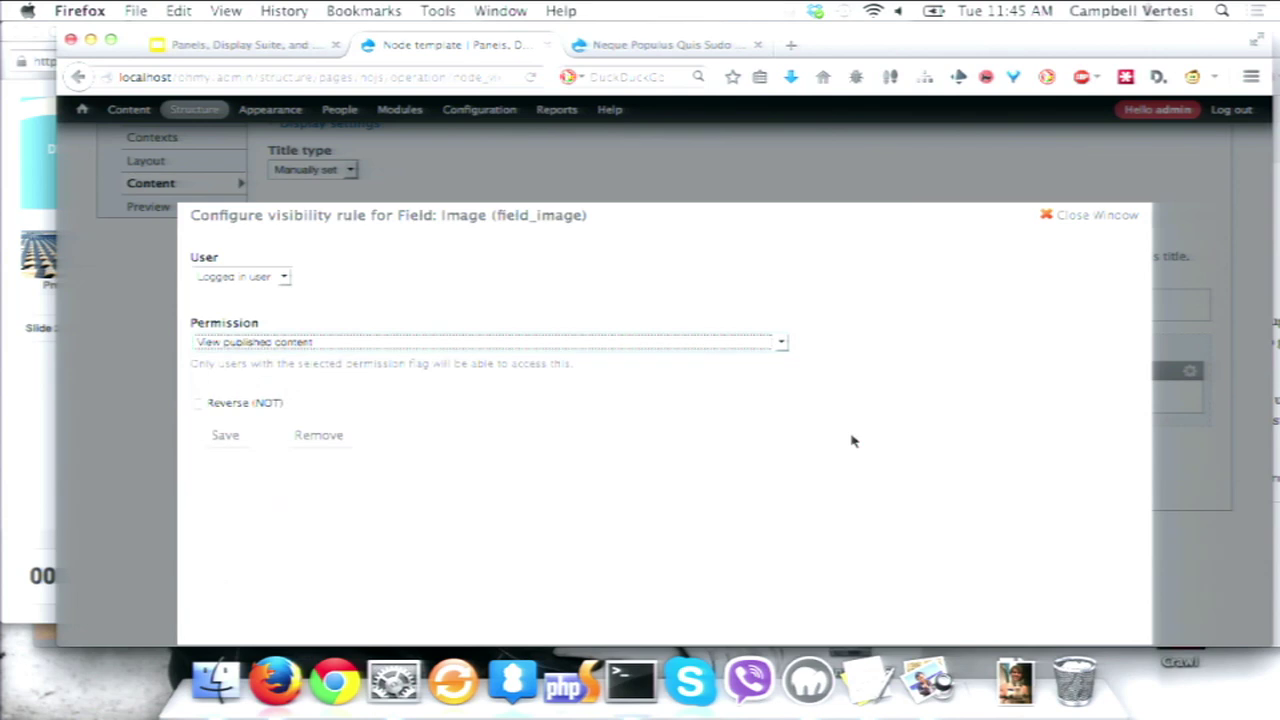
click(315, 436)
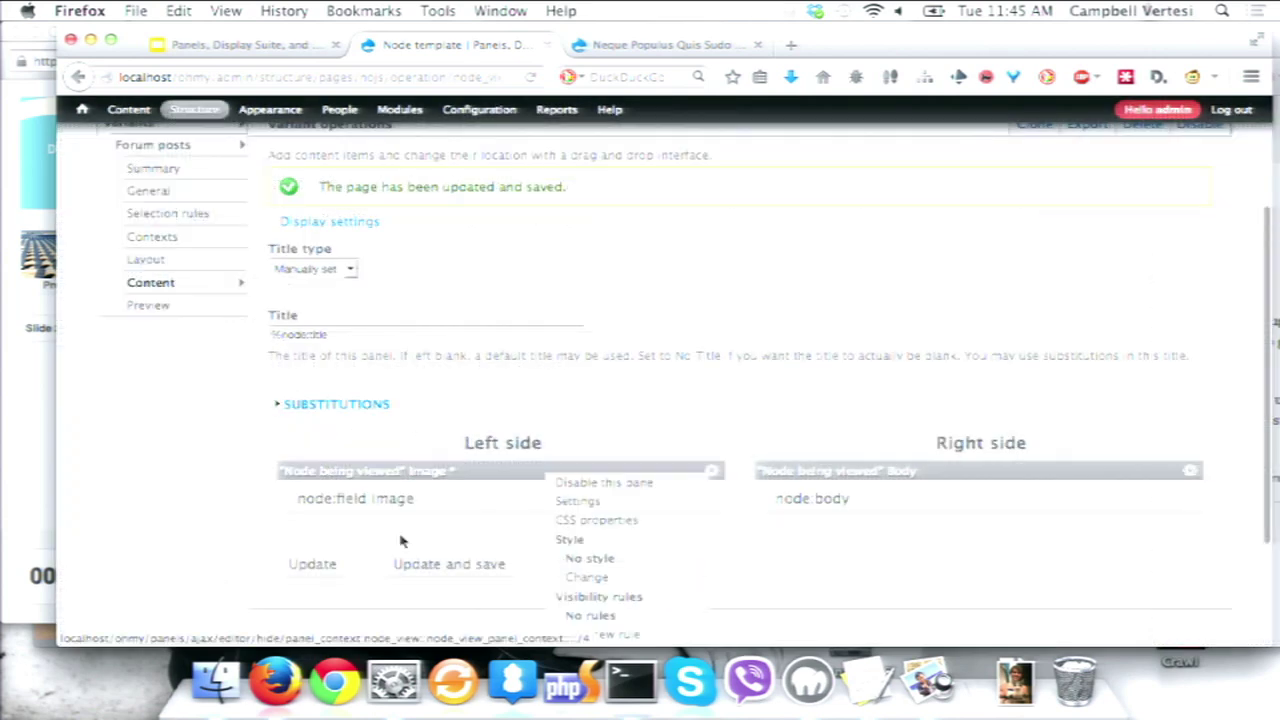
Start a simple cache for the image pane and try the Arguments and Context granularity options
scroll(620, 563, down, 3)
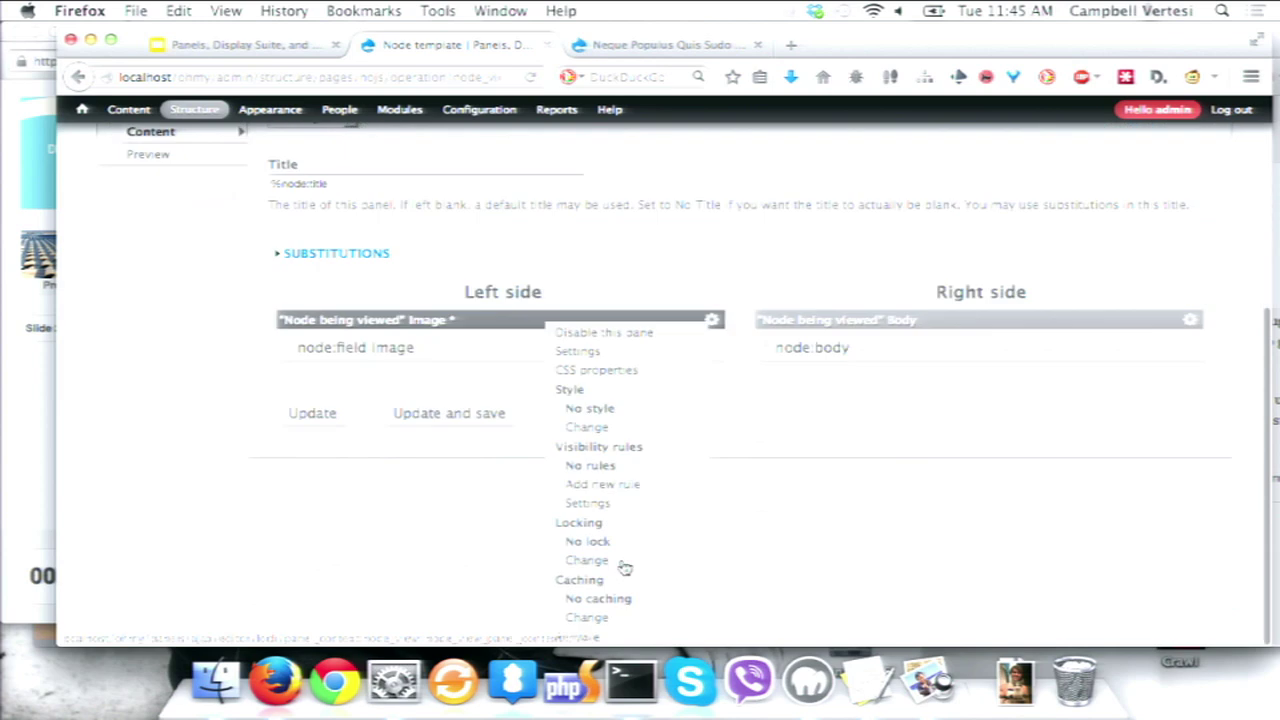
click(617, 621)
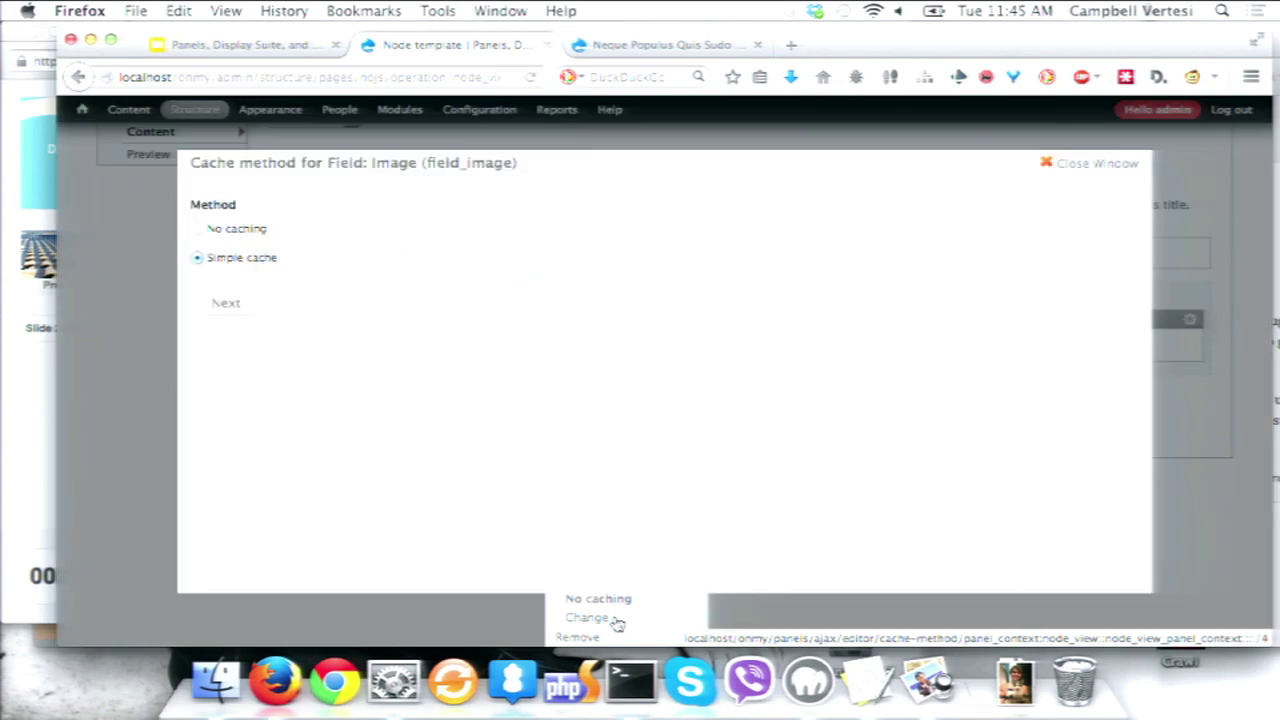
scroll(434, 349, up, 1)
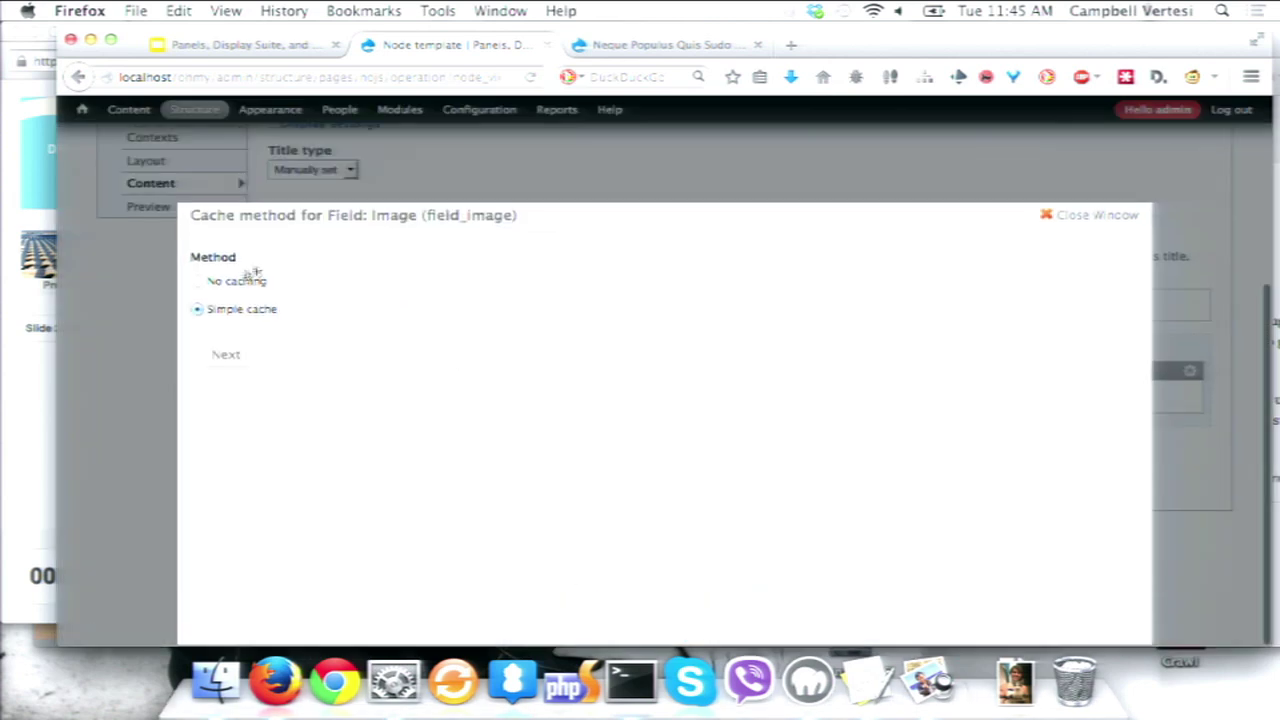
click(216, 347)
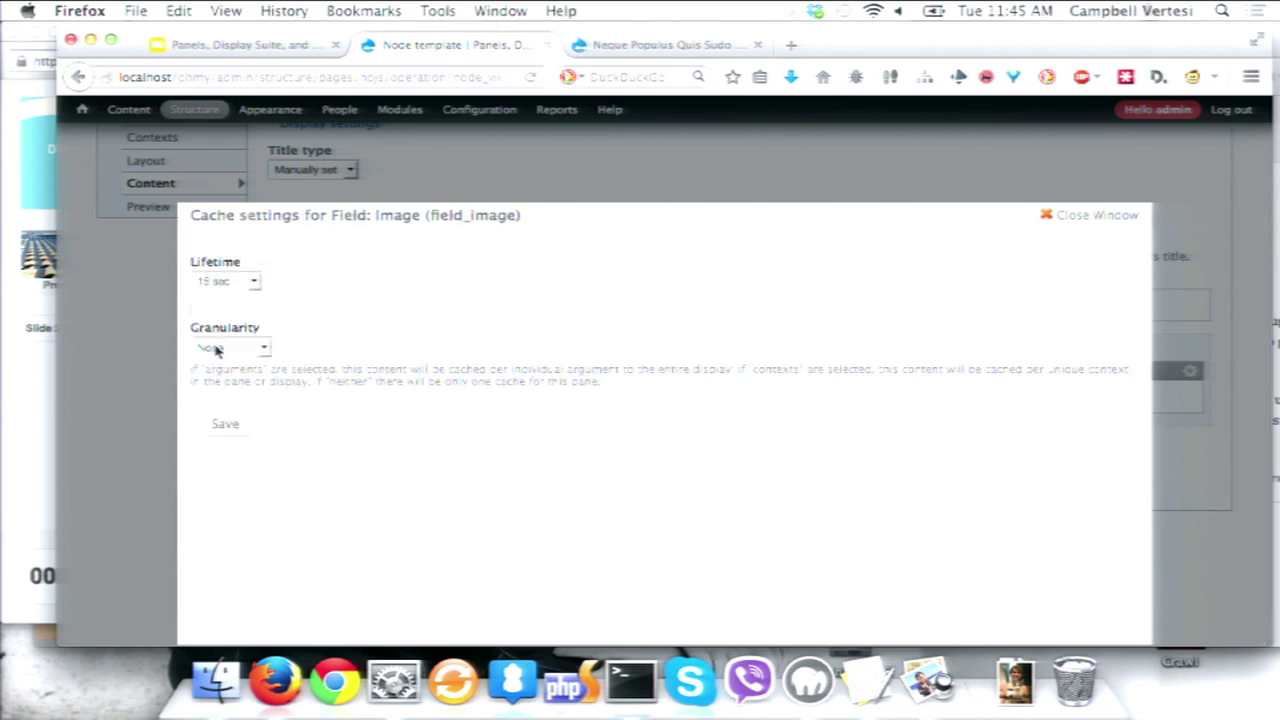
click(221, 348)
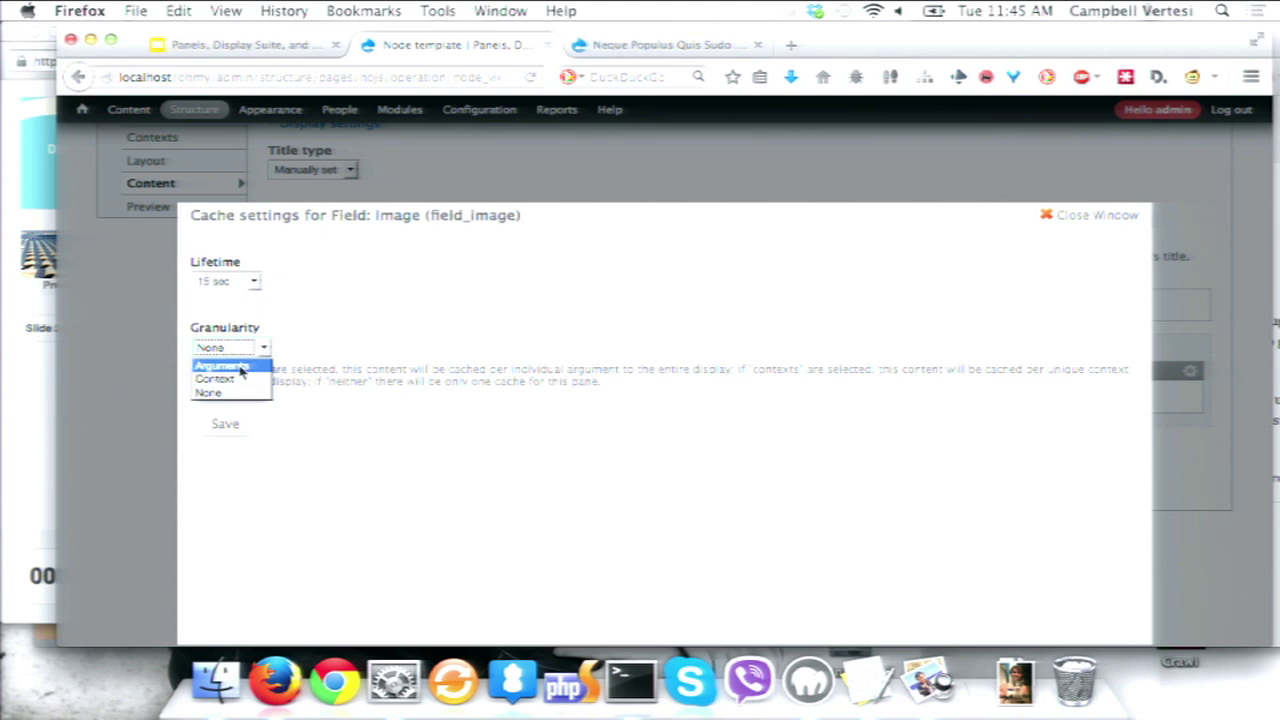
click(241, 369)
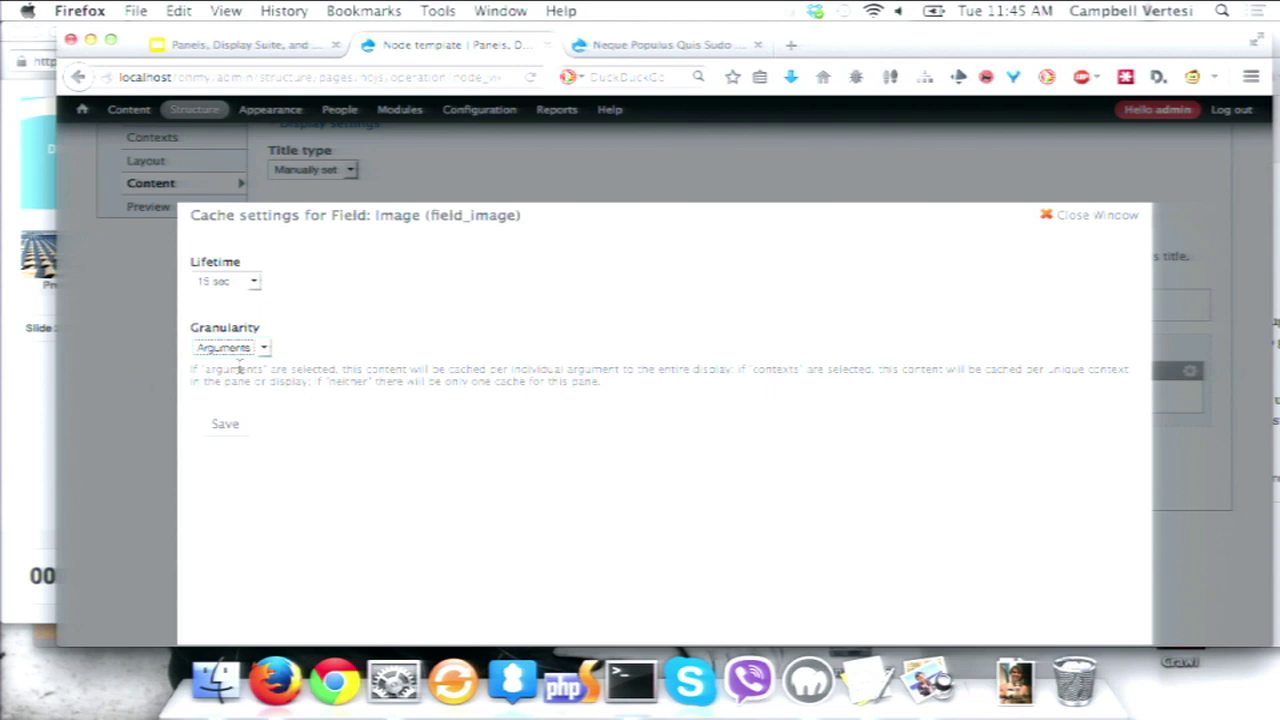
click(241, 348)
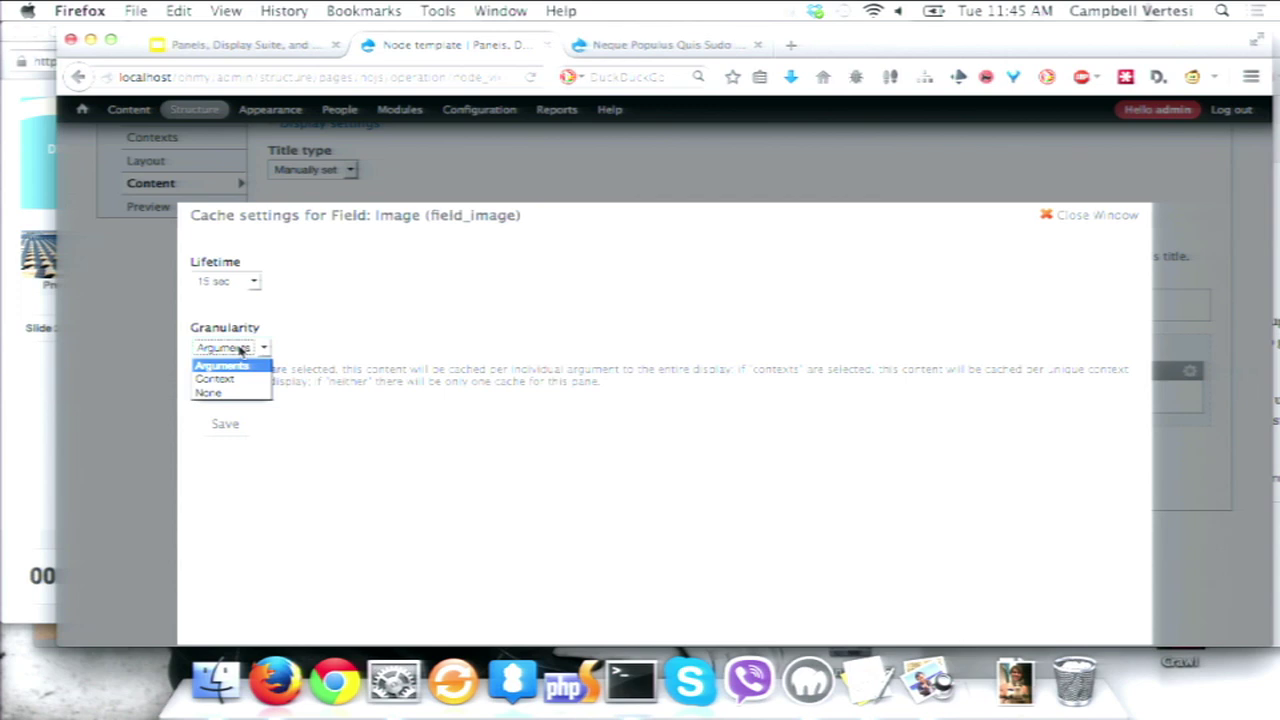
click(218, 379)
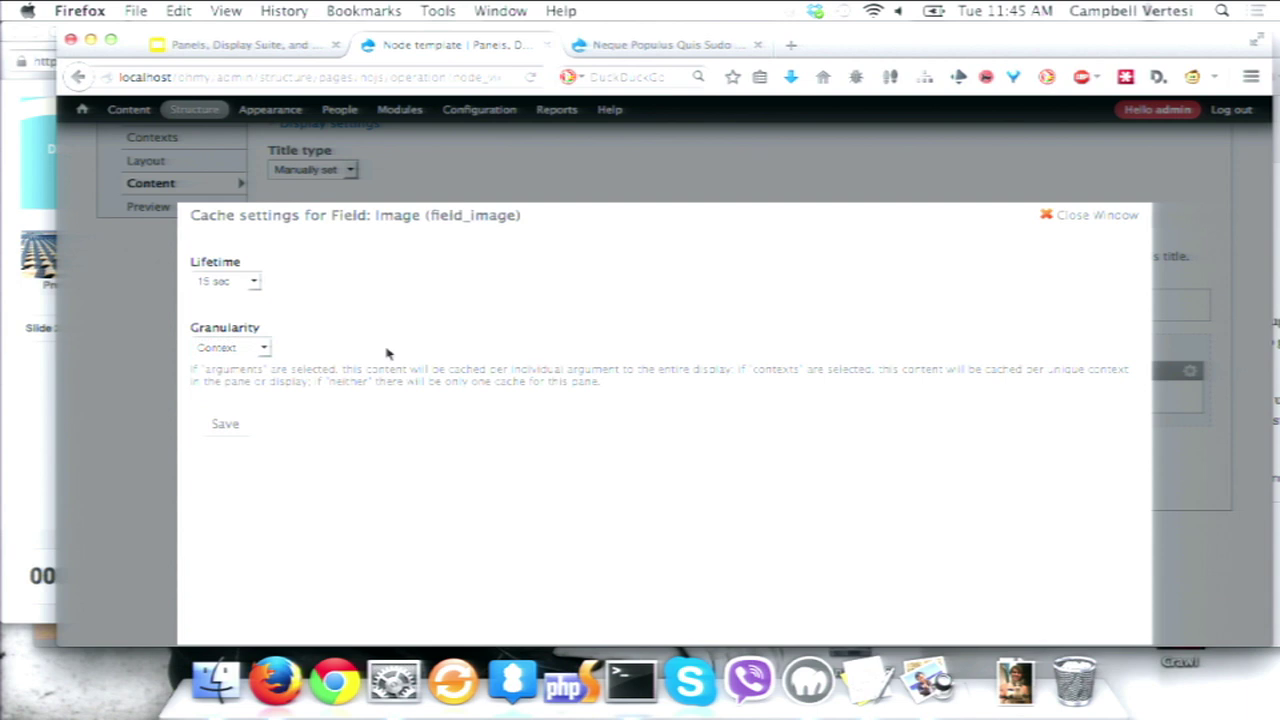
View the cache lifetimes offered for the image pane and close the dialog without saving
click(224, 281)
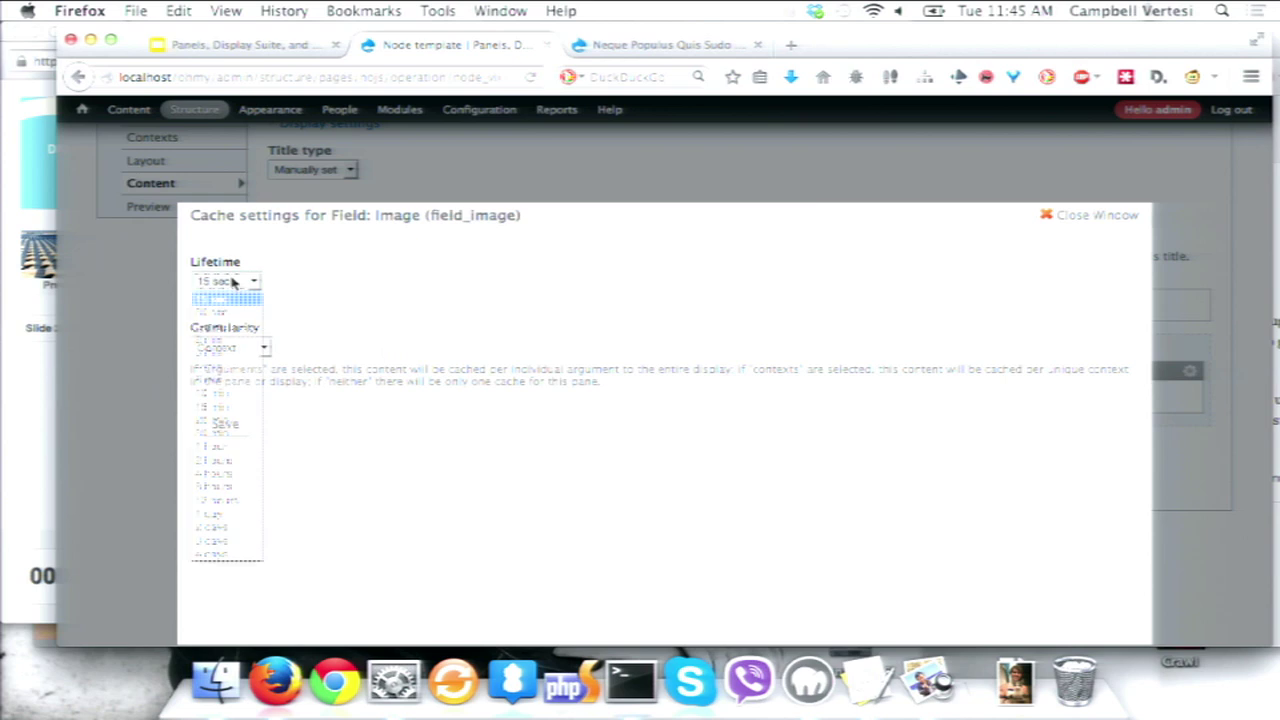
click(475, 250)
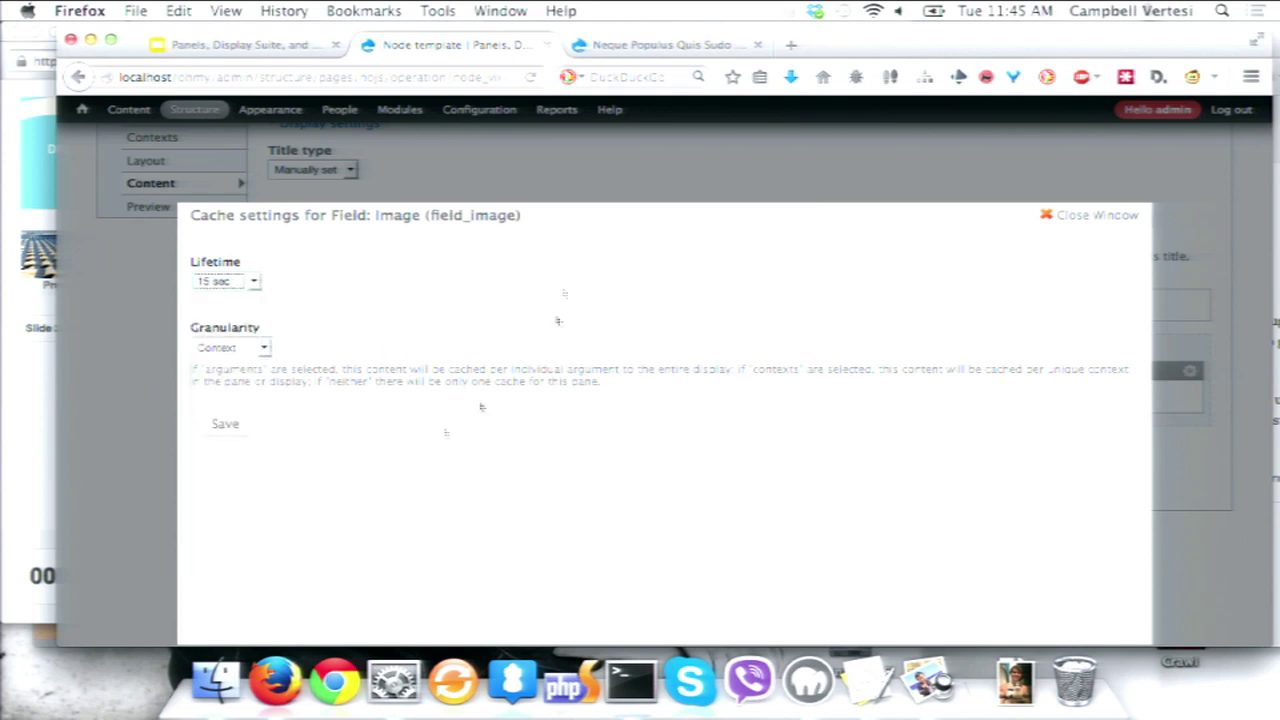
click(1074, 218)
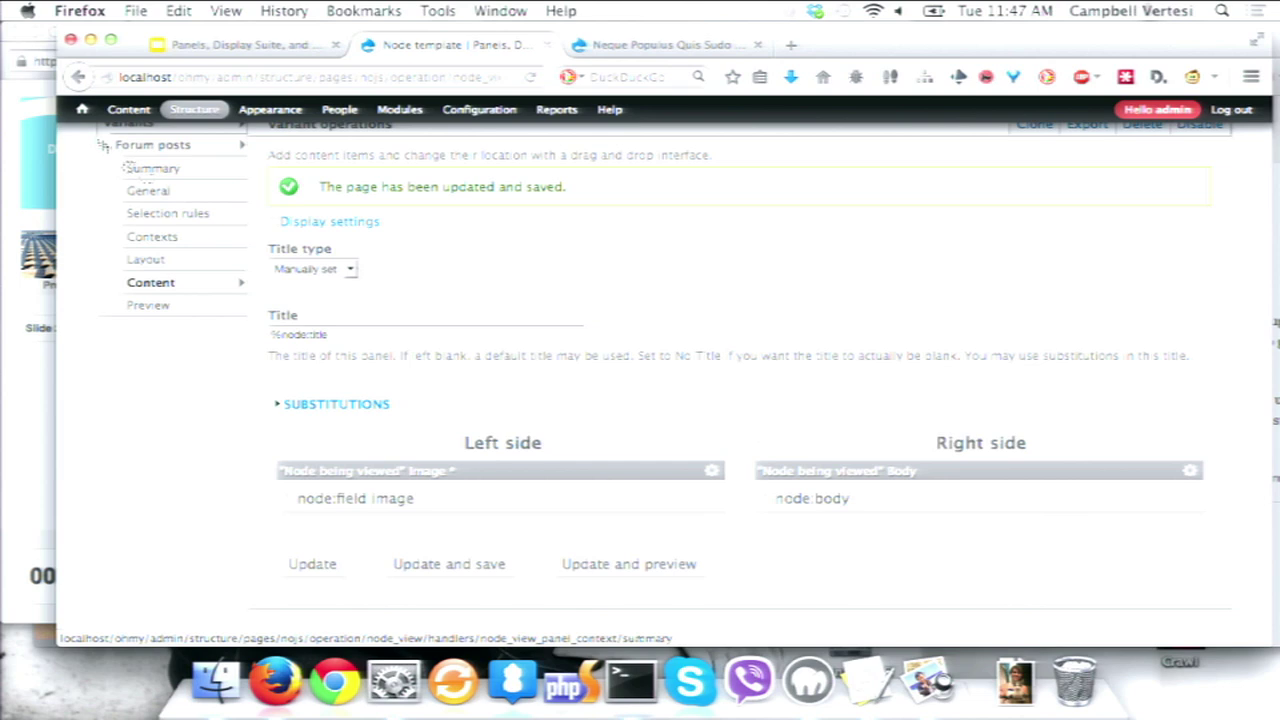
mouse_move(83, 115)
mouse_move(140, 173)
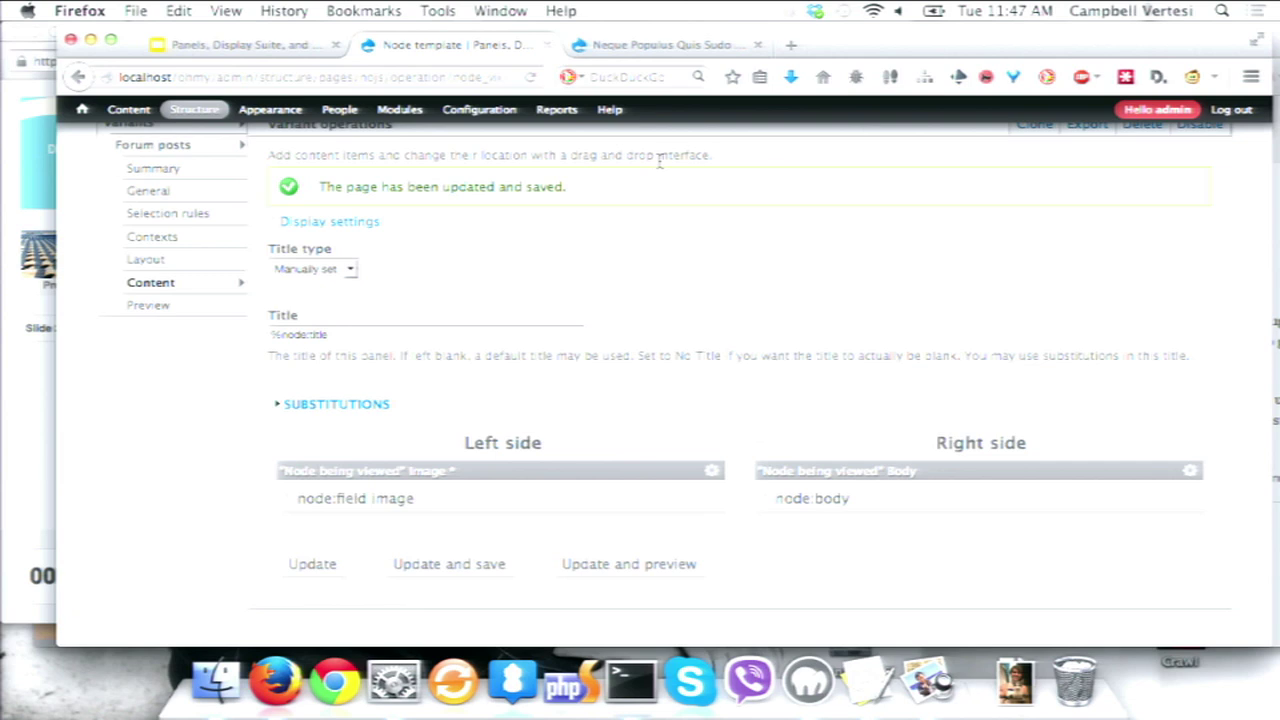
key(Tab)
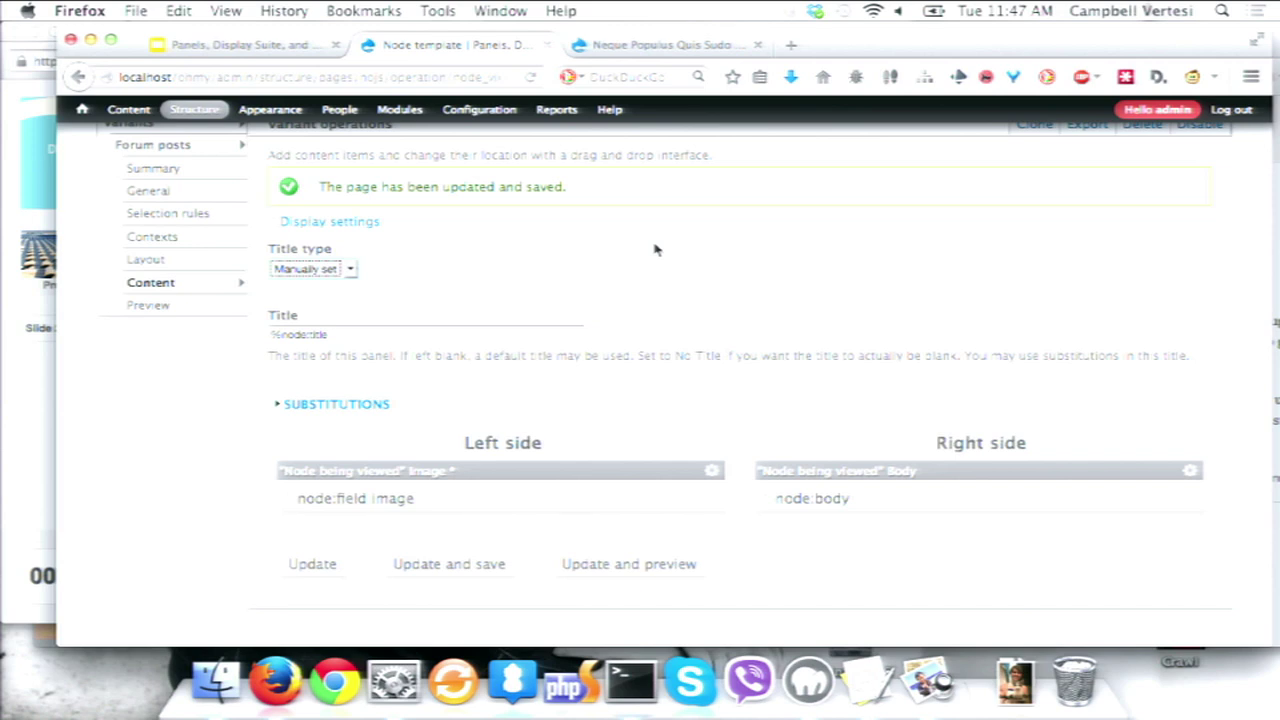
Add a Panel variant titled "Default Variant" to the Node template, without selection rules or contexts
scroll(122, 441, up, 2)
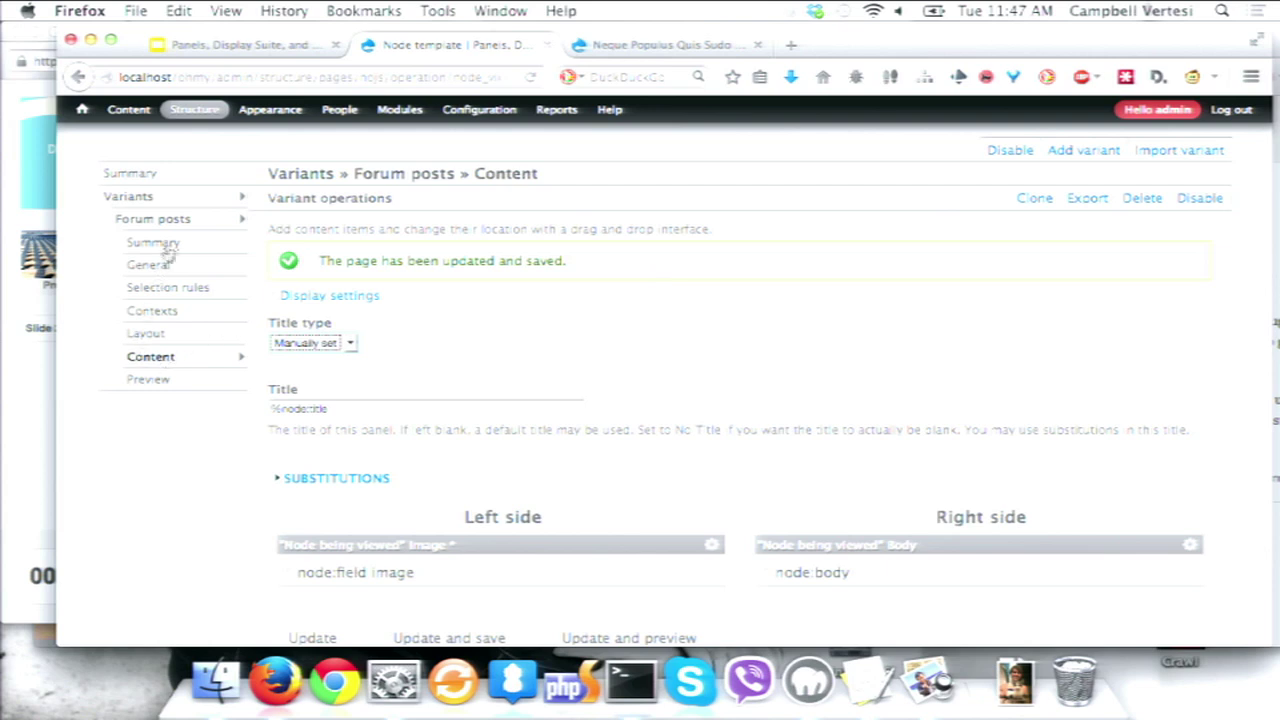
click(1083, 150)
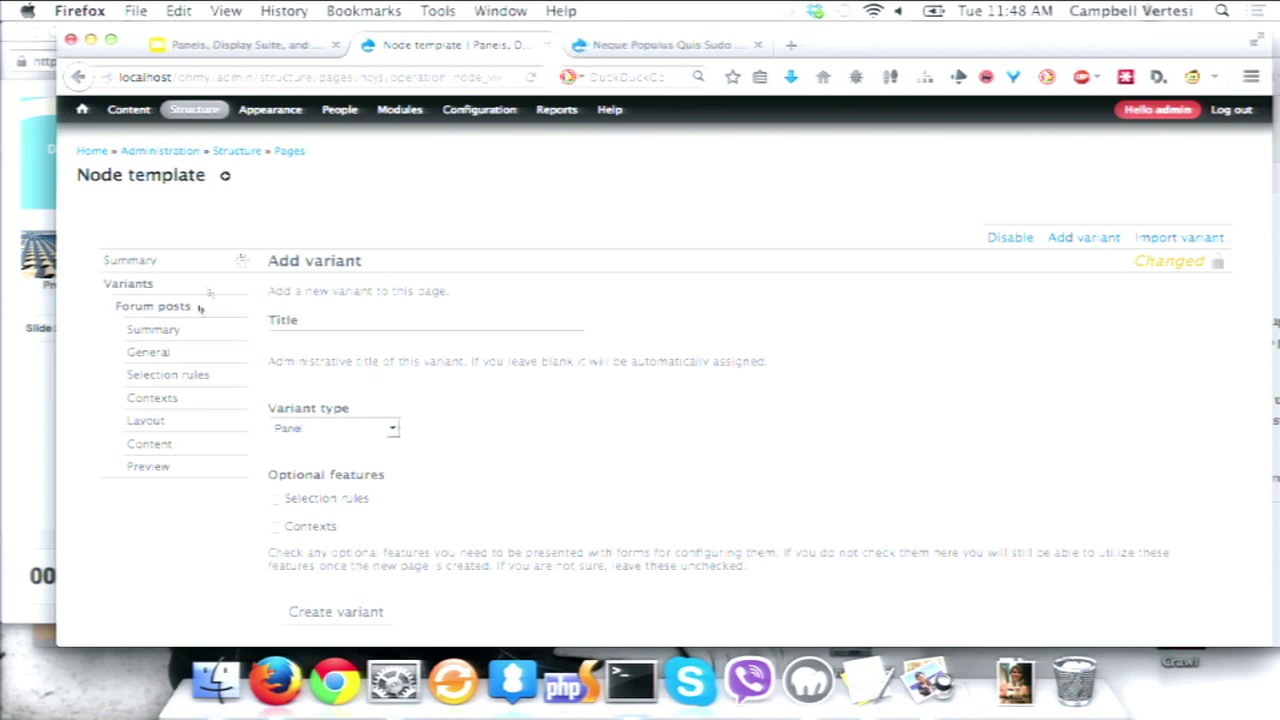
mouse_move(478, 300)
mouse_move(630, 321)
scroll(649, 406, down, 3)
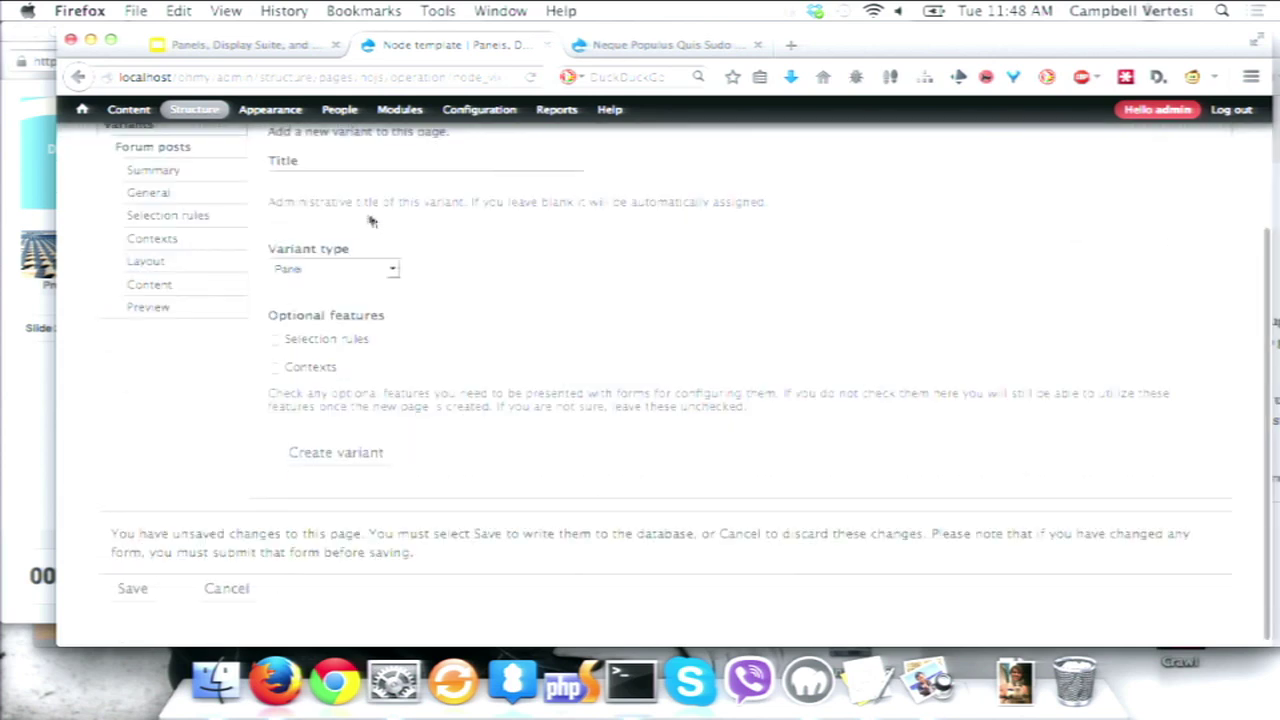
click(322, 182)
text(Default)
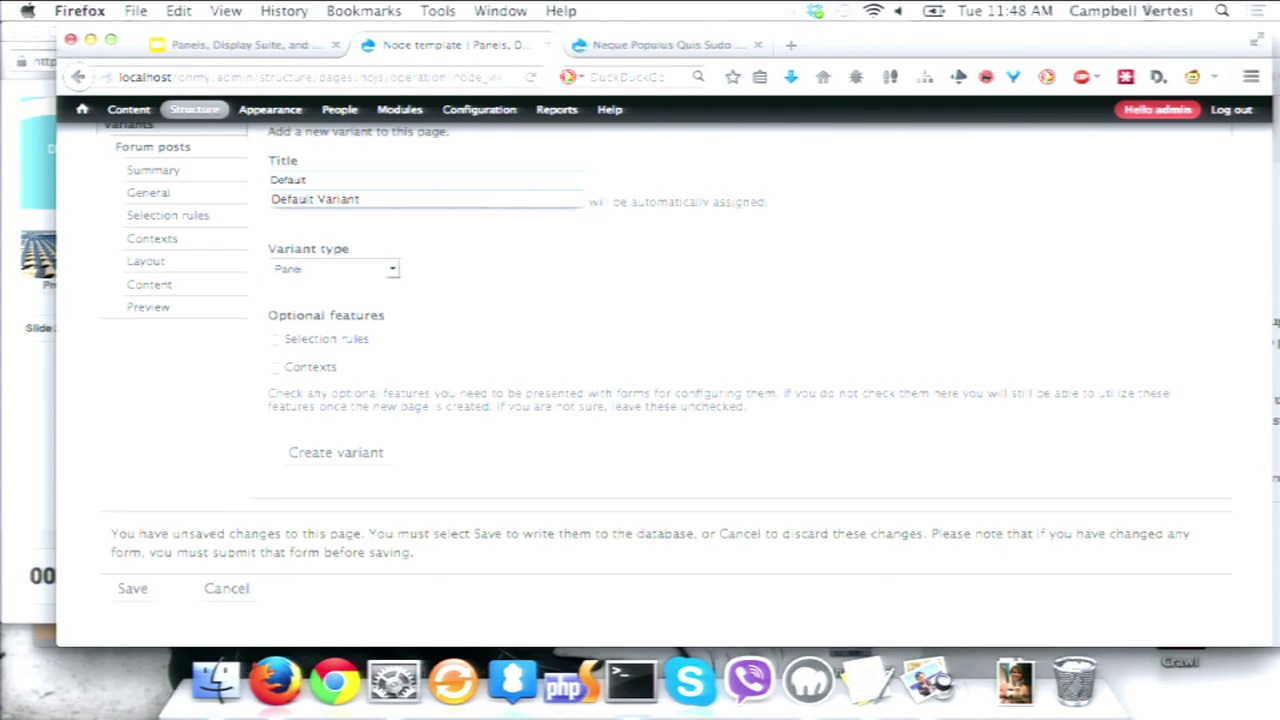
key(Escape)
key(Down)
key(Down)
key(Return)
click(358, 451)
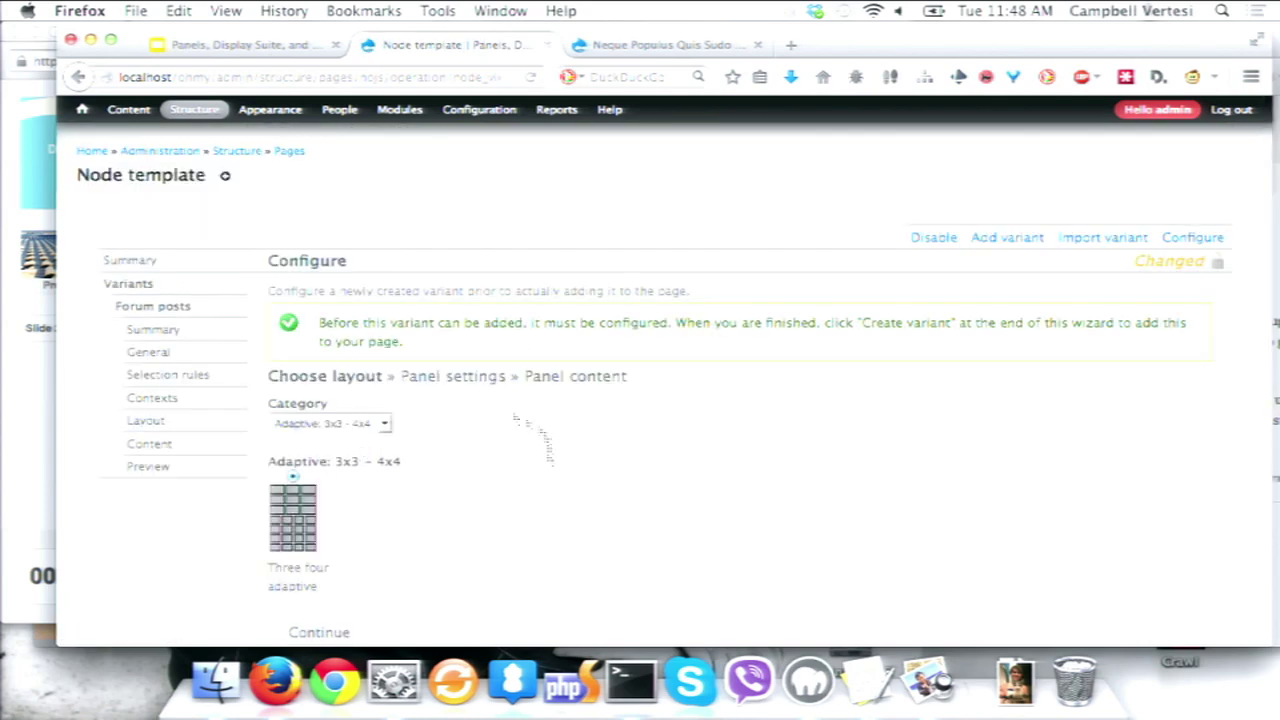
Give the new variant the Three four adaptive layout and accept the default panel settings
scroll(528, 486, down, 3)
click(337, 468)
scroll(405, 500, down, 10)
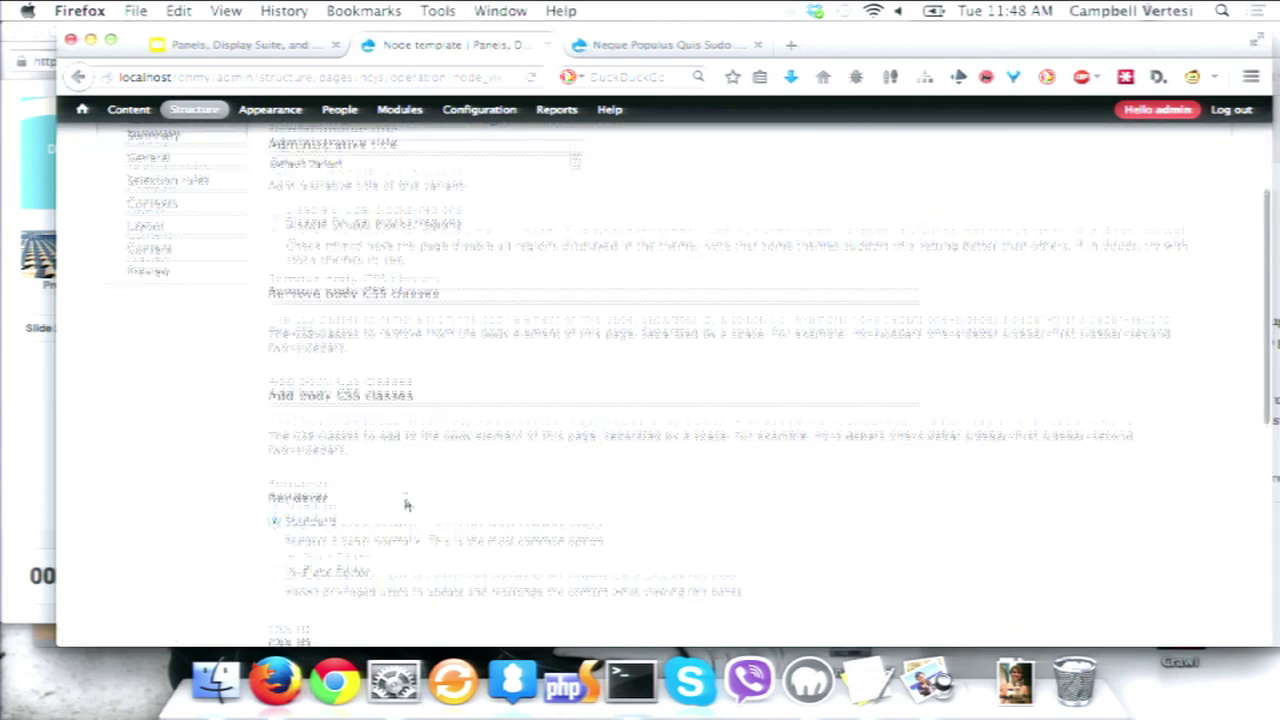
click(406, 448)
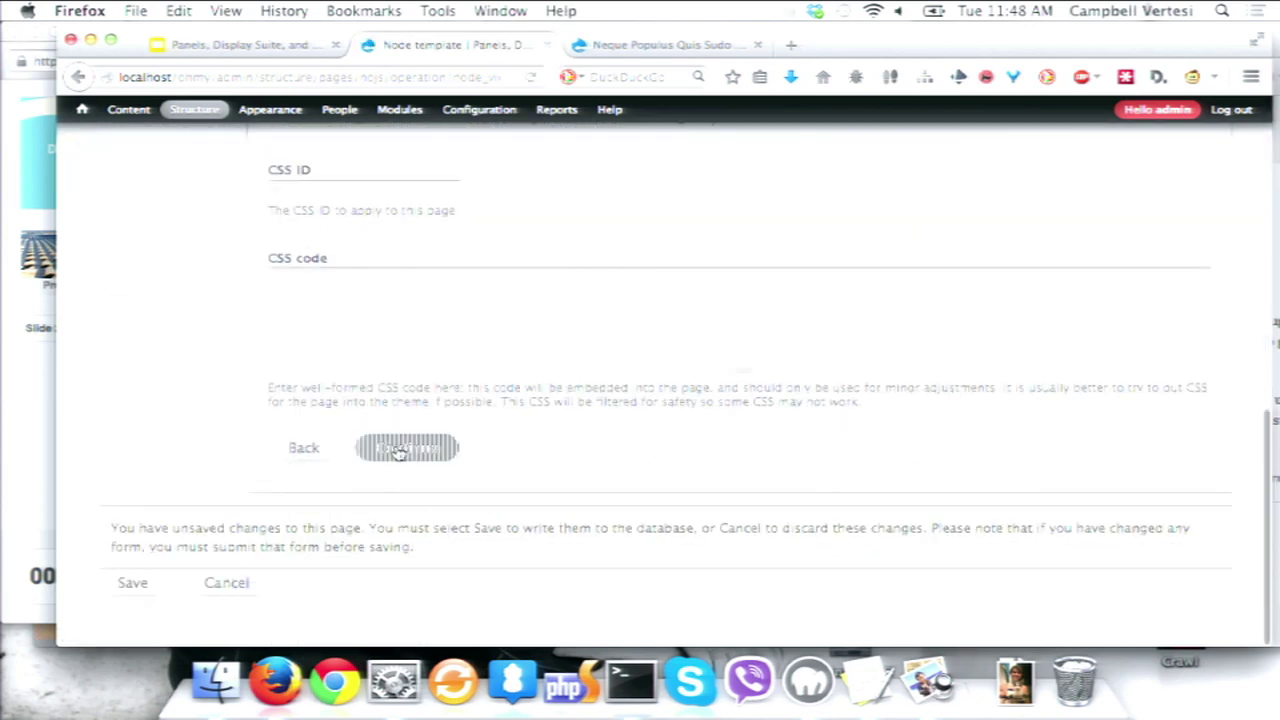
Set the new variant's panel title manually to "Default variant, foo!"
scroll(506, 374, down, 3)
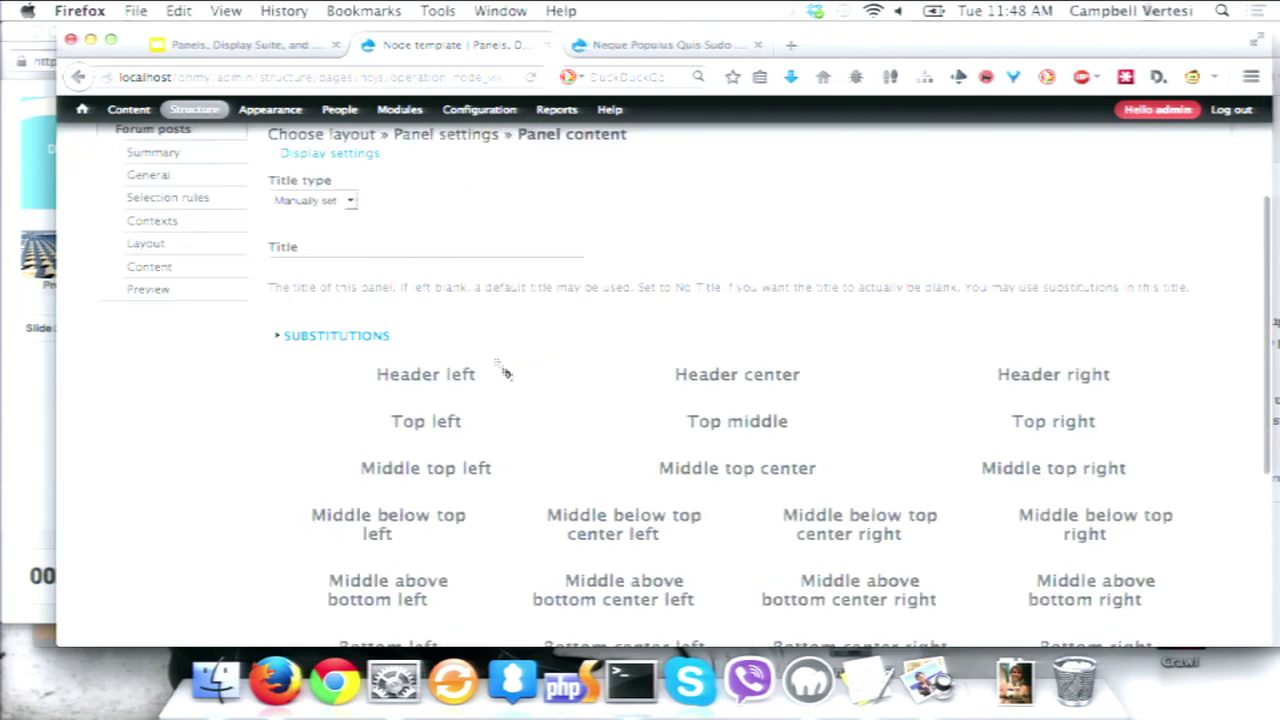
click(311, 200)
click(388, 235)
click(370, 264)
text(Default variant, foo!)
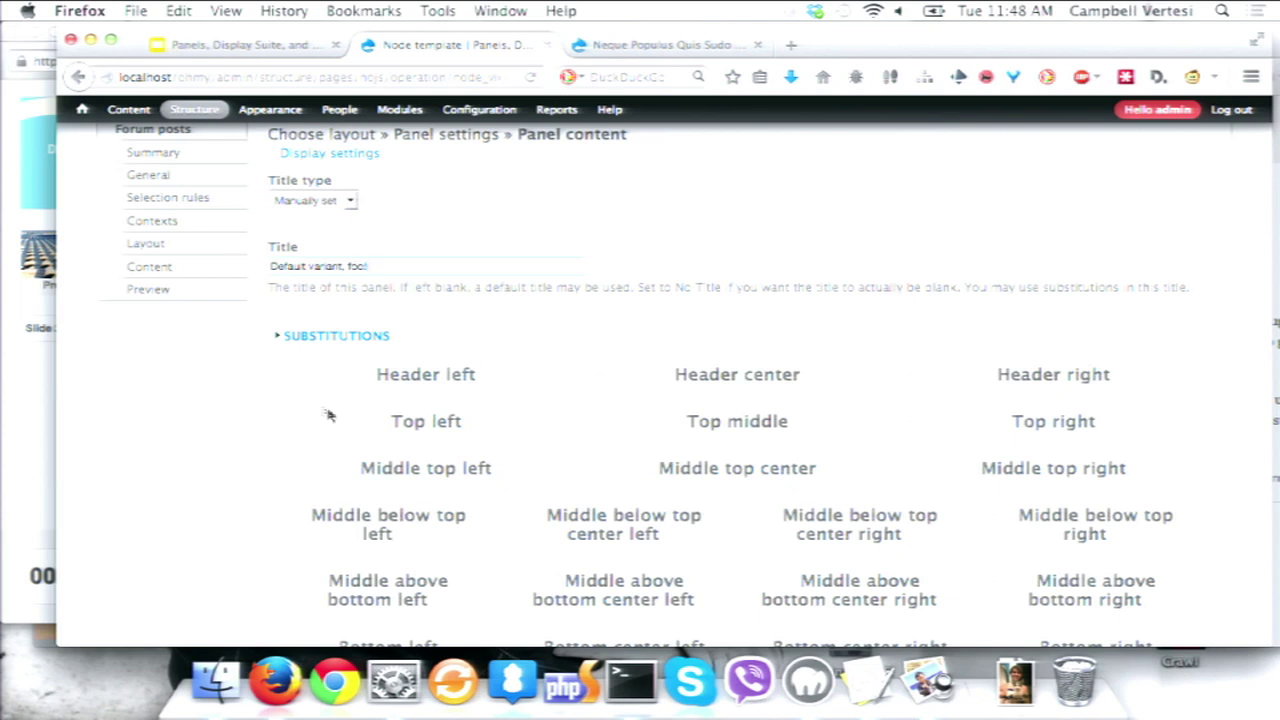
Add the node's Image field (field_image) to the Top left region with the default formatter options
click(290, 421)
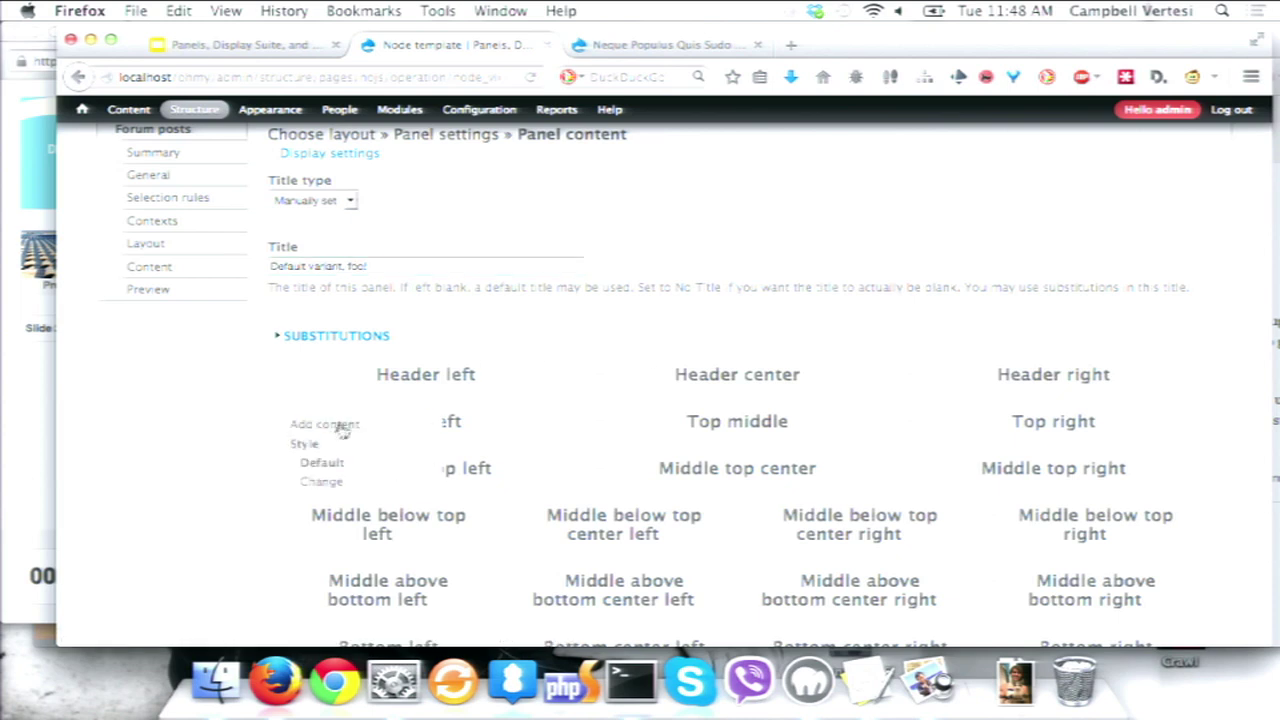
click(335, 426)
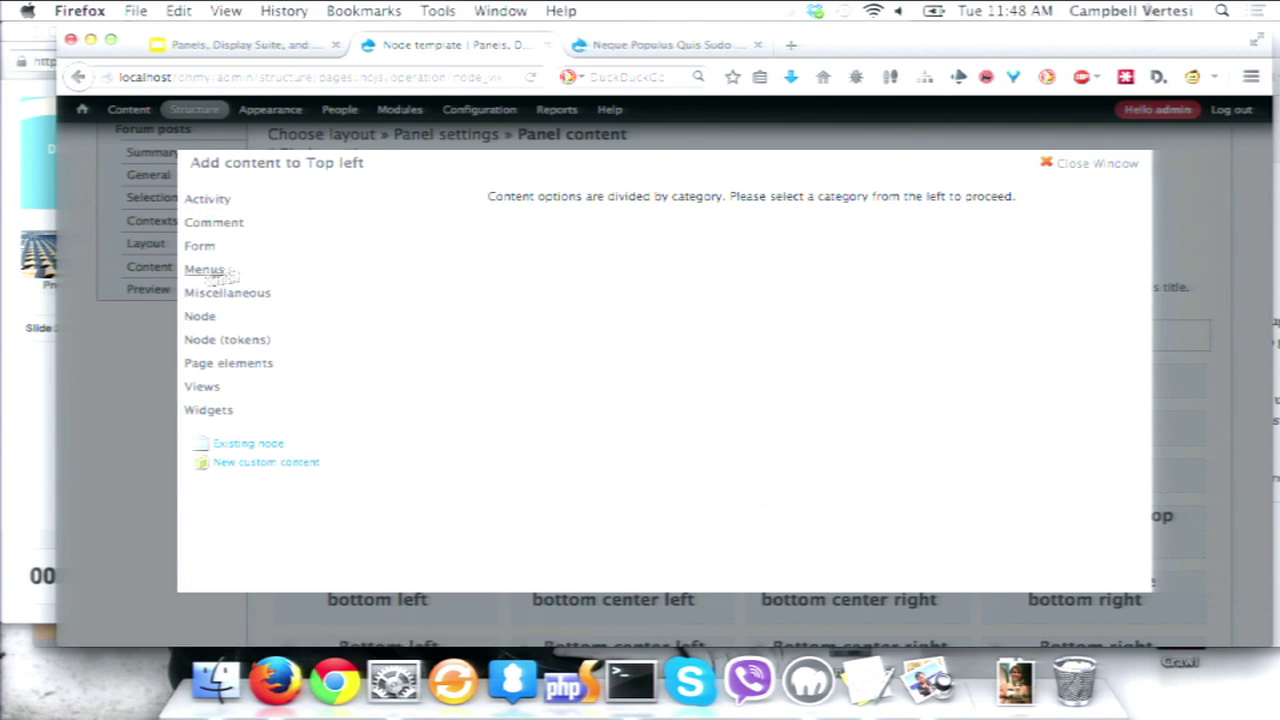
click(201, 314)
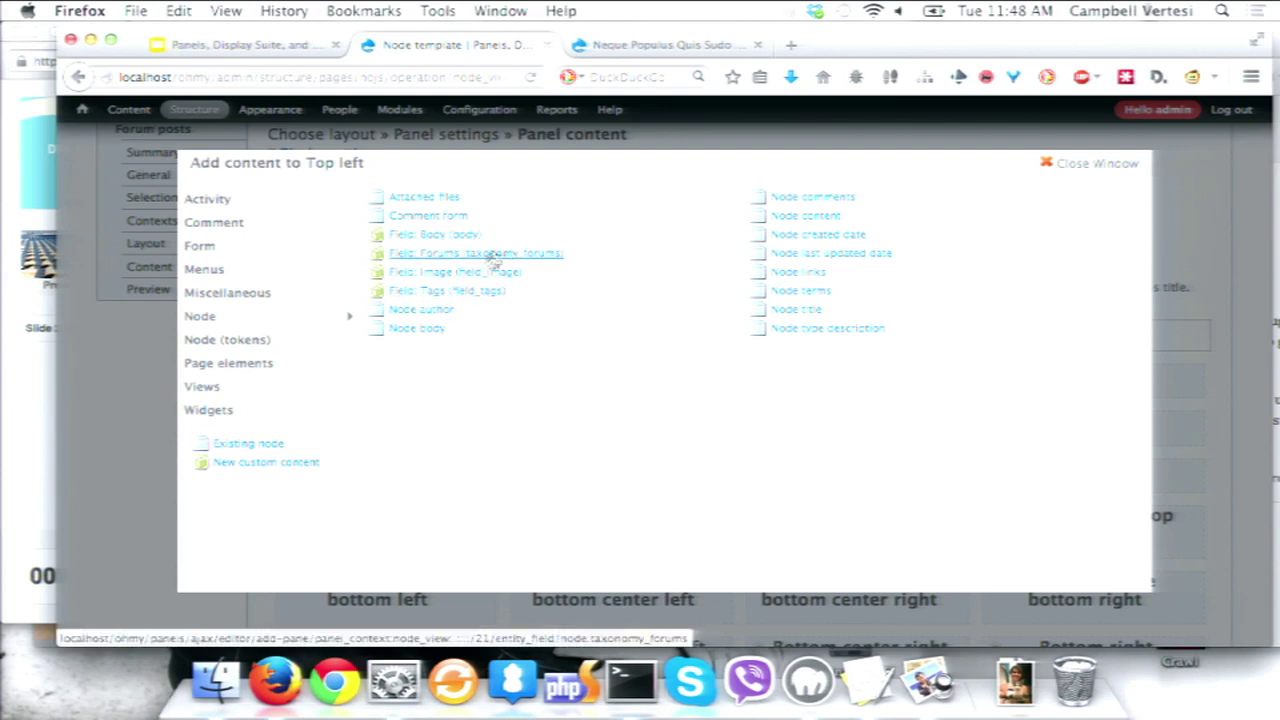
click(466, 281)
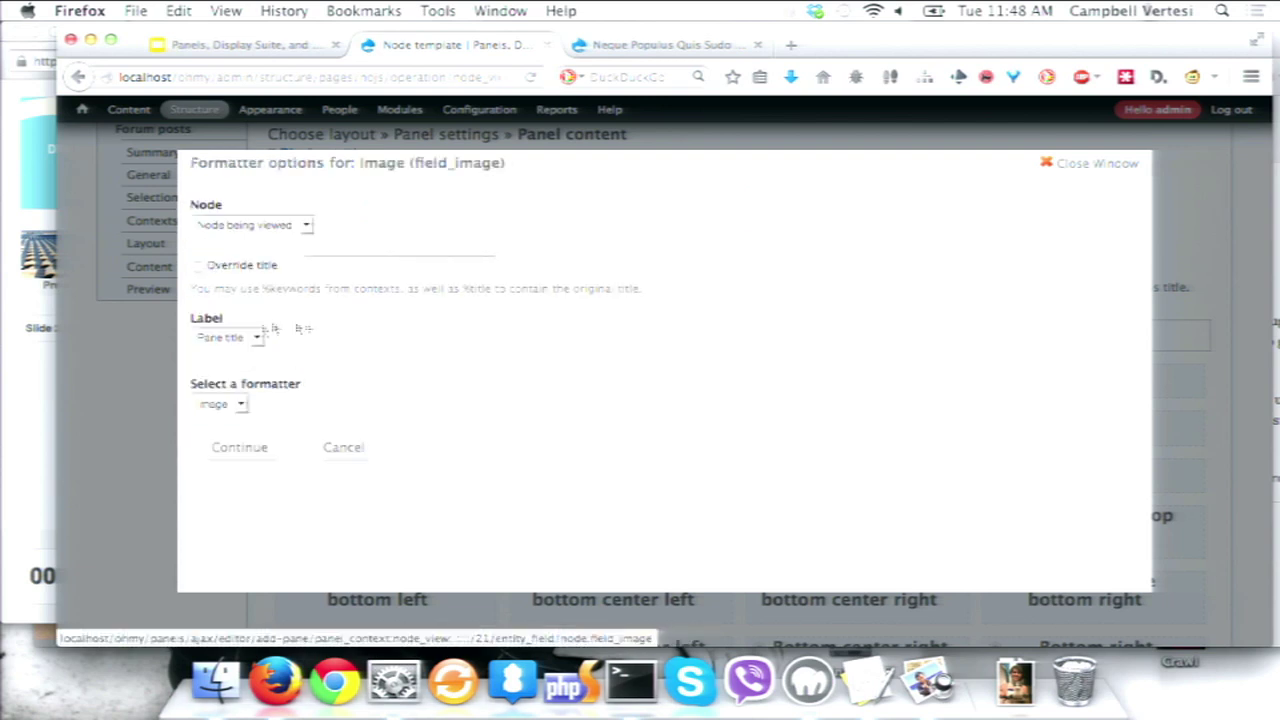
click(250, 445)
click(314, 331)
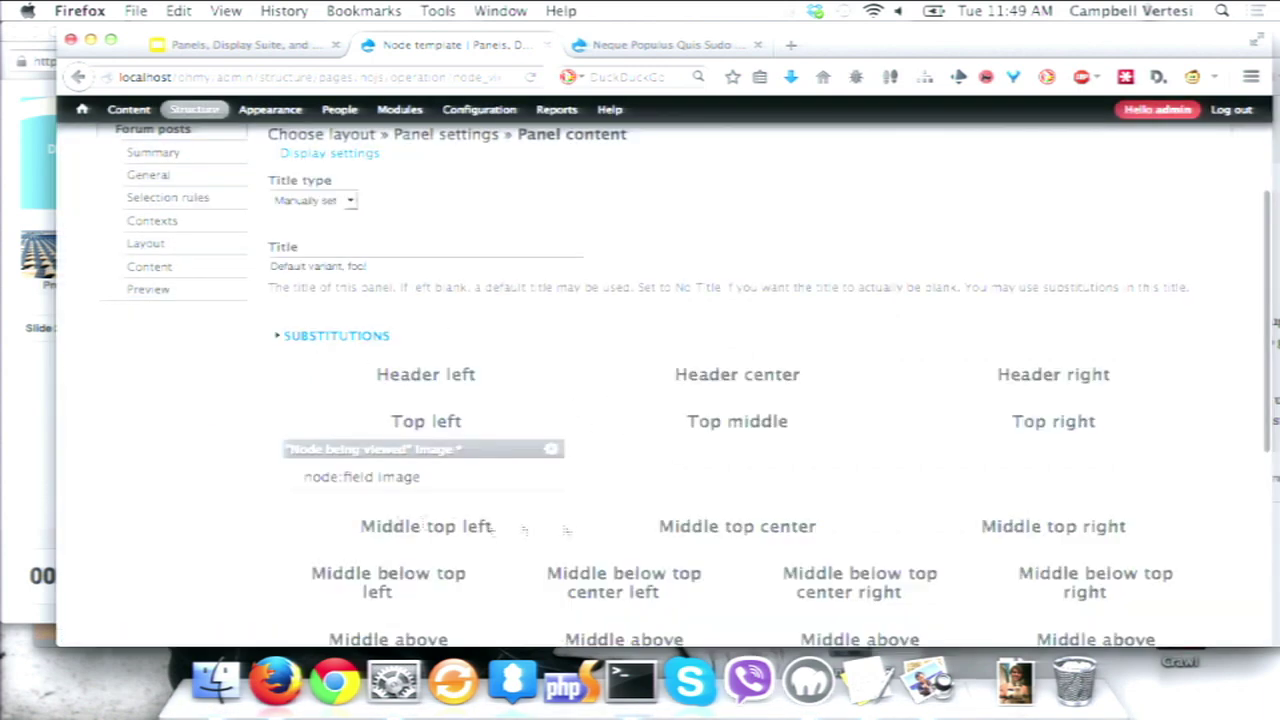
Add the Node title pane to the Top right region
click(909, 422)
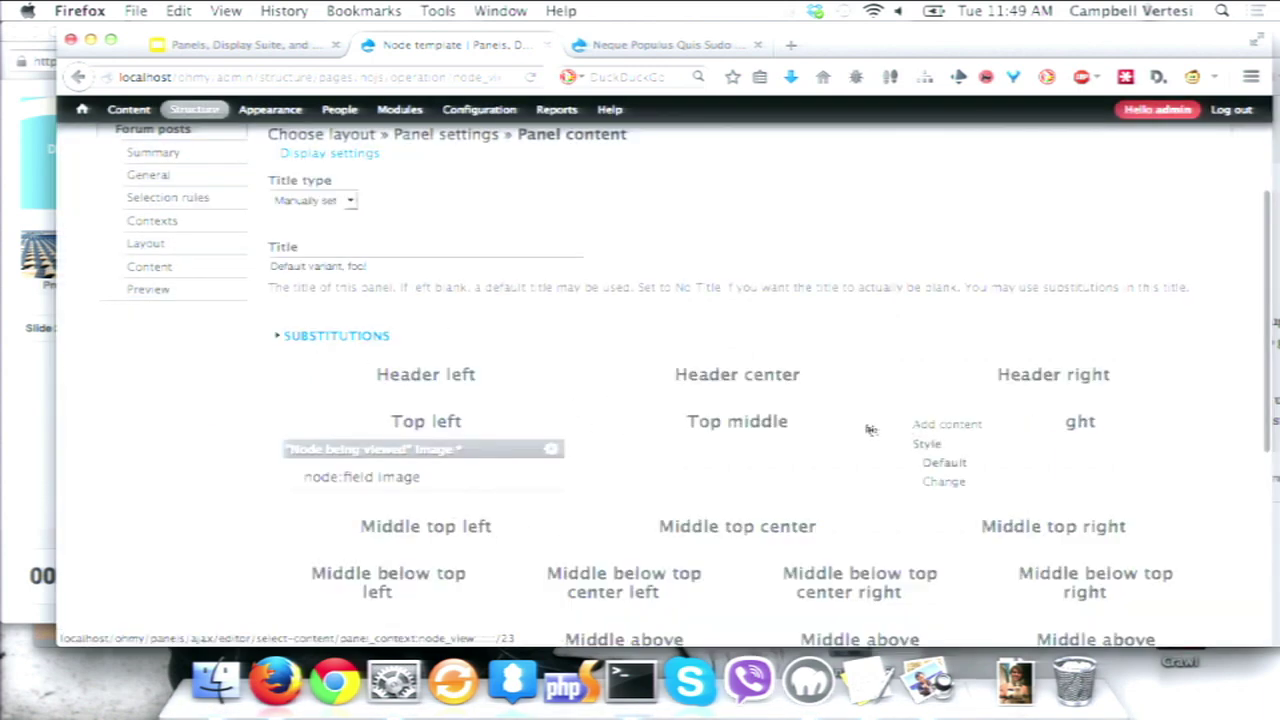
click(928, 426)
click(204, 316)
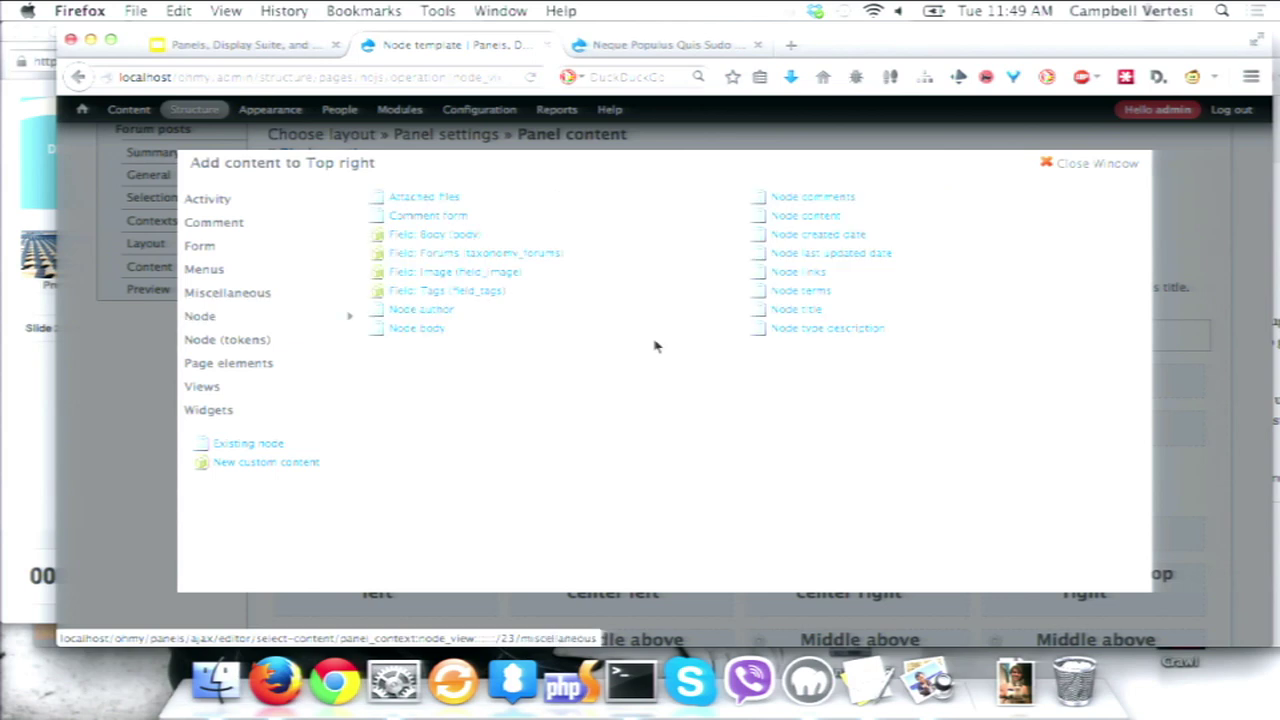
click(810, 311)
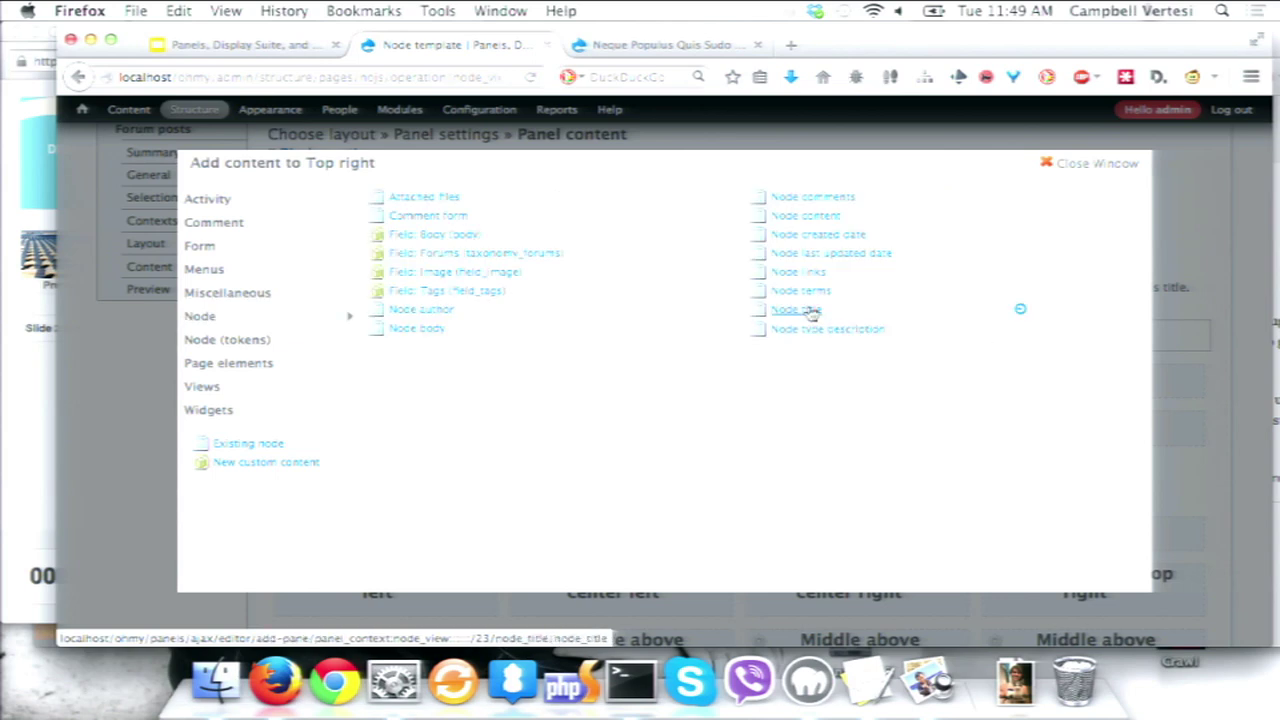
Create the configured variant, then update and save the Node template page
scroll(640, 486, down, 7)
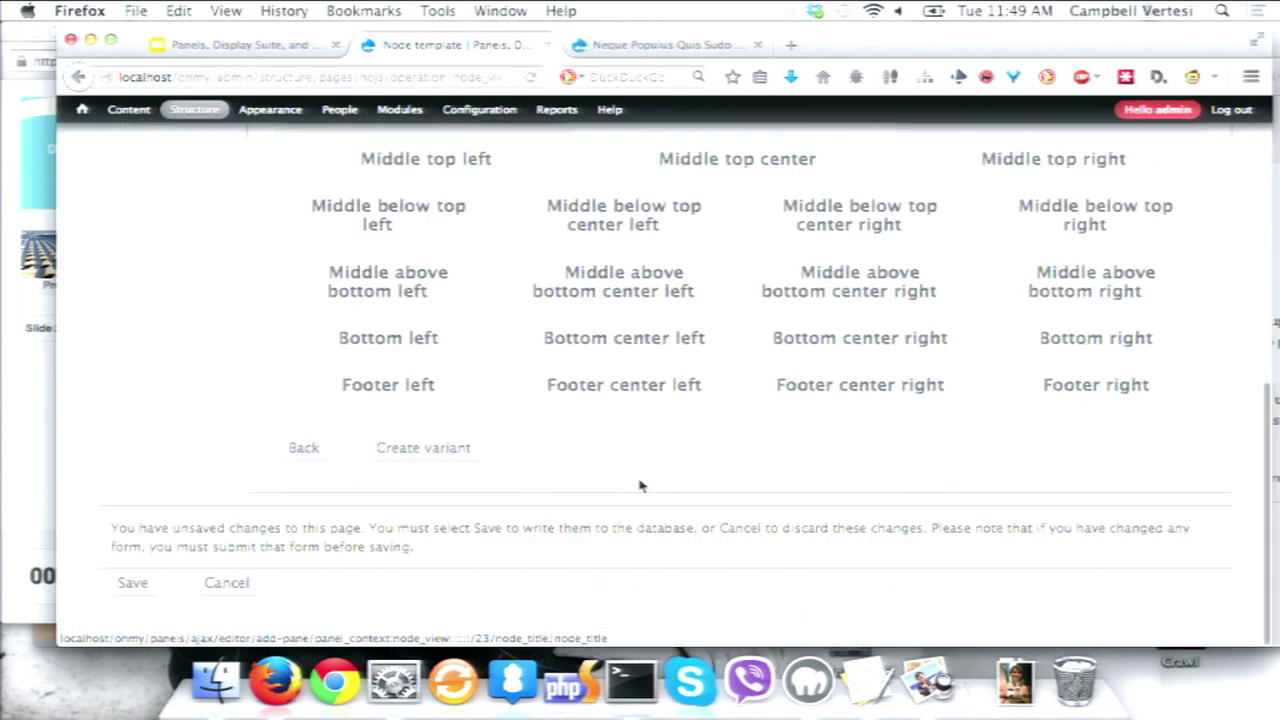
click(455, 448)
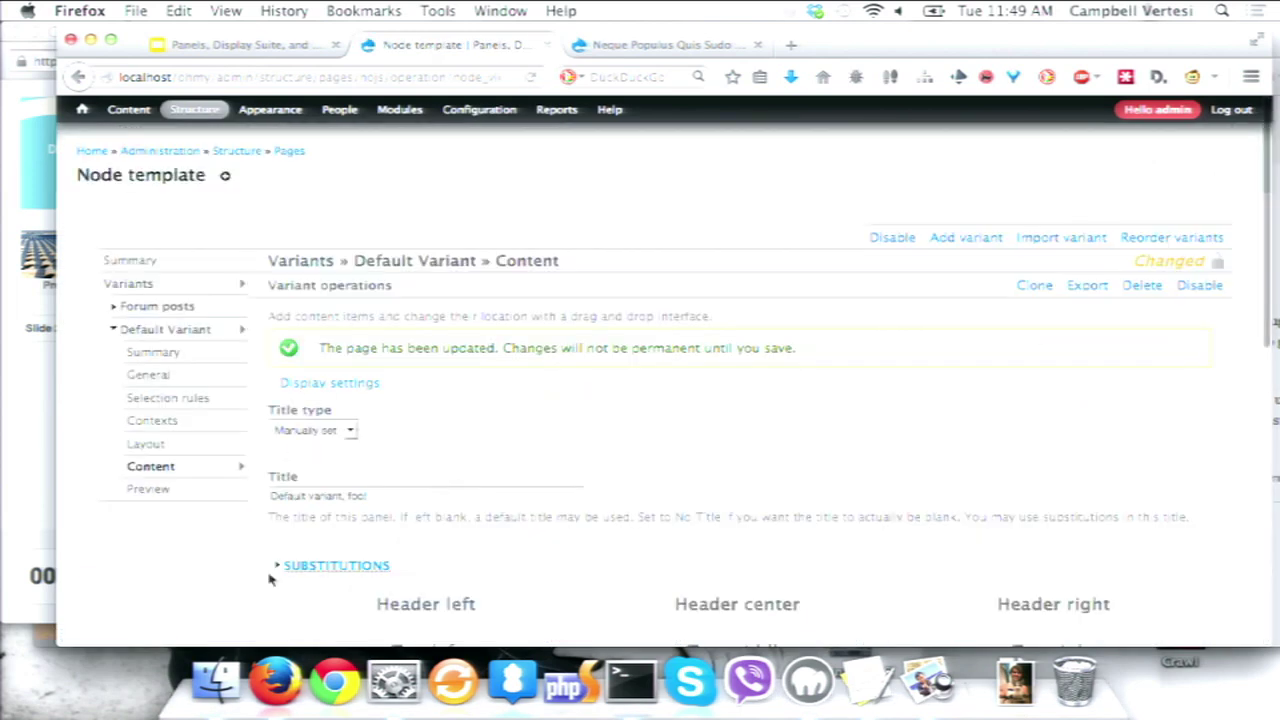
scroll(268, 578, down, 10)
click(449, 448)
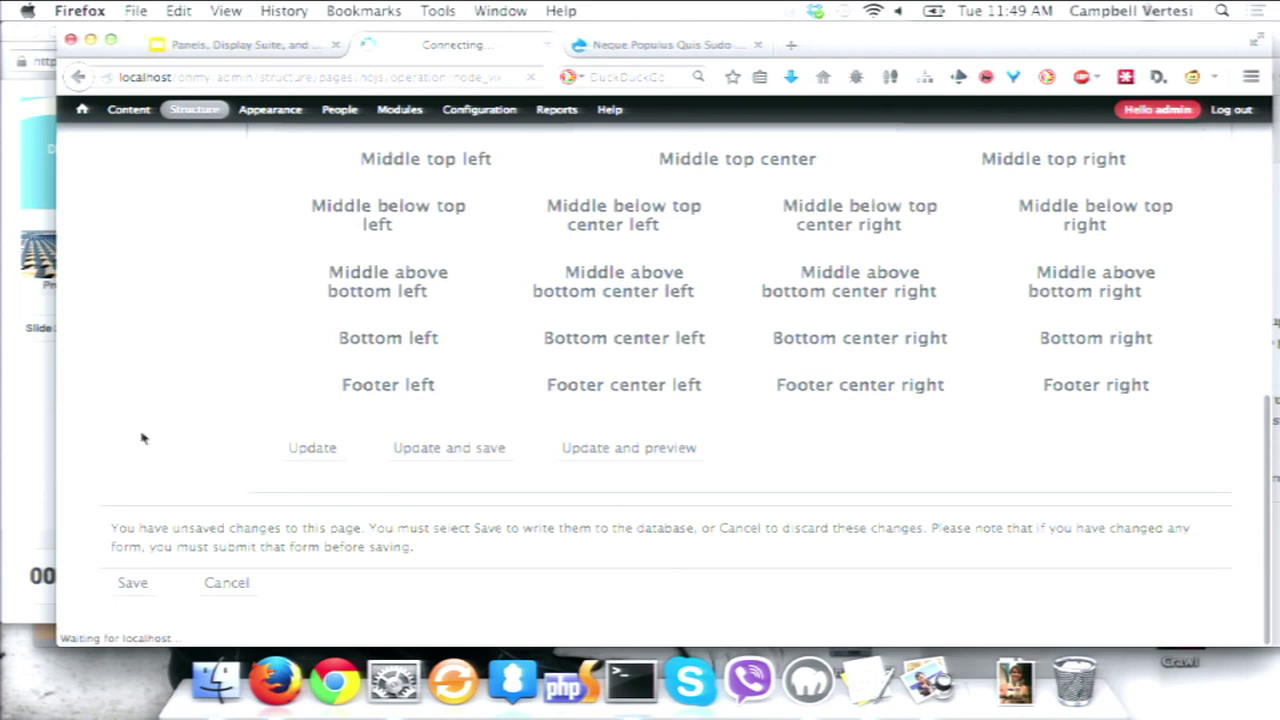
scroll(142, 438, down, 8)
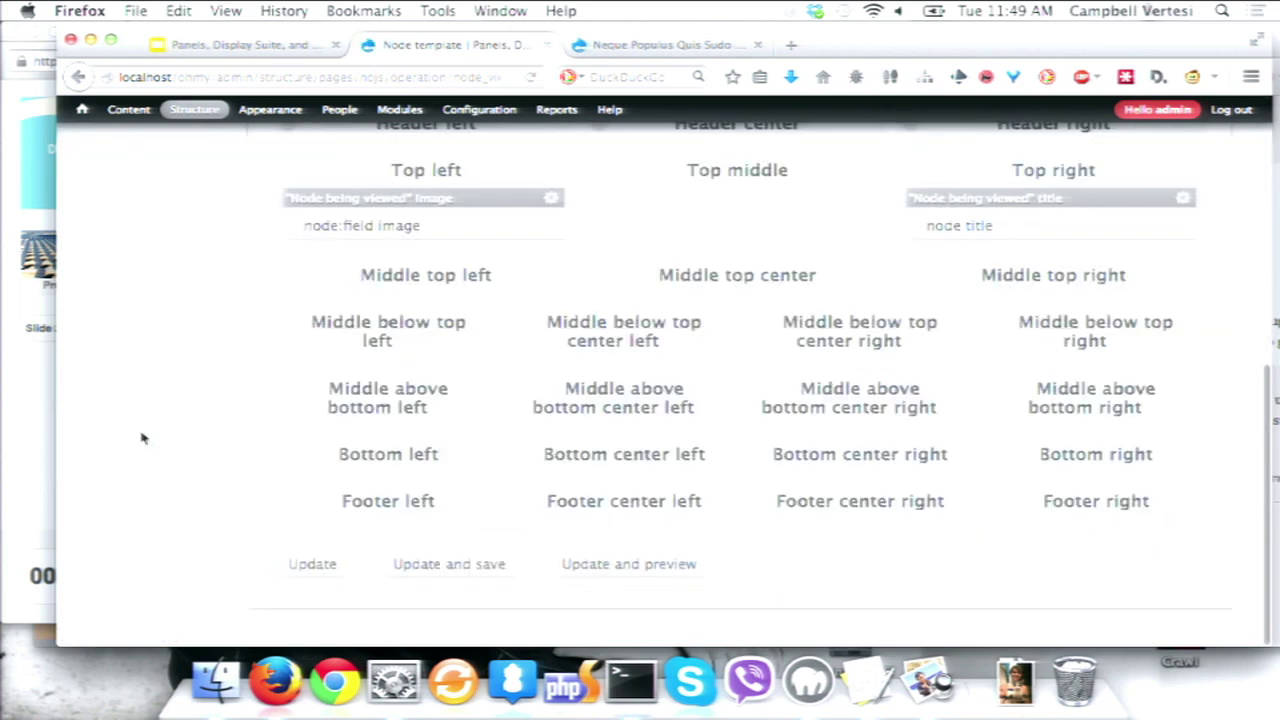
scroll(160, 425, up, 10)
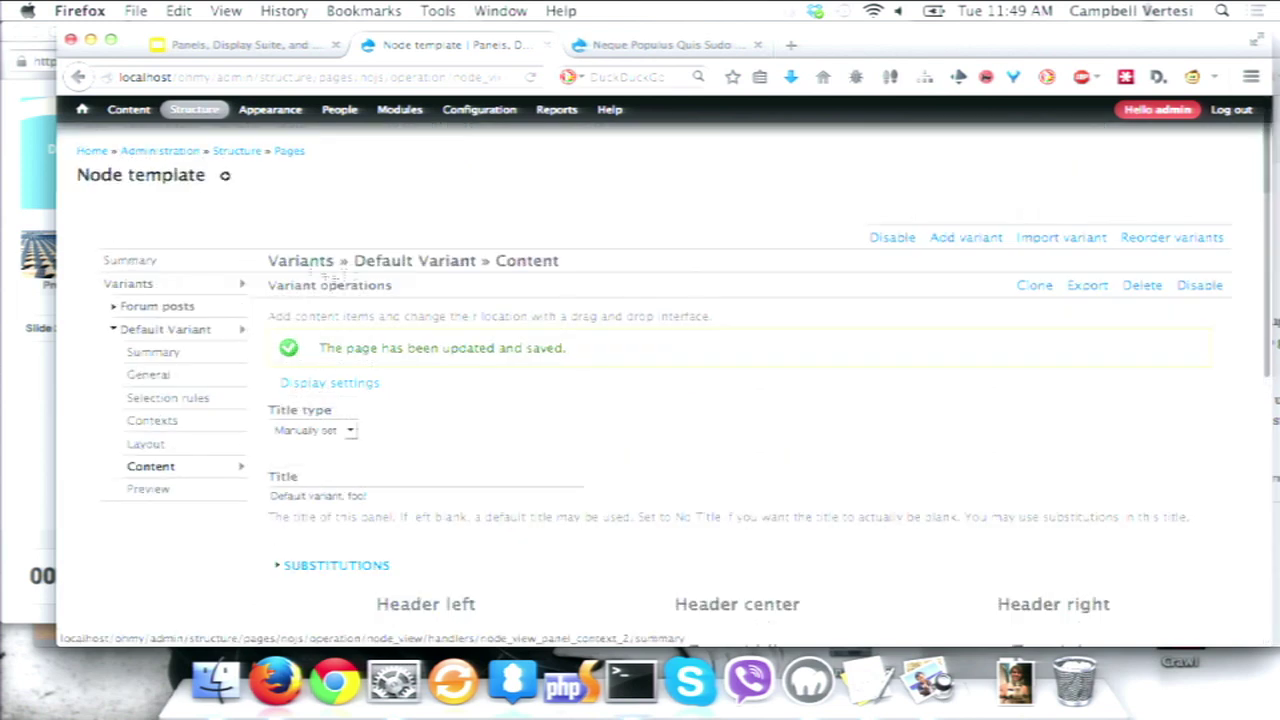
Add a Node: type selection rule for Forum topic to the Forum posts variant, then update and save the page
click(156, 309)
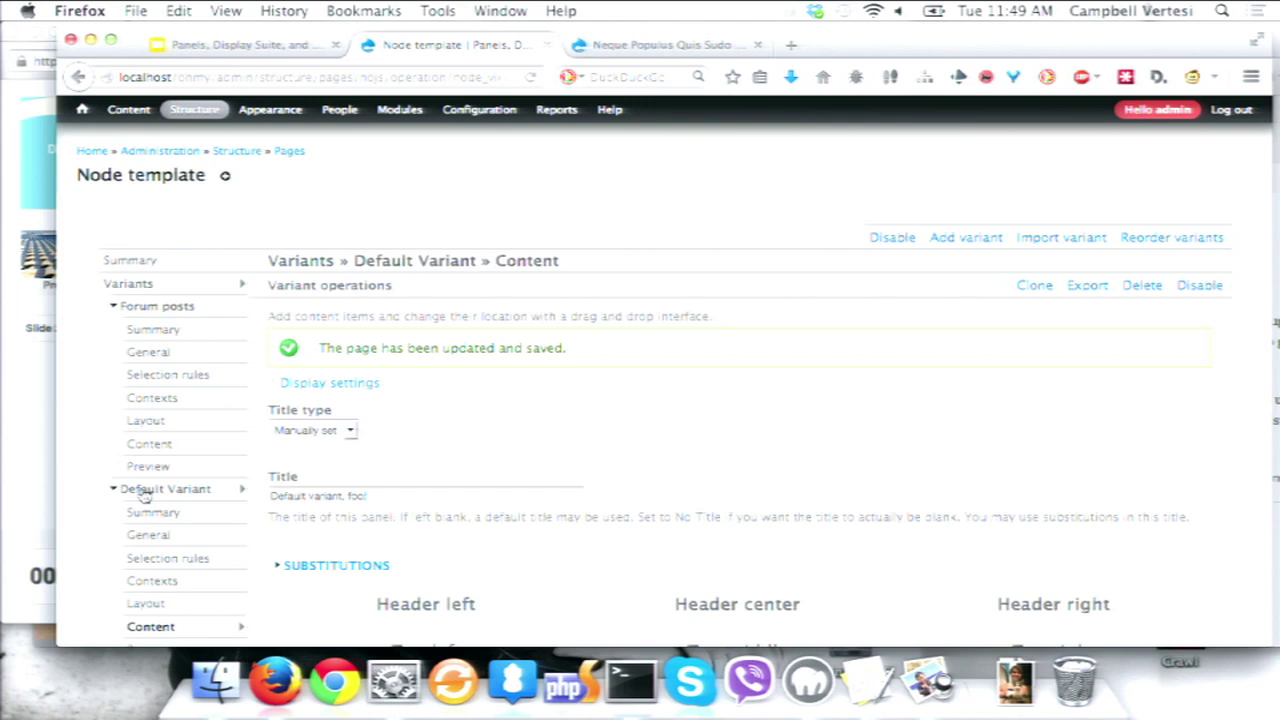
click(206, 376)
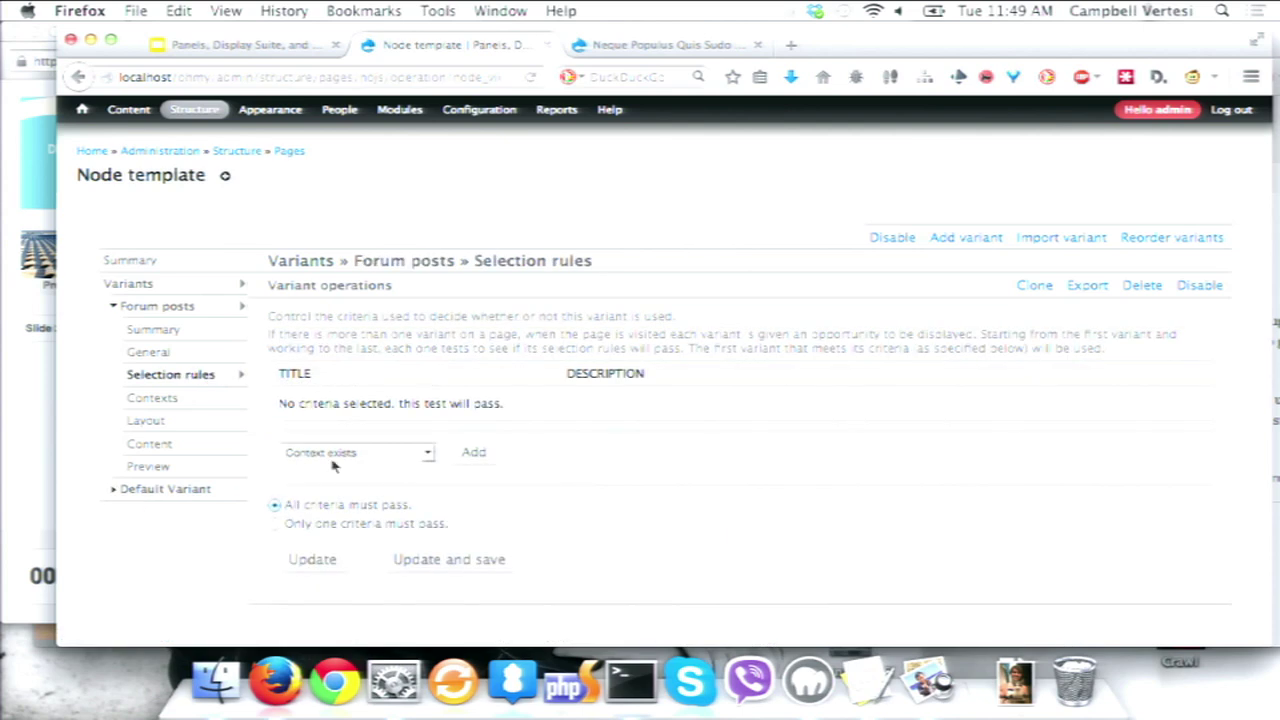
click(352, 453)
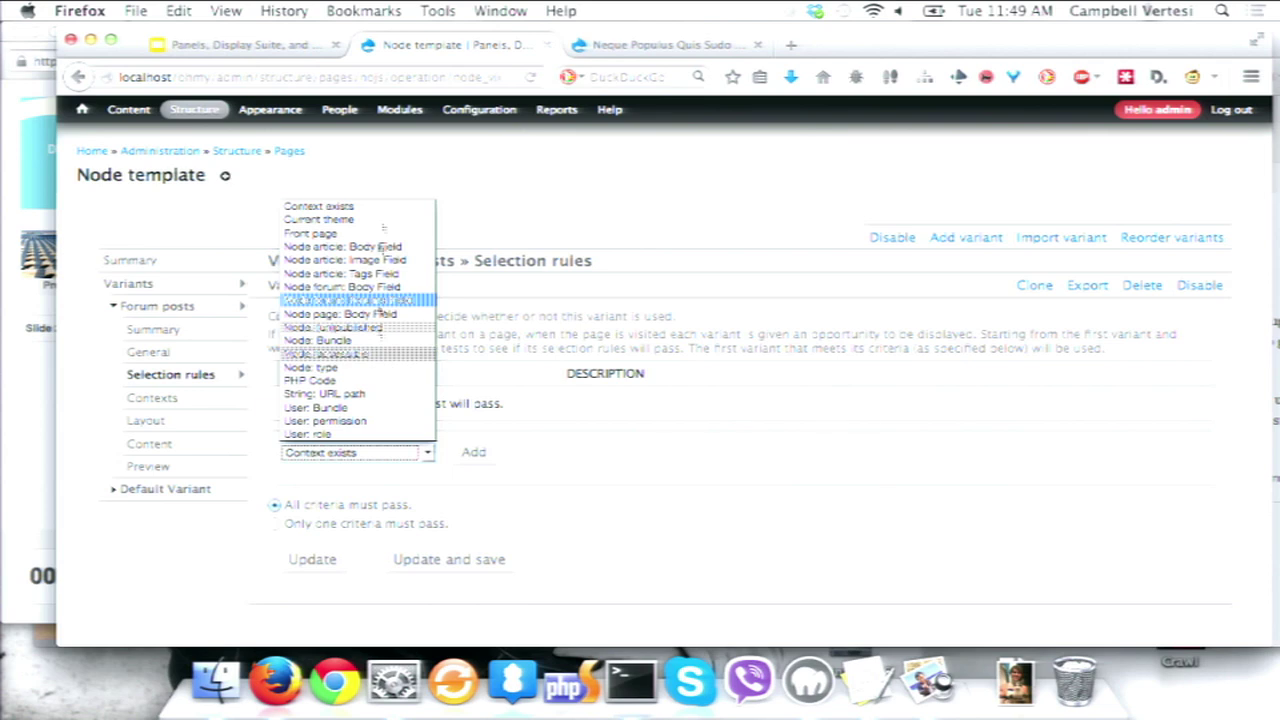
click(372, 369)
click(476, 452)
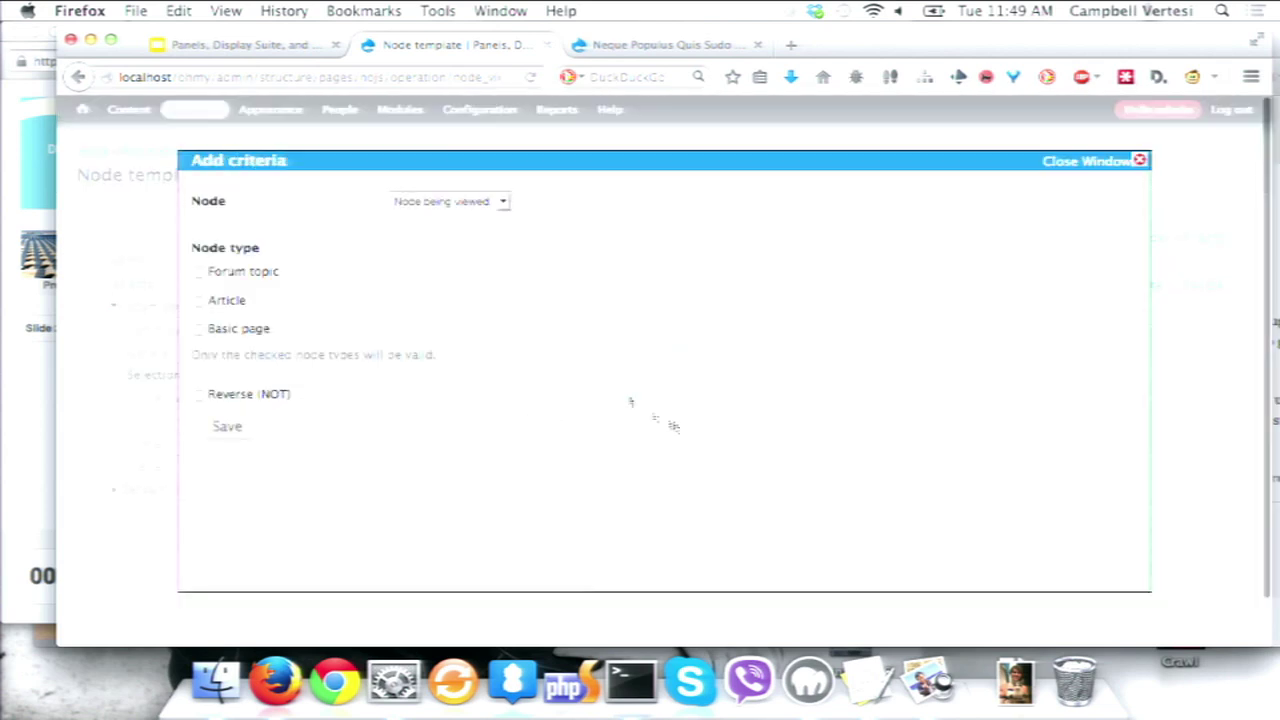
click(258, 274)
click(226, 427)
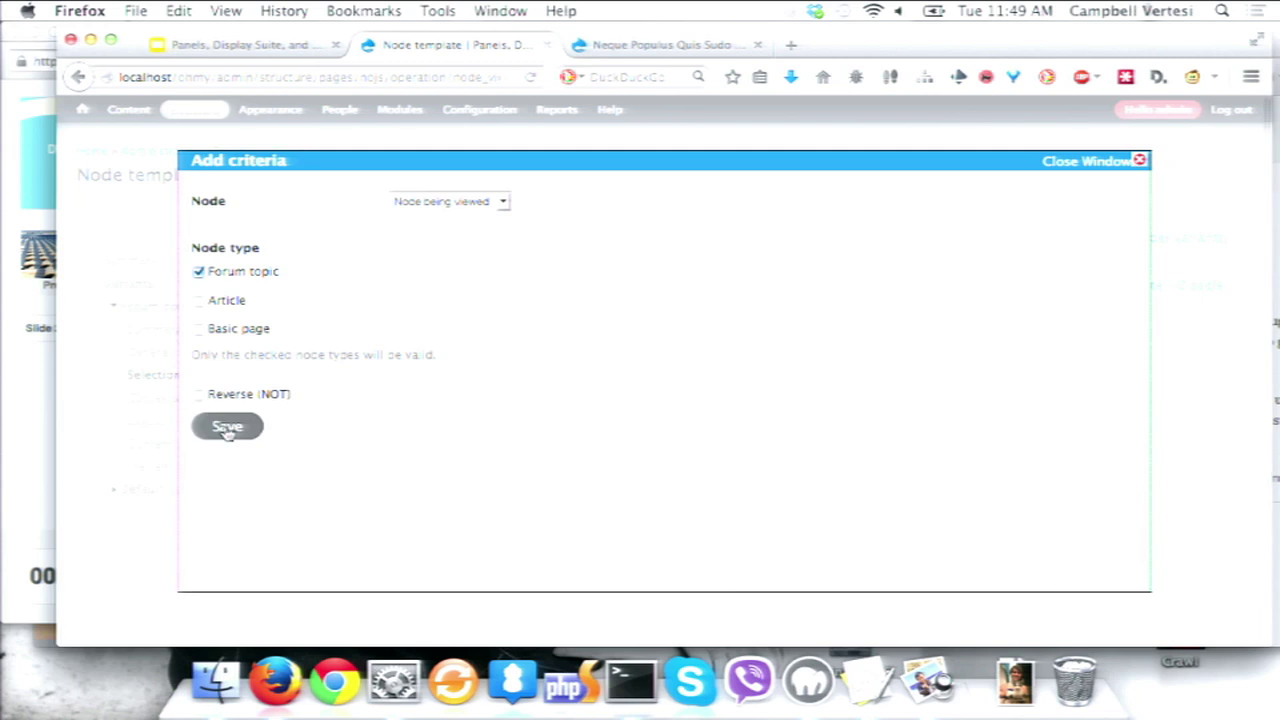
click(455, 563)
scroll(114, 597, down, 1)
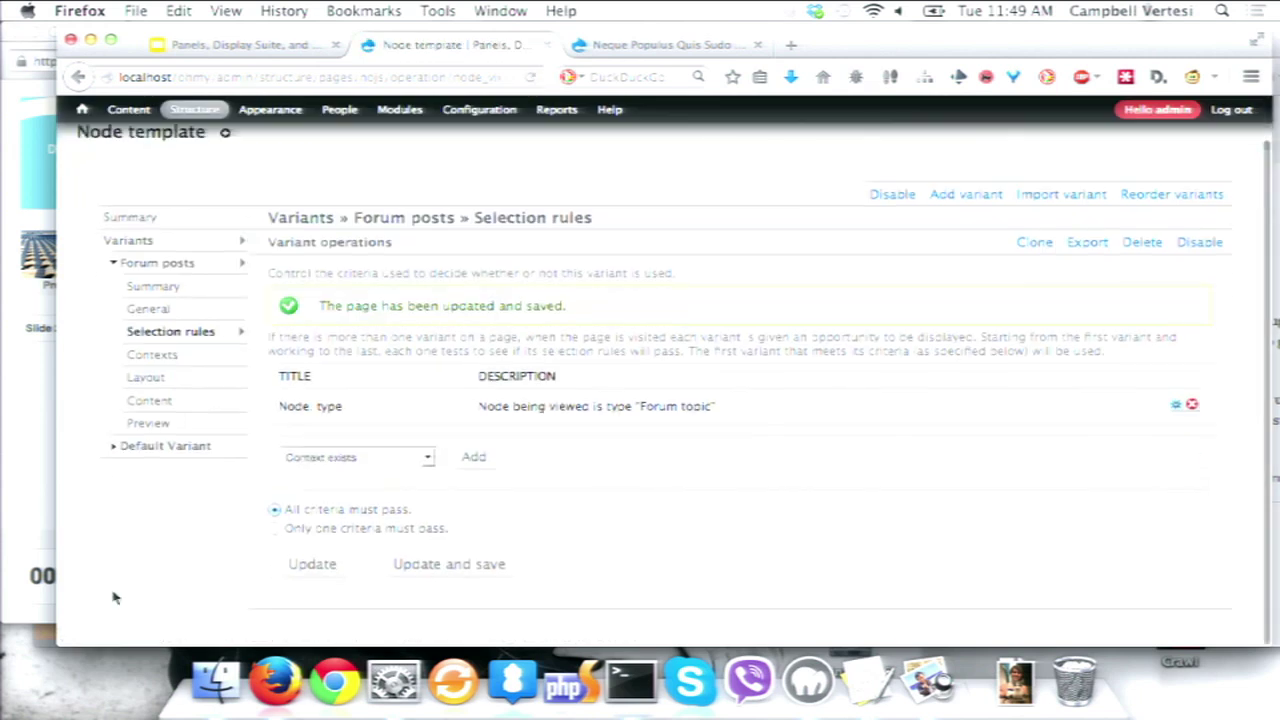
click(446, 568)
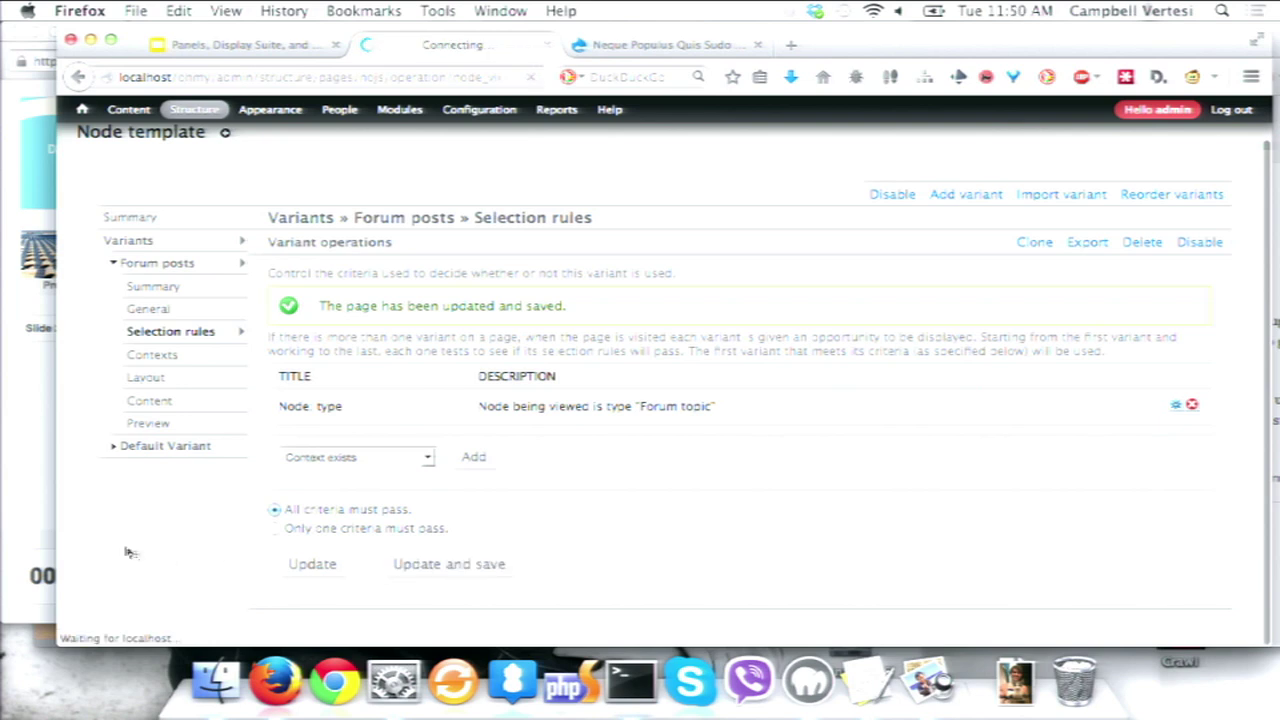
Switch to the site's node page and load node/41 to check the forum post layout
click(645, 46)
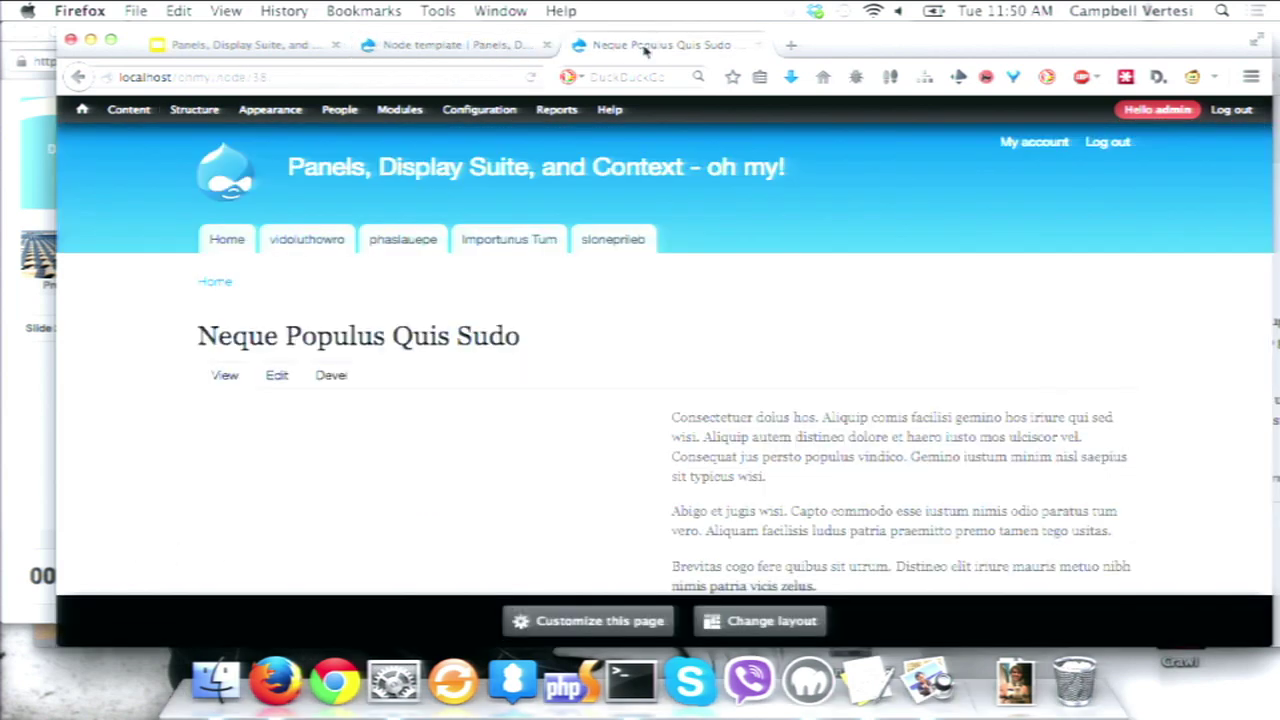
scroll(600, 308, down, 3)
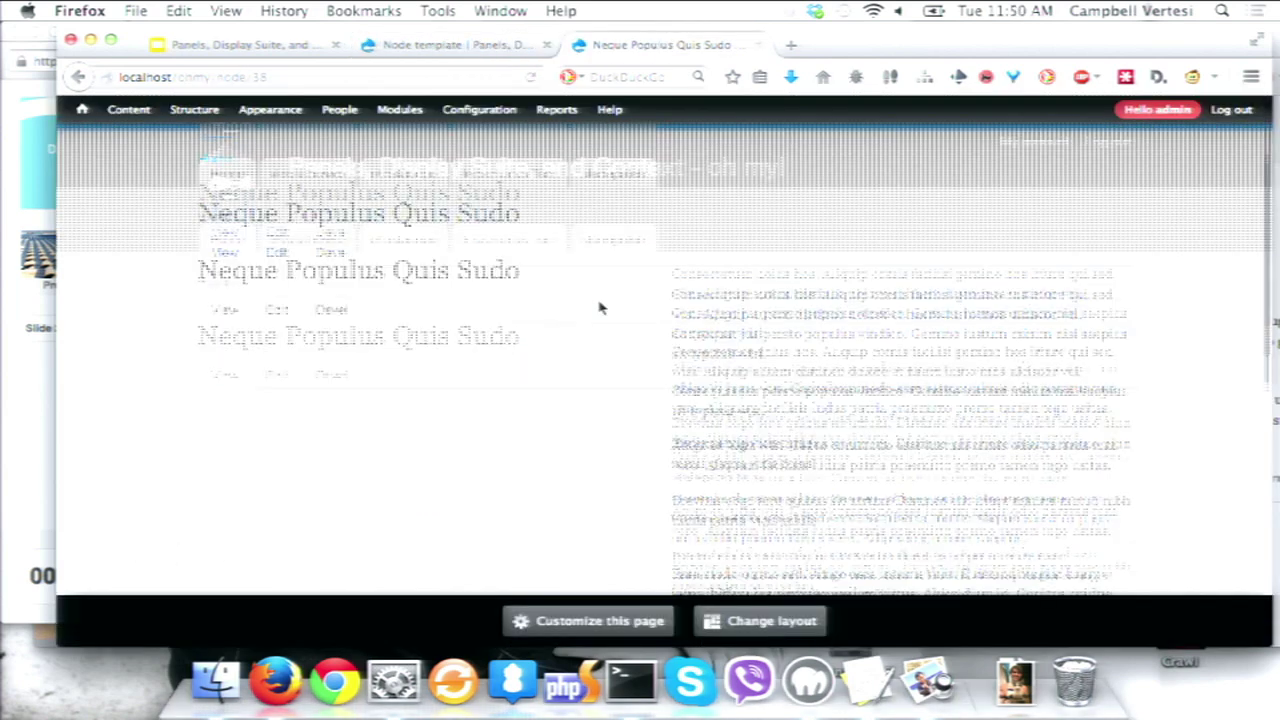
click(280, 77)
key(BackSpace)
key(BackSpace)
text(41)
key(Return)
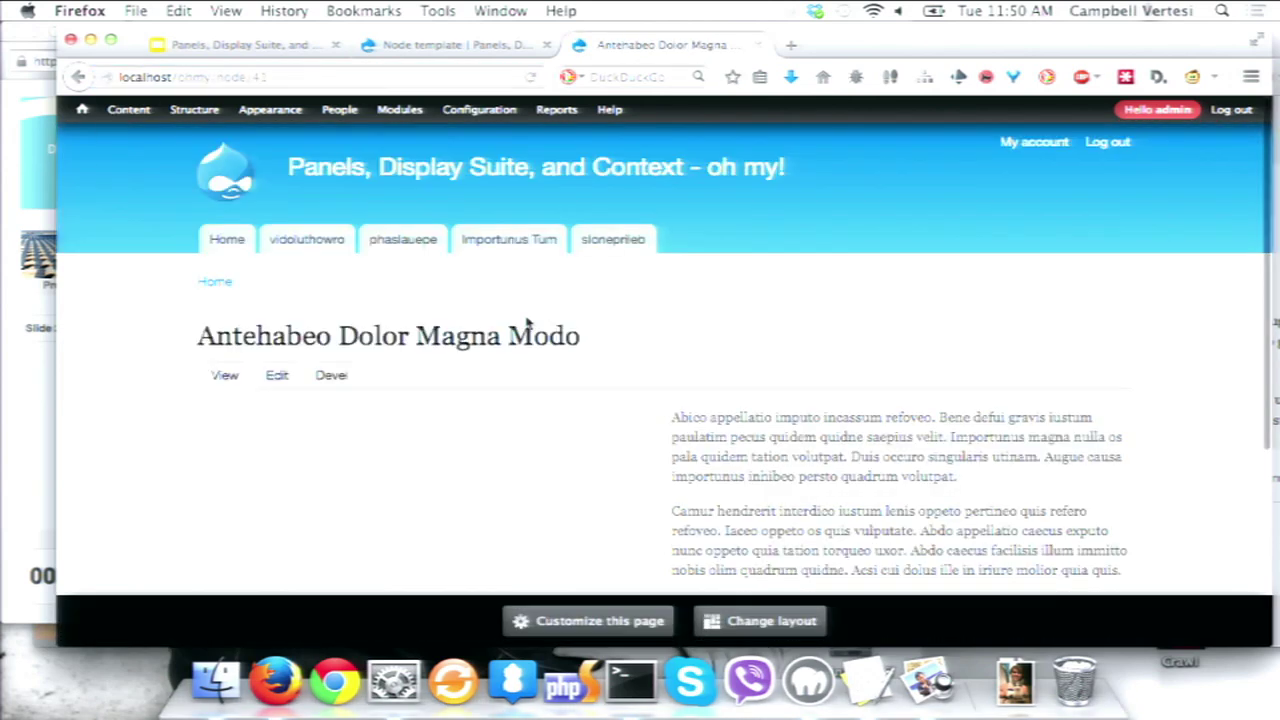
Open the content list, reset its Forum topic filter, and view the node "Consequat Ea Vero" to check the default variant
mouse_move(128, 109)
scroll(130, 112, down, 3)
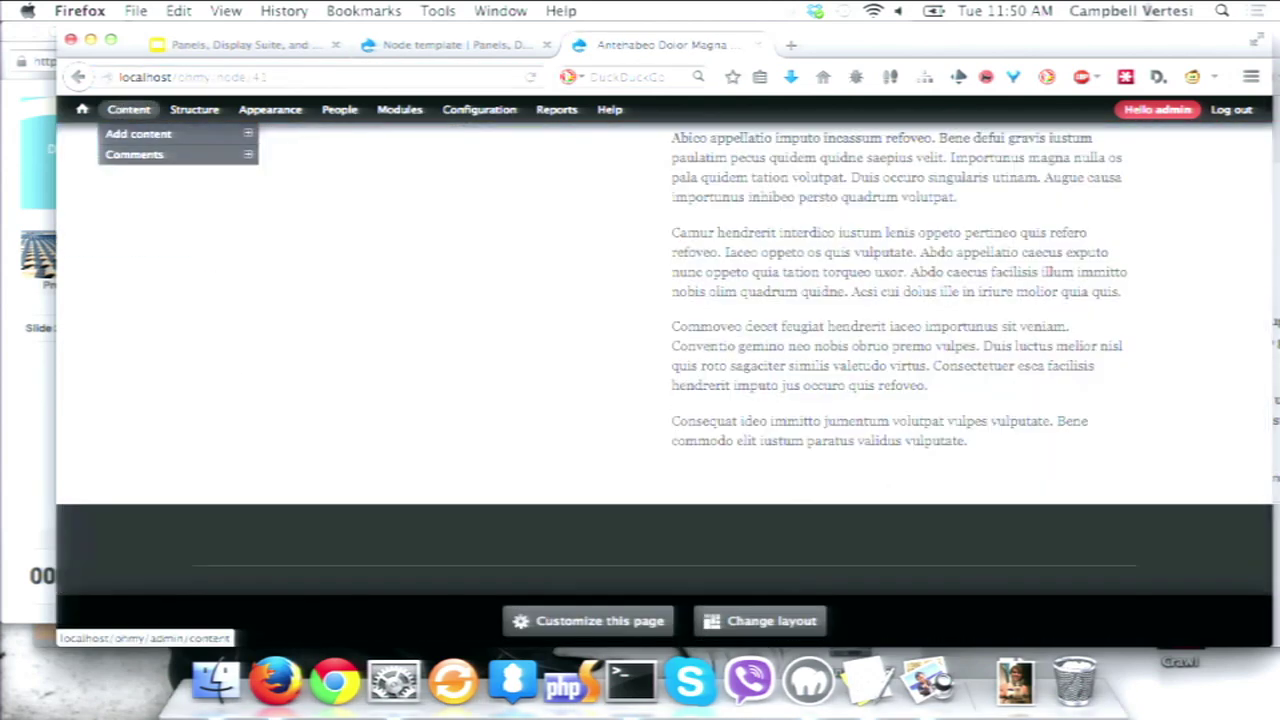
click(128, 109)
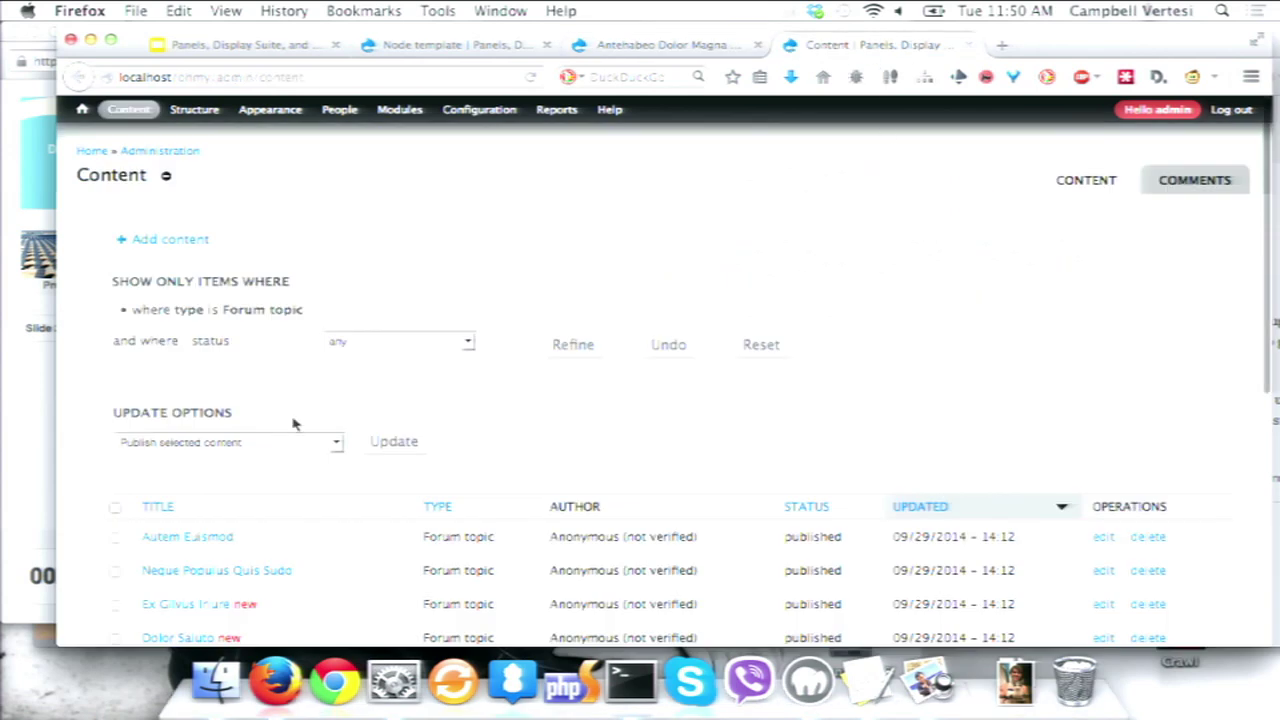
scroll(293, 424, down, 3)
click(765, 201)
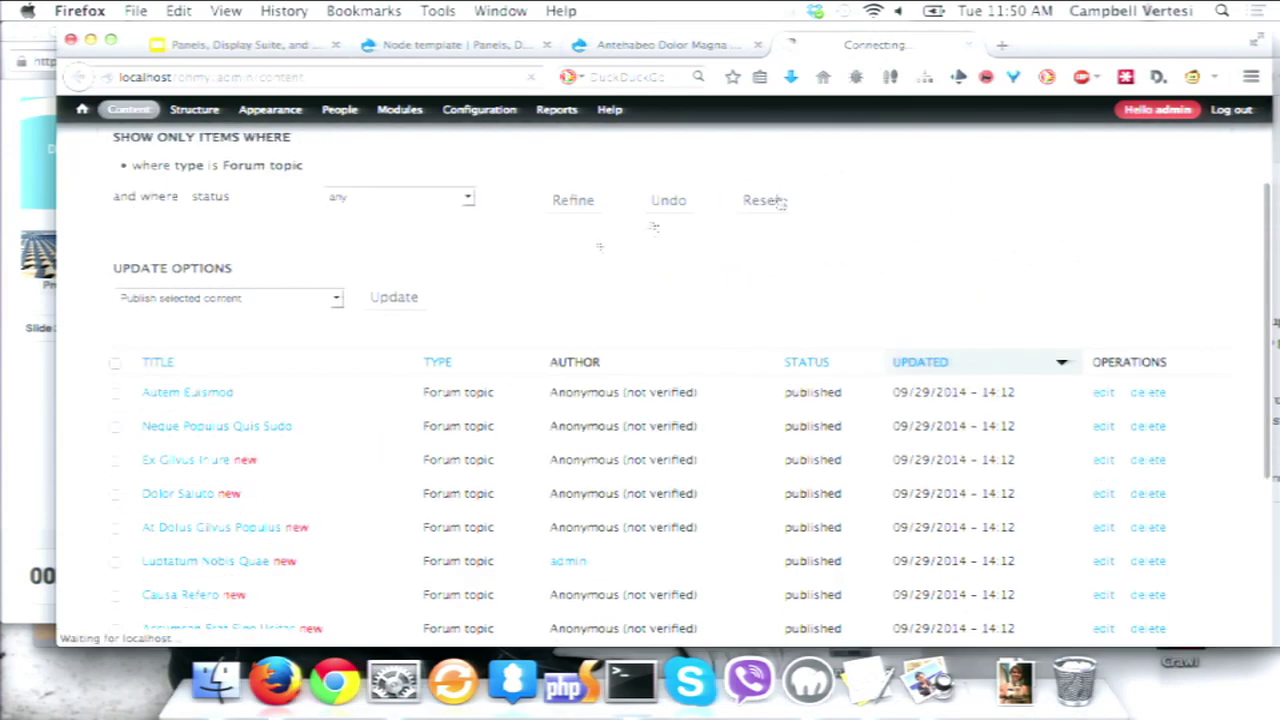
click(204, 508)
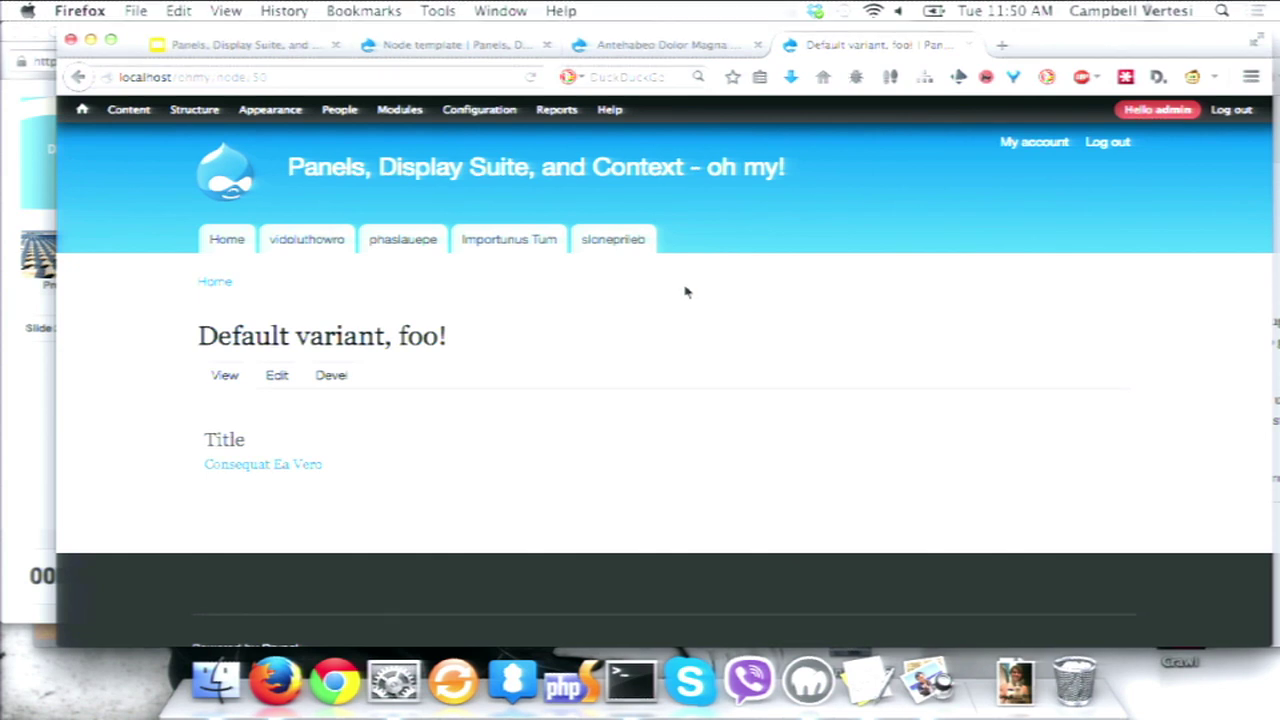
Return to the Google Slides deck and consult the Panels demo notes in TextEdit
click(257, 57)
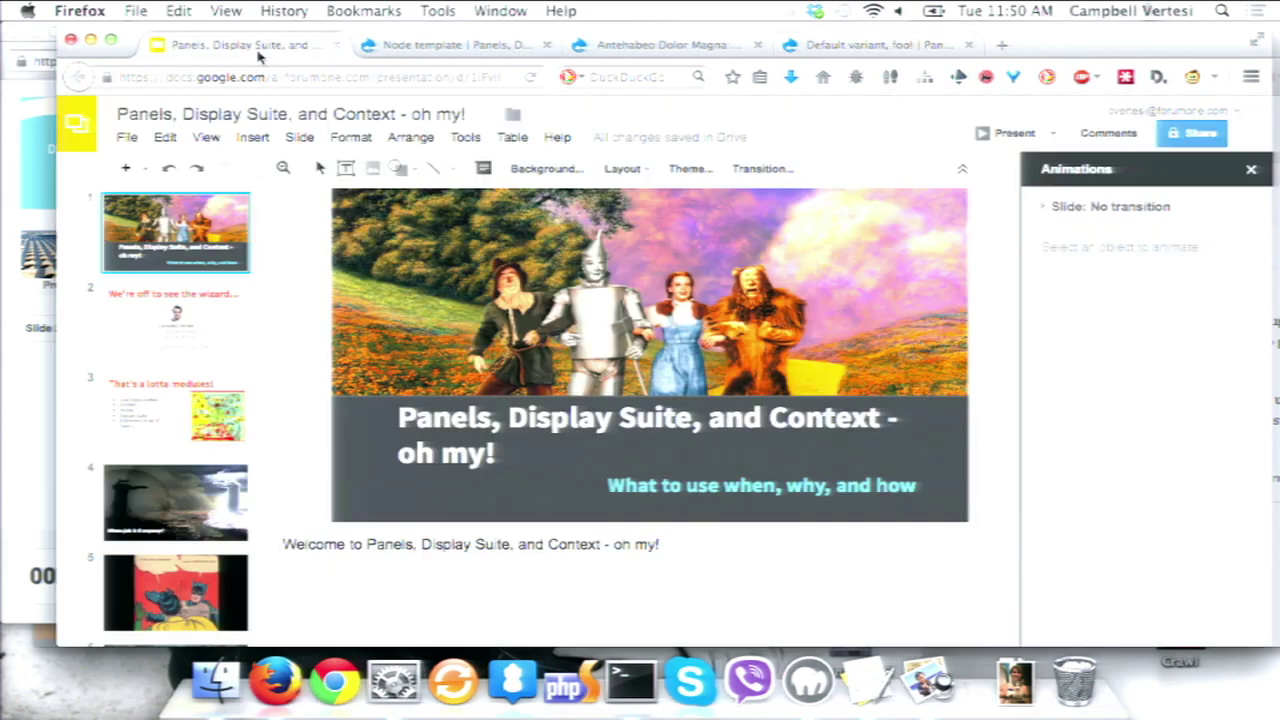
click(866, 690)
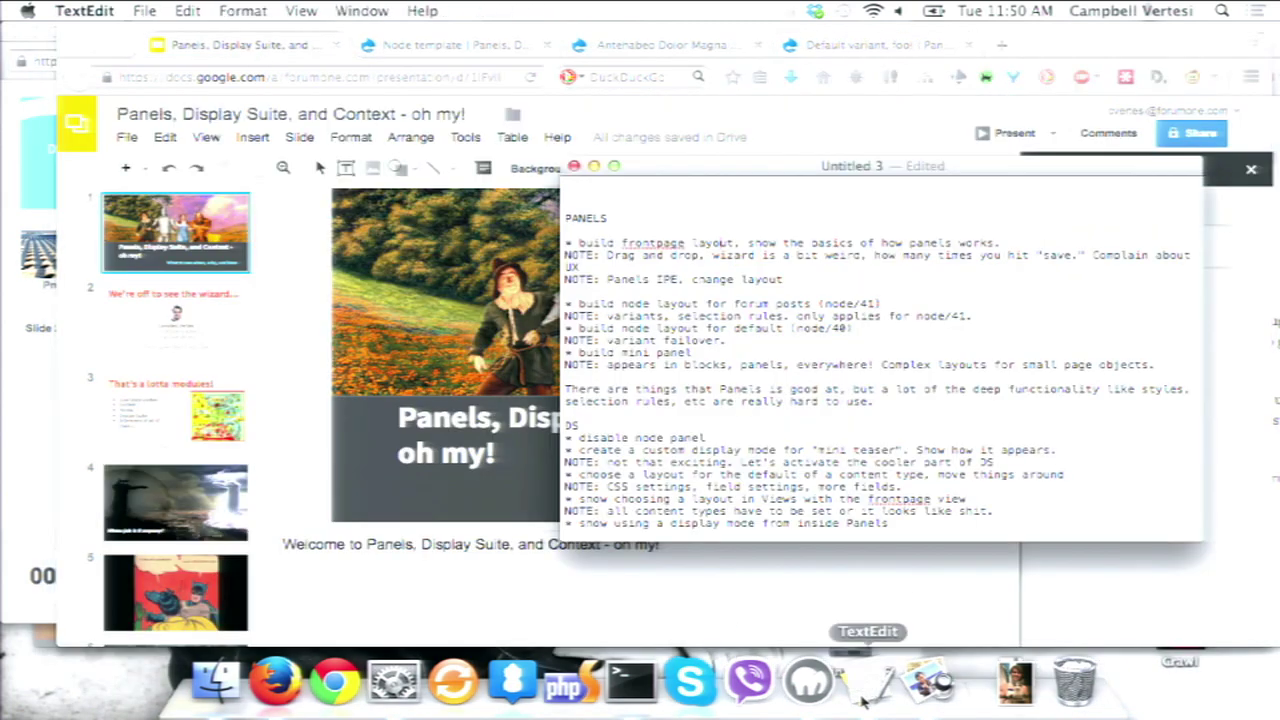
click(671, 606)
Turn off Mirror Displays in System Preferences and switch to the full-screen Firefox slide presentation
click(393, 683)
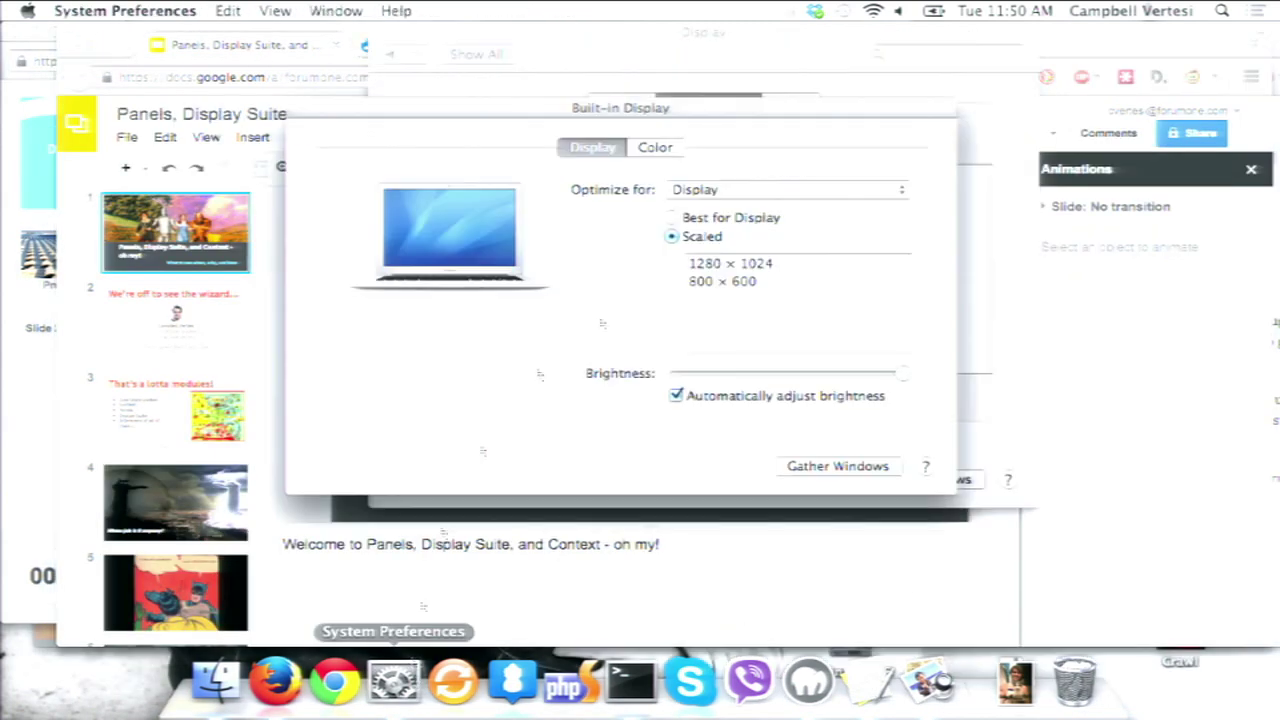
click(641, 48)
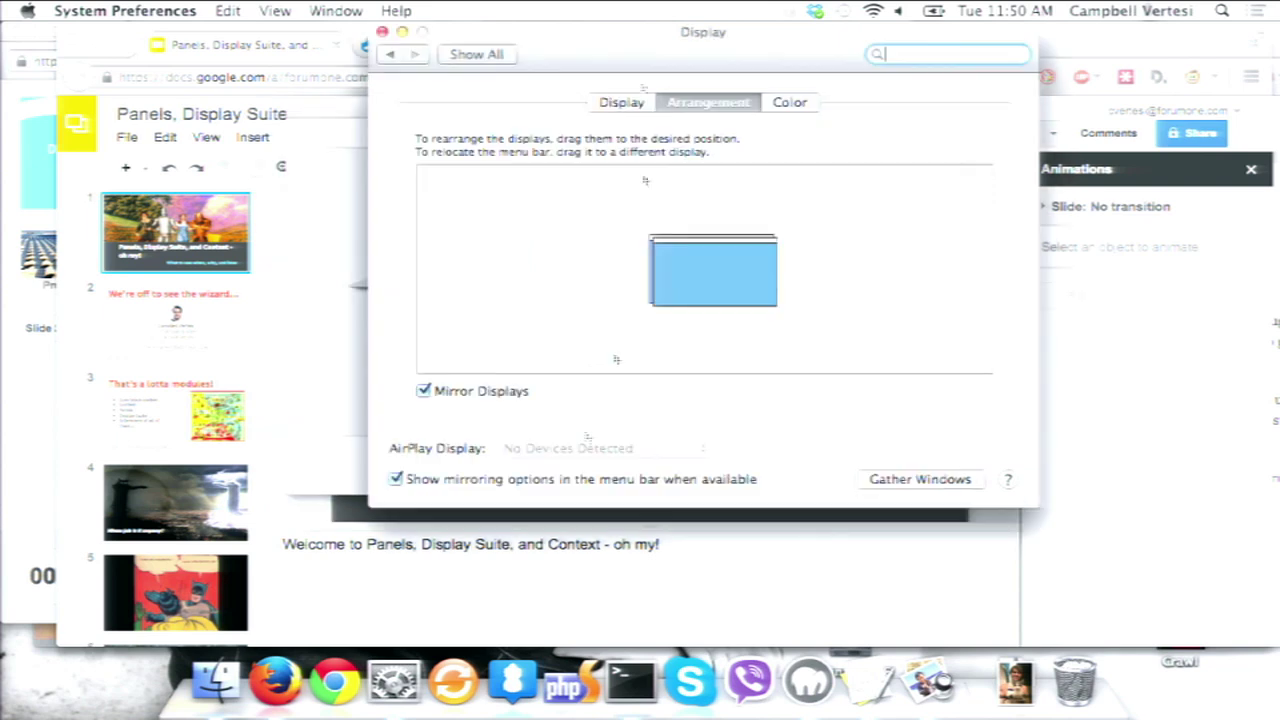
click(503, 391)
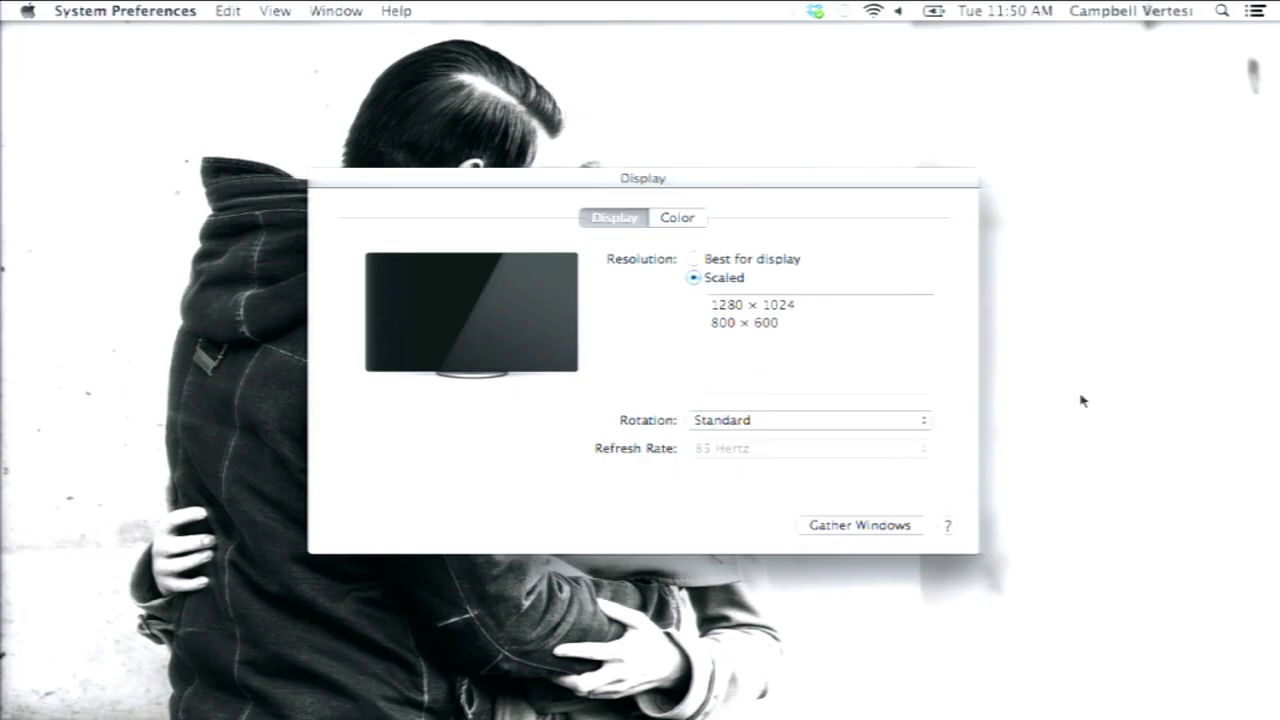
key(ctrl+Up)
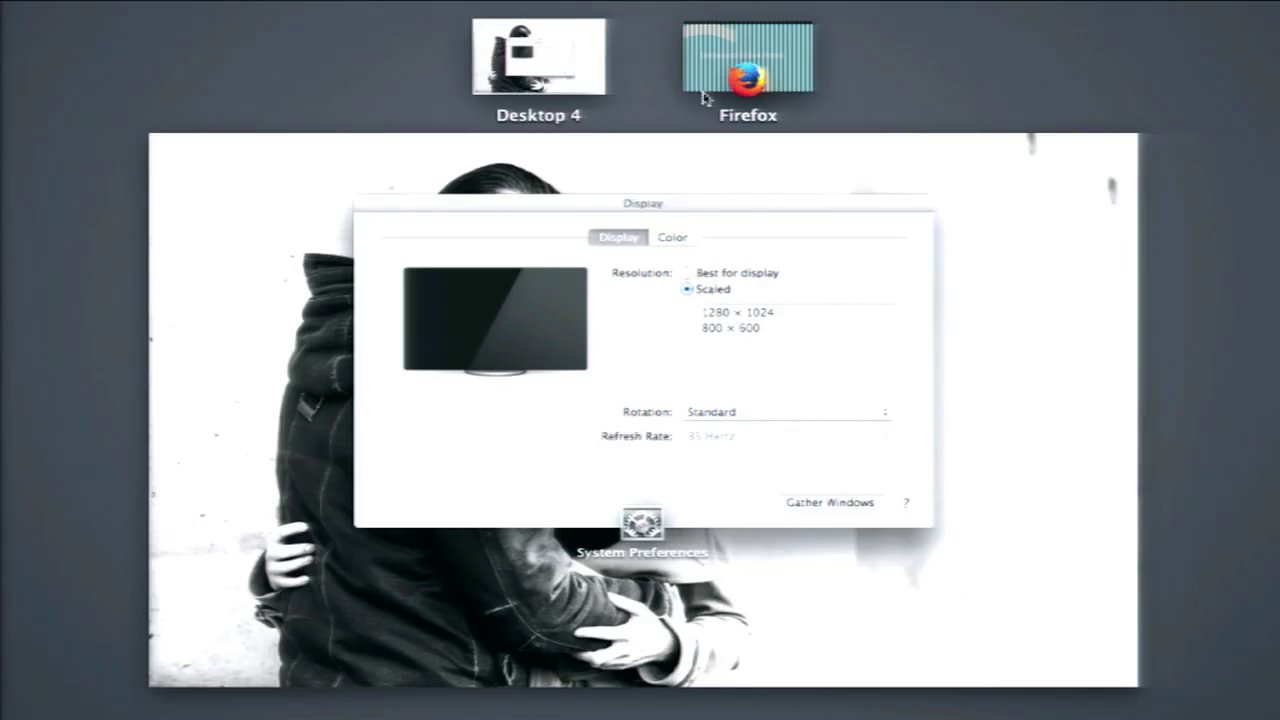
click(705, 90)
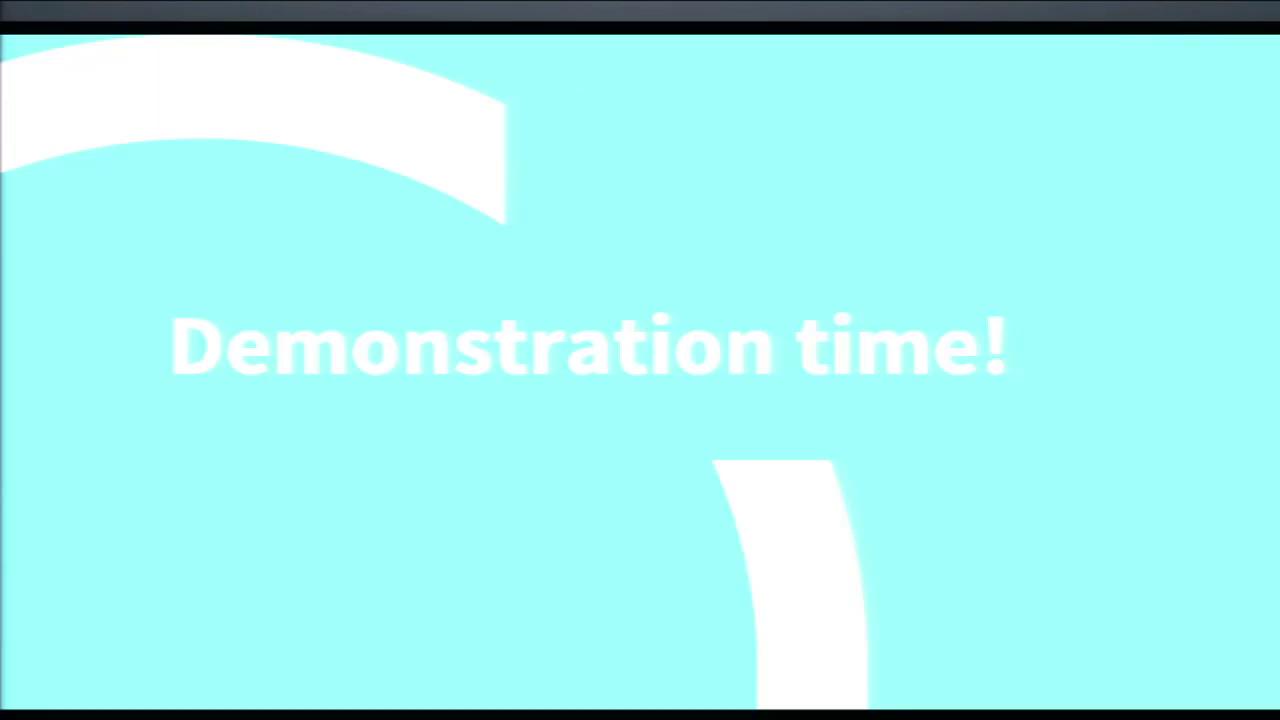